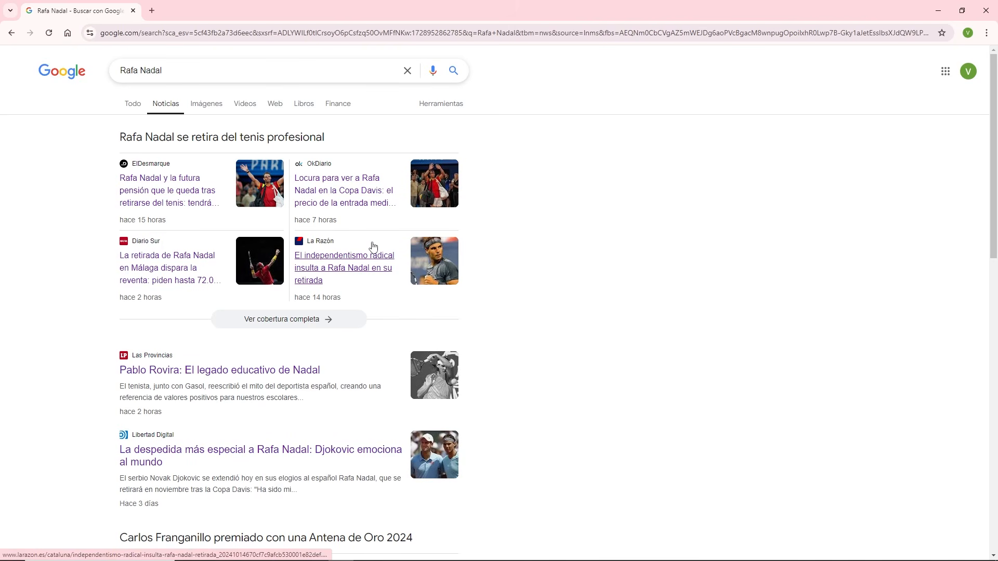
- Open the ElDesmarque, OkDiario, Diario Sur and La Razón articles about Nadal's retirement in separate new tabs
right_click(157, 190)
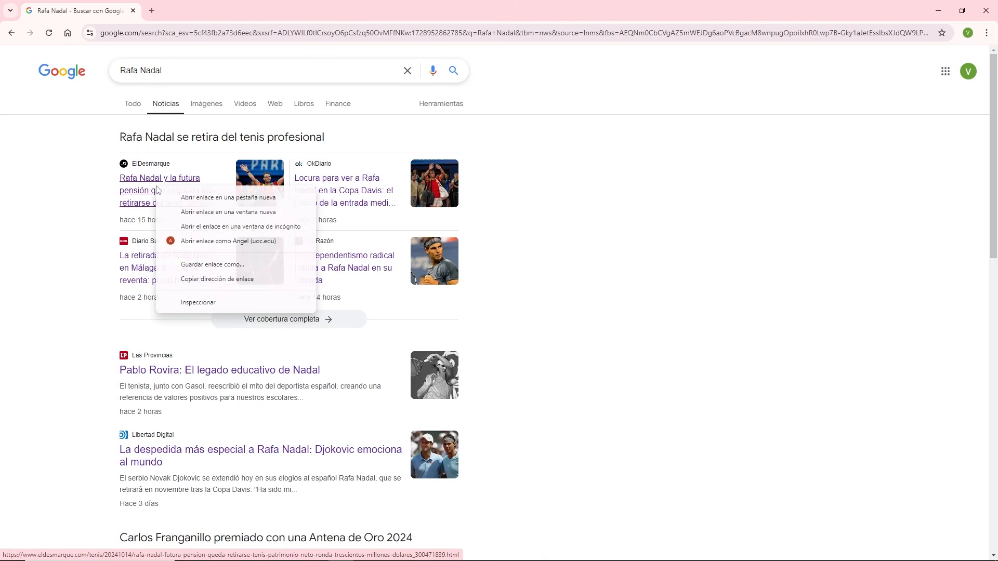
click(221, 198)
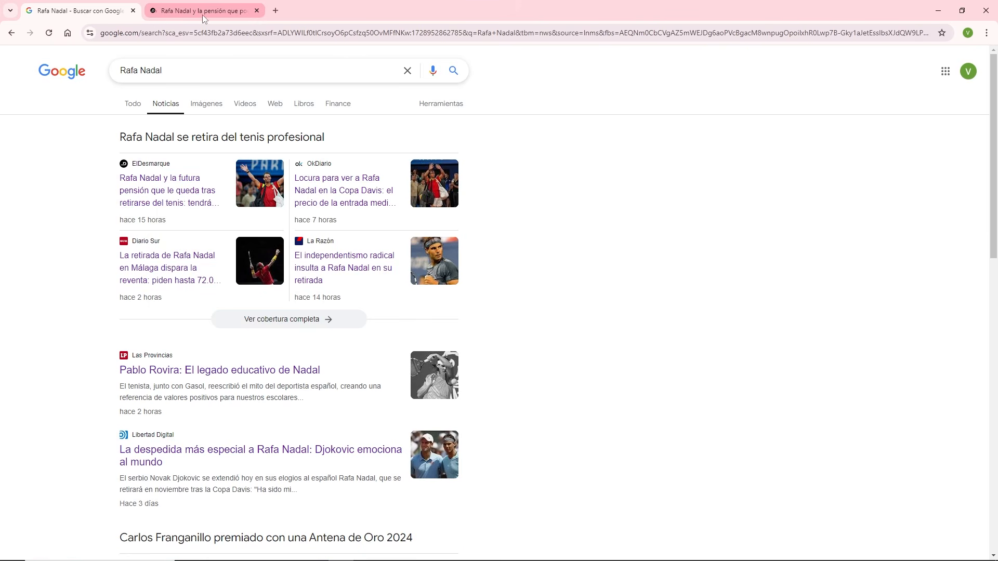
right_click(352, 208)
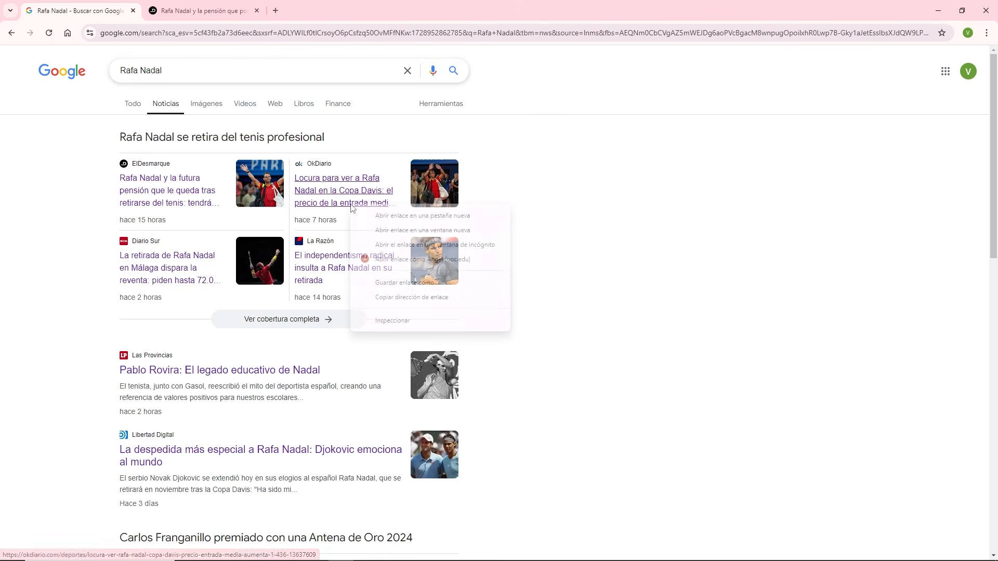
click(387, 216)
right_click(178, 277)
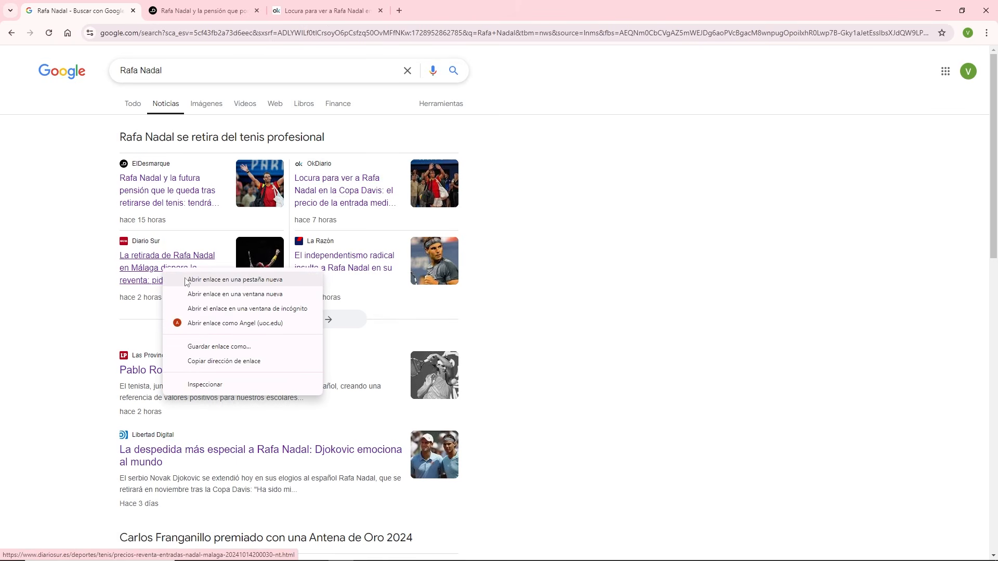
click(186, 281)
right_click(332, 255)
click(354, 260)
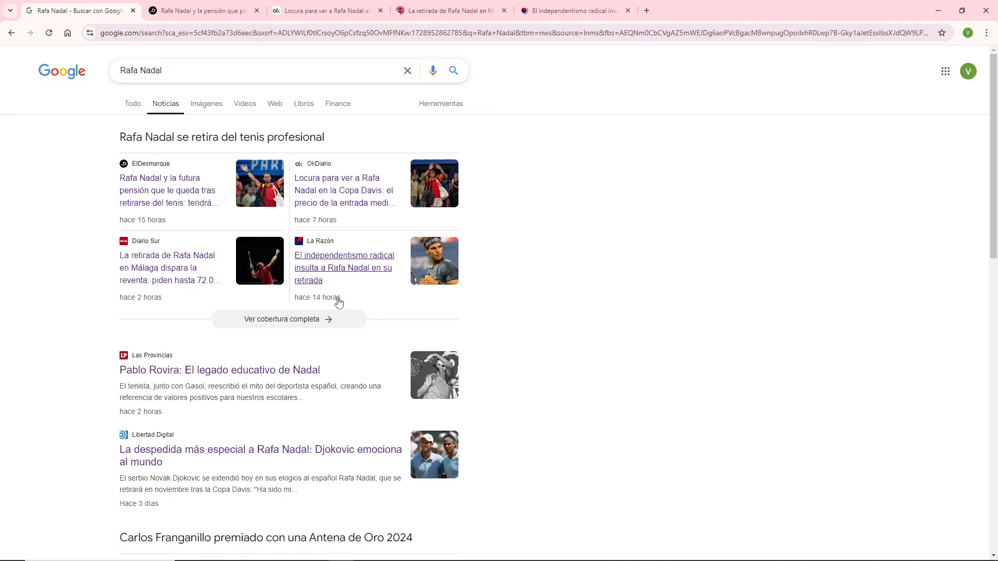
- Open the Las Provincias article on Nadal's educational legacy and the Libertad Digital article on Djokovic's farewell in new tabs
right_click(218, 376)
click(254, 384)
scroll(252, 384, down, 3)
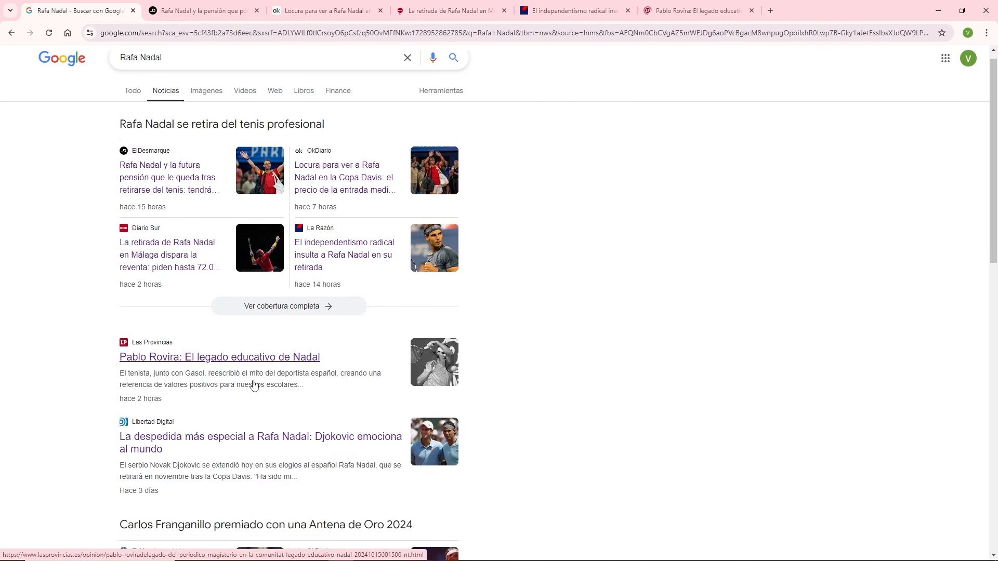
right_click(232, 297)
click(244, 304)
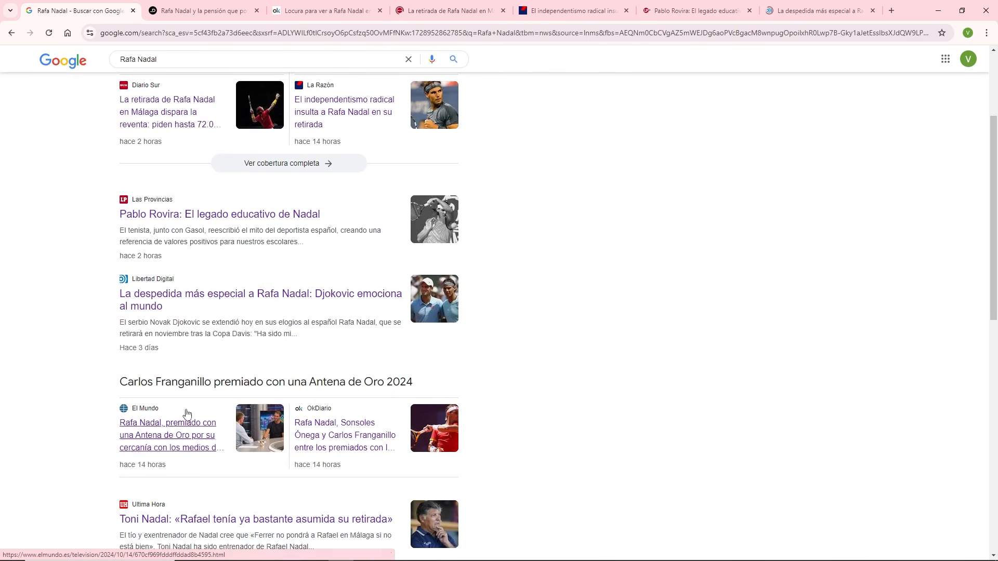
- Open the El Mundo and OkDiario articles about the Antena de Oro 2024 award in new tabs
right_click(167, 434)
click(208, 445)
right_click(326, 436)
click(354, 442)
- Open the Ultima Hora article on Toni Nadal and the La Vanguardia article on Nadal's businesses in new tabs
scroll(311, 395, down, 4)
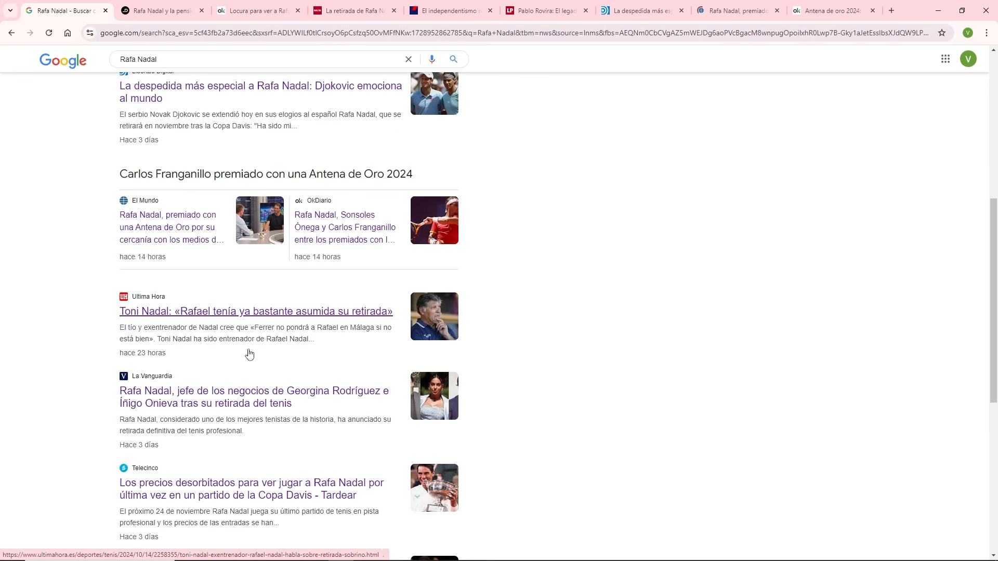
right_click(223, 312)
click(250, 326)
right_click(215, 399)
click(244, 407)
- Open the Telecinco, Real Madrid CF, Marca.com and El Periódico articles, the last ones on the results page, in new tabs
scroll(234, 364, down, 4)
right_click(205, 284)
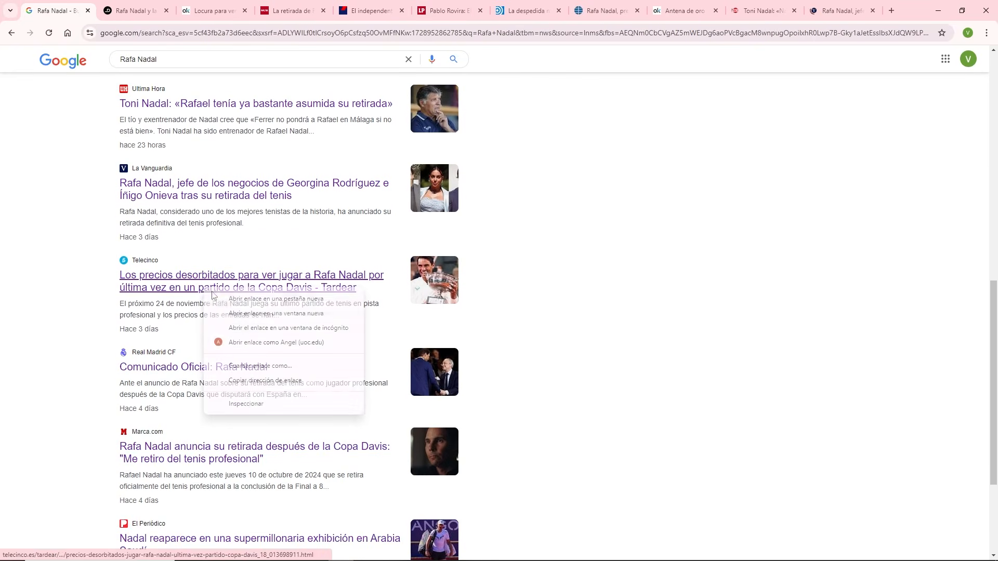
click(234, 294)
right_click(205, 370)
click(227, 384)
scroll(227, 375, down, 2)
right_click(204, 345)
click(229, 355)
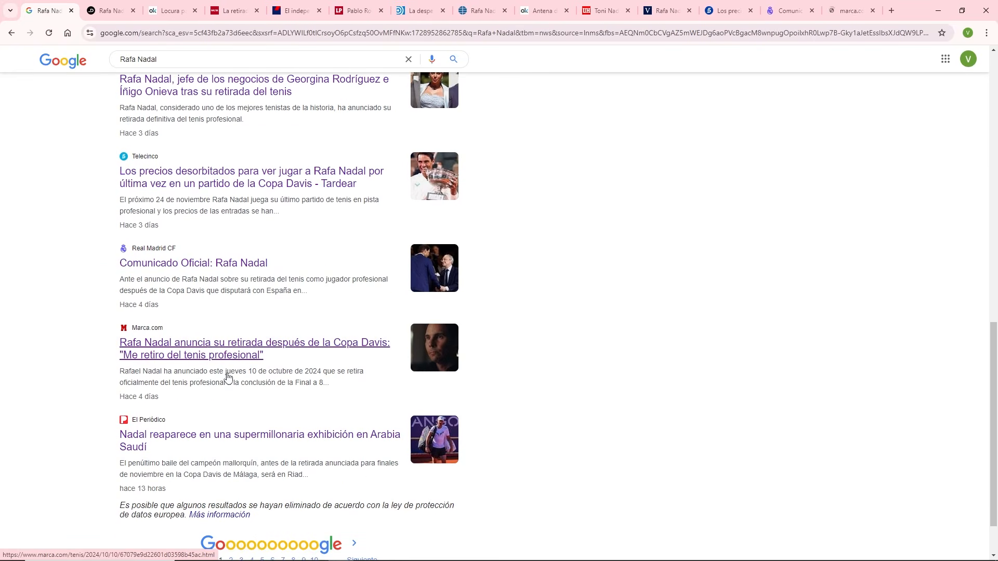
right_click(207, 442)
click(230, 319)
- Go to page 2 of the news results and open the ABC, Infobae, Car and Driver and Estadio Deportivo articles in new tabs
scroll(223, 333, down, 2)
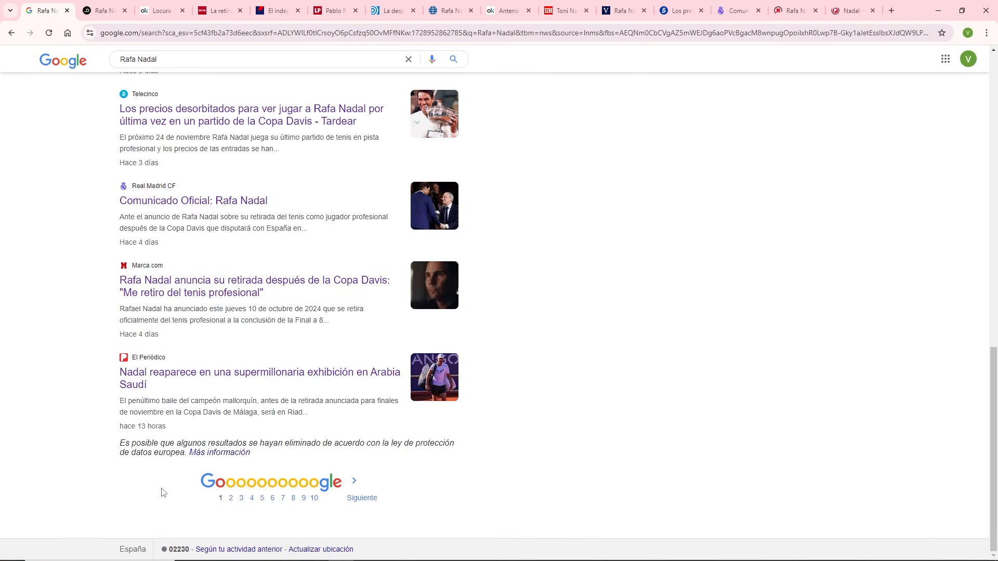
click(230, 500)
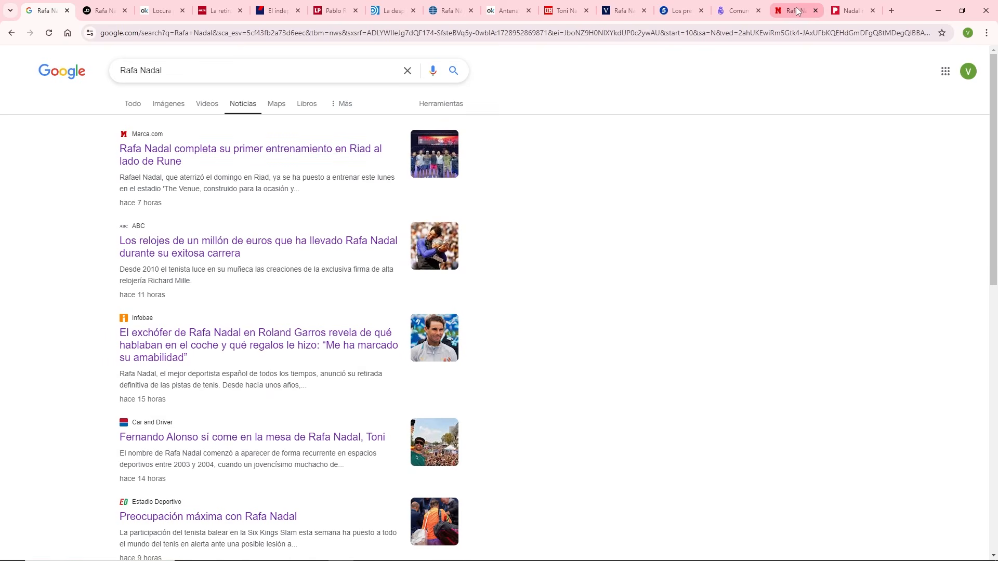
right_click(252, 248)
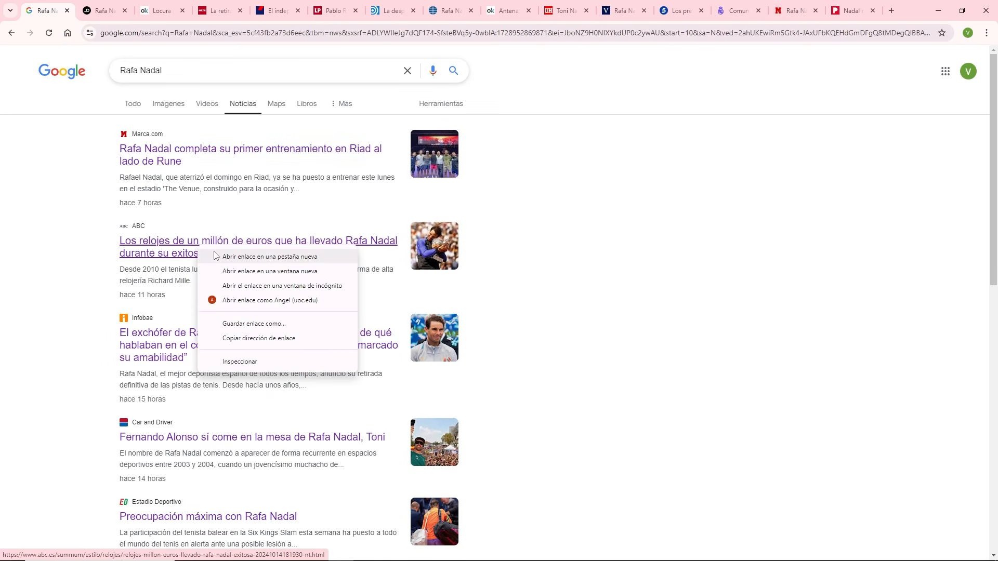
click(291, 258)
right_click(159, 333)
click(187, 340)
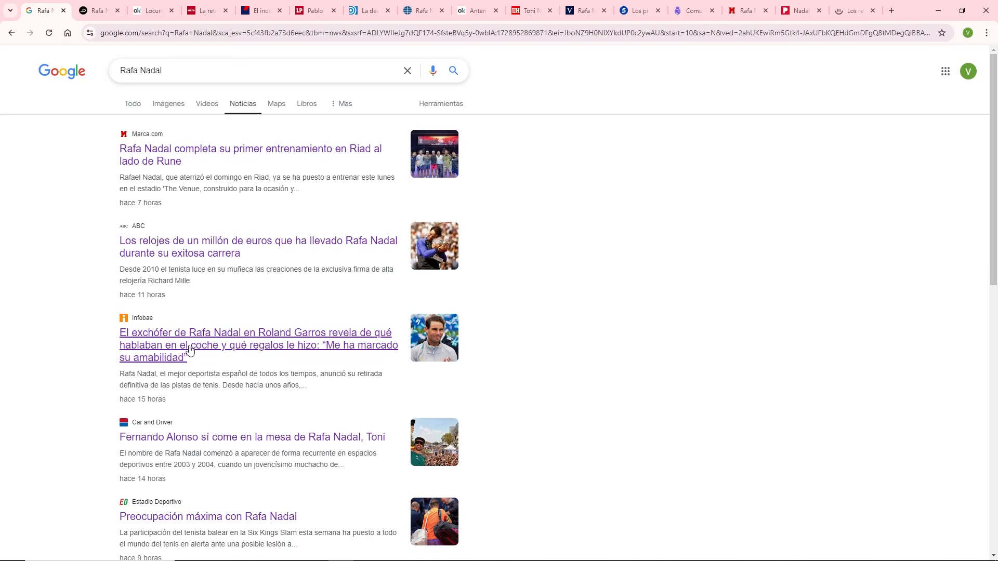
right_click(193, 443)
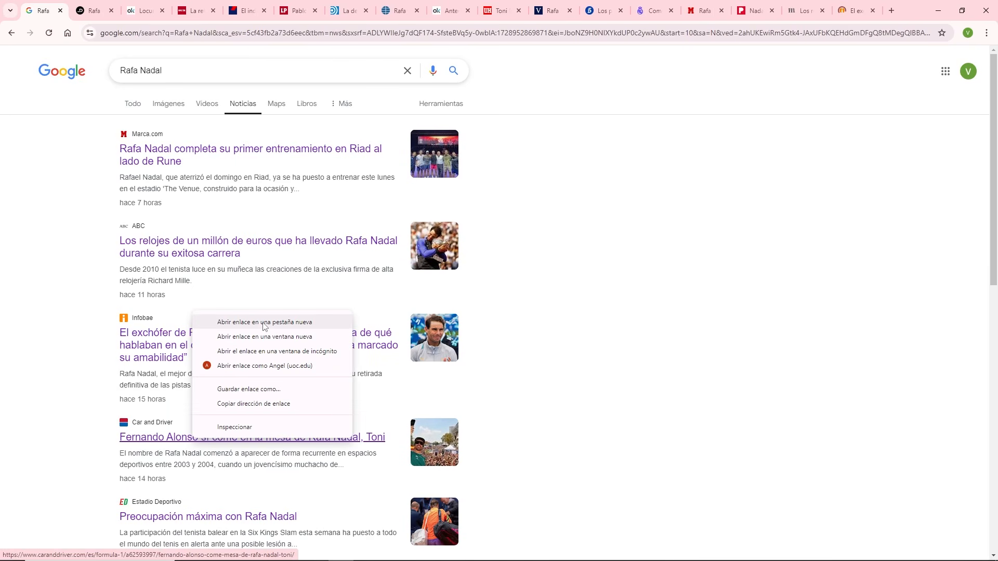
click(234, 324)
scroll(244, 346, down, 3)
right_click(176, 358)
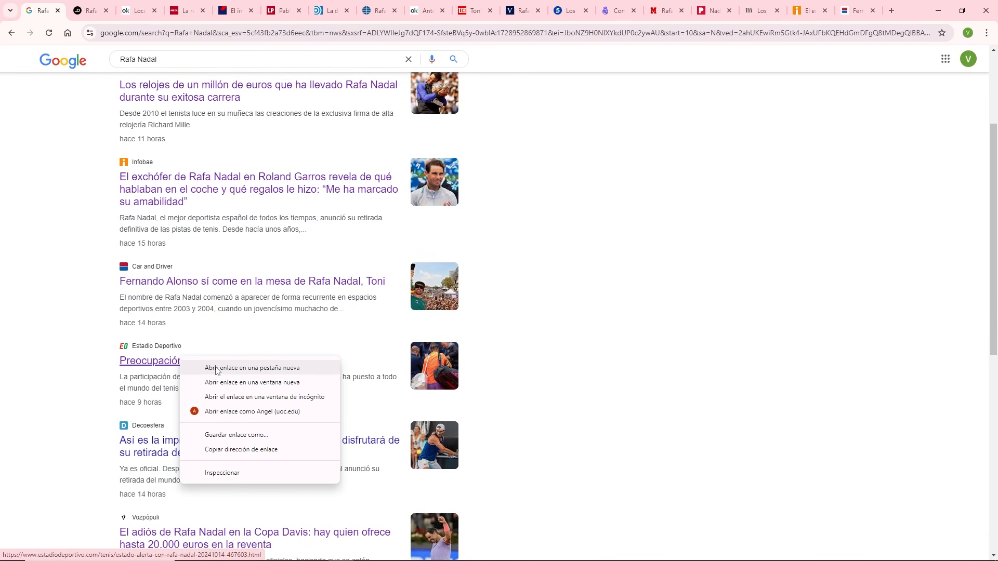
click(216, 370)
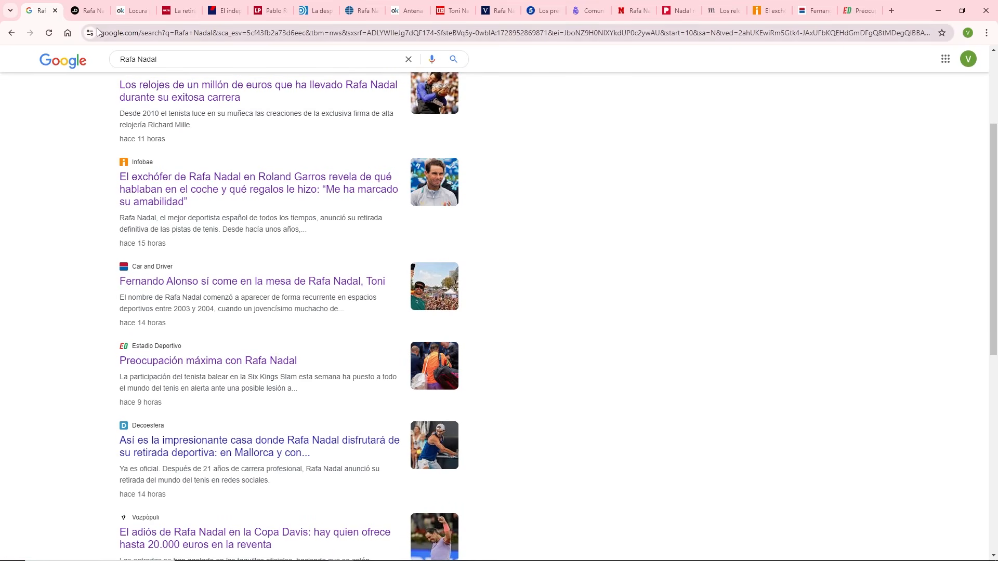
- Show the ElDesmarque article with its main headline in view and save a full-screen screenshot of it
key(ctrl+Tab)
scroll(357, 399, down, 5)
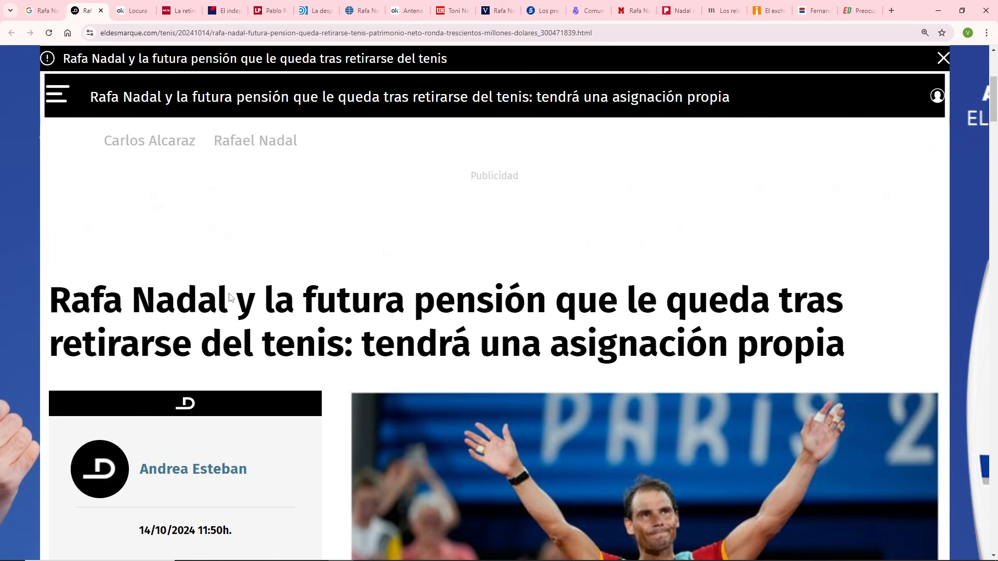
drag(214, 295, 84, 291)
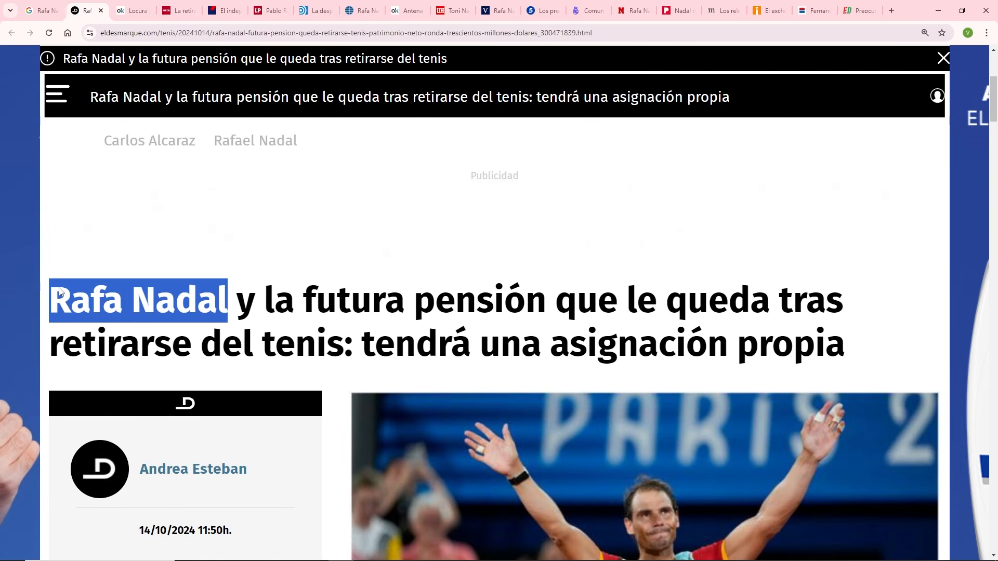
click(156, 248)
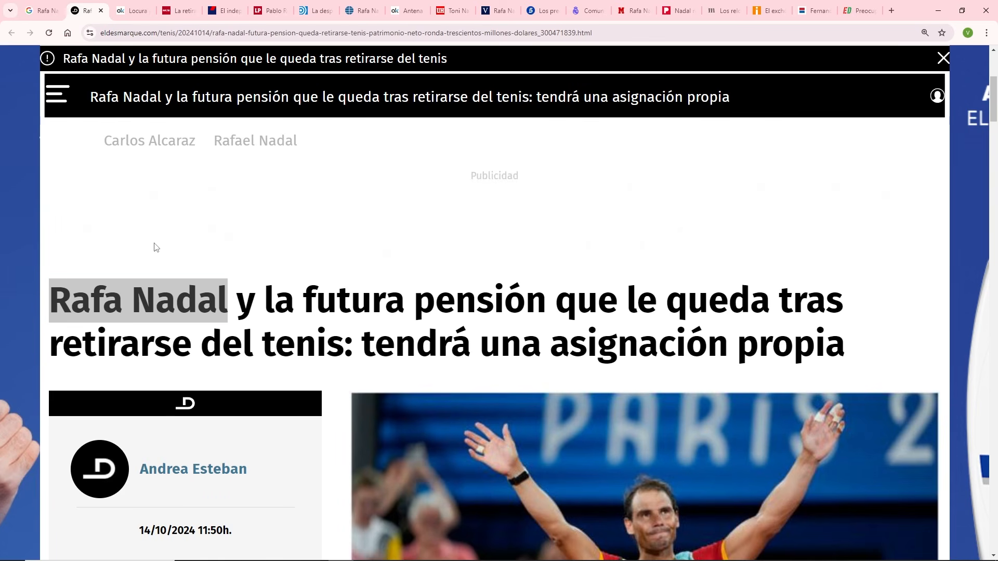
click(282, 325)
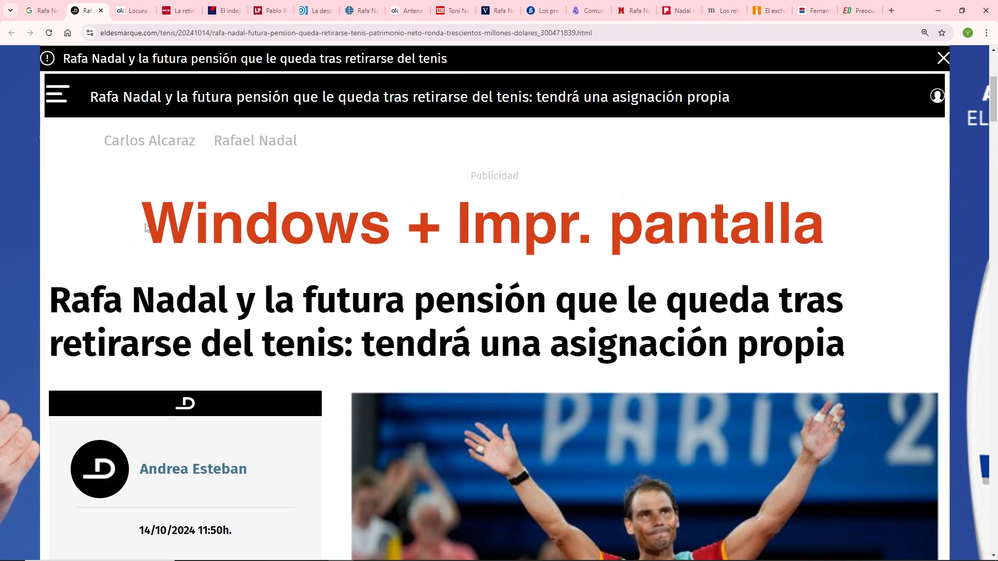
key(super+Print)
- Switch to the Capturas de pantalla folder in File Explorer, view the saved Captura de pantalla (206), close it and return to Chrome
key(alt+Tab)
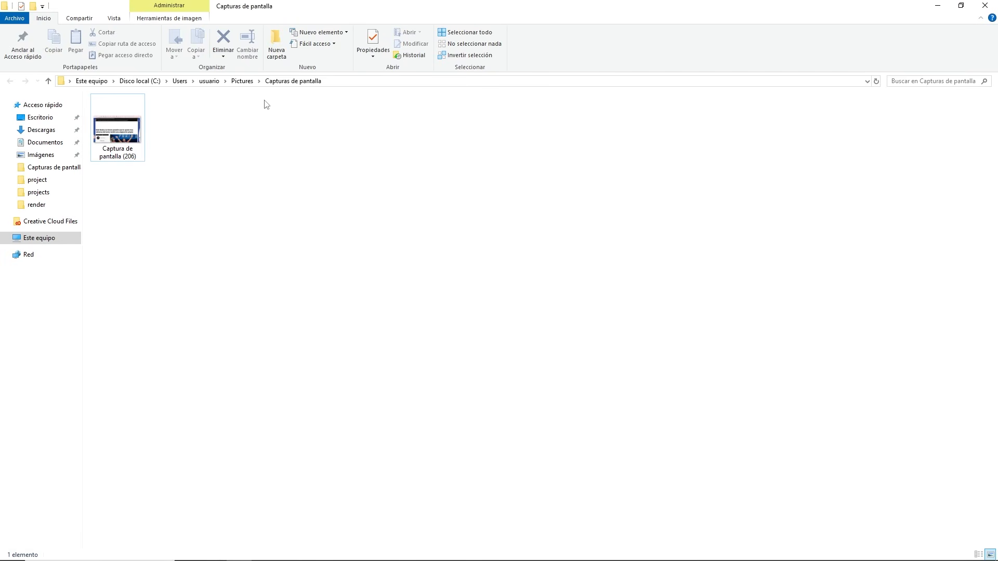
click(140, 128)
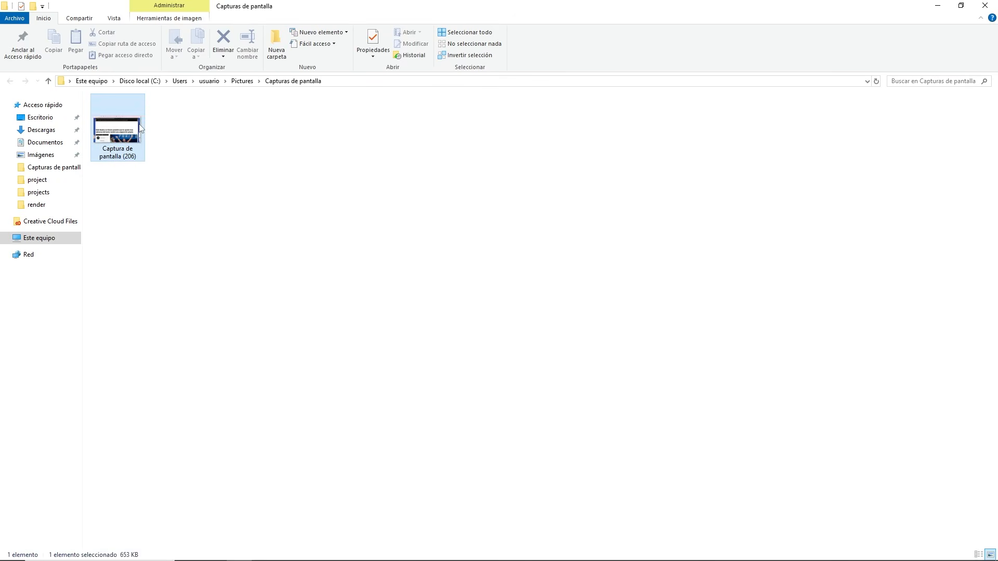
double_click(140, 127)
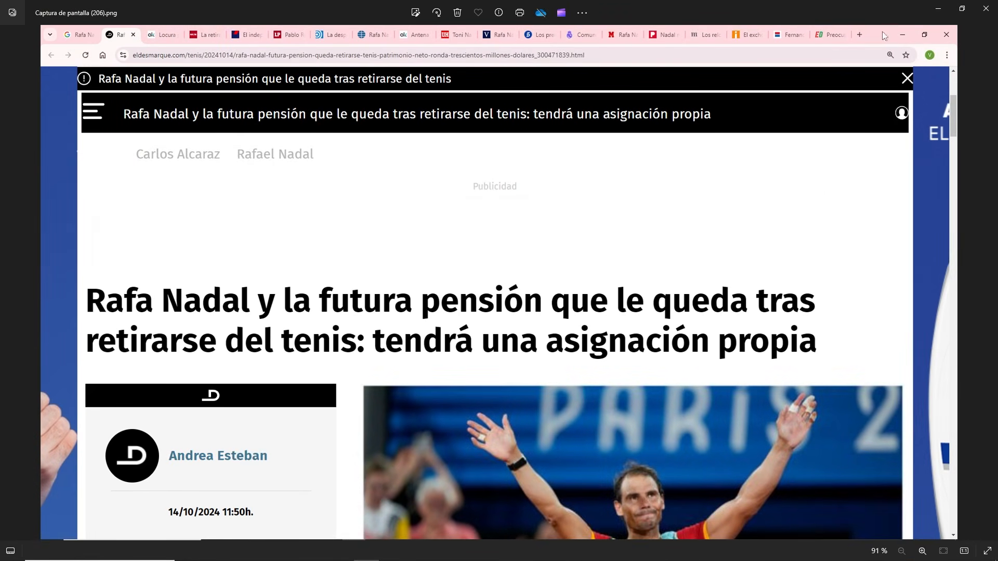
click(986, 6)
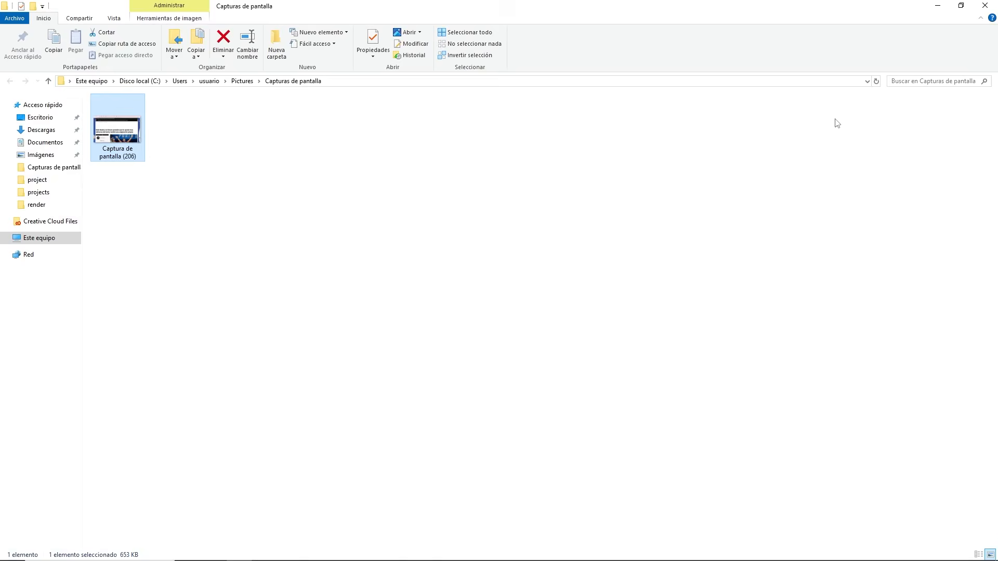
key(alt+Tab)
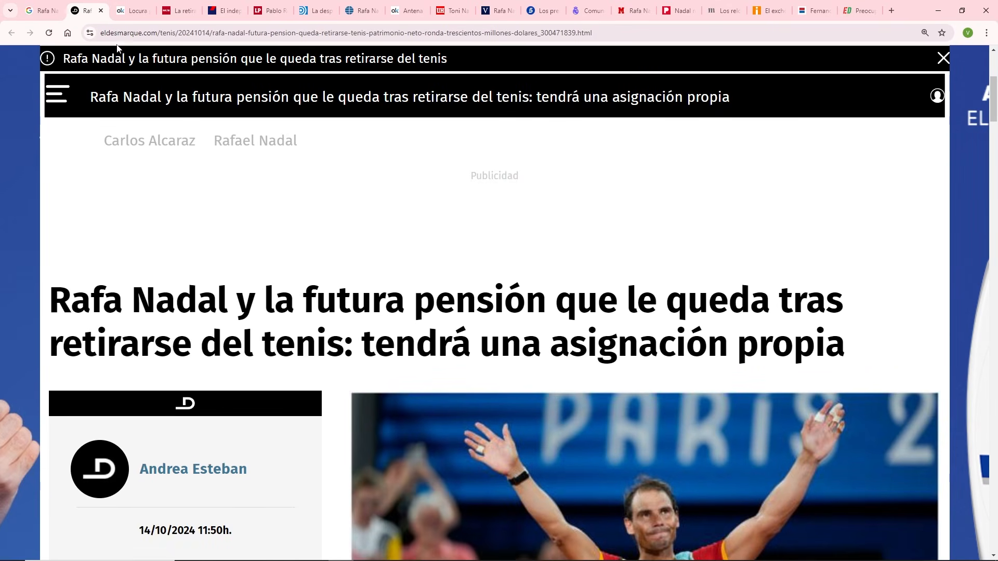
- Close the ElDesmarque article and frame the OkDiario headline about Copa Davis ticket prices for a screenshot
click(101, 11)
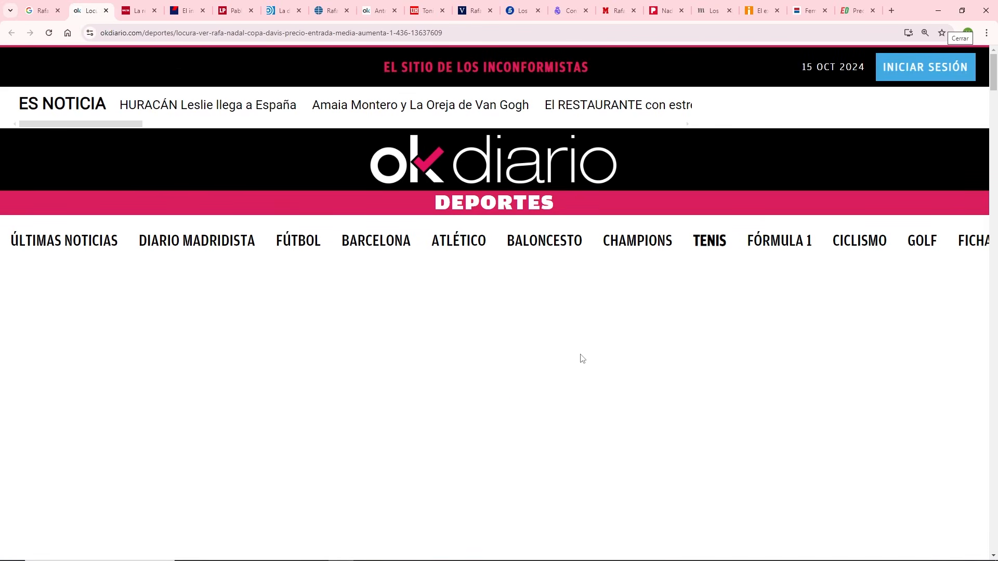
scroll(579, 356, down, 2)
scroll(582, 359, down, 3)
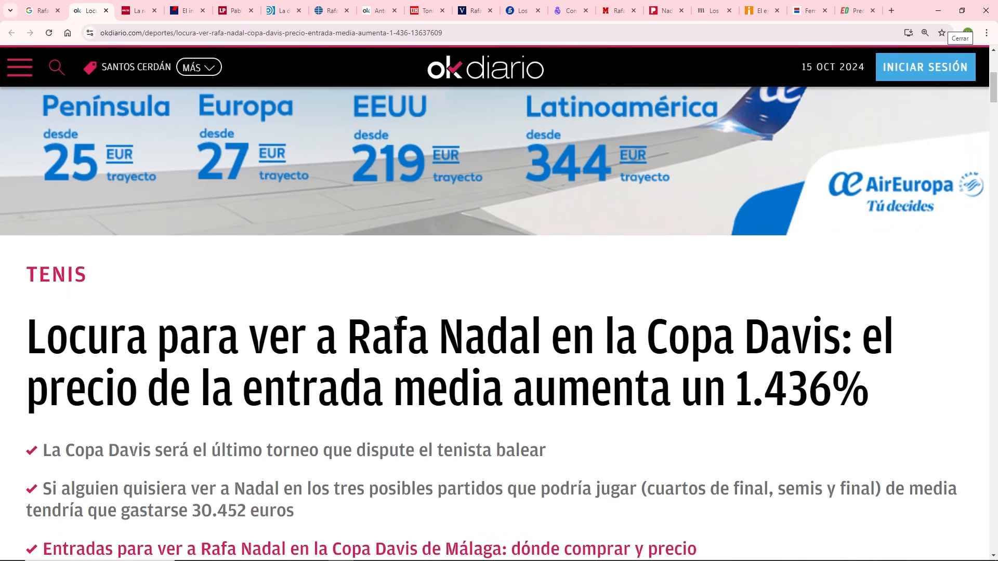
scroll(448, 315, down, 1)
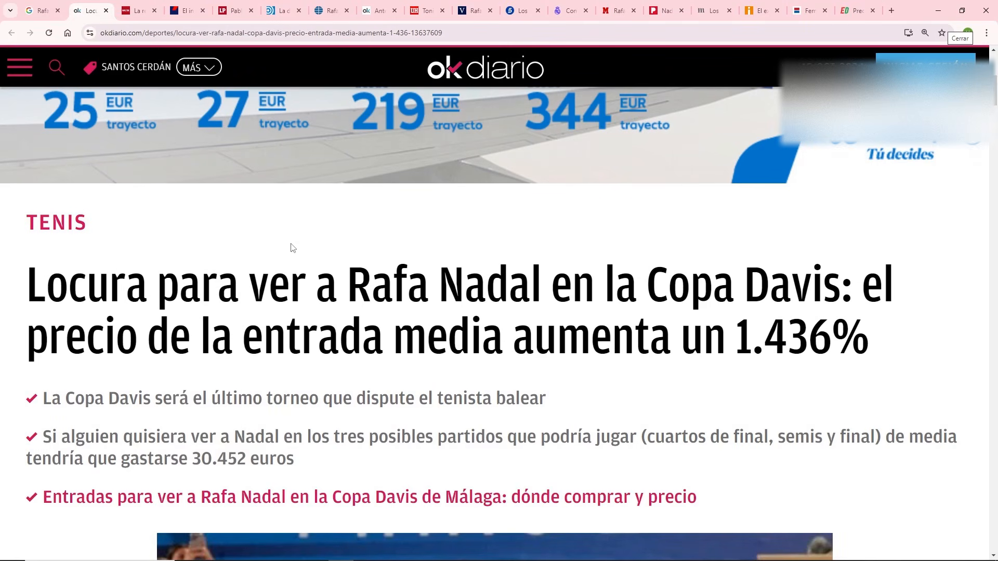
- Close the OkDiario article, frame the Diario Sur headline about ticket resale and save a full-screen screenshot
click(106, 11)
scroll(344, 260, down, 3)
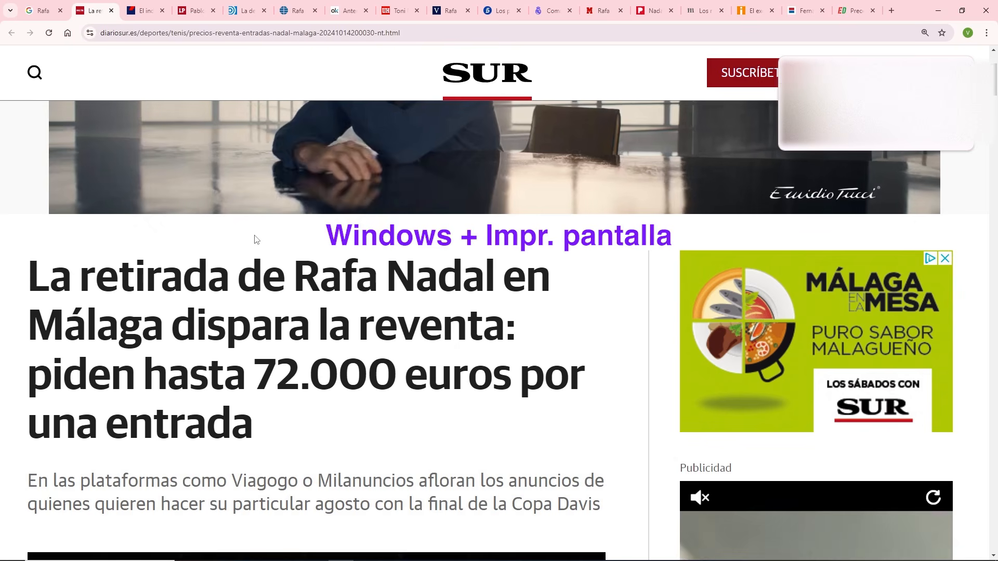
key(super+Print)
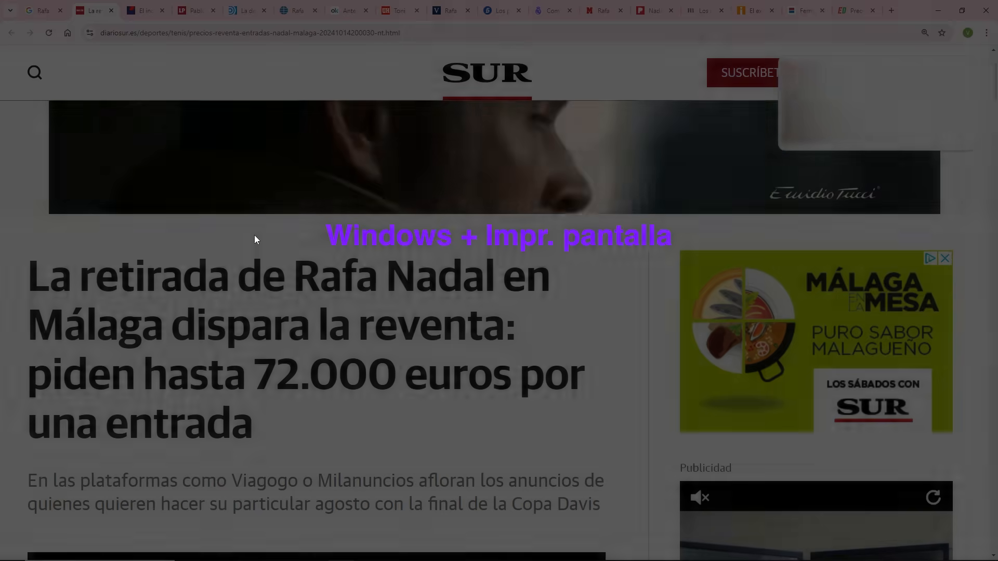
- Close the Diario Sur article and frame the La Razón headline for a screenshot
click(111, 11)
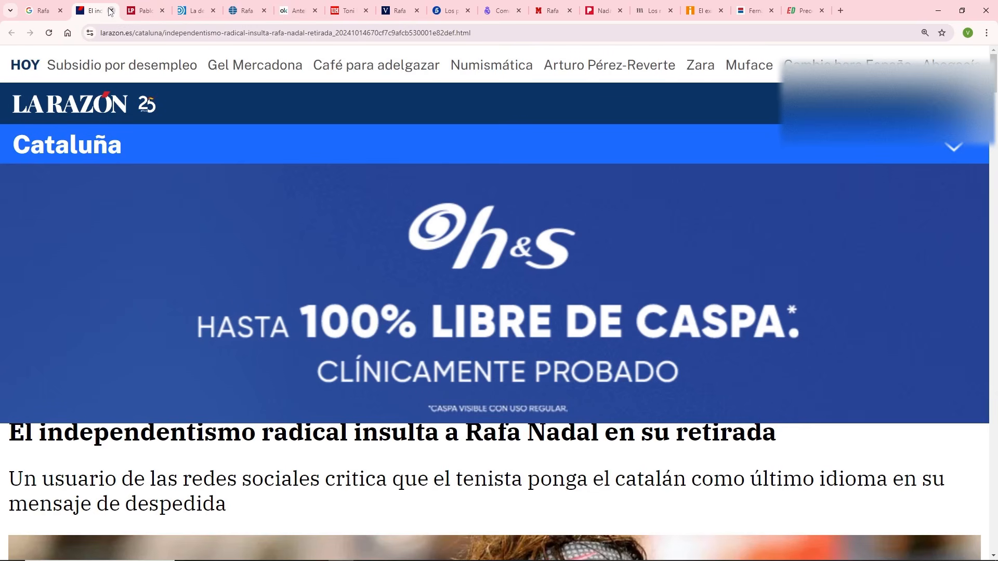
scroll(522, 451, down, 1)
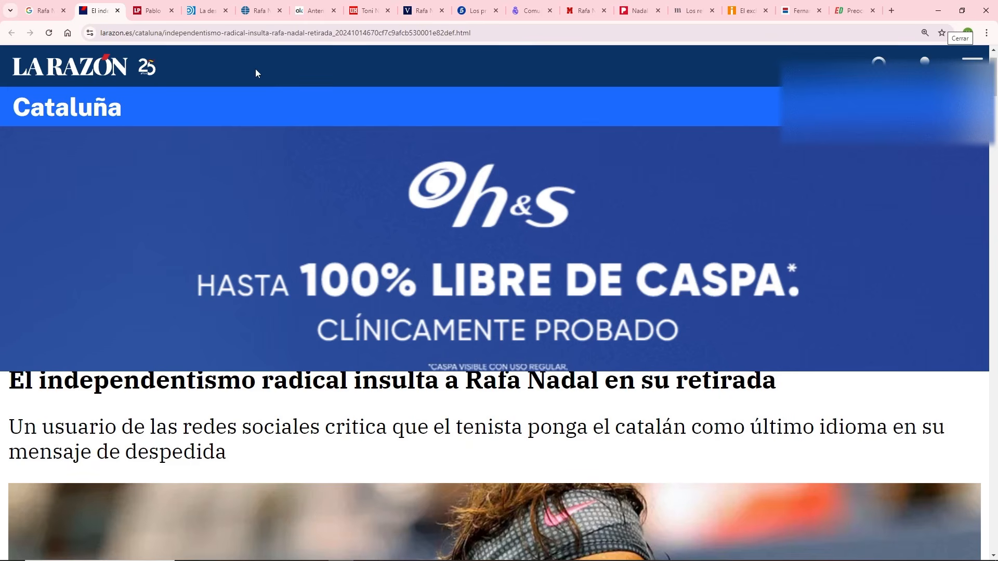
- Close the La Razón and Las Provincias articles and frame the Libertad Digital headline about Djokovic's farewell for a screenshot
key(ctrl+w)
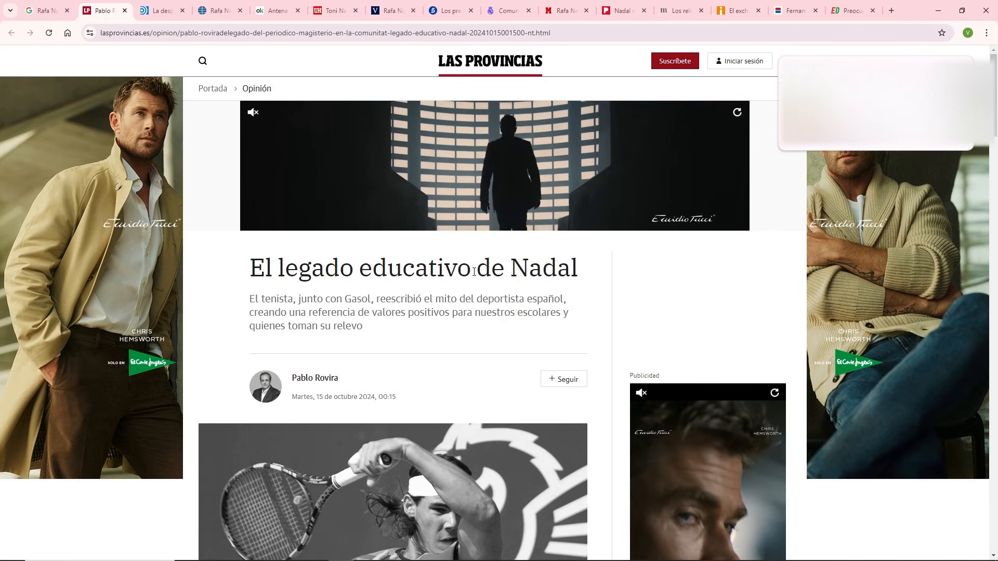
drag(511, 269, 584, 276)
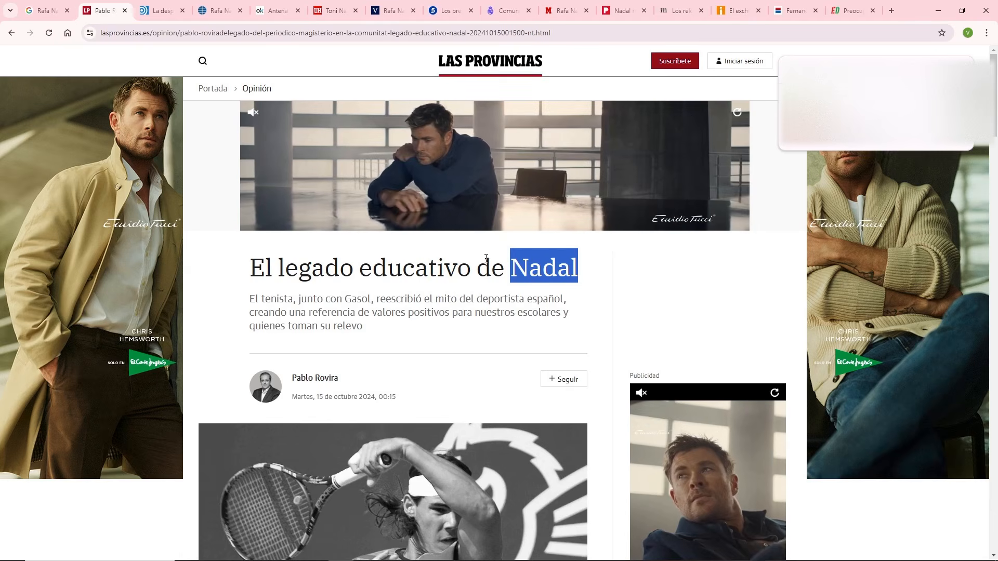
key(ctrl+w)
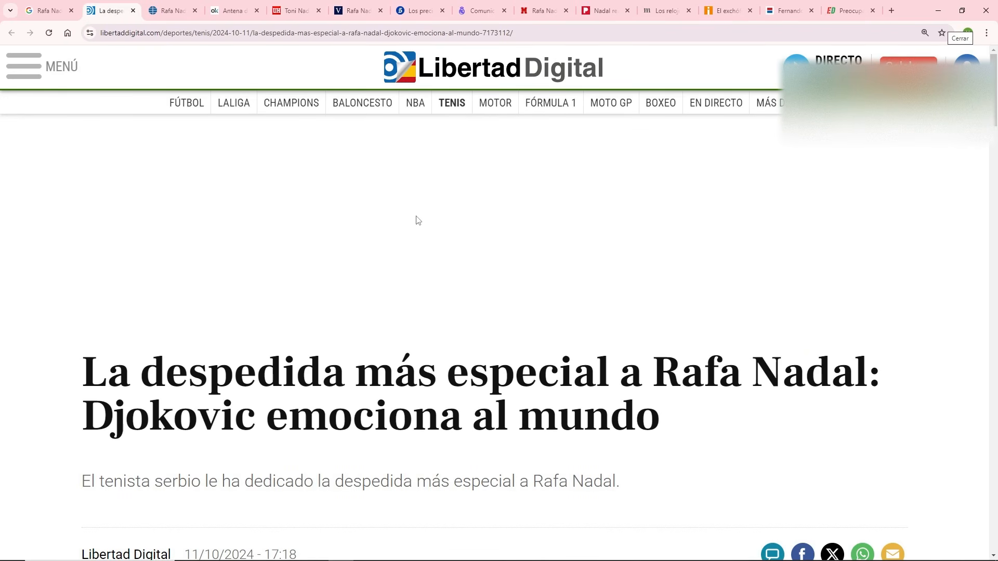
scroll(418, 220, down, 2)
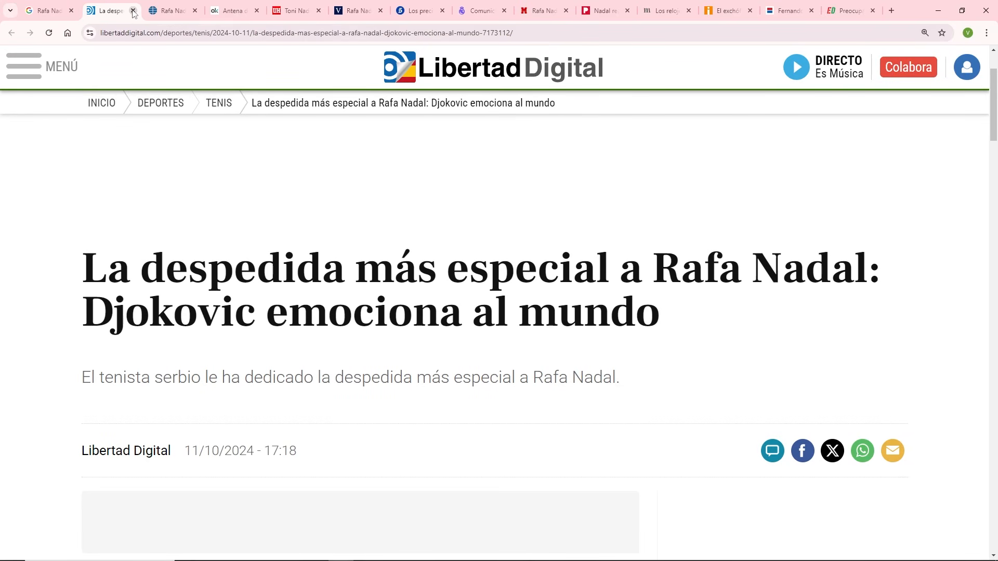
- Close the Libertad Digital article, frame the El Mundo headline about the Antena de Oro award and briefly highlight "Rafa Nadal" in it
click(133, 11)
scroll(361, 310, down, 4)
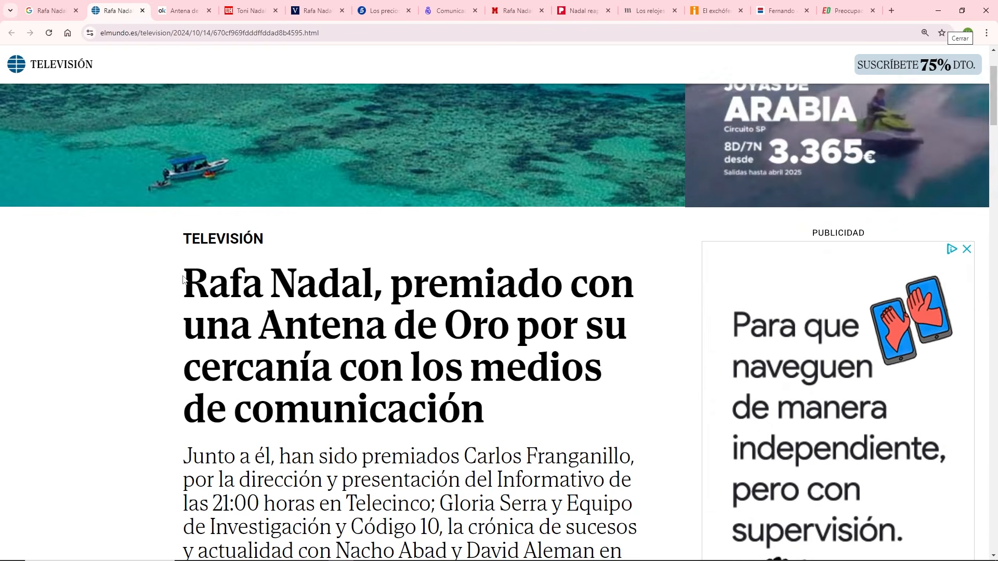
drag(183, 279, 373, 286)
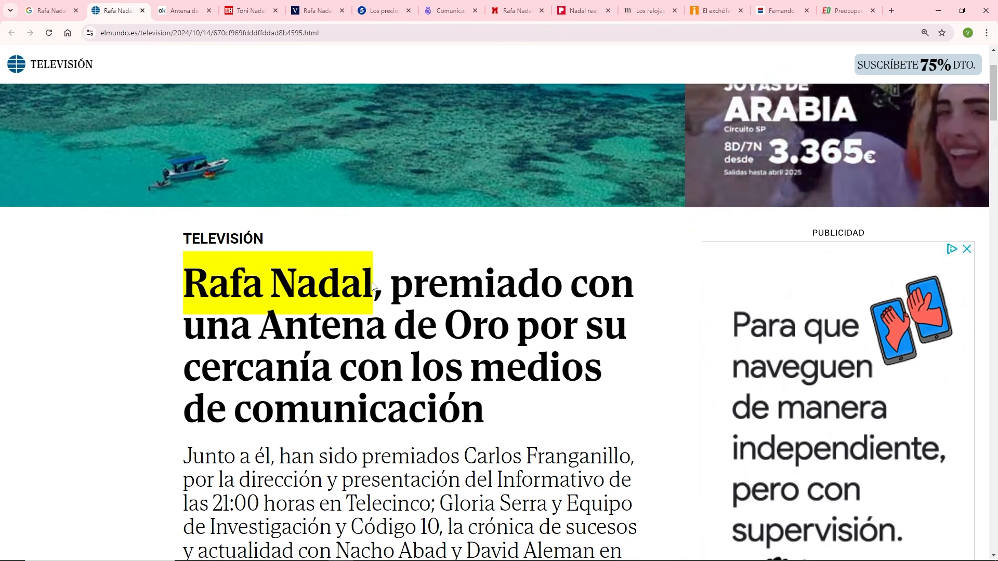
click(154, 276)
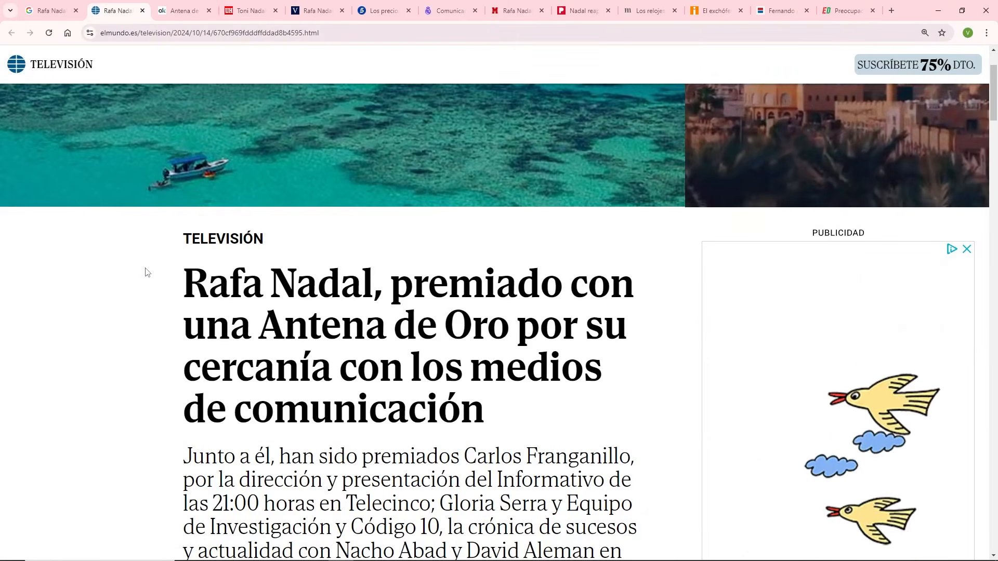
- Close the El Mundo article and frame the OkDiario headline about the 2024 Antena de Oro winners for a screenshot
key(ctrl+w)
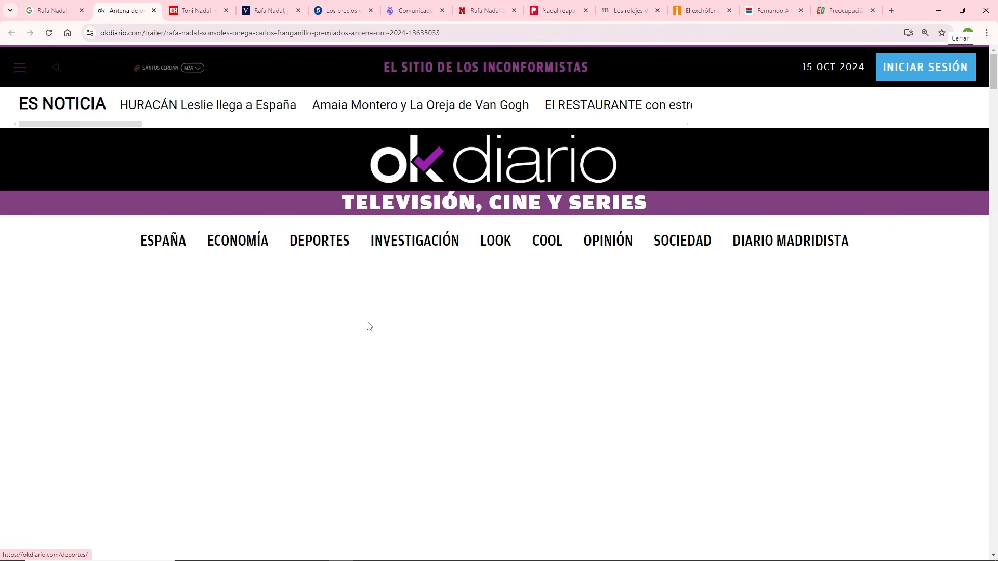
scroll(369, 325, down, 5)
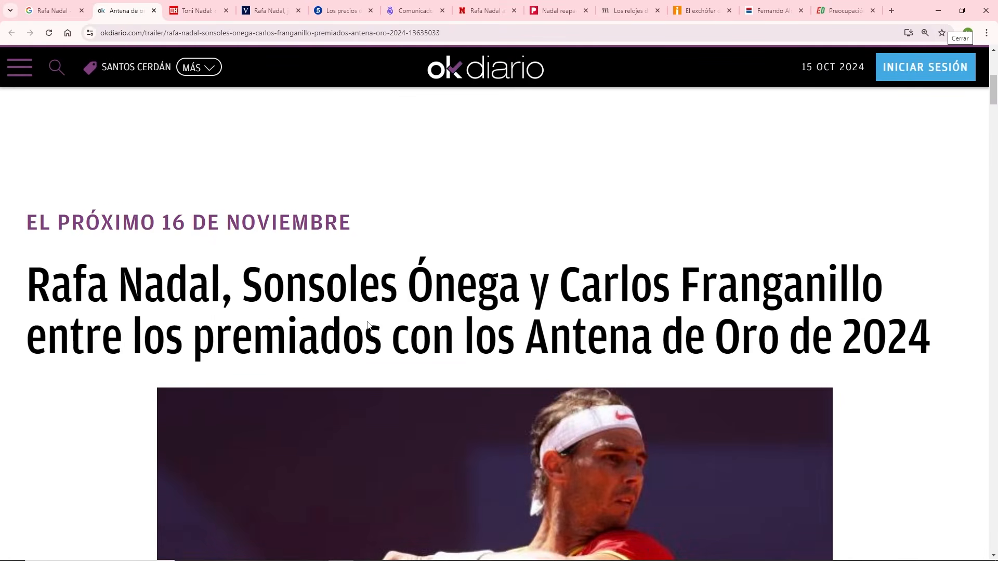
scroll(369, 326, down, 1)
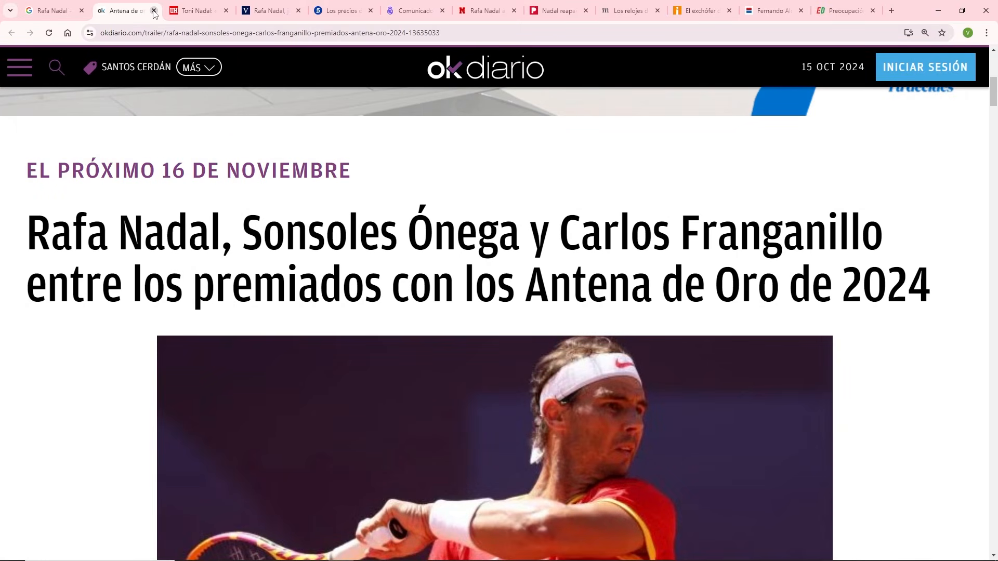
- Close the OkDiario article, frame the Ultima Hora headline quoting Toni Nadal and highlight "Rafael" in it
click(154, 11)
scroll(434, 303, down, 1)
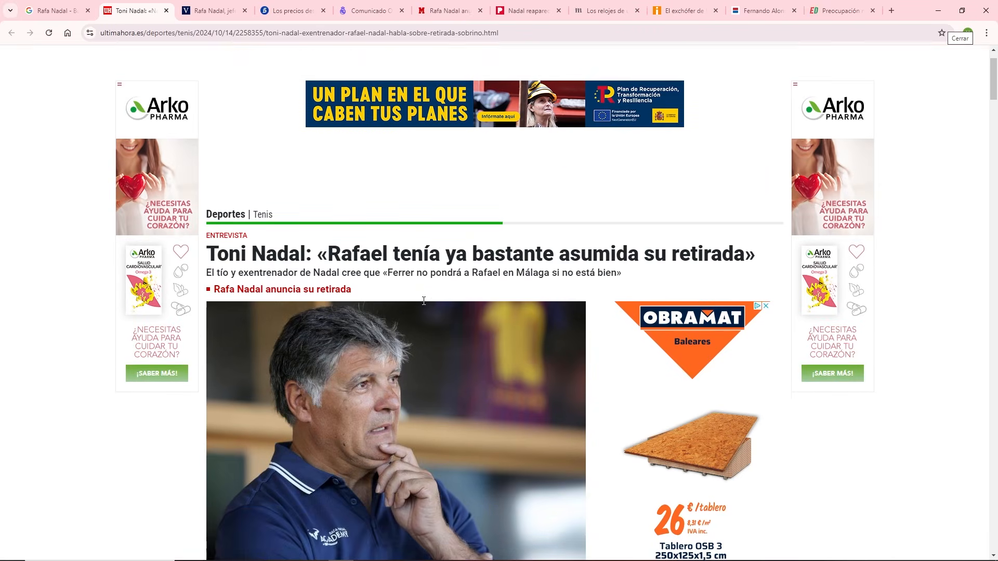
drag(368, 254, 386, 254)
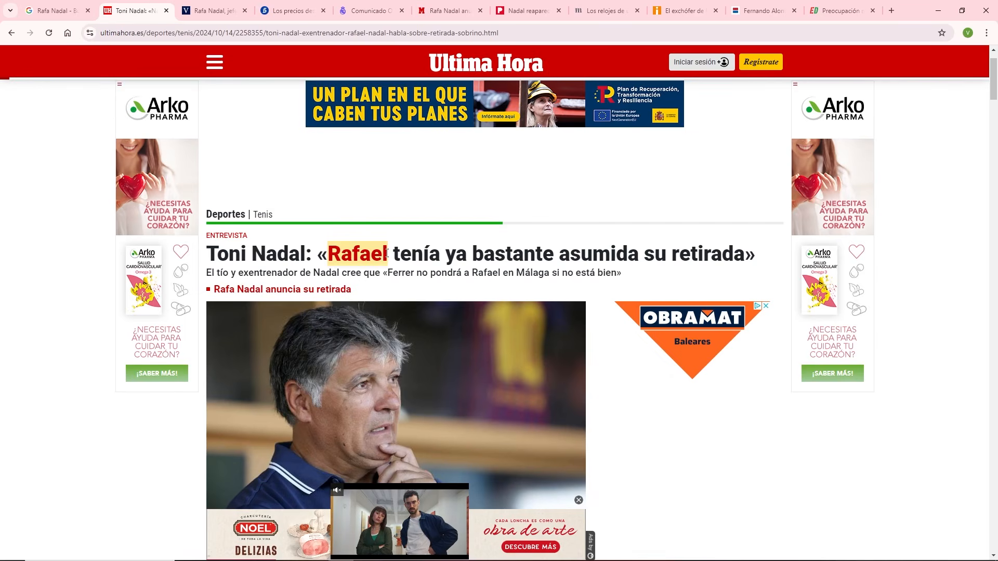
- Close the Ultima Hora article and frame the La Vanguardia headline about Rafa Nadal's businesses for a screenshot
click(166, 10)
scroll(315, 319, down, 6)
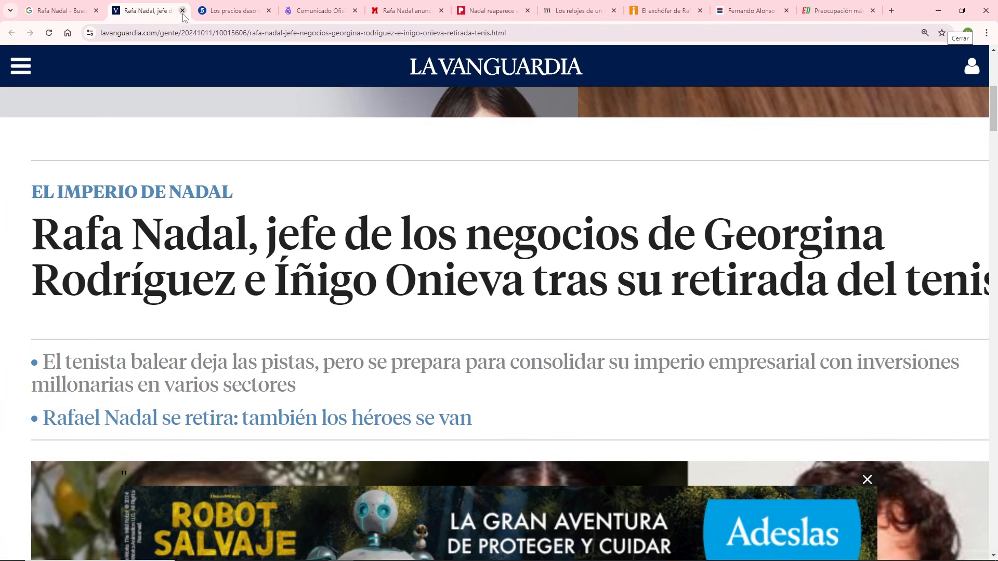
- Close the La Vanguardia article, frame the Telecinco headline about Copa Davis prices and highlight "Rafa Nadal" in it
key(ctrl+w)
scroll(525, 358, down, 8)
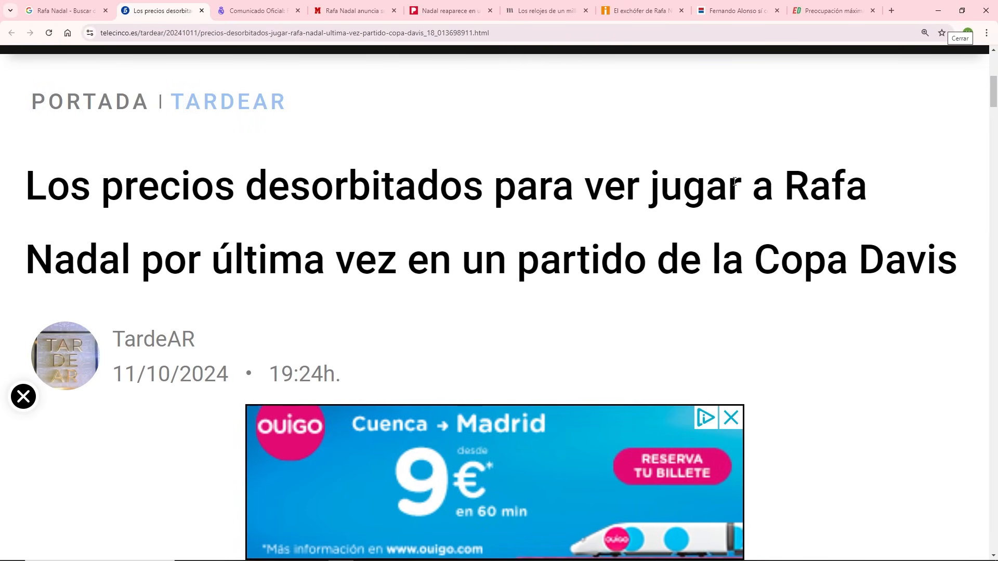
drag(822, 191, 131, 271)
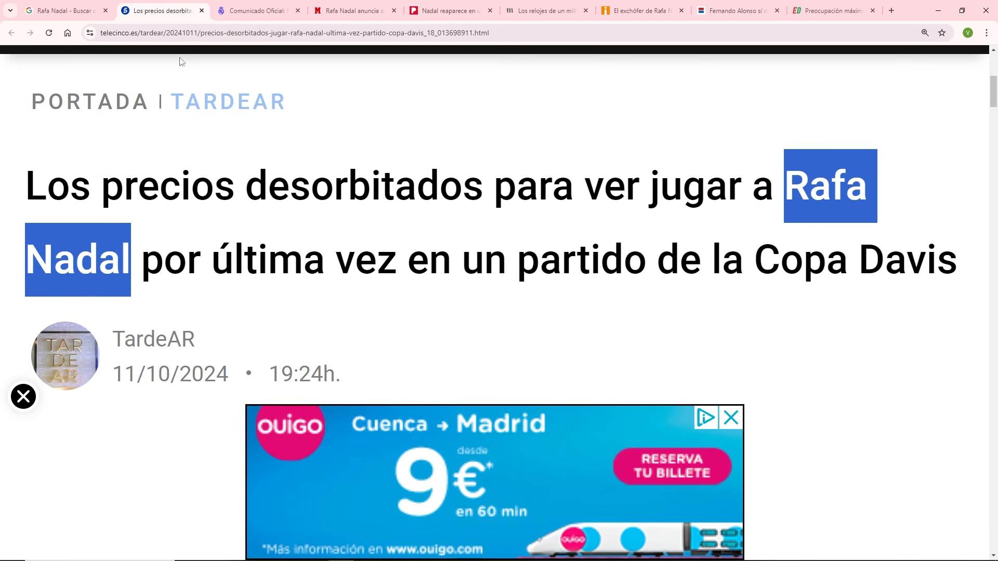
- Close the Telecinco and Real Madrid pages and frame the Marca headline announcing Rafa Nadal's retirement for a screenshot
click(201, 11)
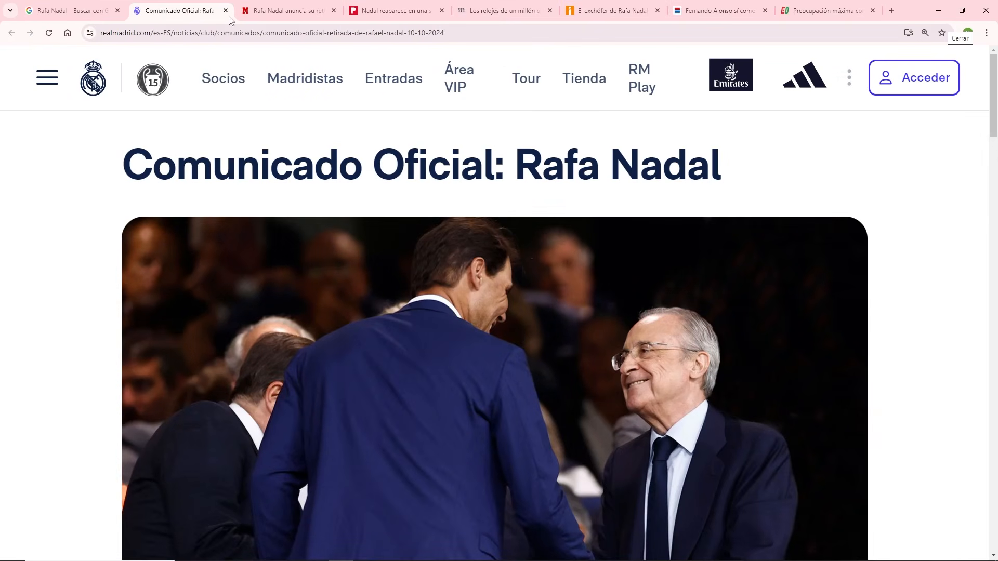
click(225, 11)
scroll(358, 323, down, 6)
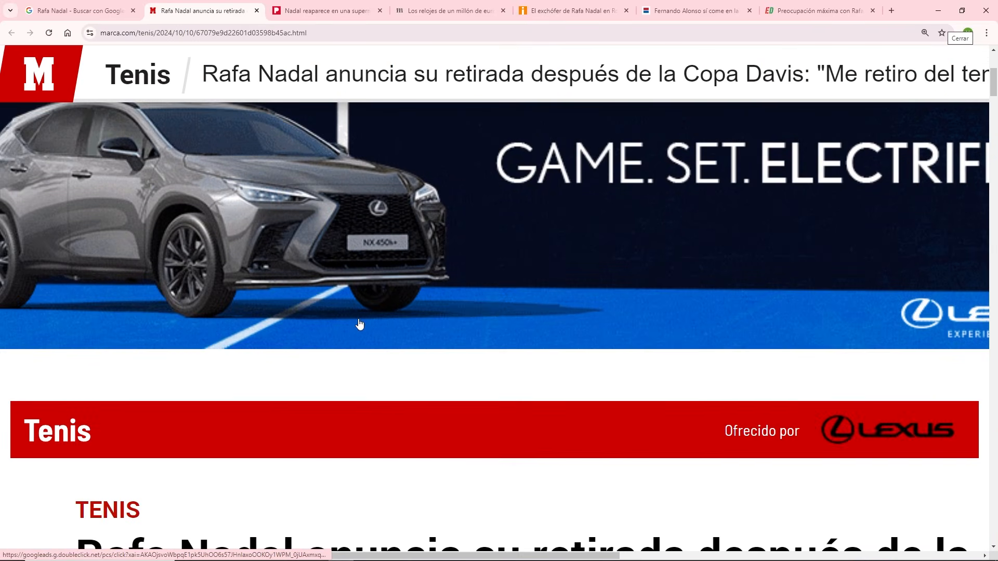
scroll(359, 323, down, 3)
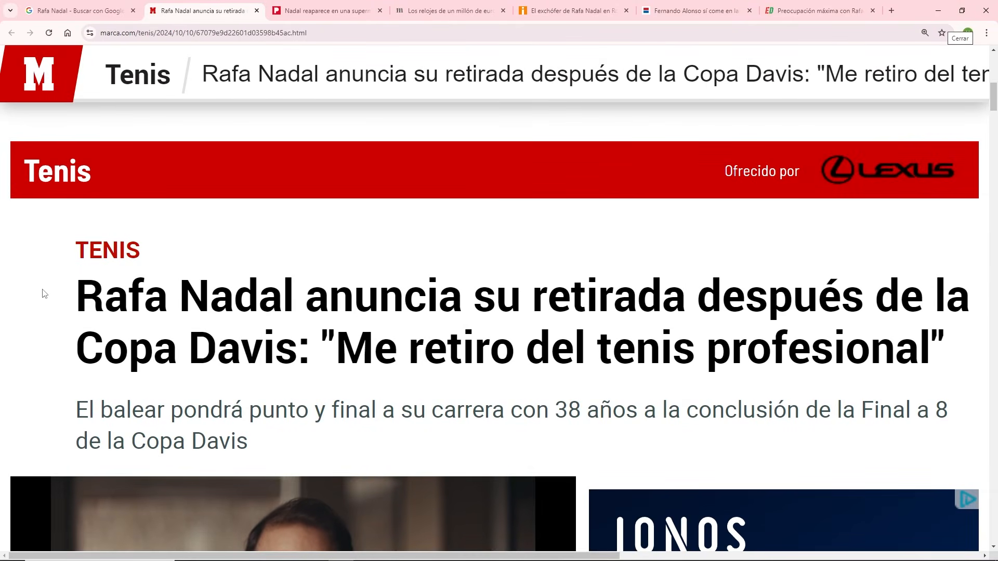
- Close the Marca article and highlight Nadal's name in the El Periódico headline about the Saudi Arabia exhibition
click(257, 11)
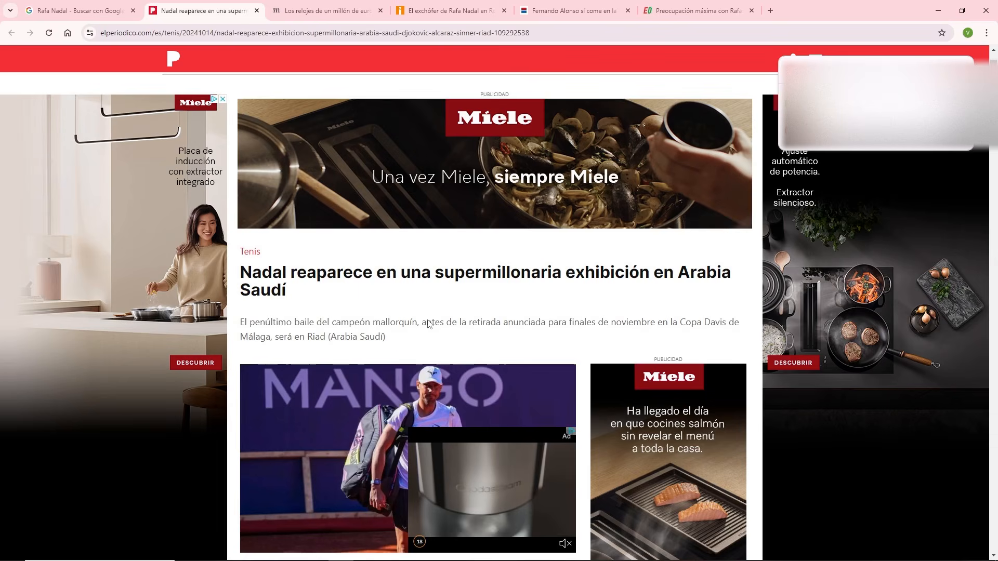
double_click(286, 271)
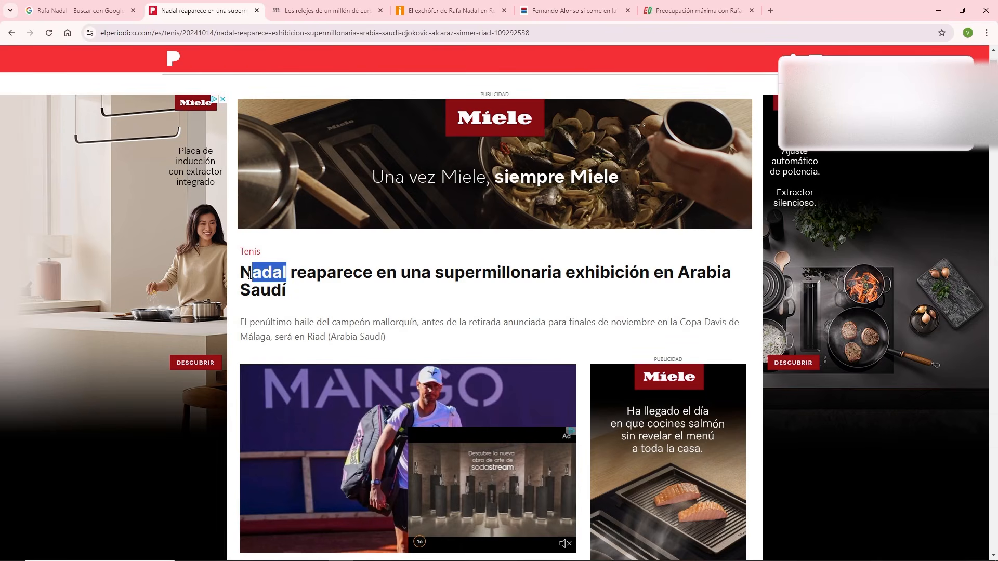
- Close the El Periódico article, frame the ABC headline about million-euro watches and briefly highlight "Rafa Nadal" in it
click(257, 11)
scroll(530, 381, down, 4)
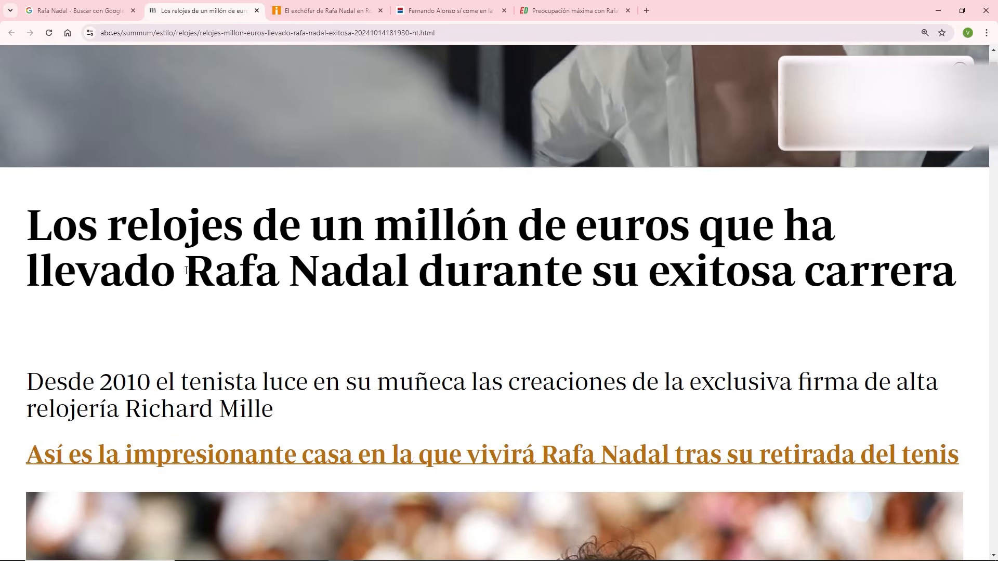
drag(185, 271, 410, 273)
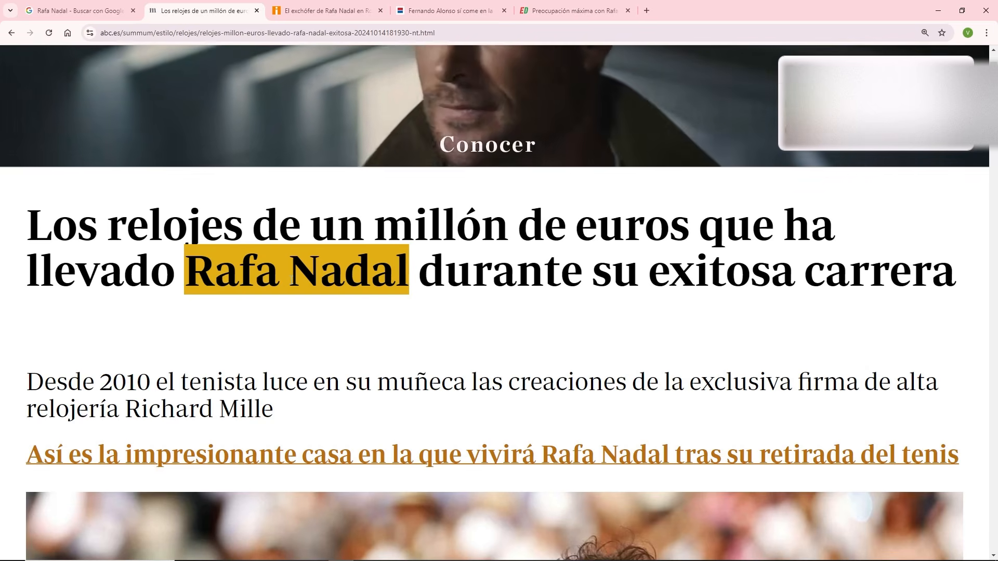
click(315, 340)
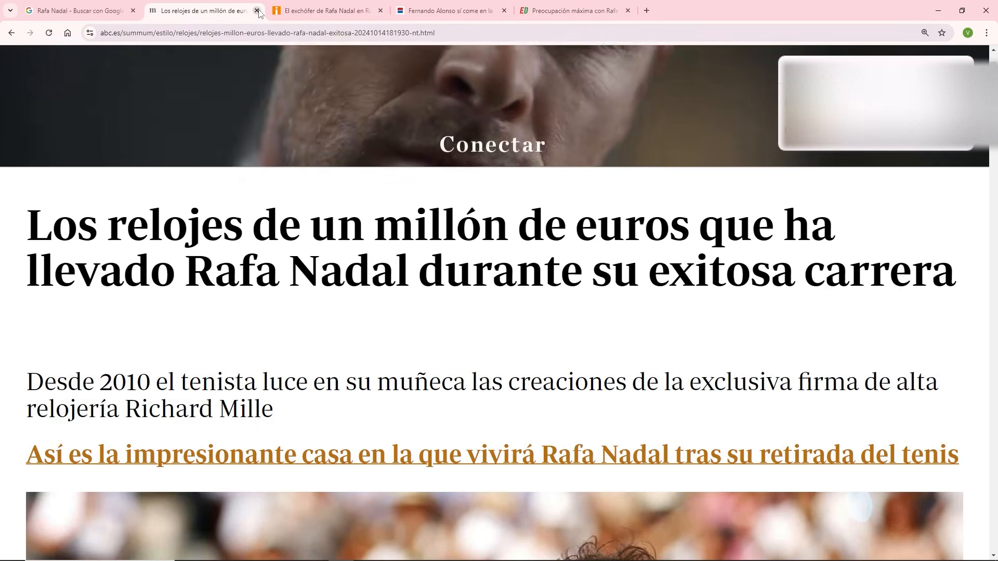
- Close the ABC article, frame the Infobae headline about Nadal's former driver and briefly highlight "Rafa Nadal" in it
click(257, 11)
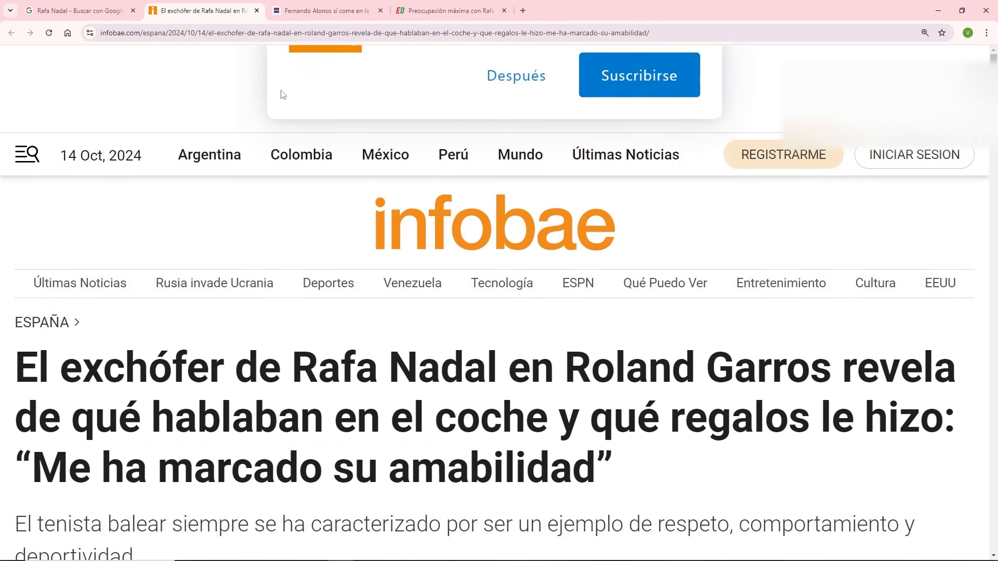
scroll(344, 325, down, 1)
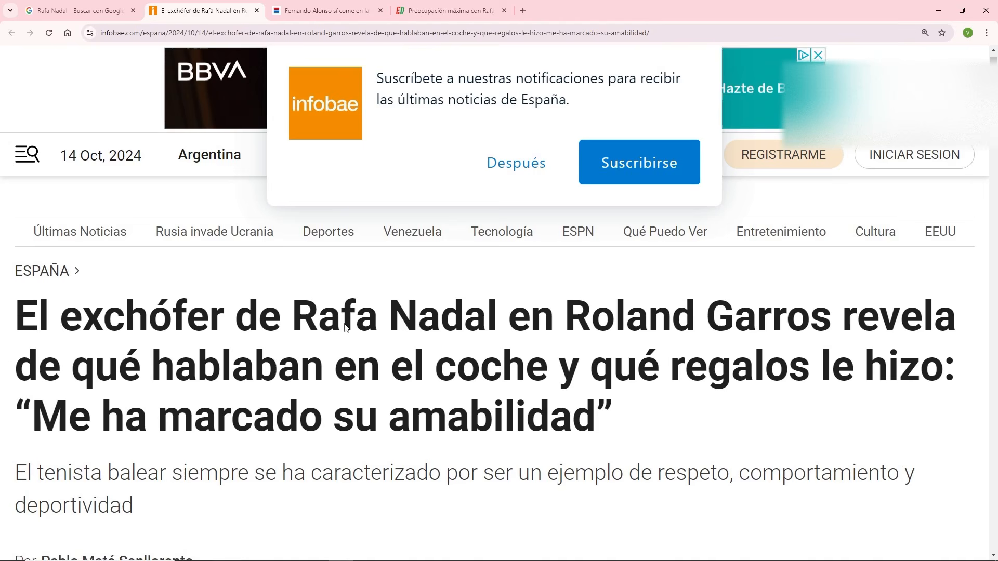
drag(292, 314, 493, 307)
click(420, 280)
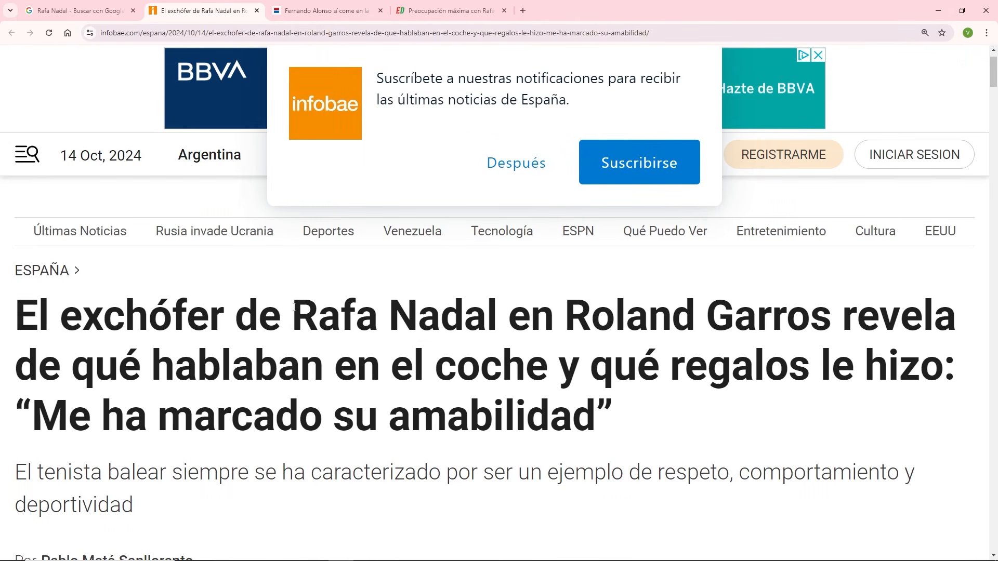
drag(294, 308, 495, 310)
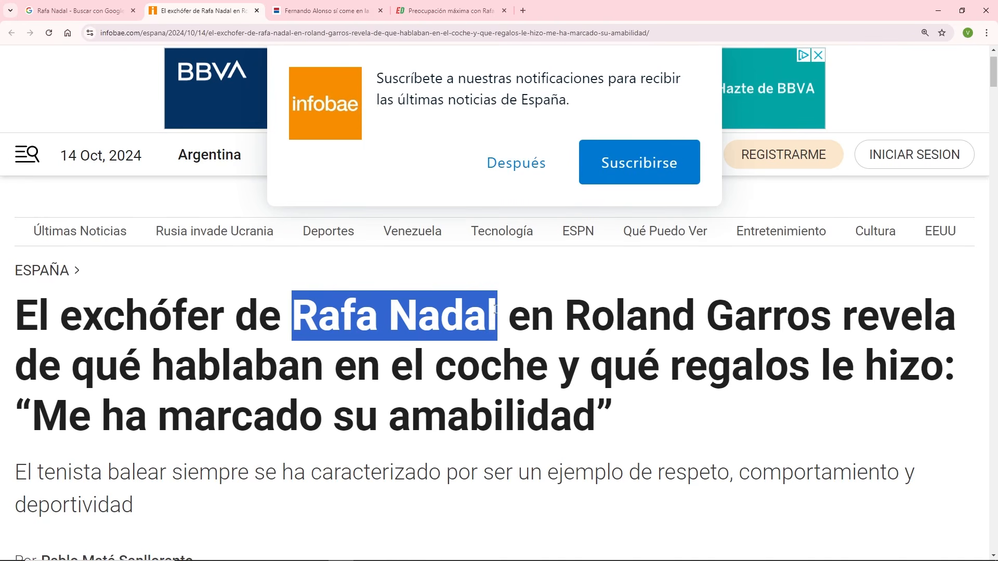
click(291, 266)
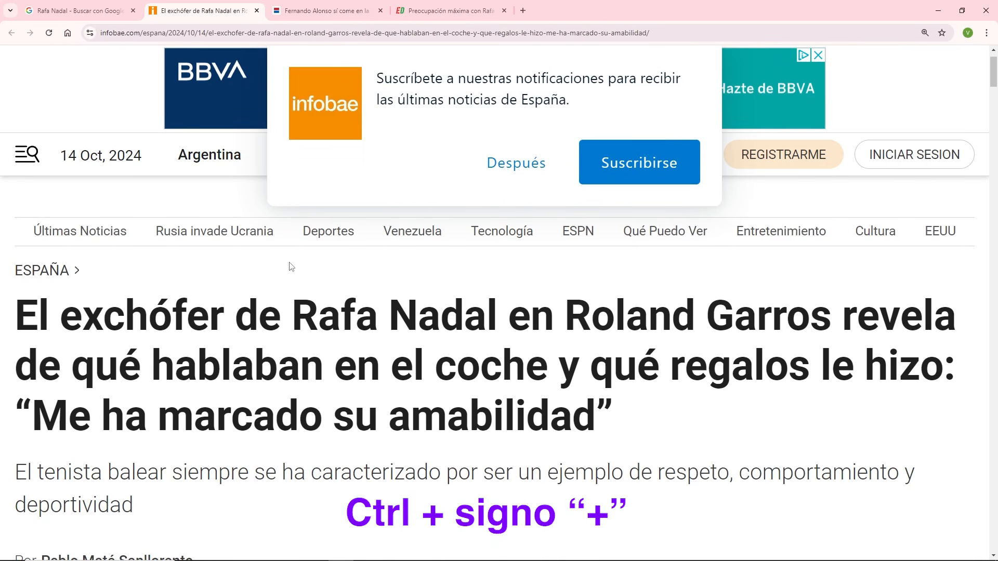
- Enlarge the Infobae page to 200 % and dismiss its notification request so the whole headline fits for a screenshot
key(ctrl+plus)
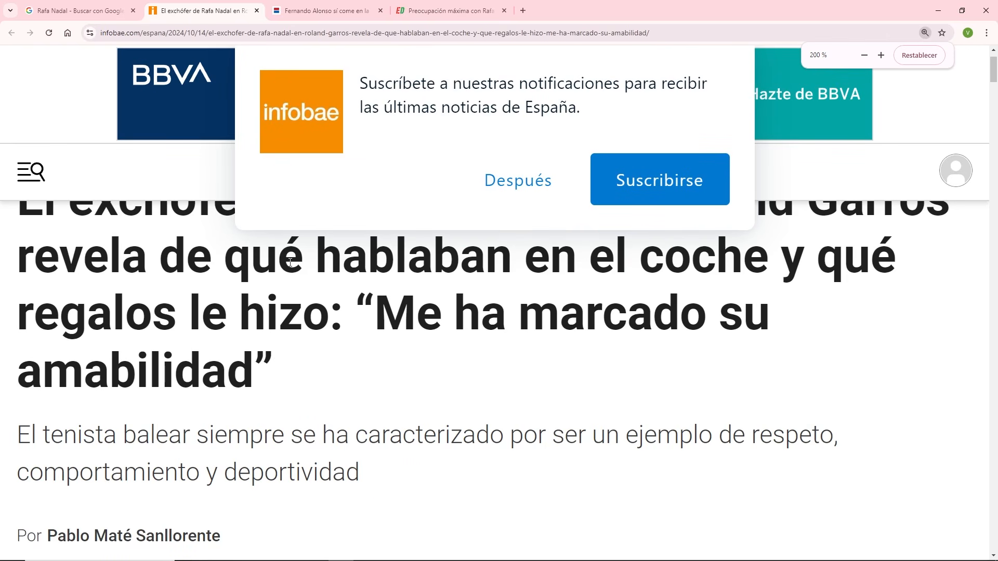
scroll(439, 357, up, 2)
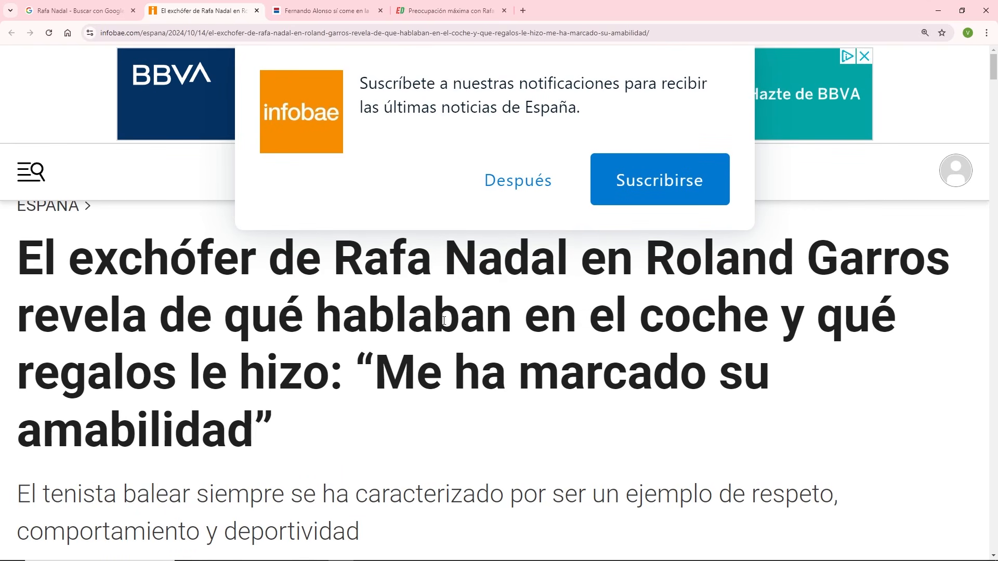
click(512, 188)
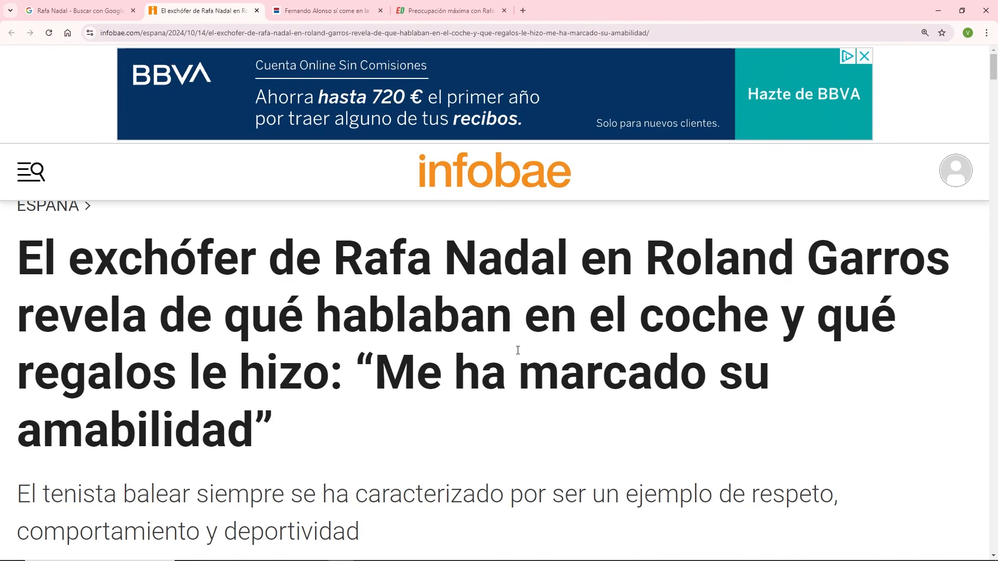
key(ctrl+minus)
key(ctrl+plus)
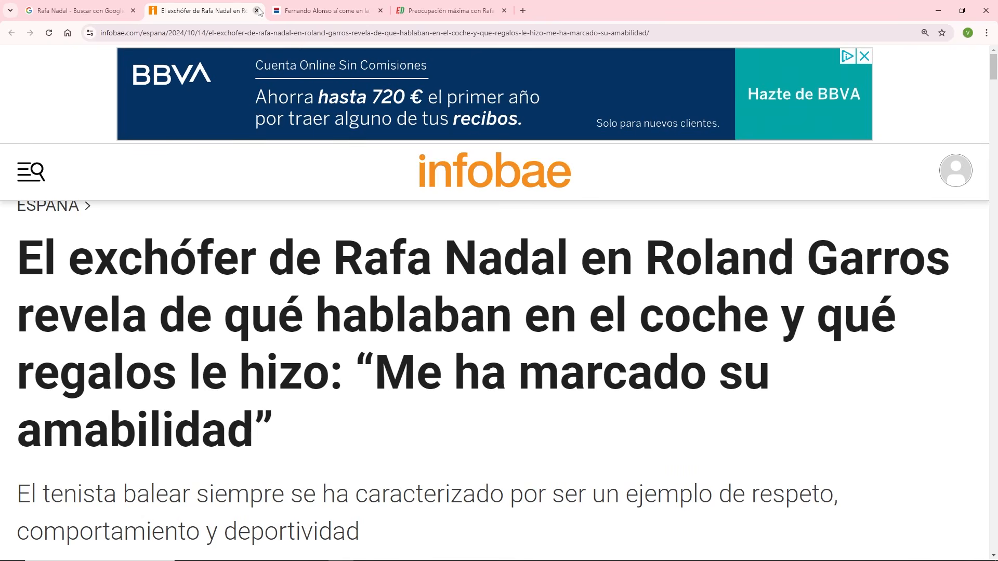
- Close the Infobae and Car and Driver articles, frame the Estadio Deportivo headline for a screenshot and close that article too
click(257, 11)
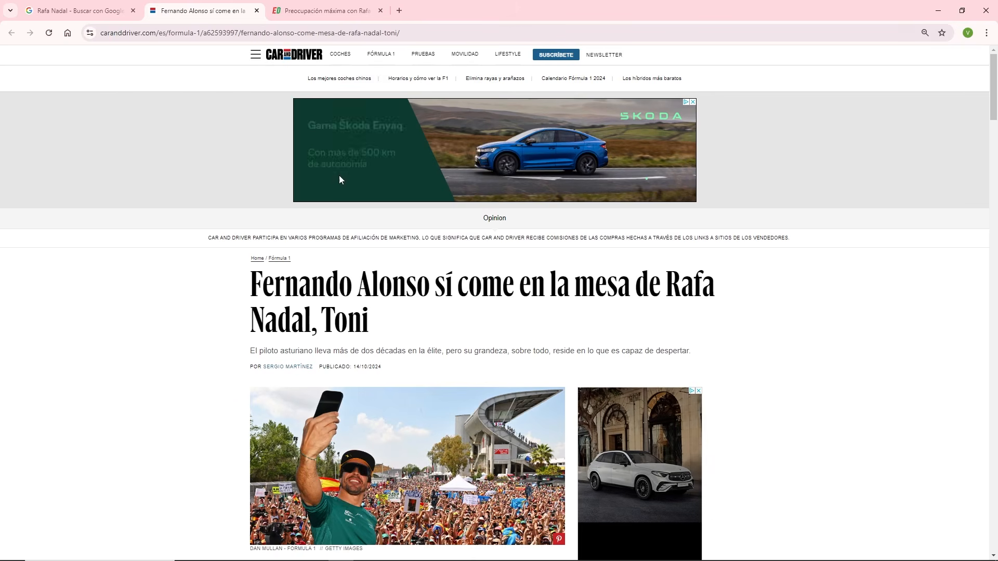
click(256, 11)
scroll(421, 336, down, 3)
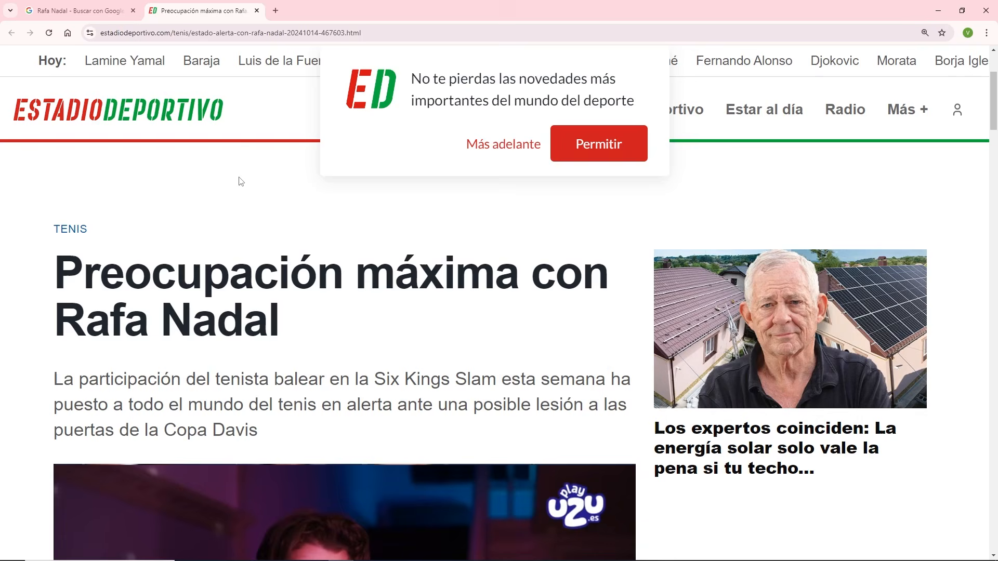
click(256, 11)
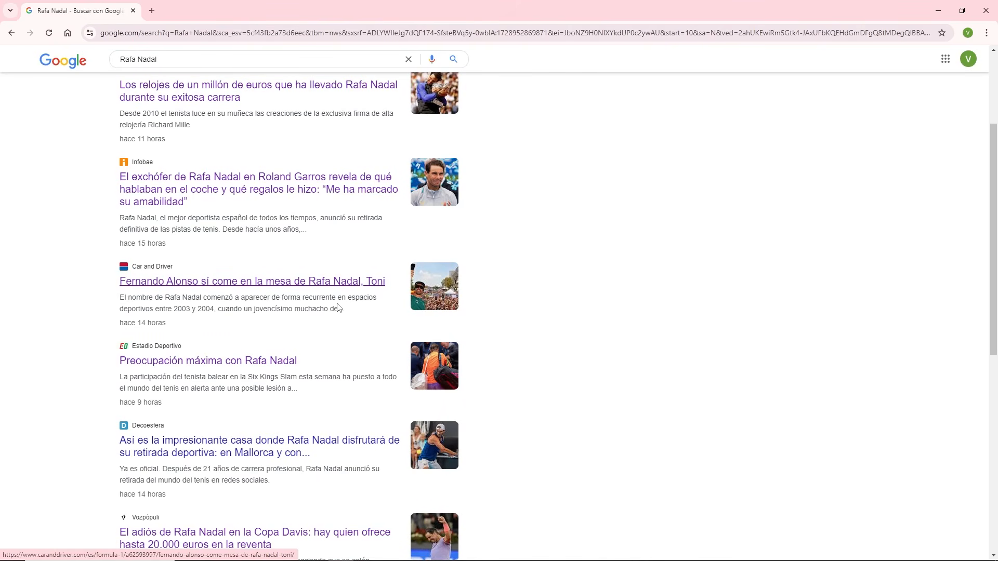
- Switch to File Explorer and cut all twelve screenshots in the Capturas de pantalla folder
key(alt+Tab)
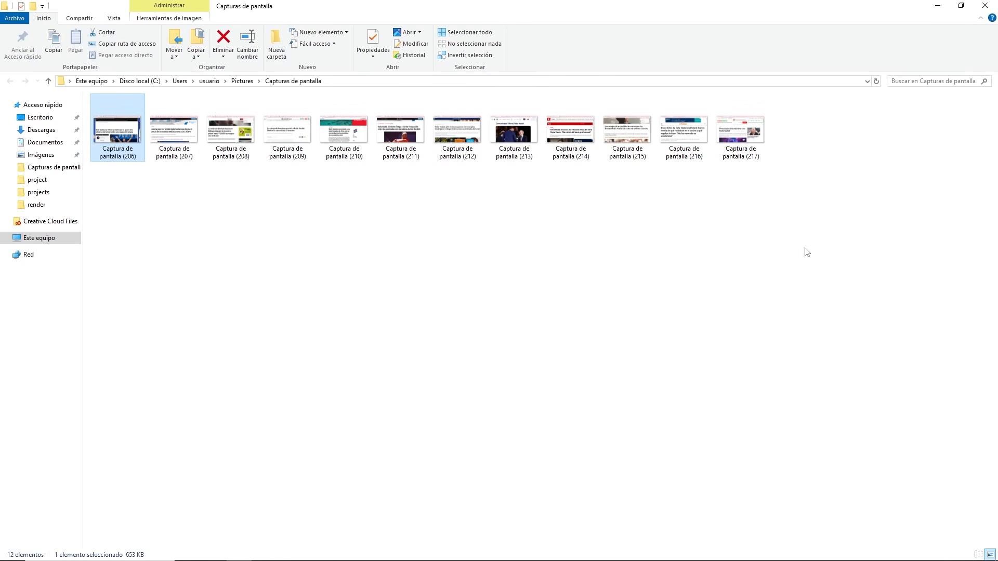
drag(806, 248, 110, 136)
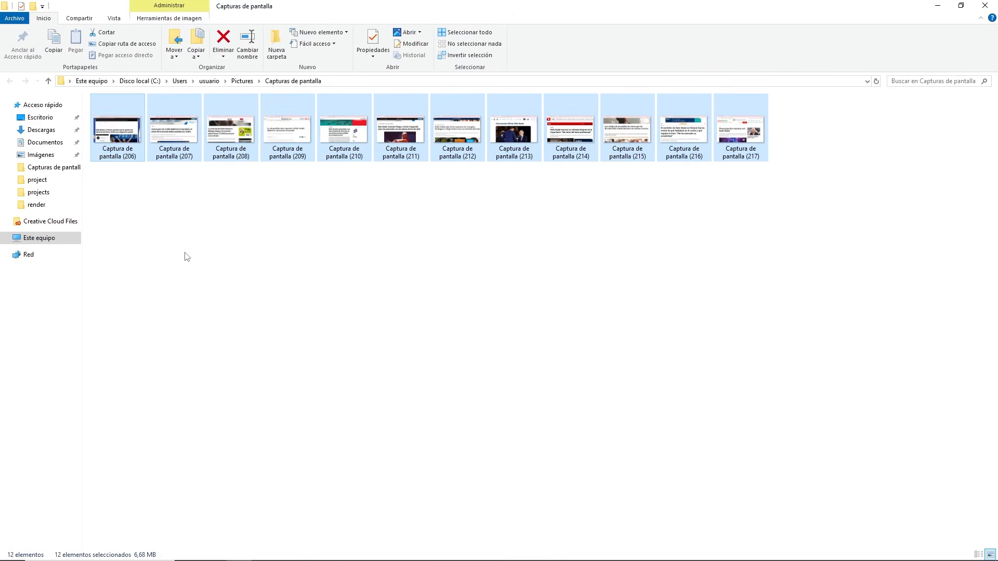
key(ctrl+x)
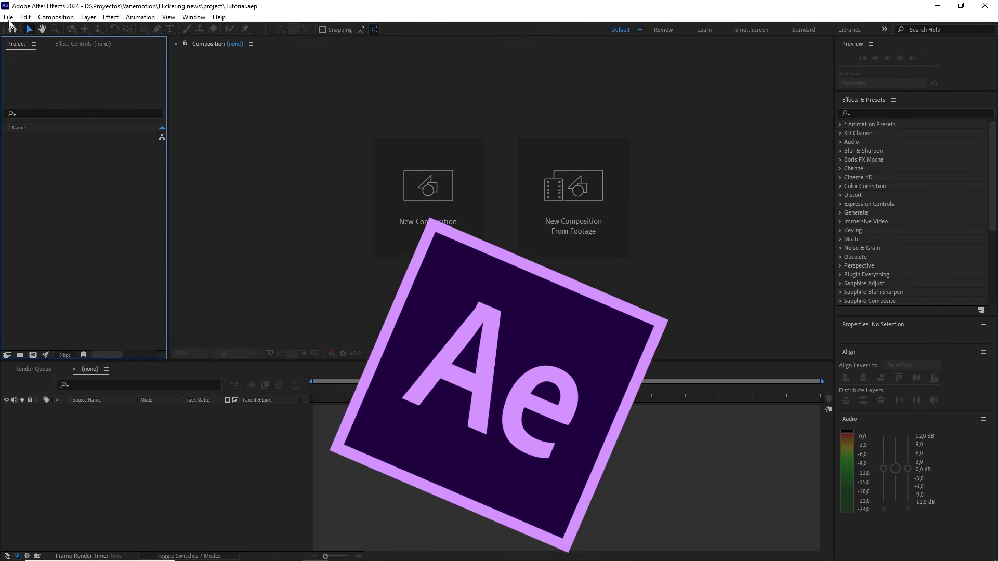
- Switch to After Effects and import all the news screenshots, Sound effects and Textura from the imágenes folder
click(8, 17)
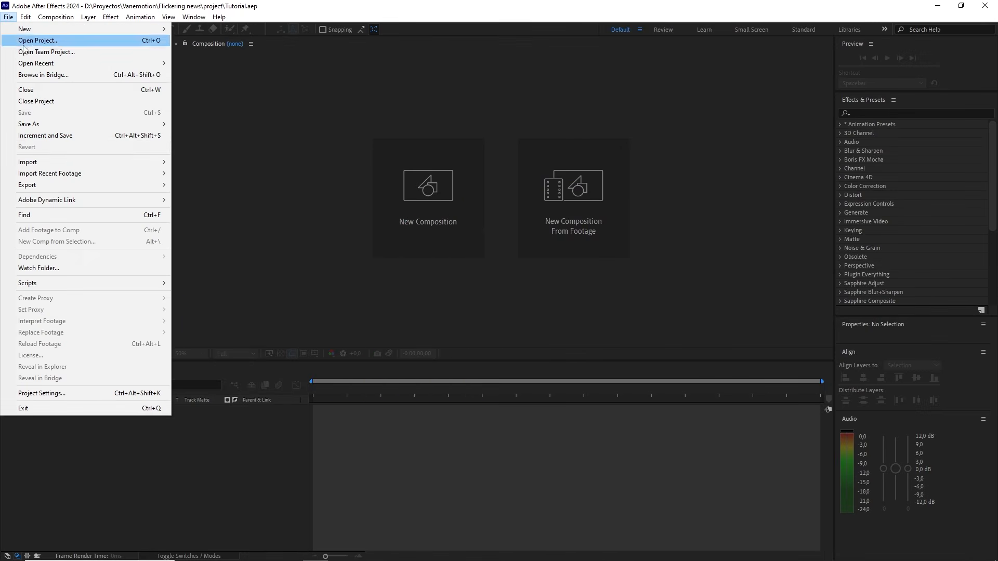
mouse_move(131, 159)
click(202, 164)
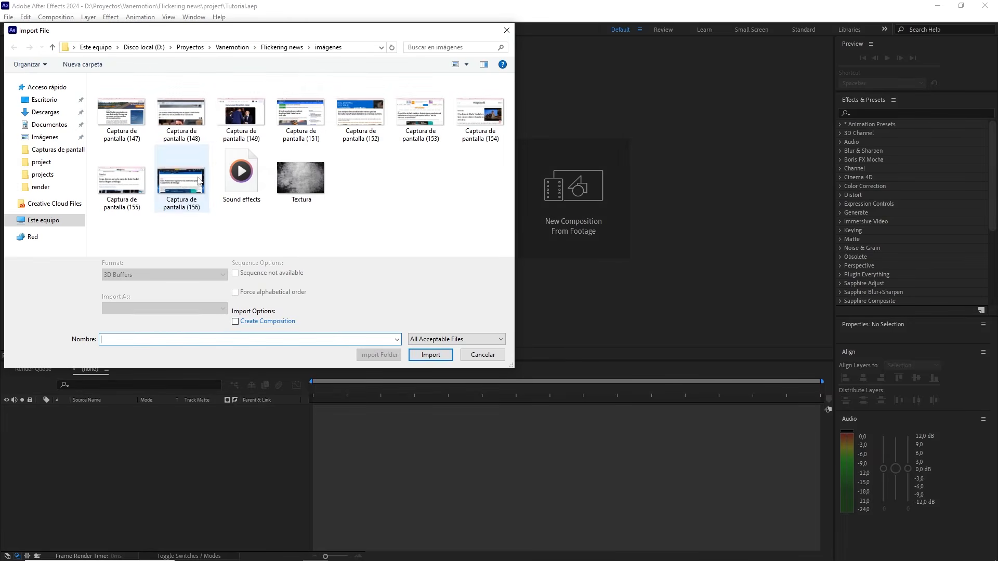
drag(117, 225, 488, 110)
click(244, 177)
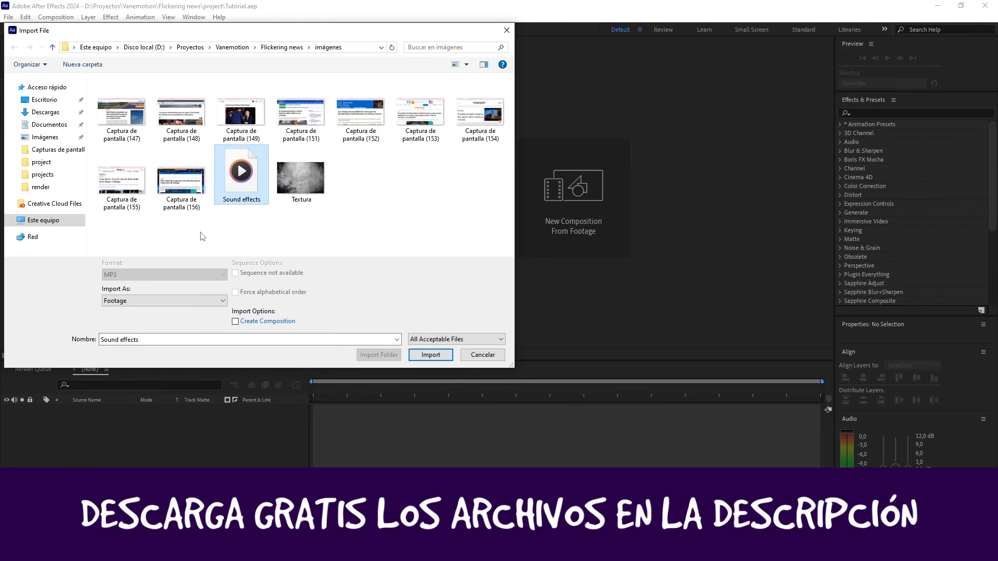
drag(98, 236, 506, 75)
key(Return)
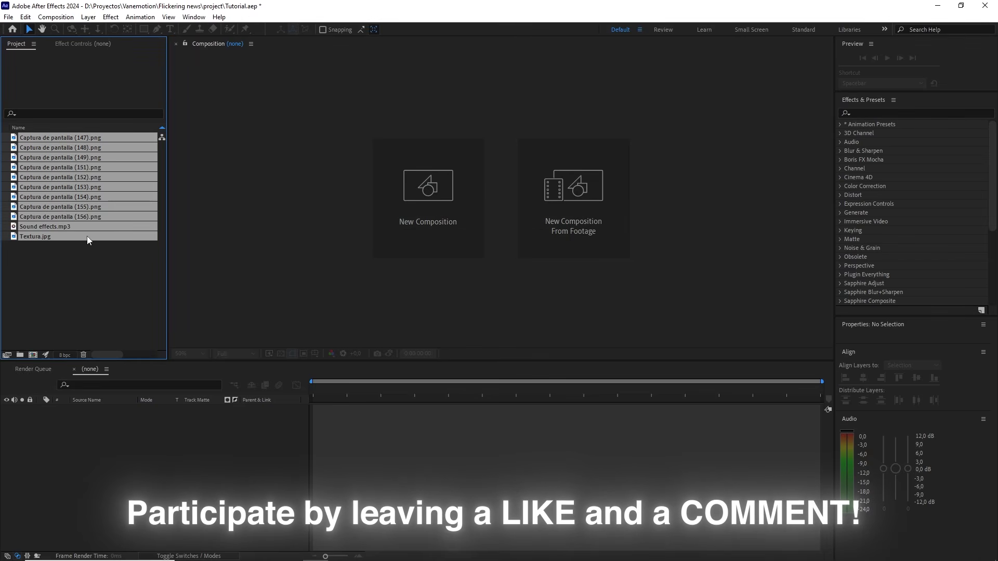
- Group the imported screenshots in a project folder named capturas, and the sound and texture files in one named assets
drag(54, 219, 20, 355)
text(capturas)
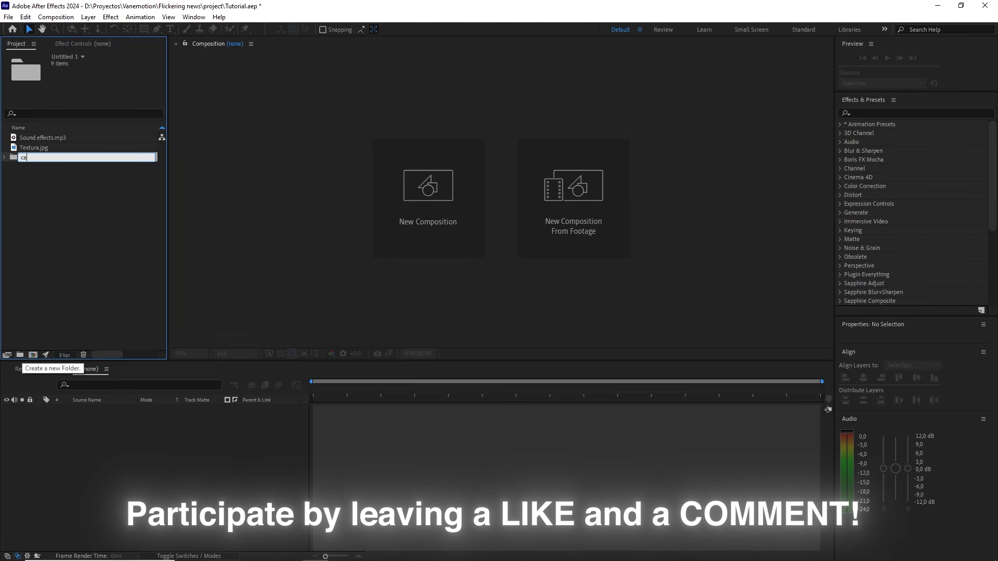
click(63, 230)
click(40, 159)
key(shift+Up)
drag(40, 165, 20, 354)
text(assets)
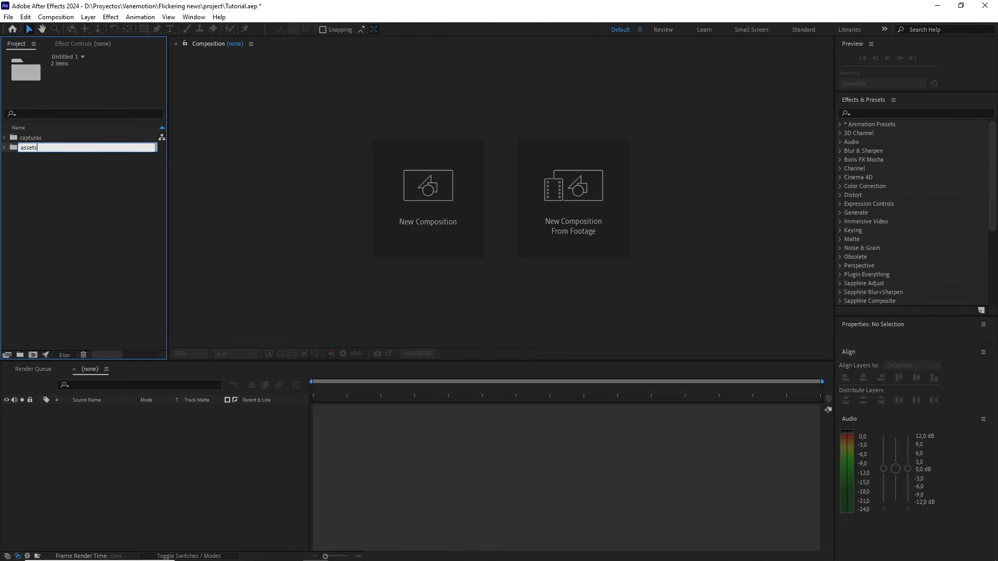
click(89, 217)
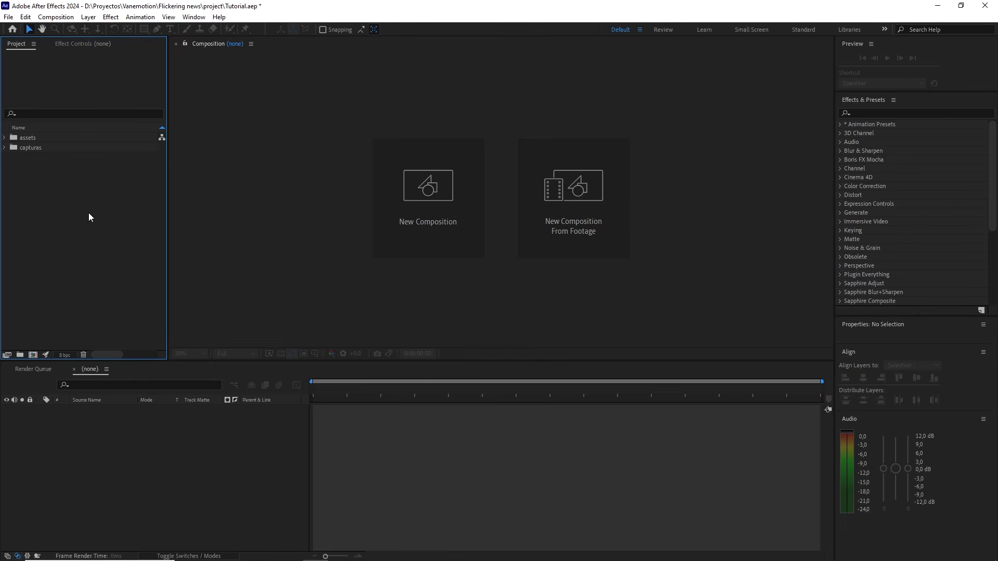
- Create a composition named Flicker news at 1920 x 1080 px, 30 frames per second and 10 seconds long
click(54, 18)
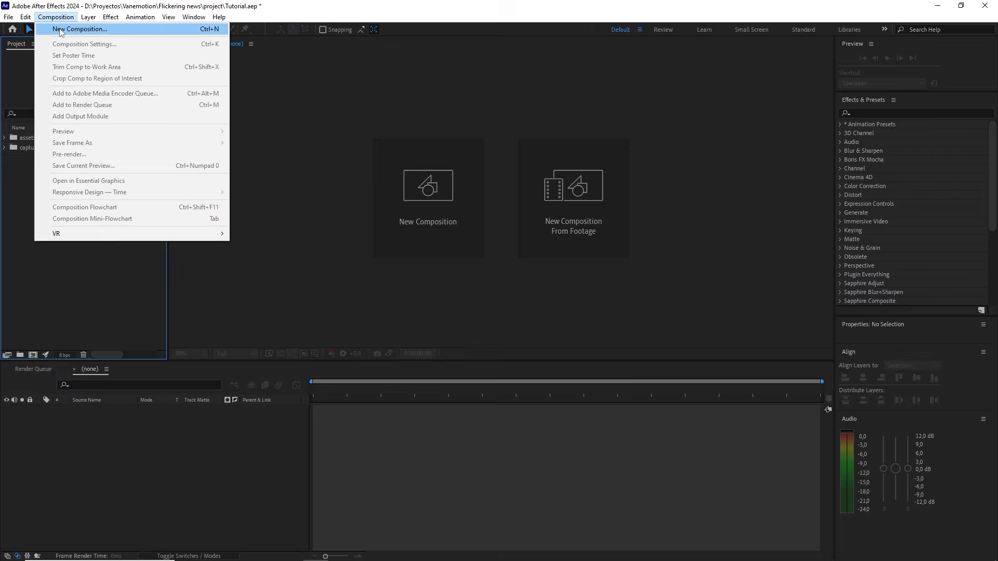
click(58, 41)
click(414, 214)
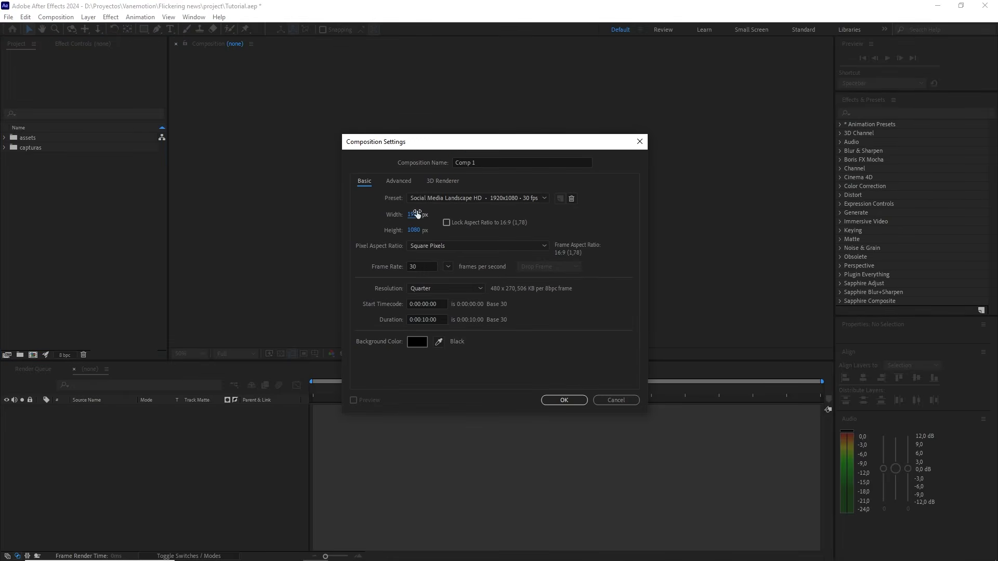
click(413, 230)
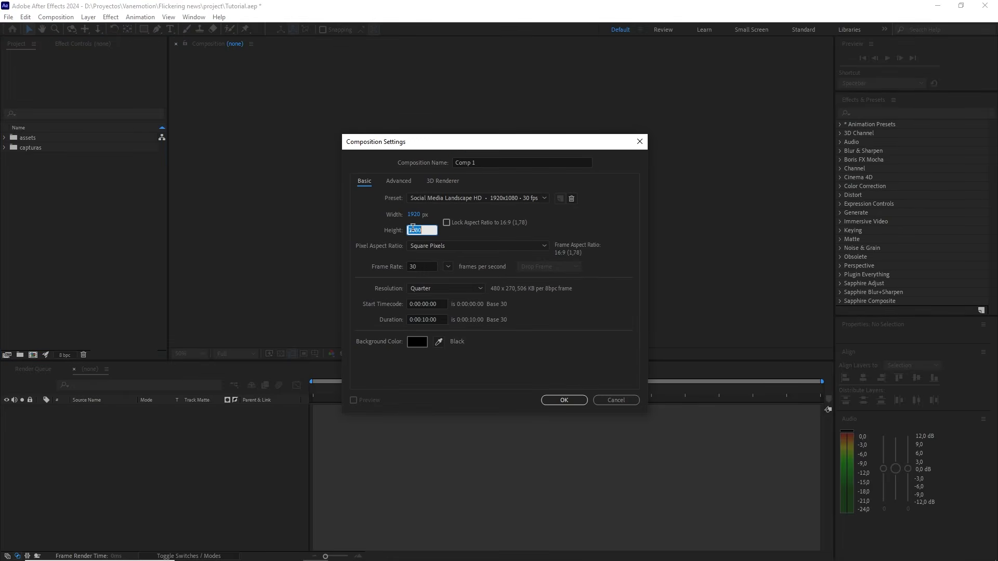
click(427, 264)
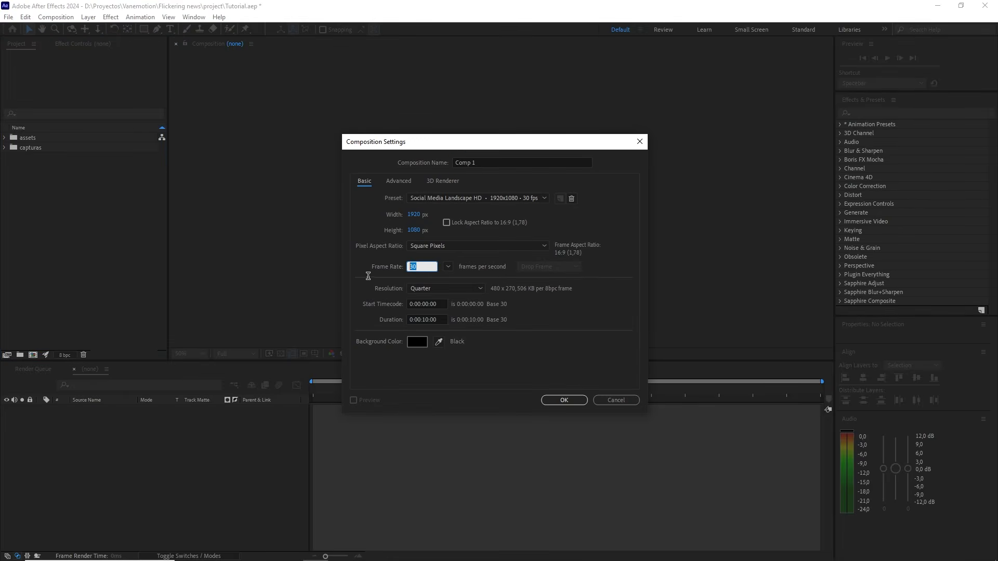
click(438, 318)
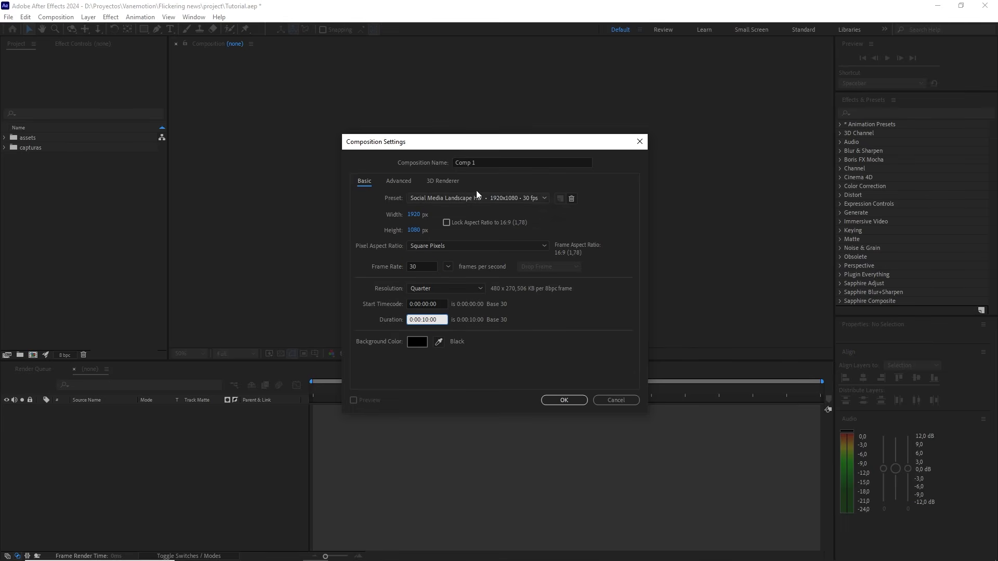
click(497, 161)
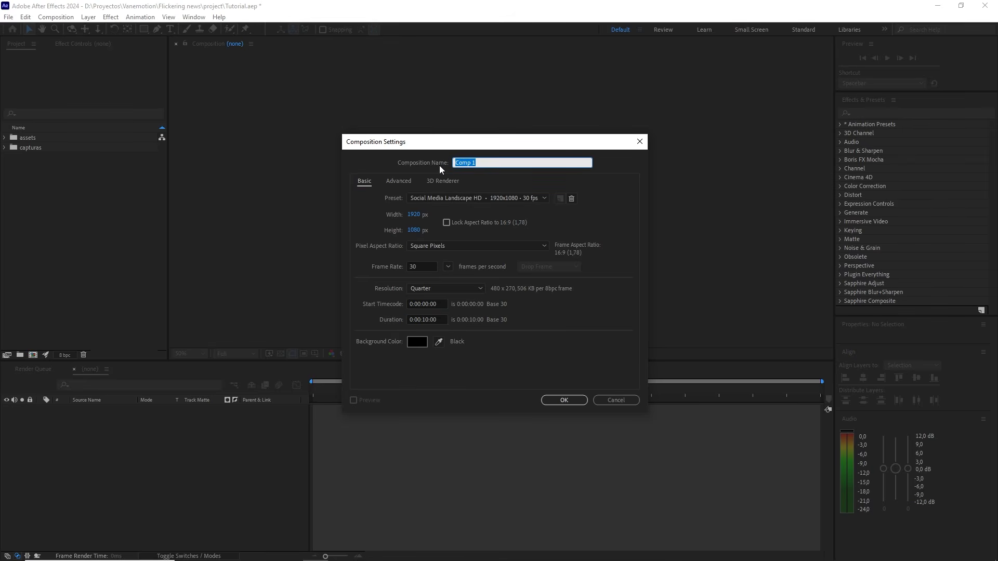
text(Flicker news)
click(564, 400)
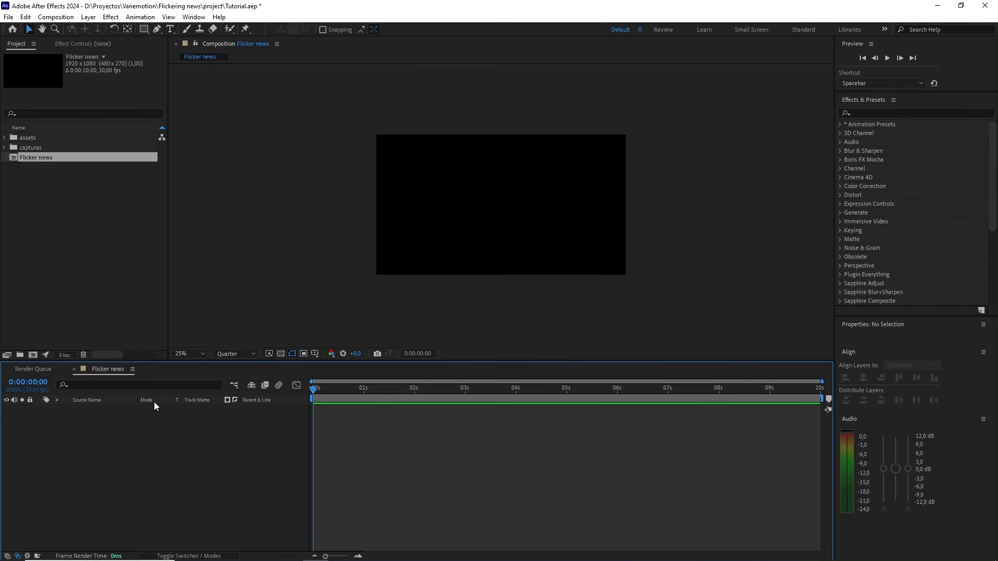
- Add a shape layer to the Flicker news composition and rename it ref
right_click(126, 450)
mouse_move(238, 332)
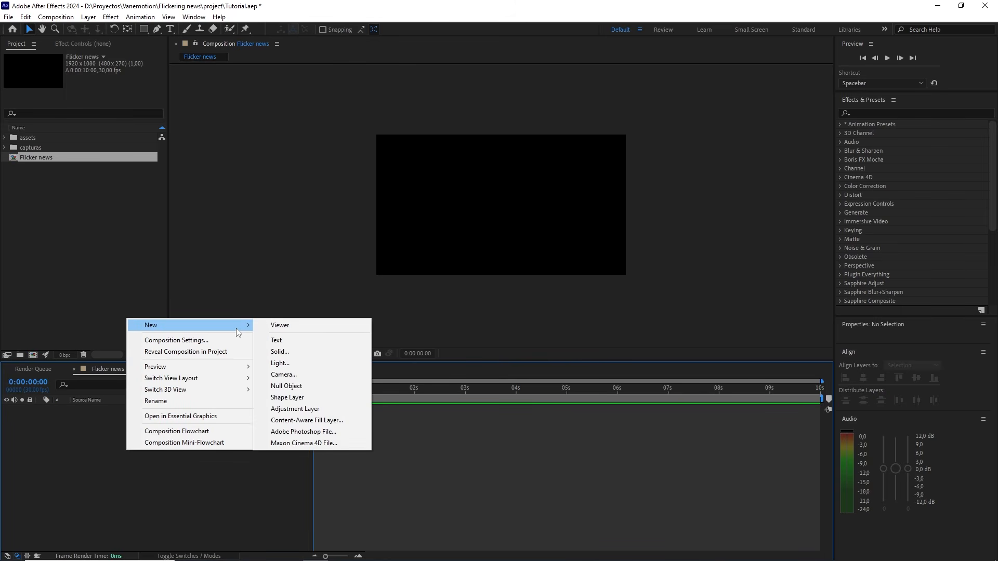
click(287, 397)
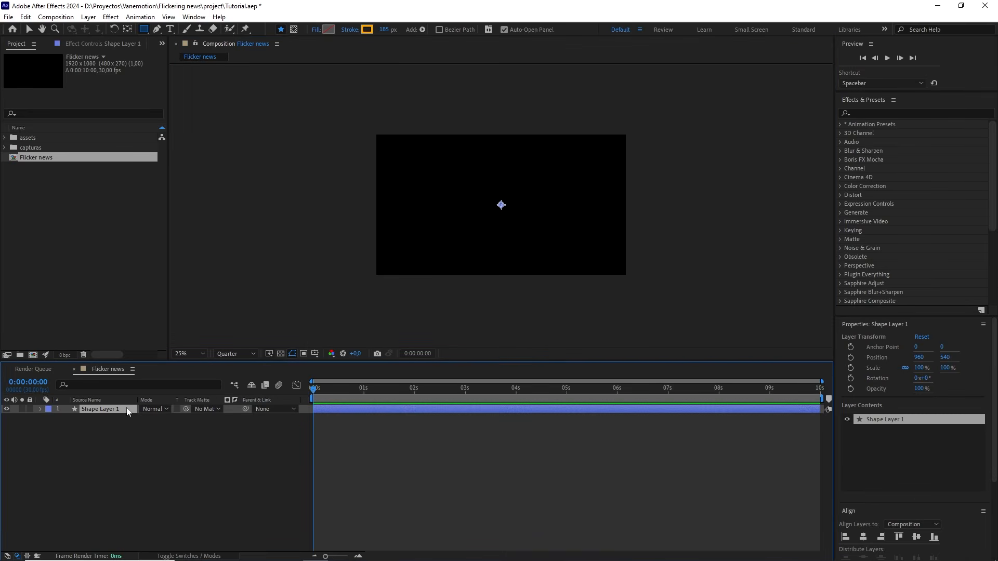
key(Return)
text(ref)
click(120, 432)
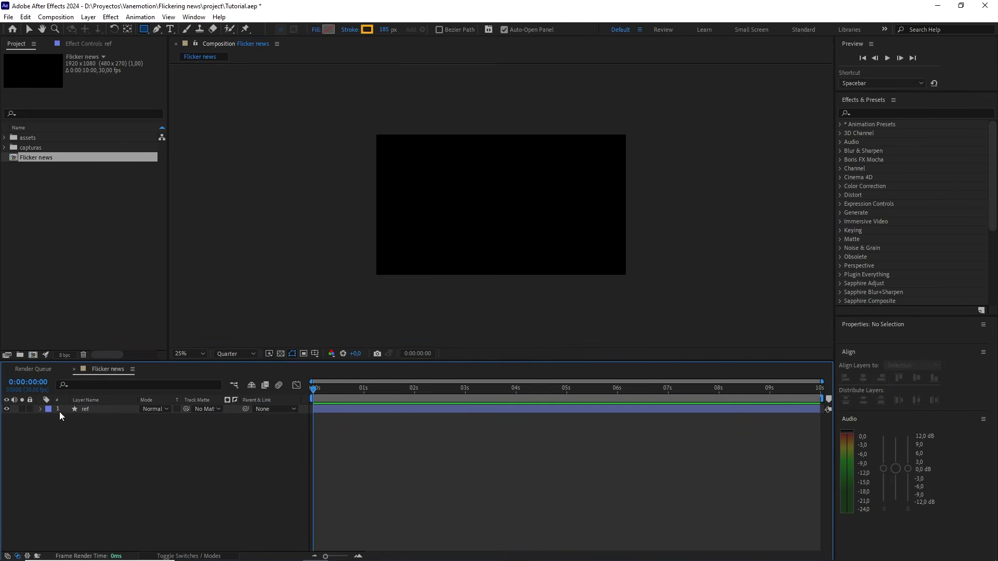
- Add a rectangle path and a fill to the contents of the ref layer
click(40, 410)
click(233, 418)
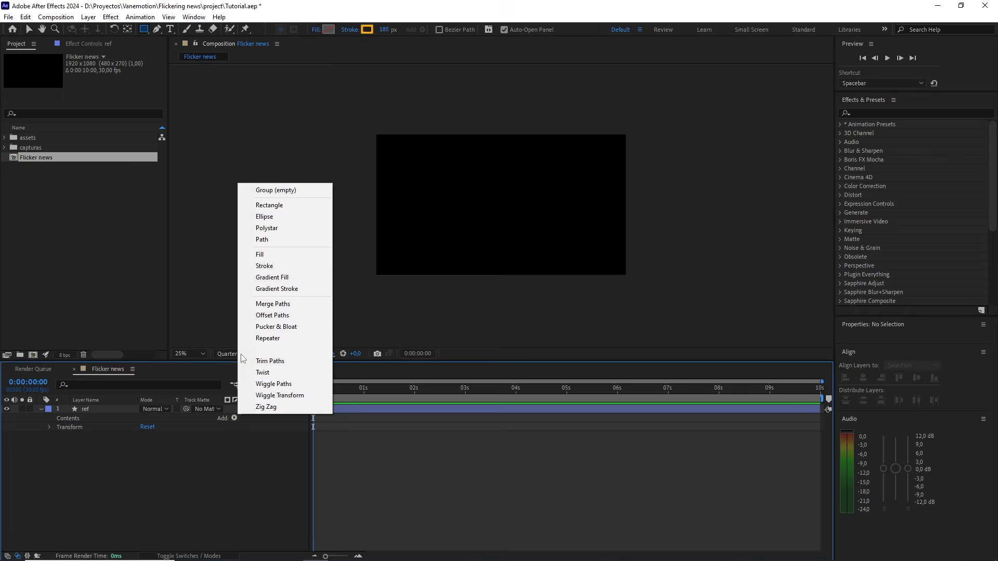
click(260, 205)
click(236, 418)
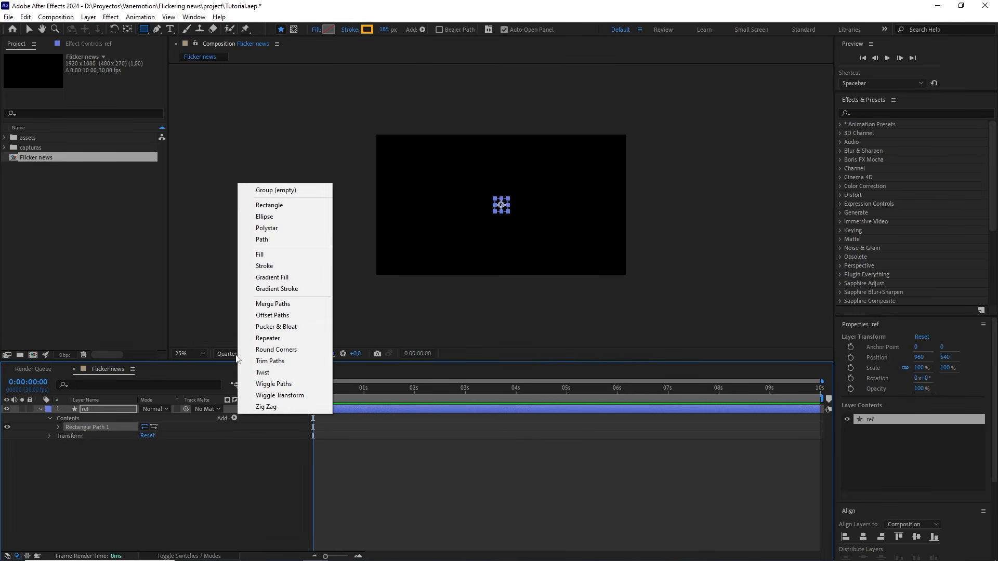
click(271, 255)
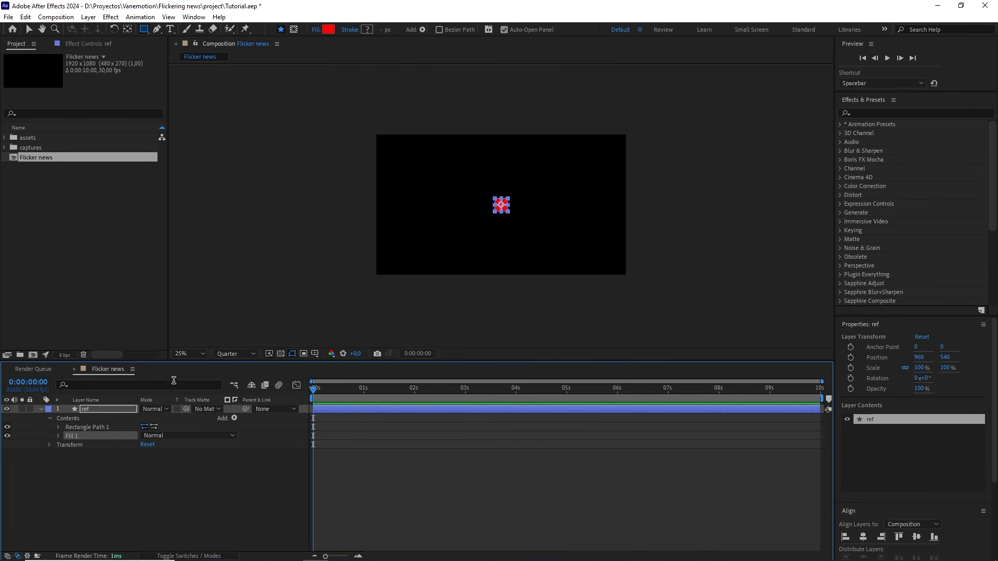
- Set the size of the ref layer's rectangle to 710 by 140
click(58, 427)
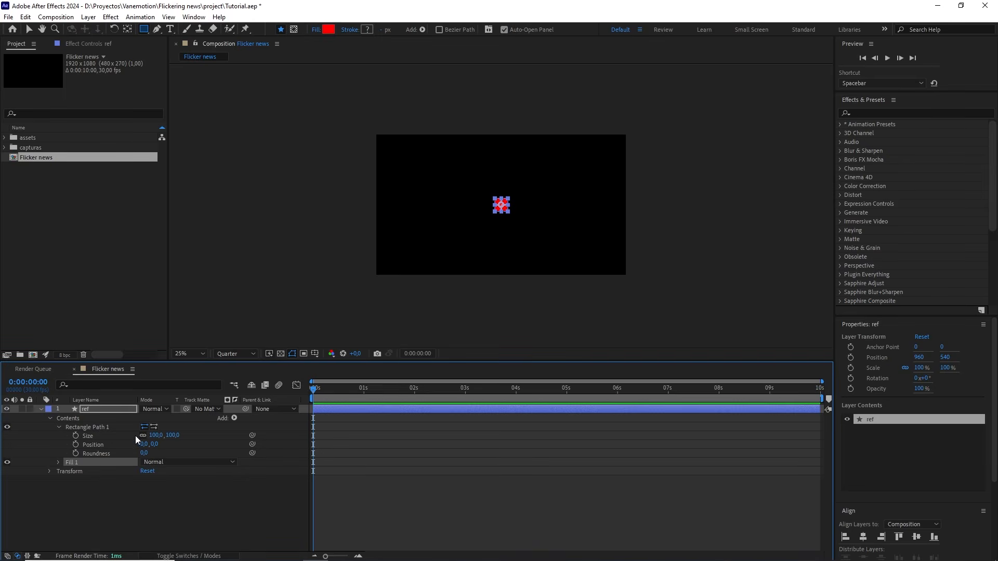
click(156, 436)
text(710)
click(200, 447)
scroll(507, 217, up, 2)
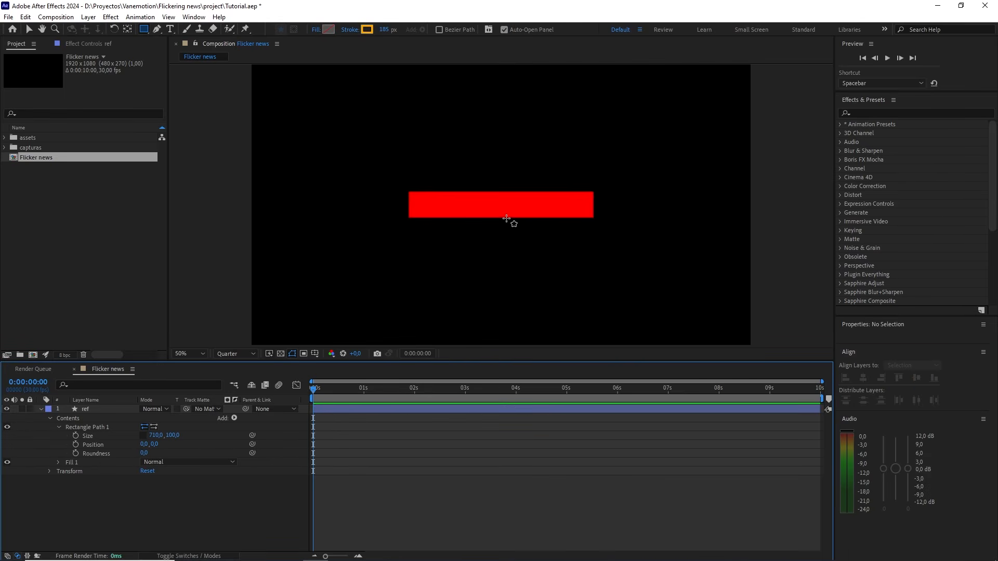
click(173, 435)
text(140)
key(Return)
- Lower the ref layer's opacity to 26 % and lock the layer
click(119, 411)
key(t)
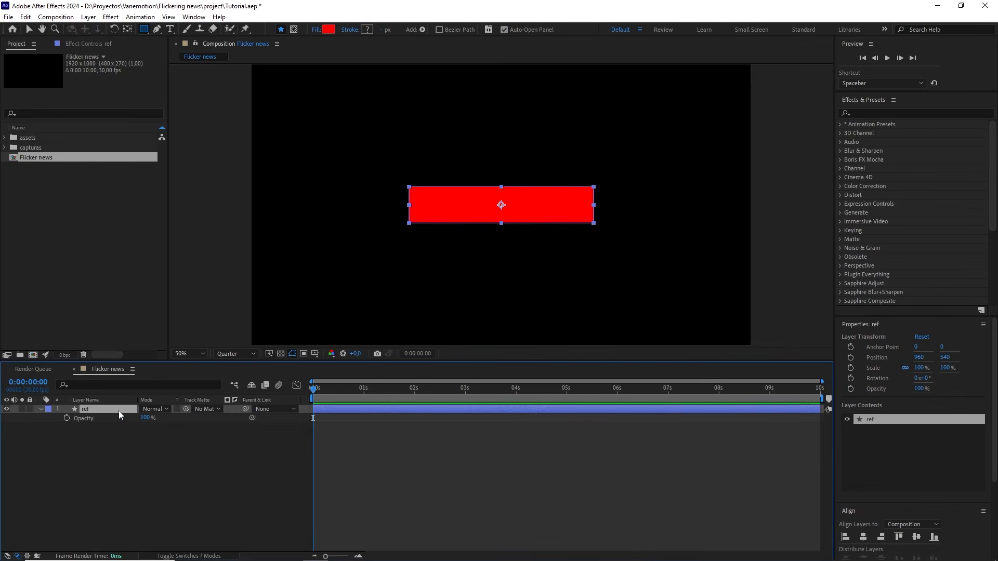
drag(146, 418, 105, 419)
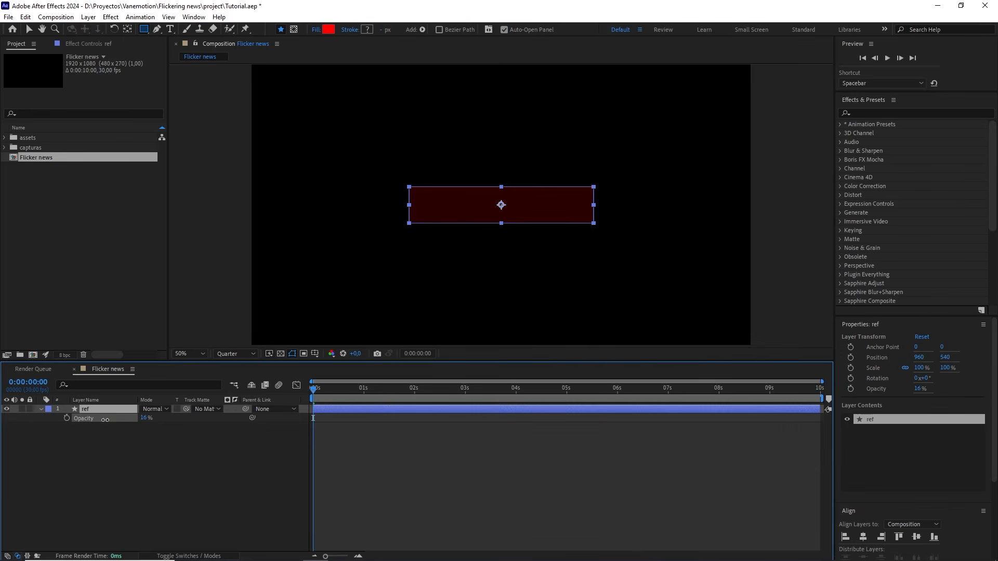
key(Return)
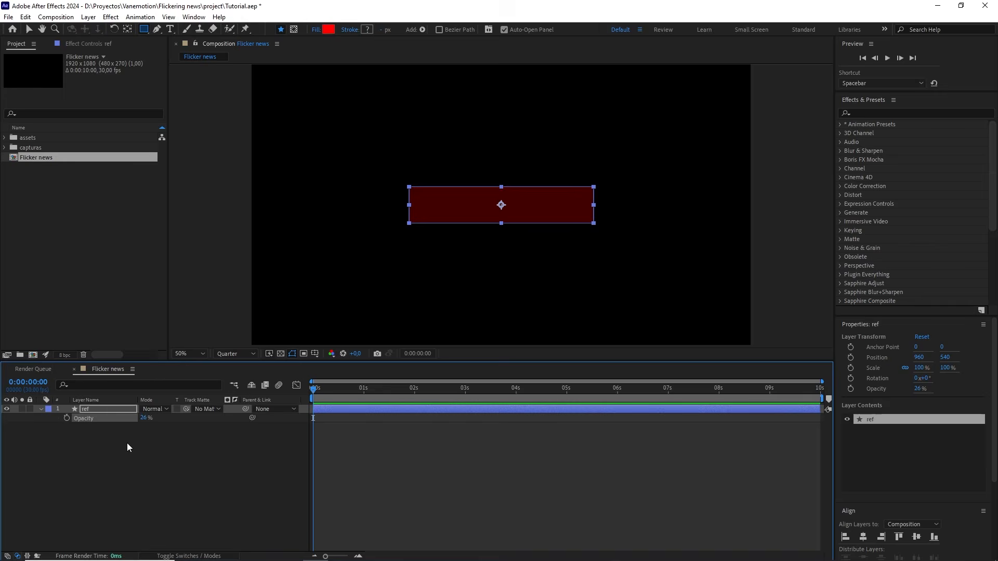
key(Return)
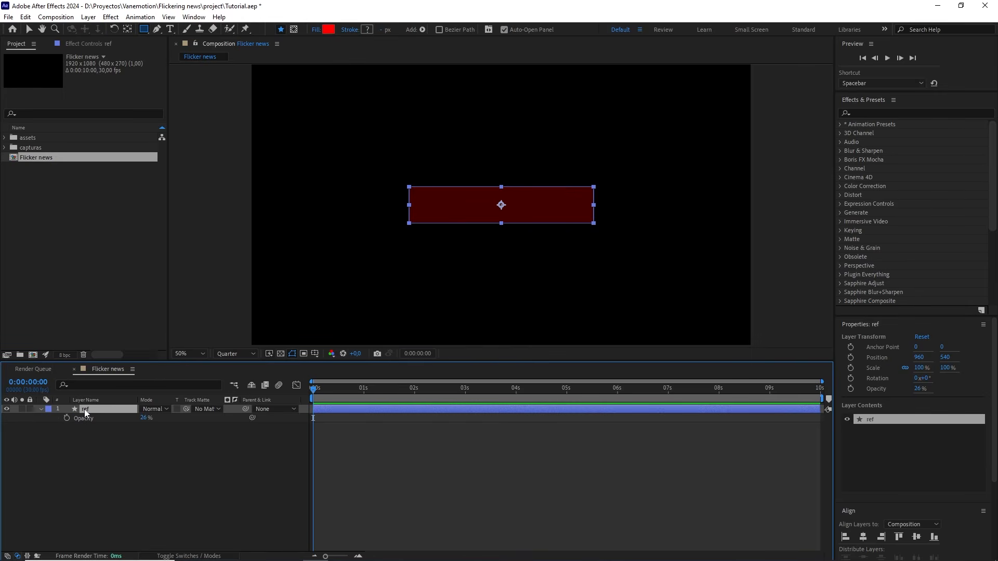
click(30, 408)
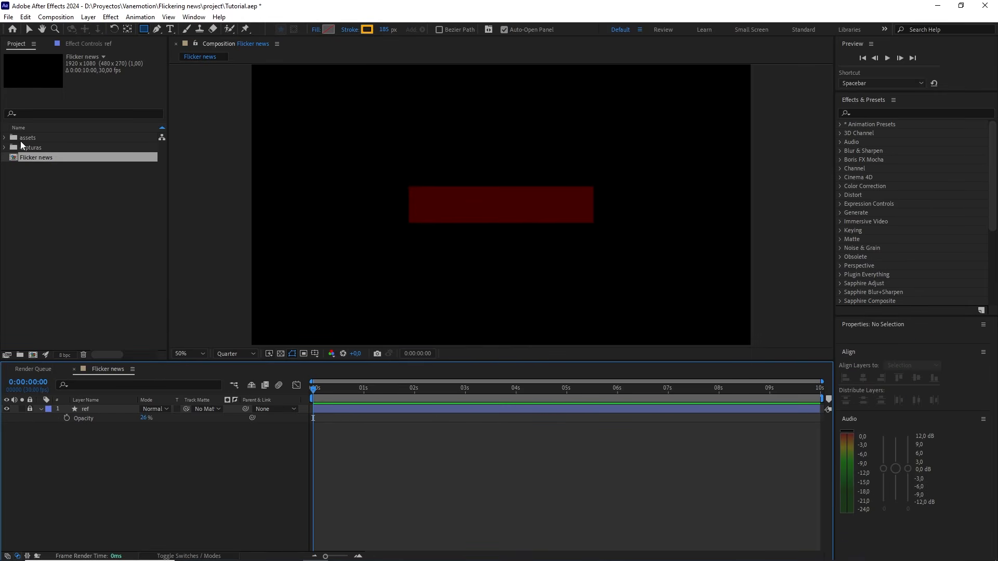
- Expand the assets and capturas folders and place Captura de pantalla (147).png in the timeline beneath the ref layer
click(4, 137)
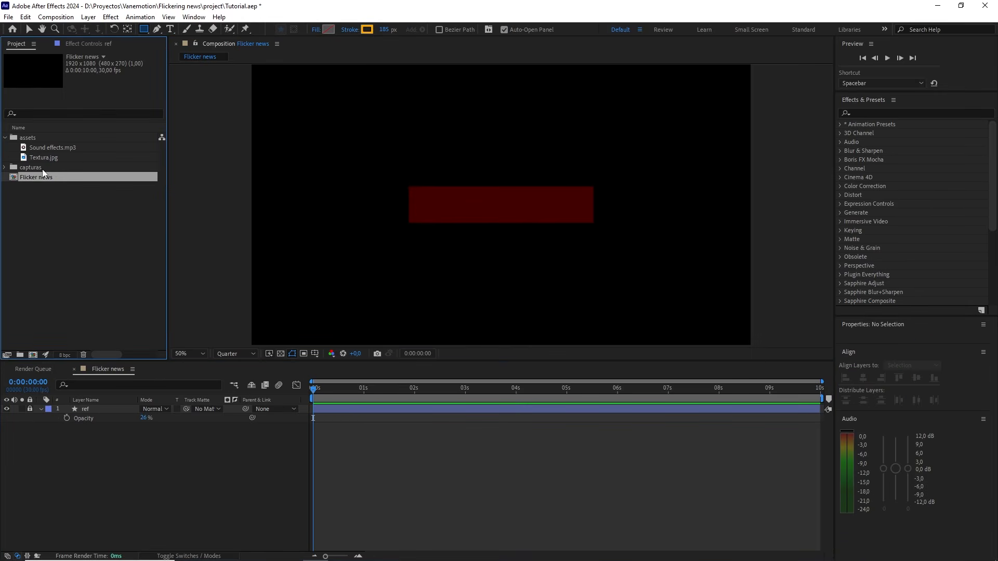
click(4, 168)
key(comma)
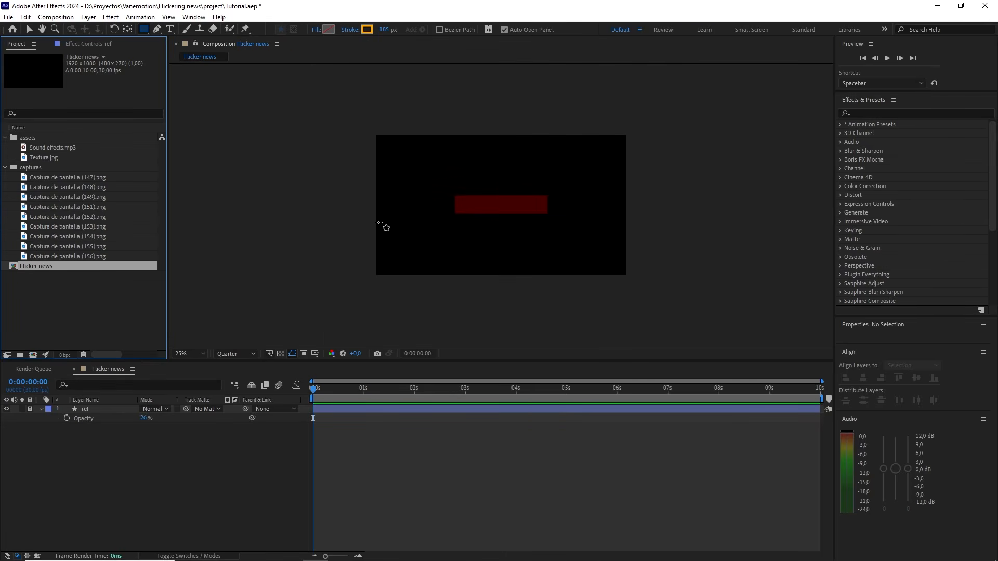
click(61, 176)
drag(87, 186, 101, 431)
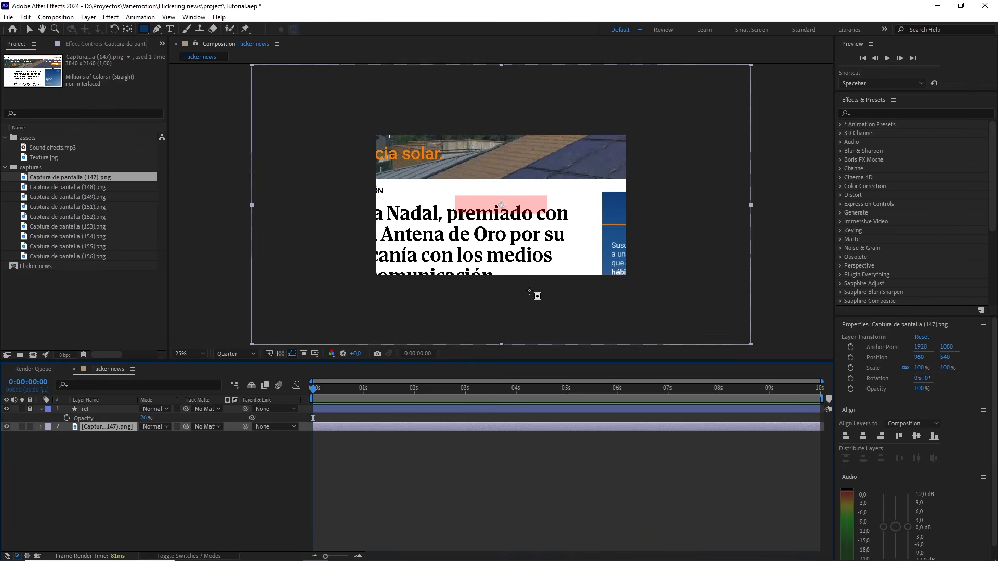
- Activate the Selection tool and set the composition's preview resolution to Full
key(v)
key(period)
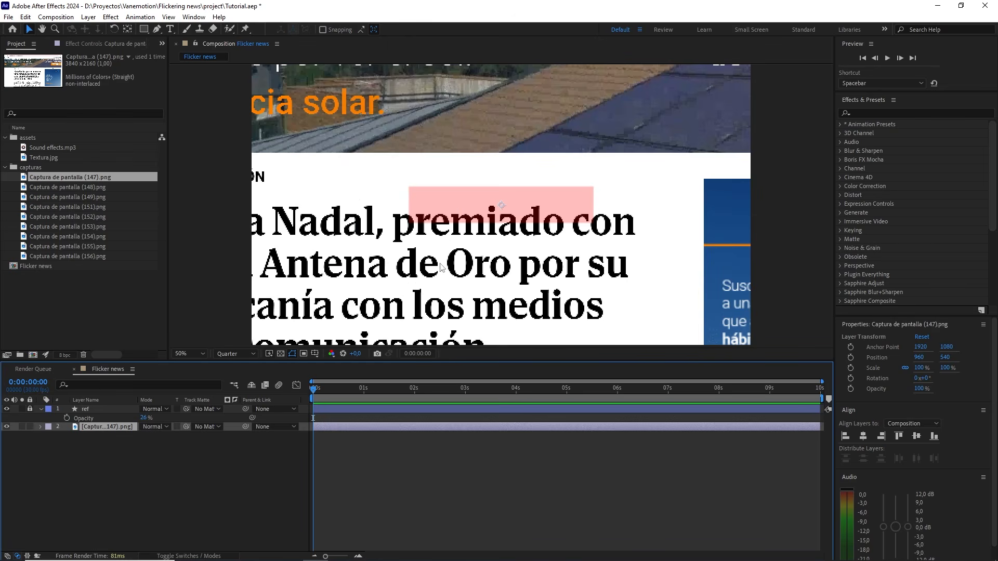
click(232, 354)
click(229, 378)
key(comma)
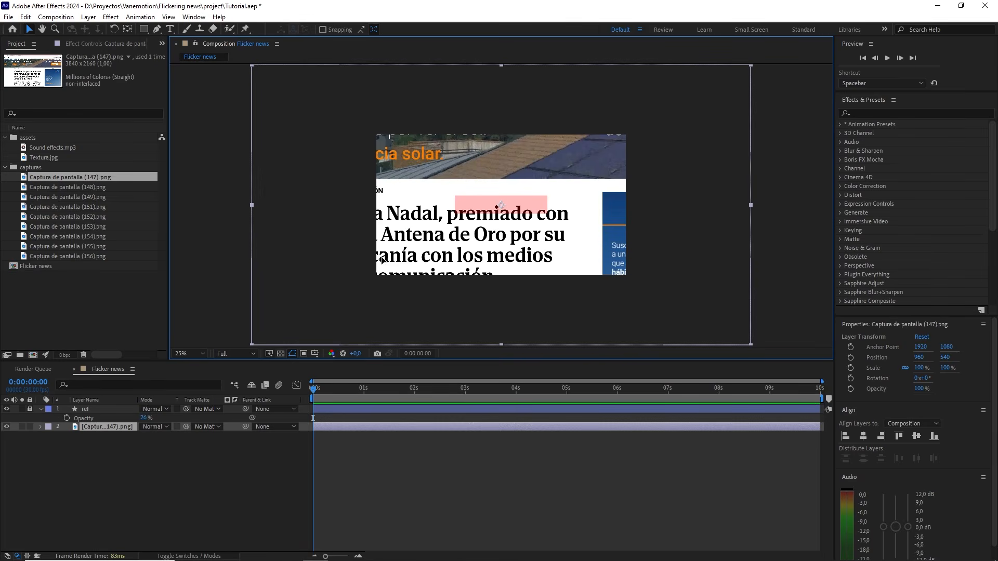
- Reposition the Captura de pantalla (147).png layer to about 1800, 480 and scale it to 99 % so "Rafa Nadal" lies over the reference rectangle
drag(383, 262, 464, 250)
key(period)
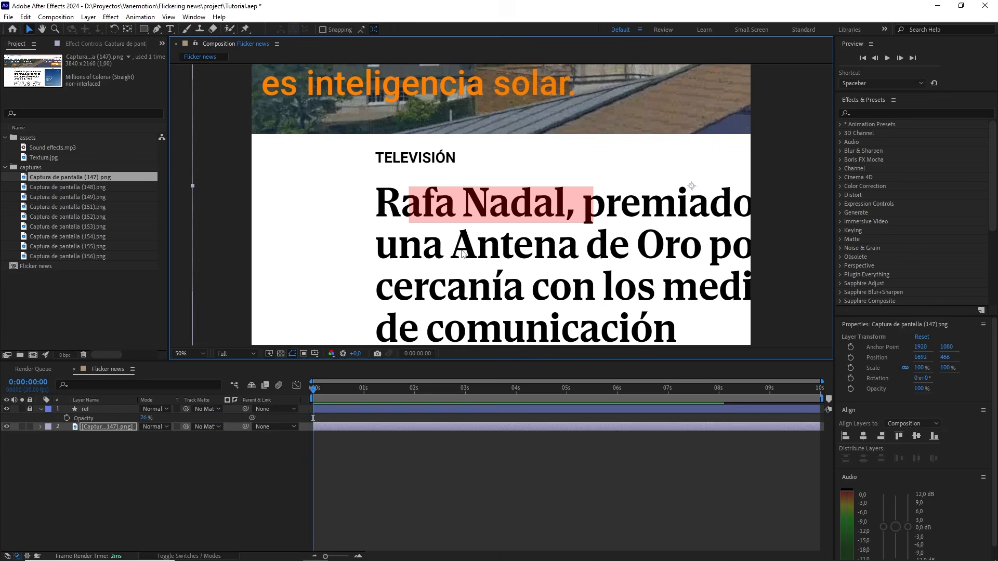
click(123, 427)
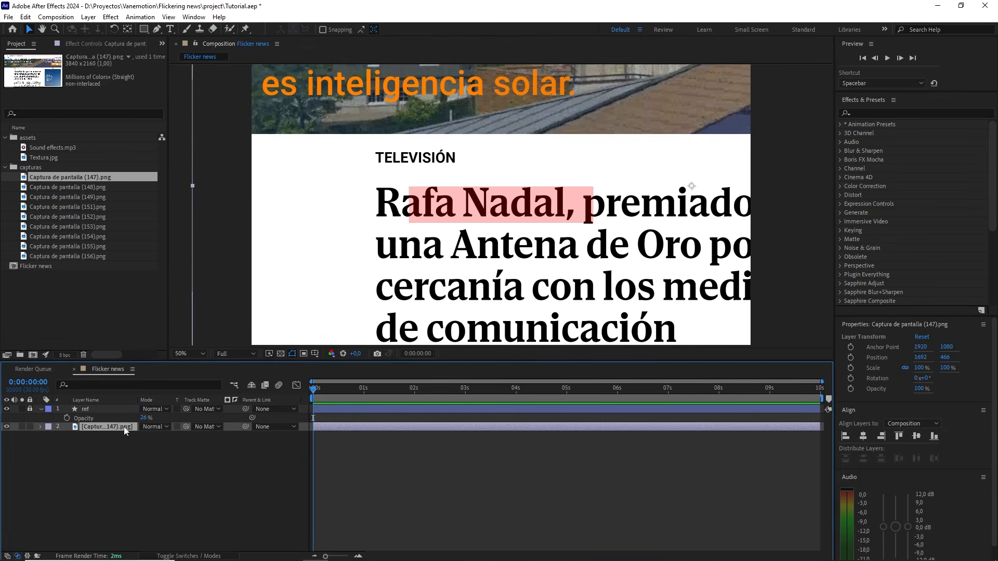
key(s)
drag(170, 436, 168, 436)
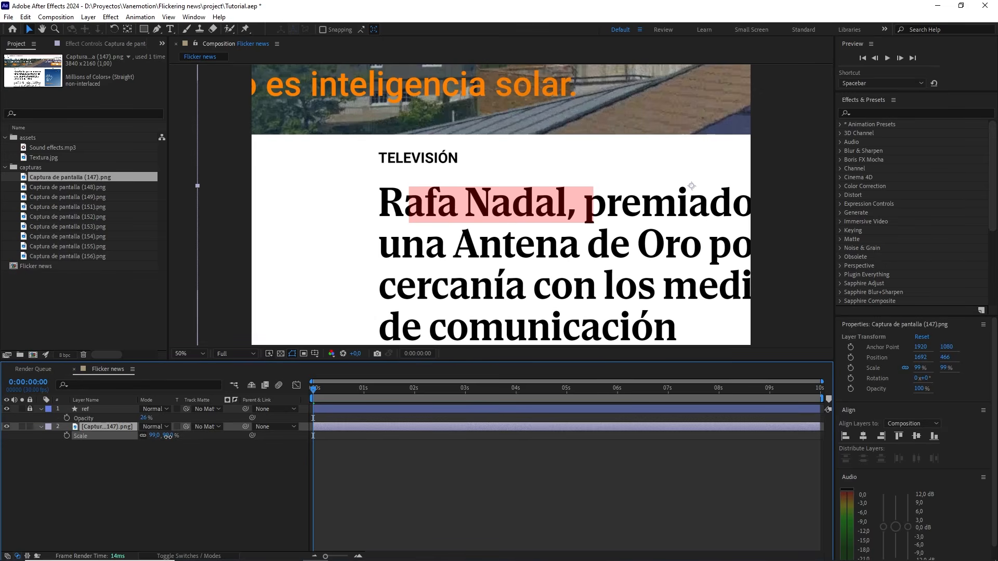
drag(408, 287, 437, 292)
drag(436, 288, 436, 288)
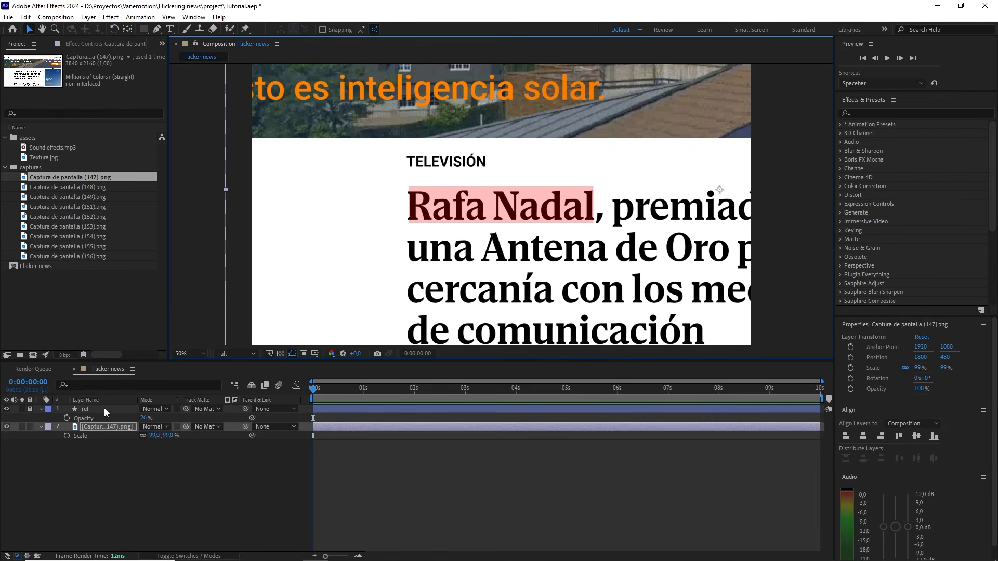
- Use the Pan Behind tool to move the (147) layer's anchor point into the gap between "Rafa" and "Nadal"
scroll(640, 252, up, 4)
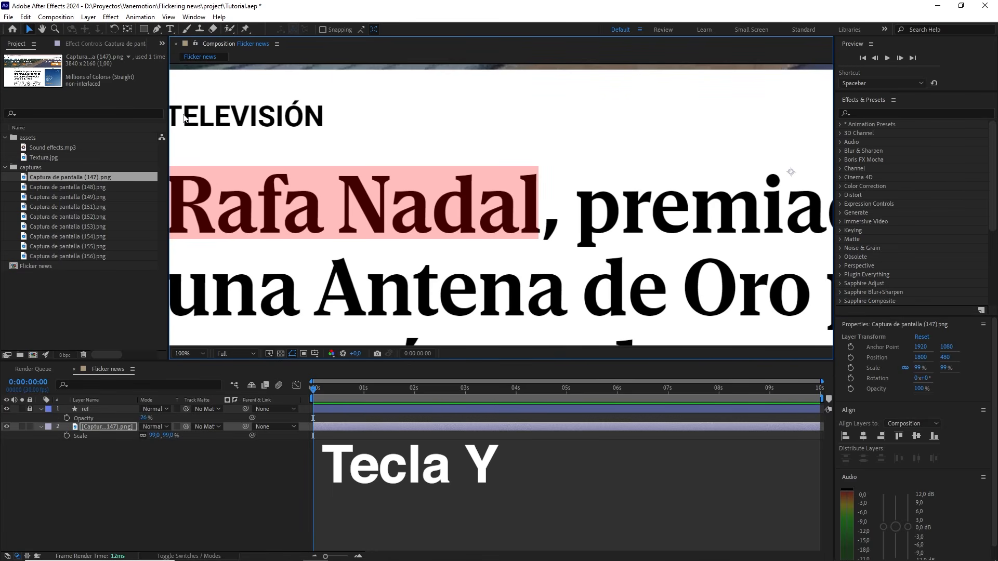
key(y)
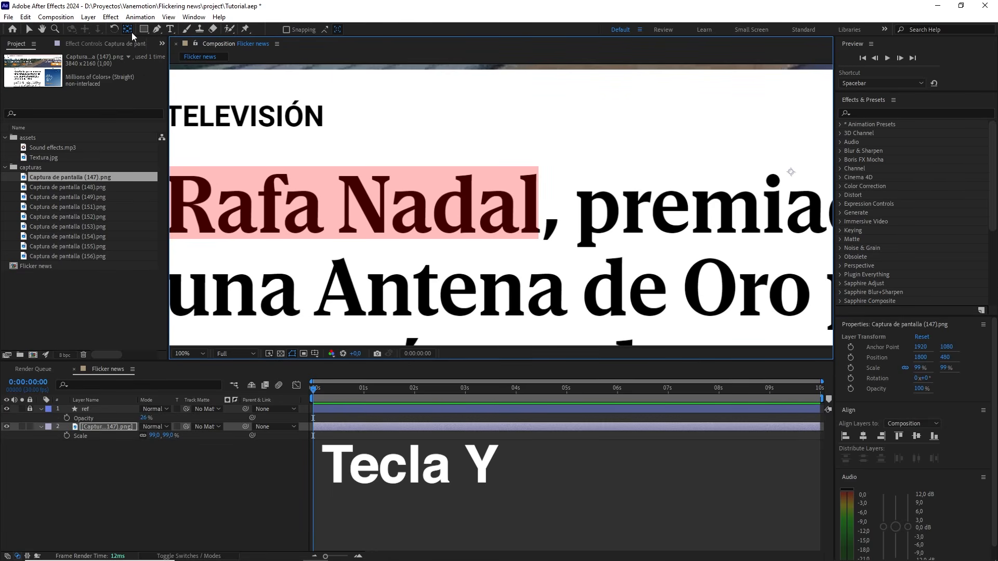
drag(792, 170, 539, 240)
scroll(525, 247, up, 1)
scroll(592, 233, down, 1)
- Set the scale of the Captura de pantalla (147).png layer to 100 %
mouse_move(155, 435)
mouse_down()
mouse_move(171, 436)
mouse_move(145, 437)
mouse_move(172, 437)
mouse_up()
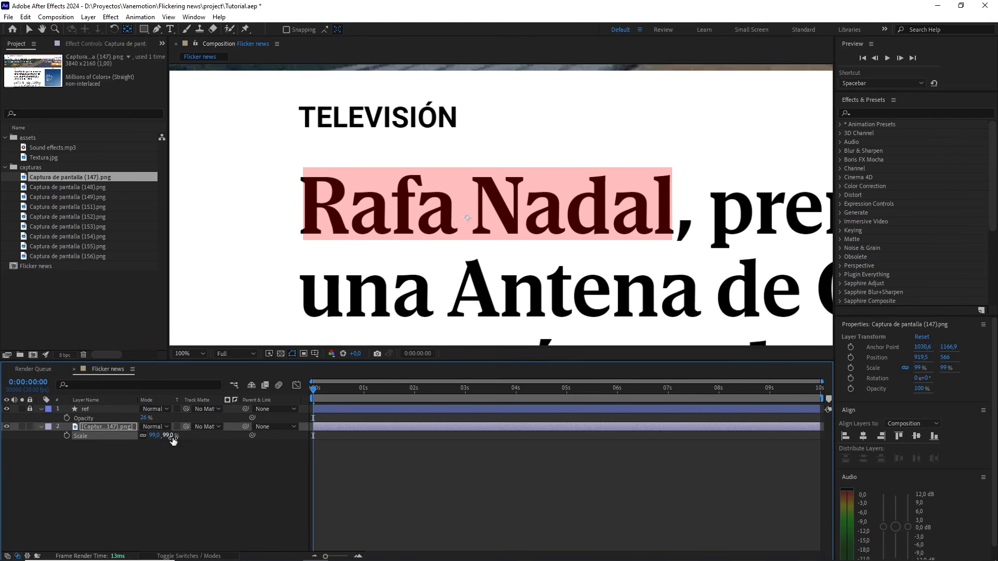
click(169, 436)
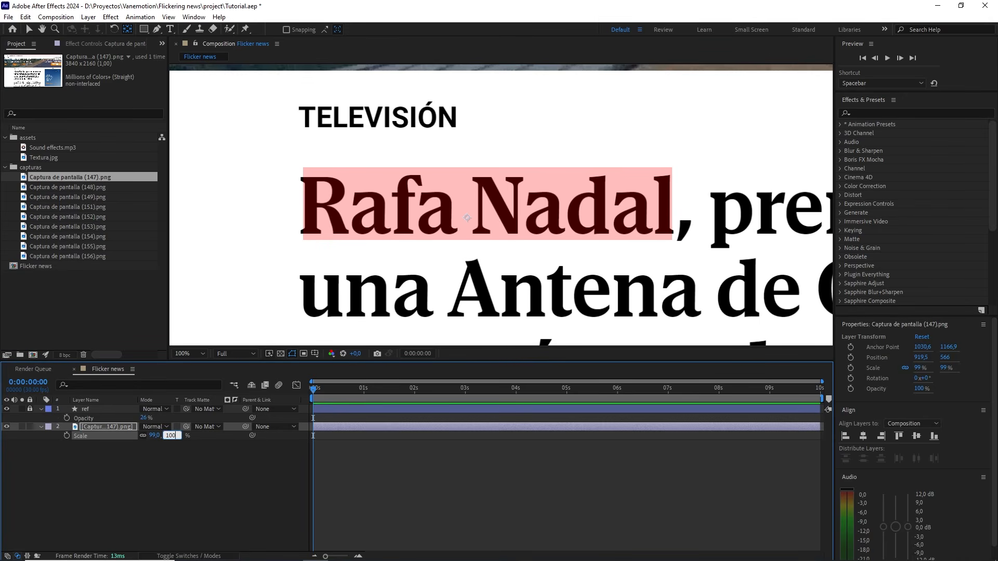
text(100)
key(Return)
- Examine closely how both ends of "Rafa Nadal" in the (147) screenshot line up with the reference rectangle's edges
scroll(439, 272, up, 4)
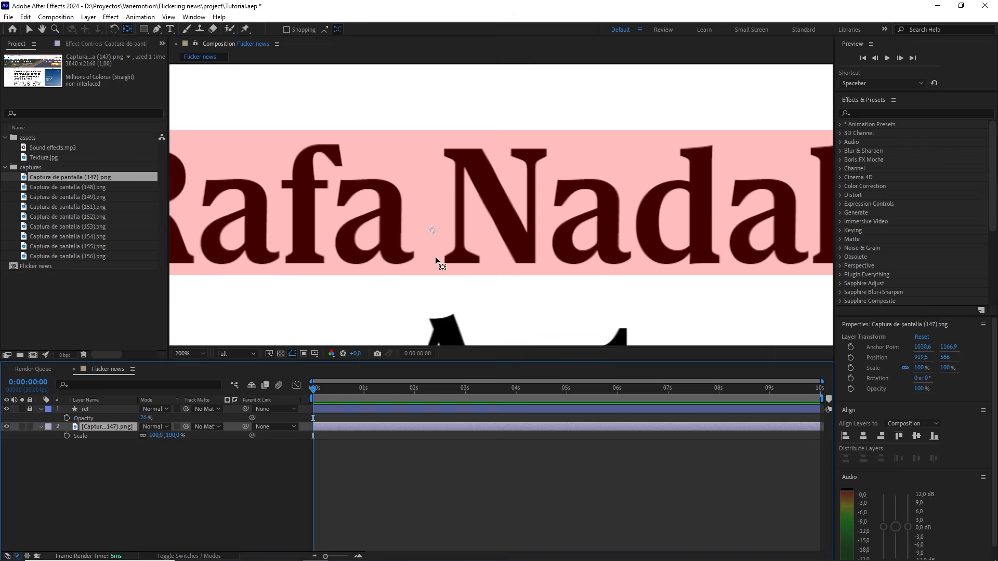
scroll(491, 221, down, 2)
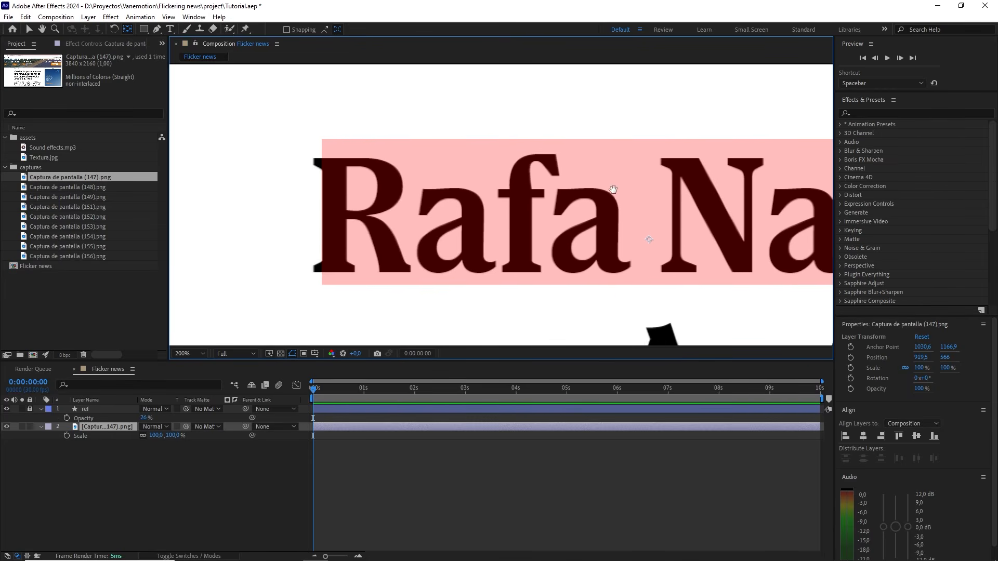
scroll(396, 165, right, 10)
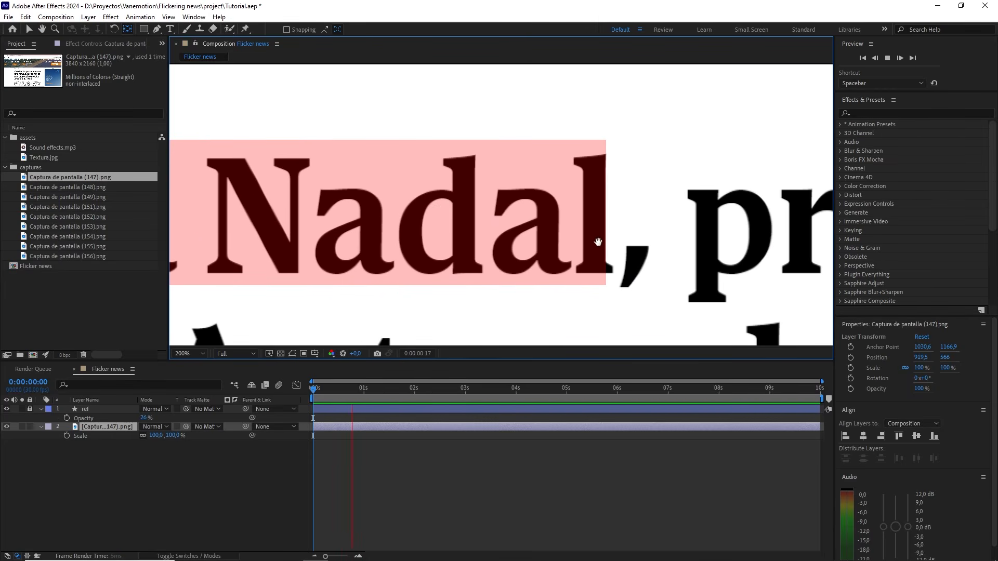
key(space)
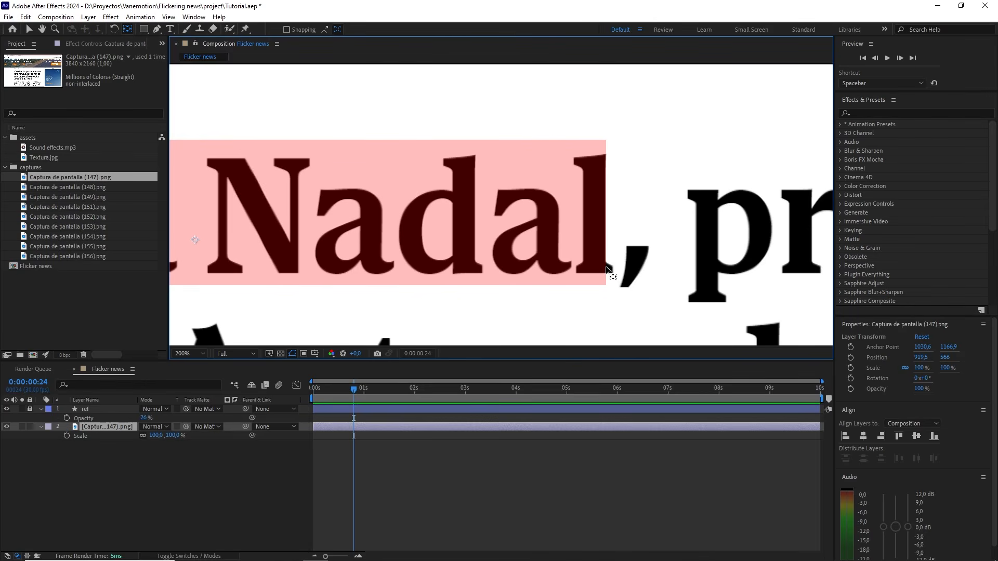
scroll(607, 270, left, 10)
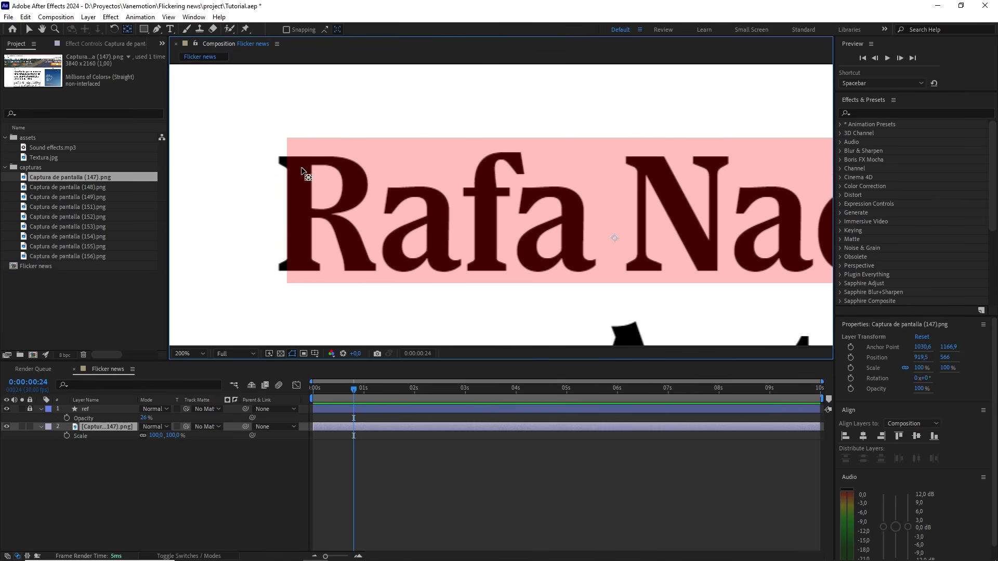
scroll(296, 272, up, 2)
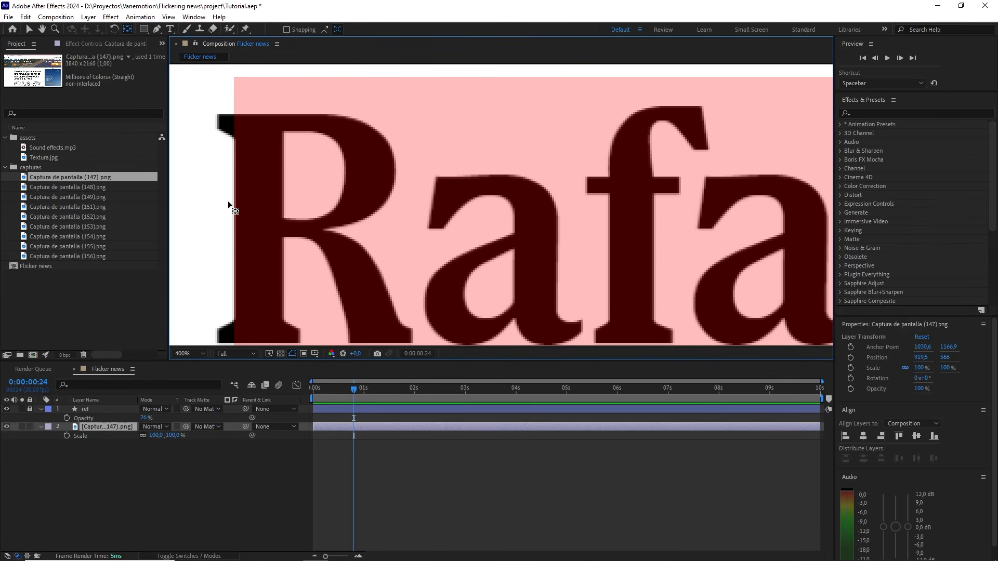
scroll(535, 236, down, 4)
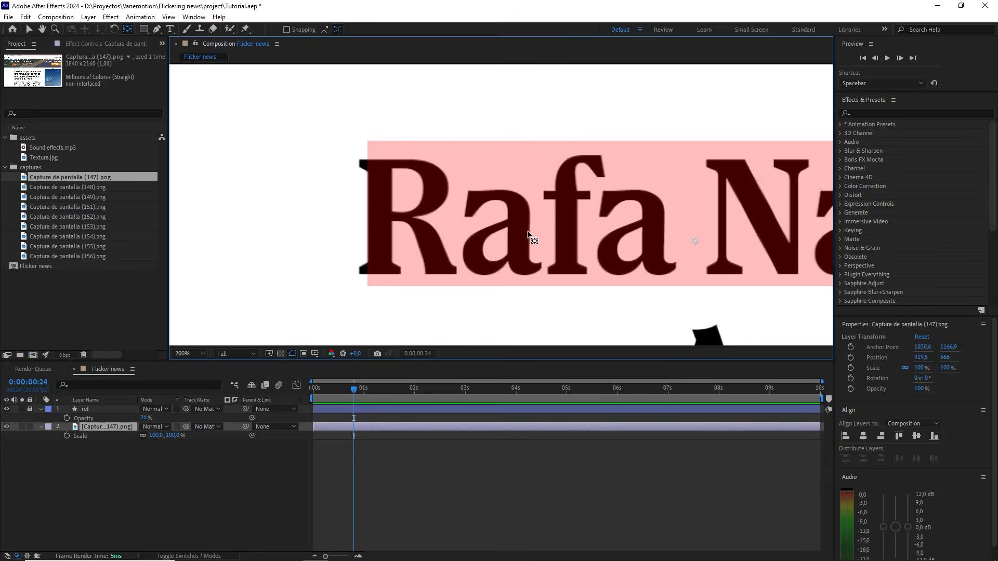
scroll(539, 235, down, 3)
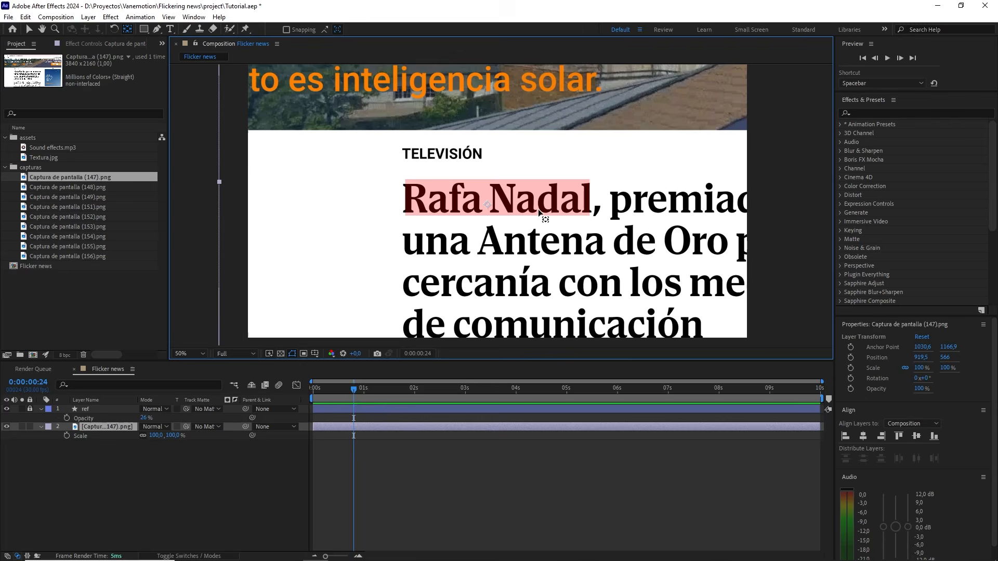
- Place Captura de pantalla (148).png in the timeline beneath the ref layer and shift it until "Rafa Nadal" is inside the frame
key(y)
drag(80, 187, 113, 421)
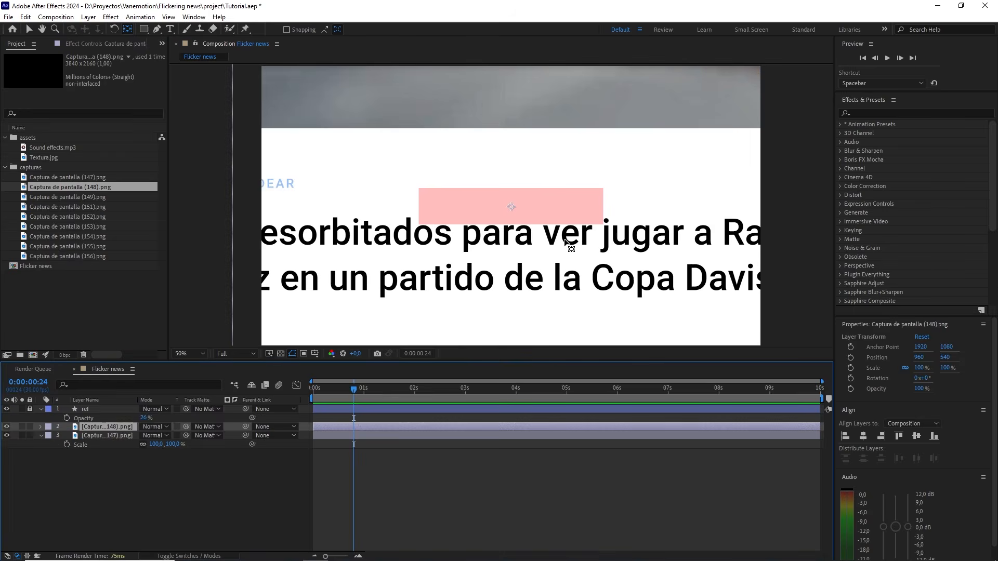
scroll(571, 248, down, 2)
key(v)
drag(446, 224, 356, 215)
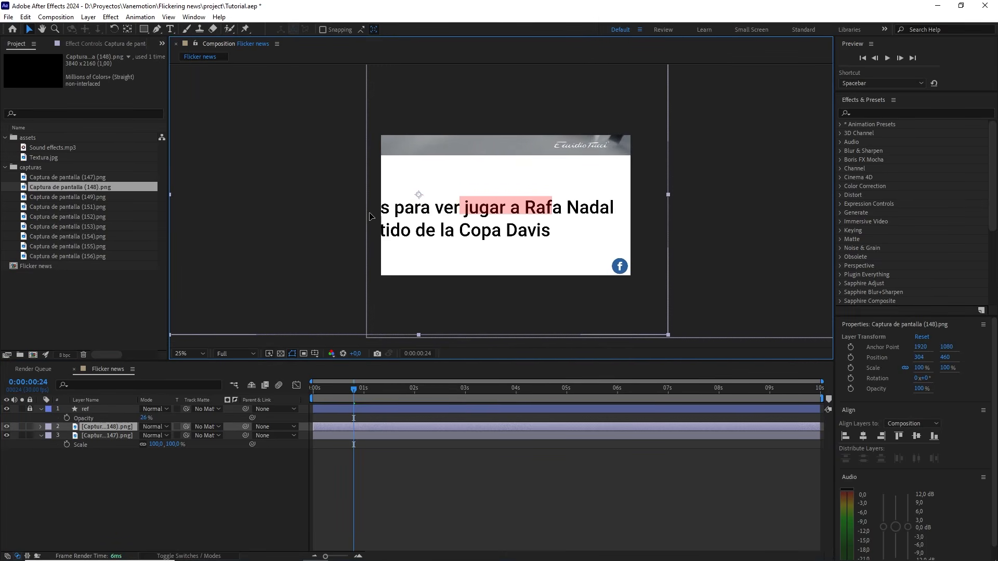
- Move the (148) layer's anchor point between "Rafa" and "Nadal" and center the layer in the composition view
scroll(534, 238, up, 2)
key(y)
key(y)
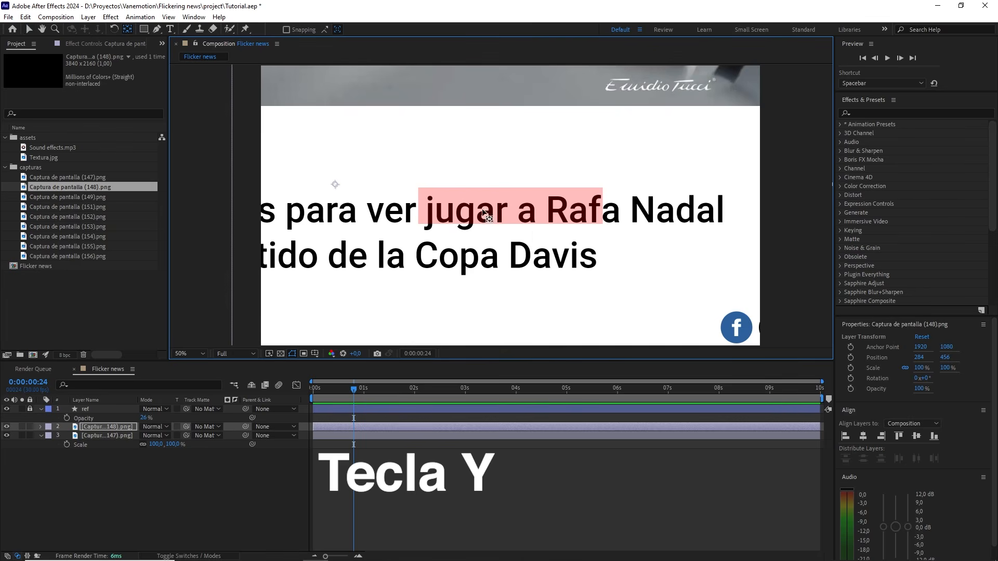
drag(343, 191, 612, 223)
scroll(627, 217, up, 2)
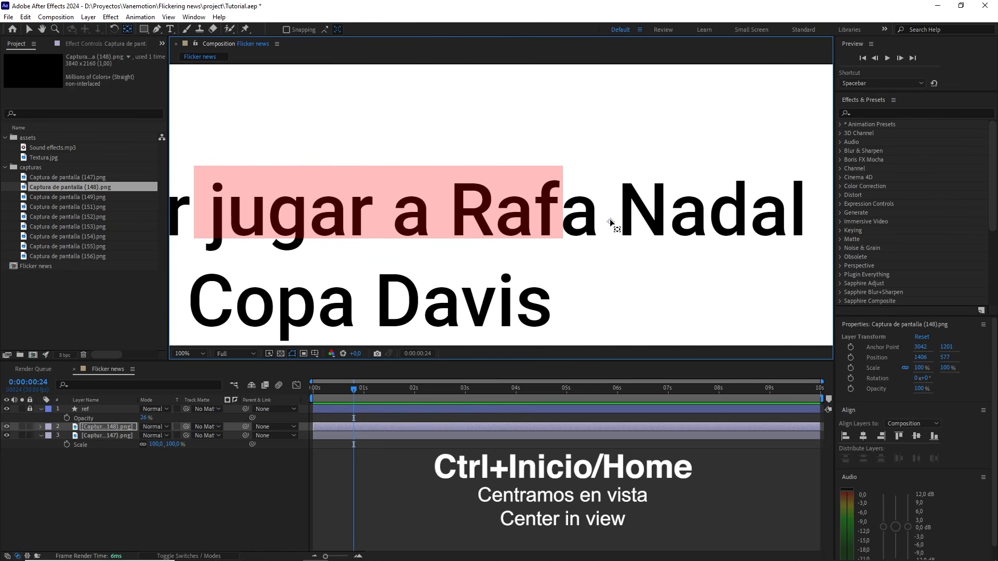
key(ctrl+Home)
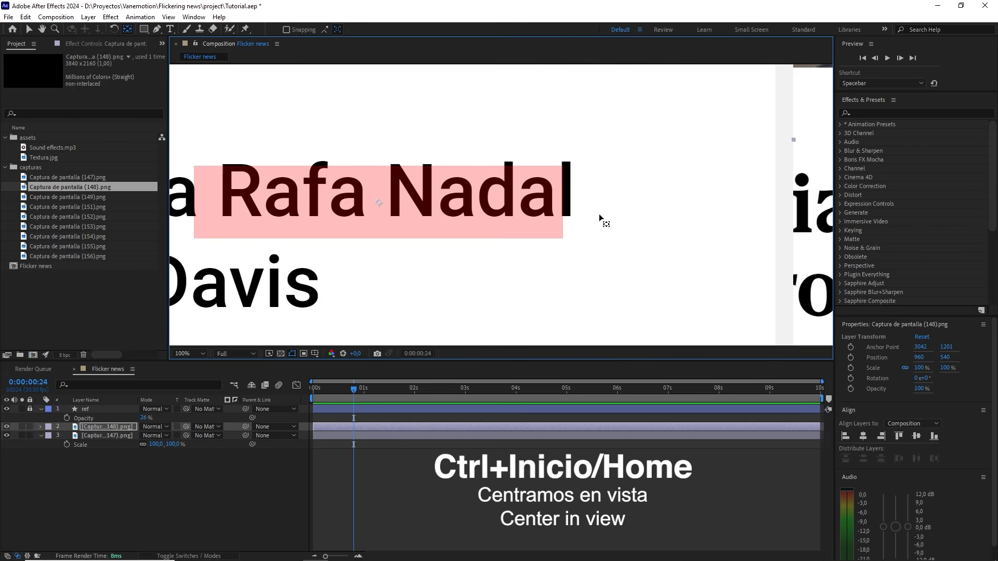
drag(521, 201, 619, 199)
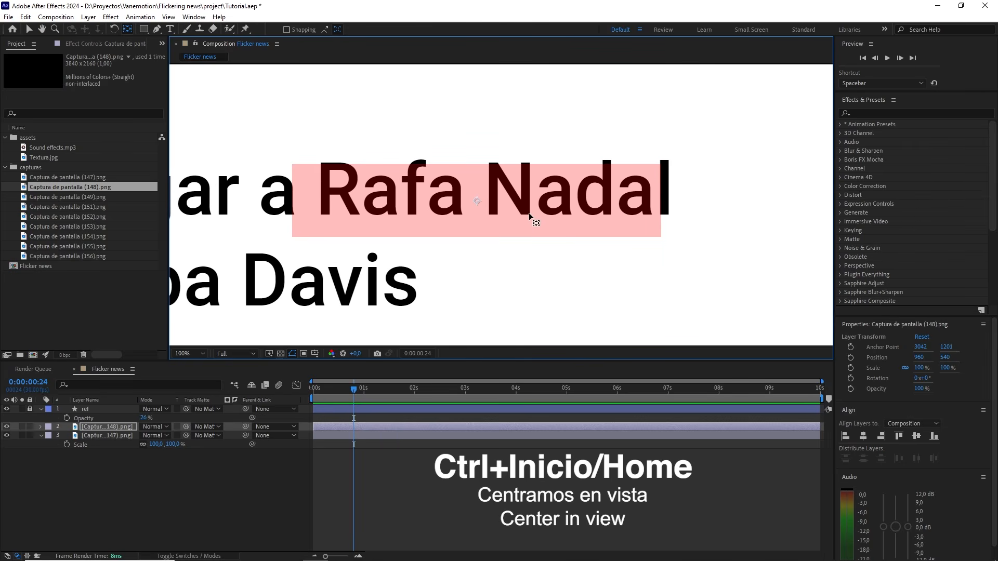
- Move the (148) layer to position 928, 561 with the Selection tool so "Rafa Nadal" sits within the reference rectangle
key(v)
drag(588, 131, 571, 141)
key(Left)
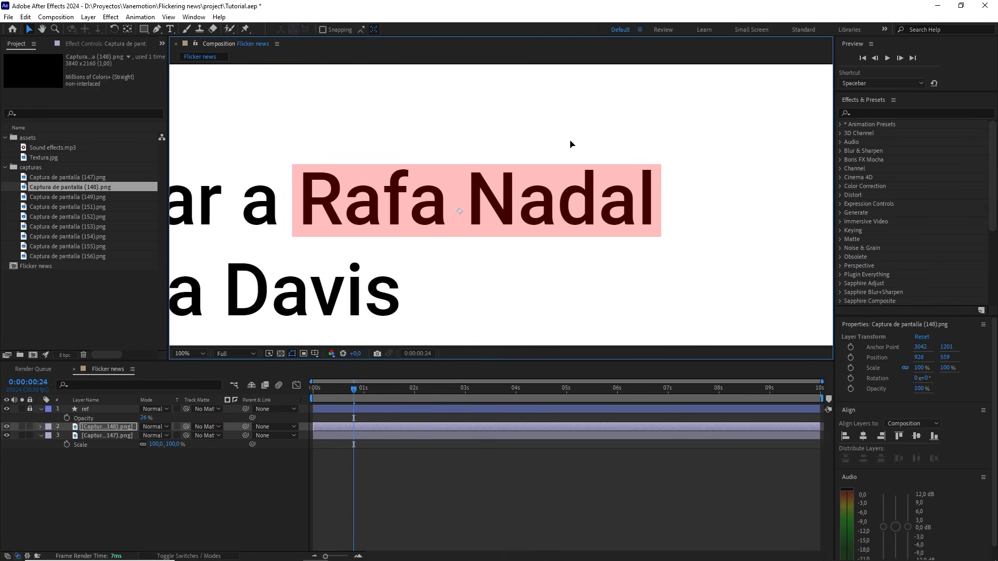
key(Right)
key(Right)
key(Down)
key(Down)
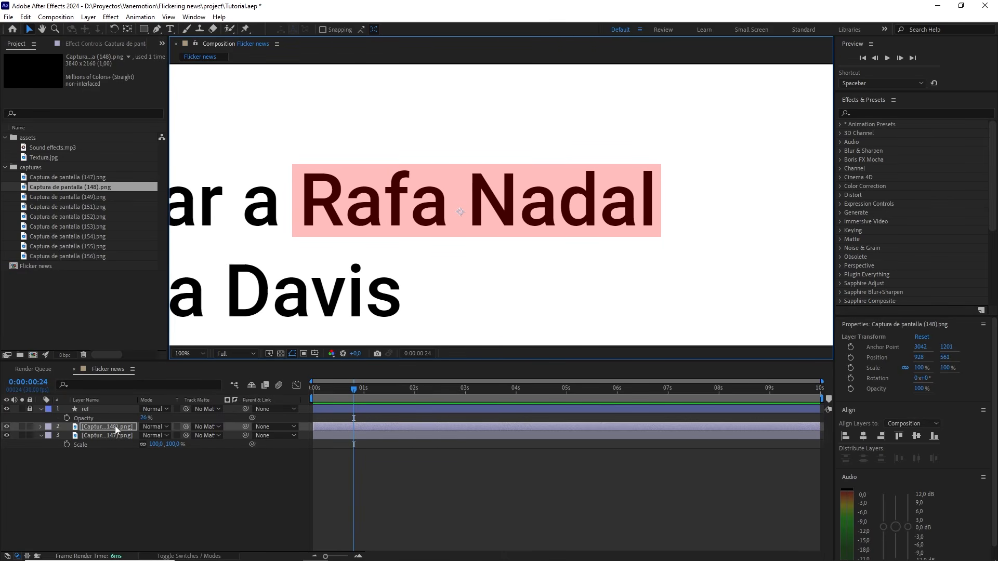
- Reveal the (148) layer's scale and enlarge it to 106 % so "Rafa Nadal" fills the reference rectangle's width
click(114, 426)
key(s)
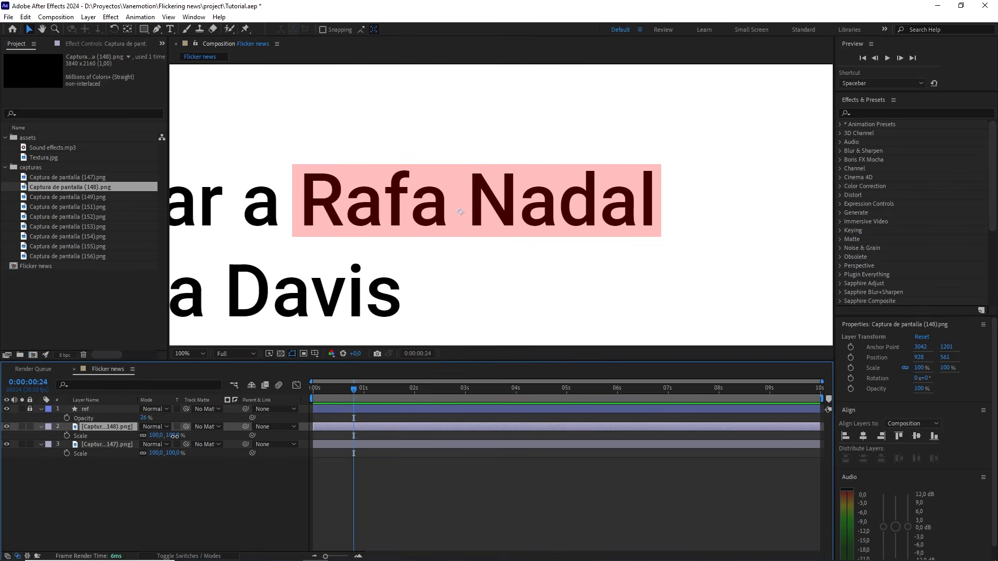
drag(174, 435, 176, 435)
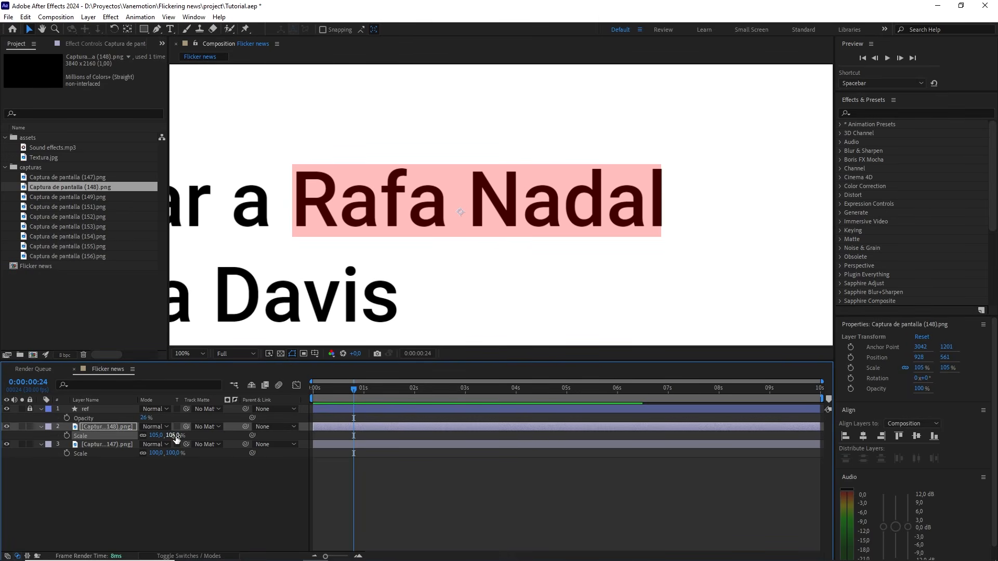
click(176, 436)
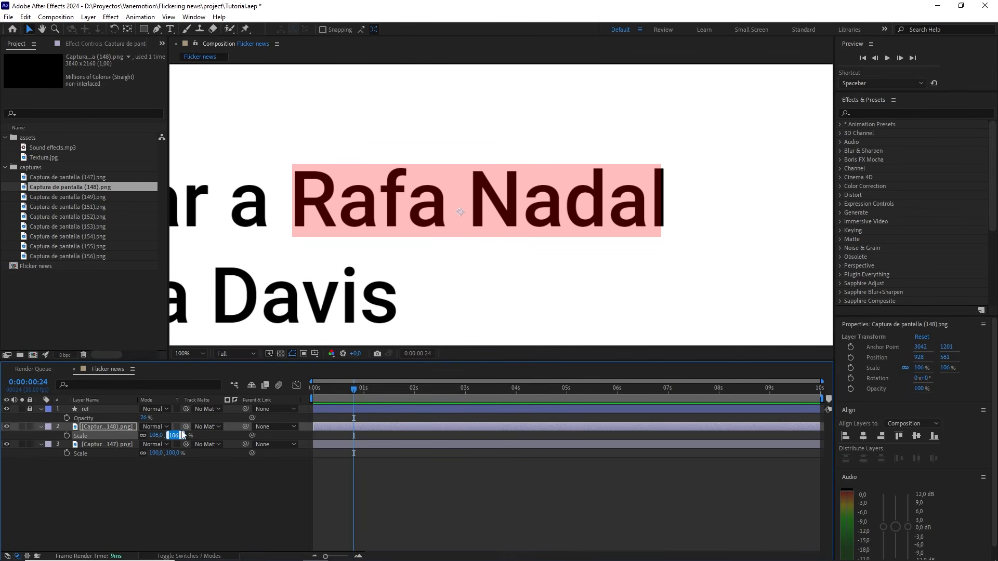
key(Return)
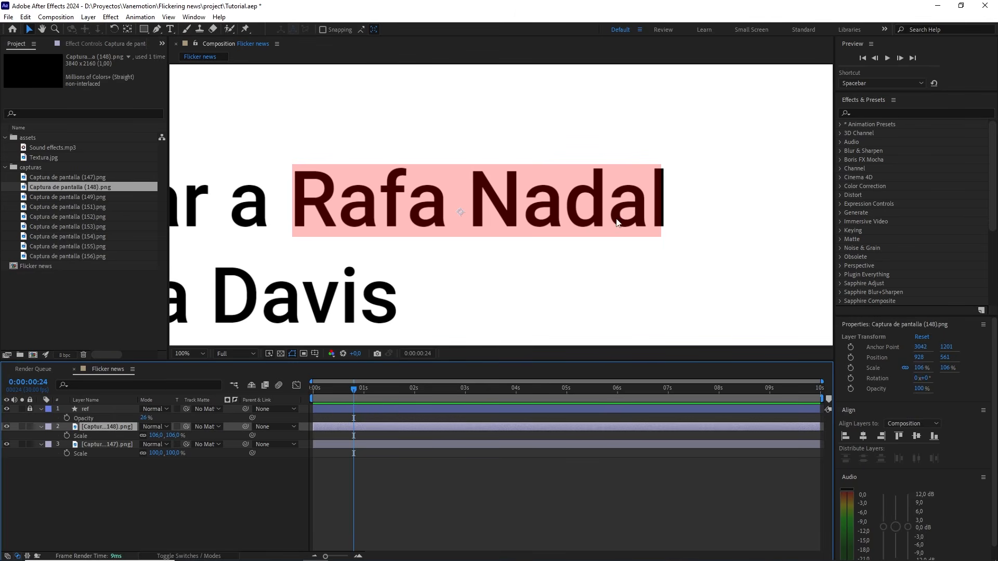
- Nudge the enlarged (148) layer to position 923, 563 to match the name to the reference rectangle
key(Left)
key(Left)
key(Left)
key(Left)
key(Left)
key(Down)
key(Down)
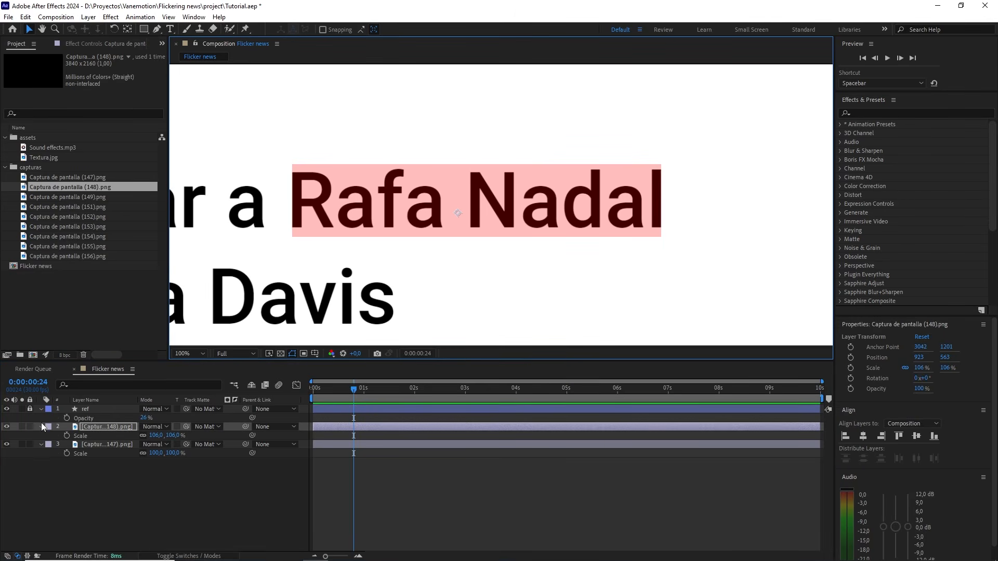
- Toggle the (148) layer's visibility repeatedly to compare its "Rafa Nadal" alignment with the (147) layer
click(6, 428)
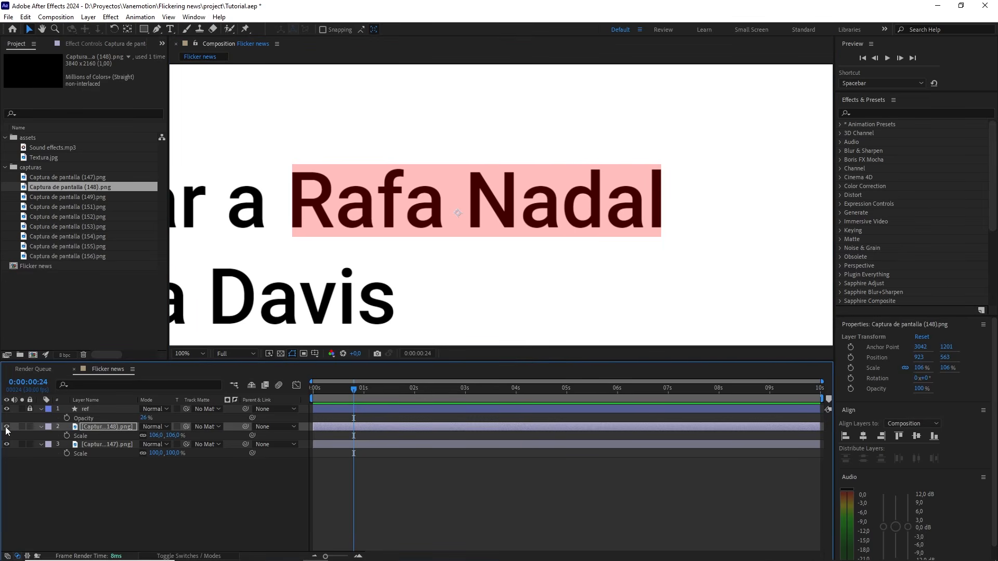
click(6, 428)
click(6, 427)
click(6, 427)
click(6, 427)
- Place Captura de pantalla (149).png beneath the ref layer and move it to about 916, 776 to bring its headline into the frame
scroll(422, 278, down, 1)
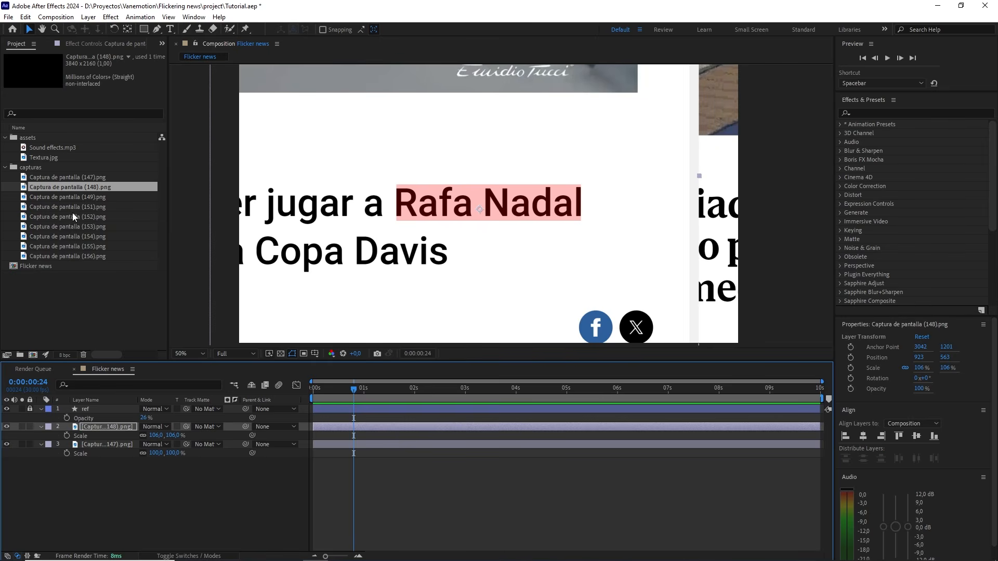
drag(78, 196, 107, 422)
scroll(498, 244, down, 1)
drag(462, 127, 457, 157)
scroll(516, 171, up, 1)
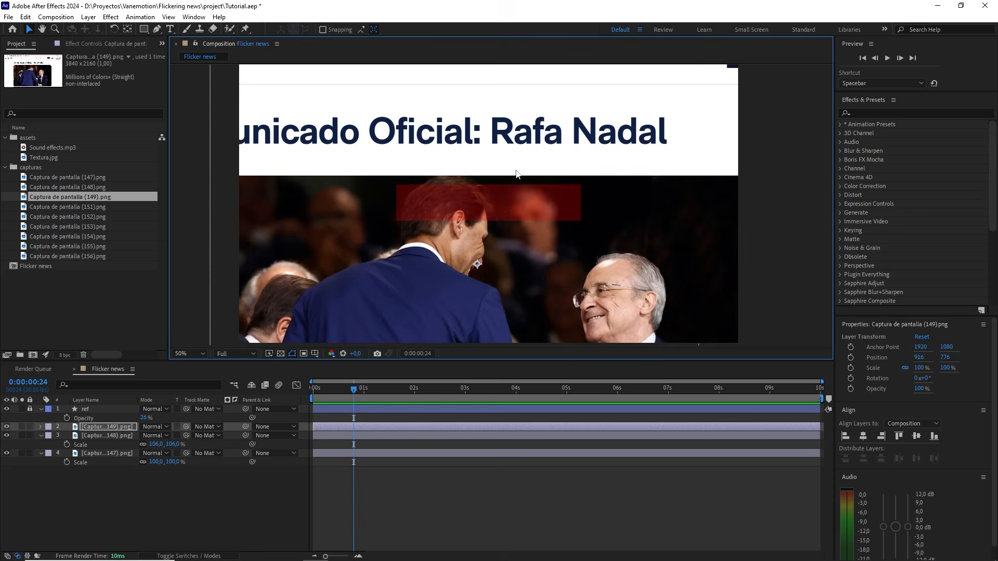
drag(555, 160, 507, 195)
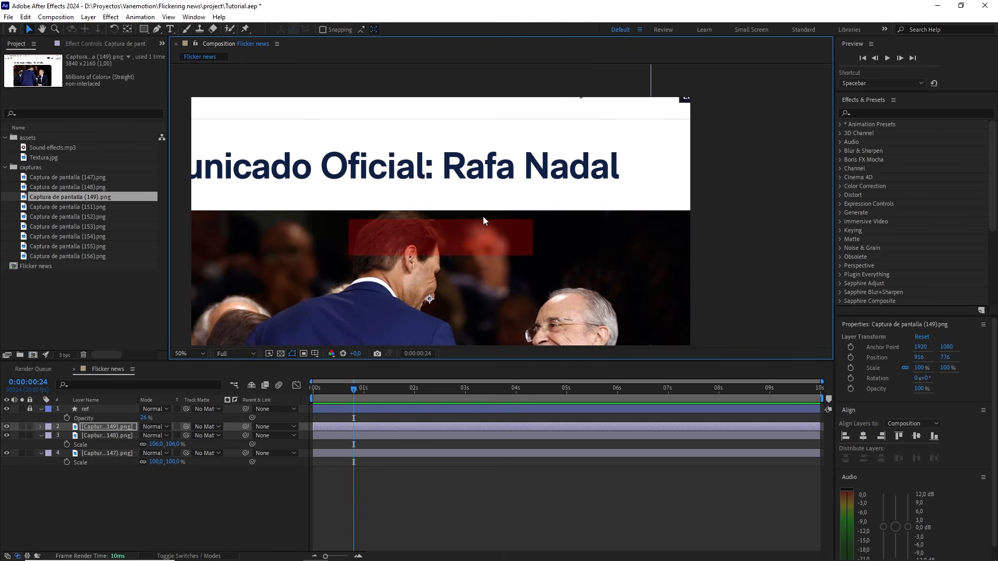
- Move the (149) layer's anchor point to the gap between "Rafa" and "Nadal" with the Pan Behind tool
key(y)
drag(431, 296, 509, 178)
scroll(524, 199, up, 1)
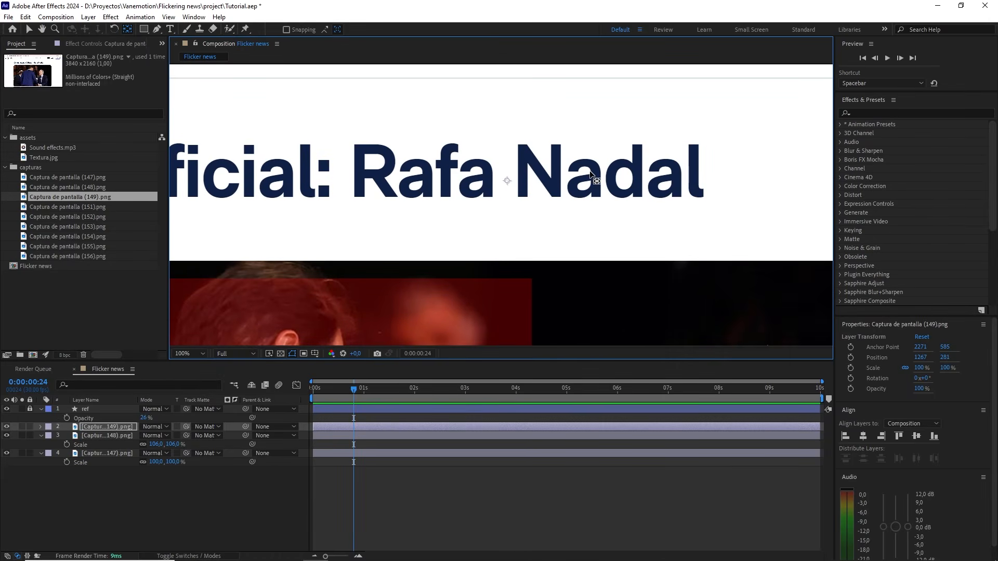
scroll(591, 174, down, 1)
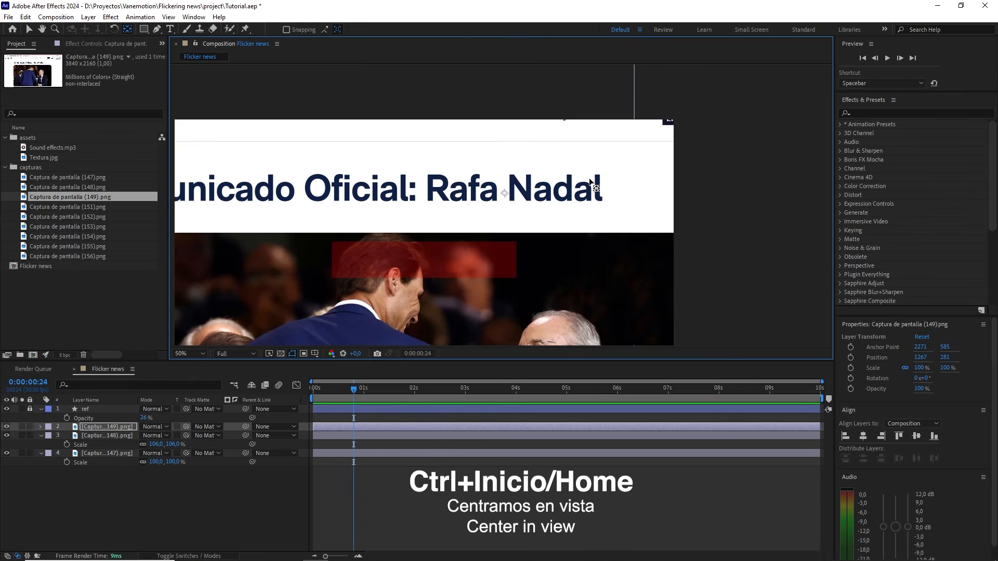
- Center the (149) layer in the composition, then move it to 918, 556 so "Rafa Nadal" sits inside the reference rectangle
key(ctrl+Home)
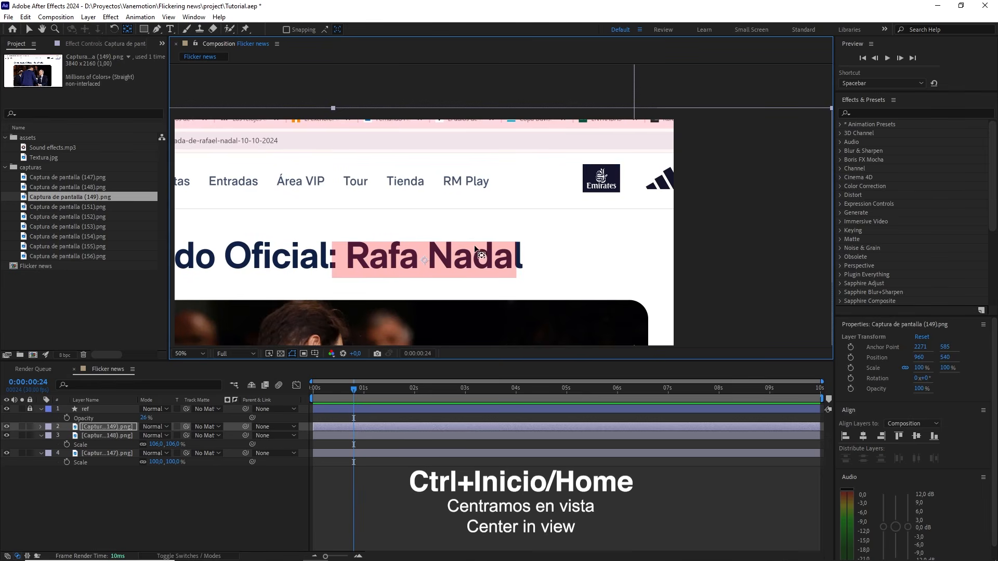
scroll(484, 271, up, 1)
drag(484, 265, 558, 167)
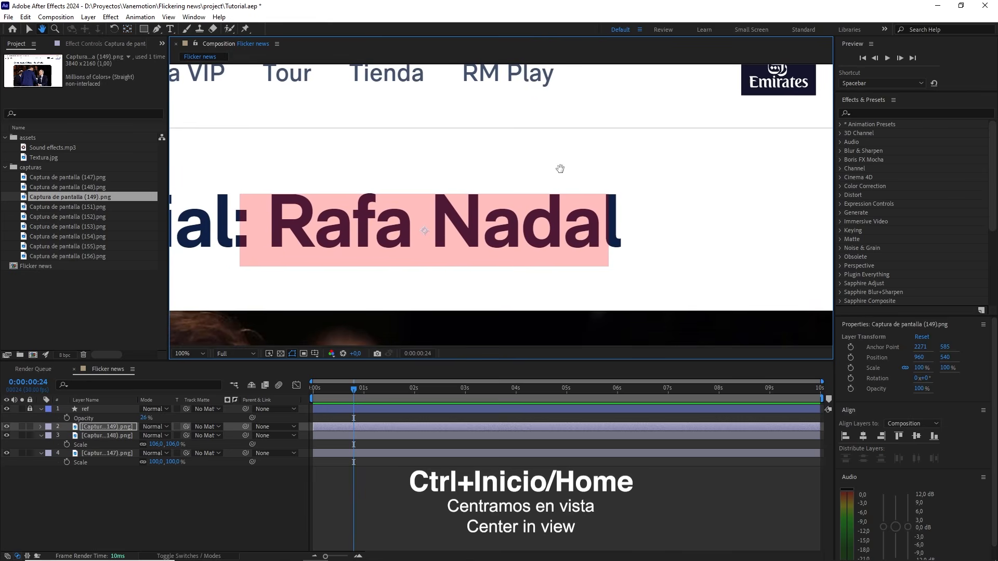
key(v)
drag(764, 158, 745, 168)
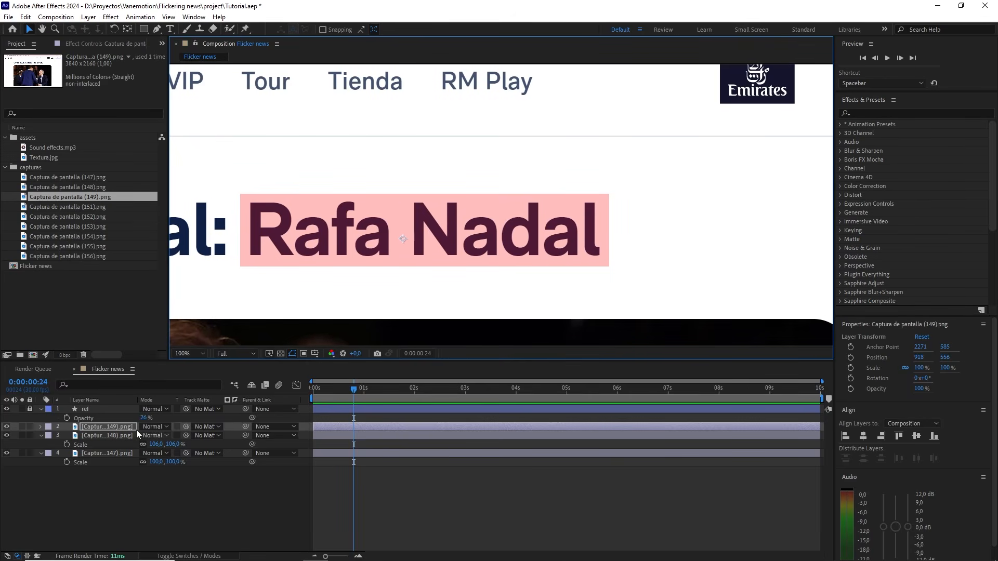
- Set the (149) layer's scale to 107% to match the name's width to the reference rectangle
click(133, 427)
key(s)
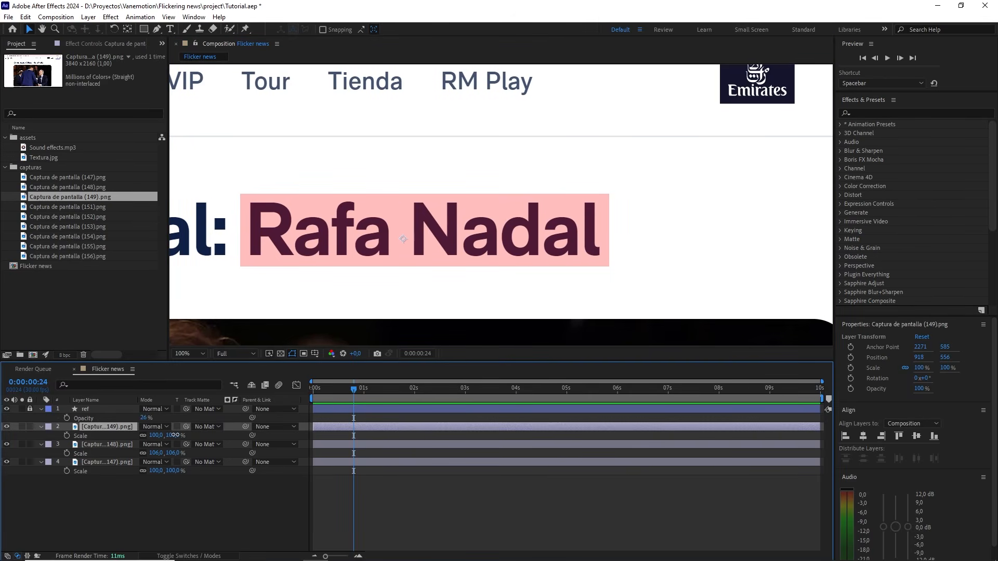
drag(176, 435, 178, 435)
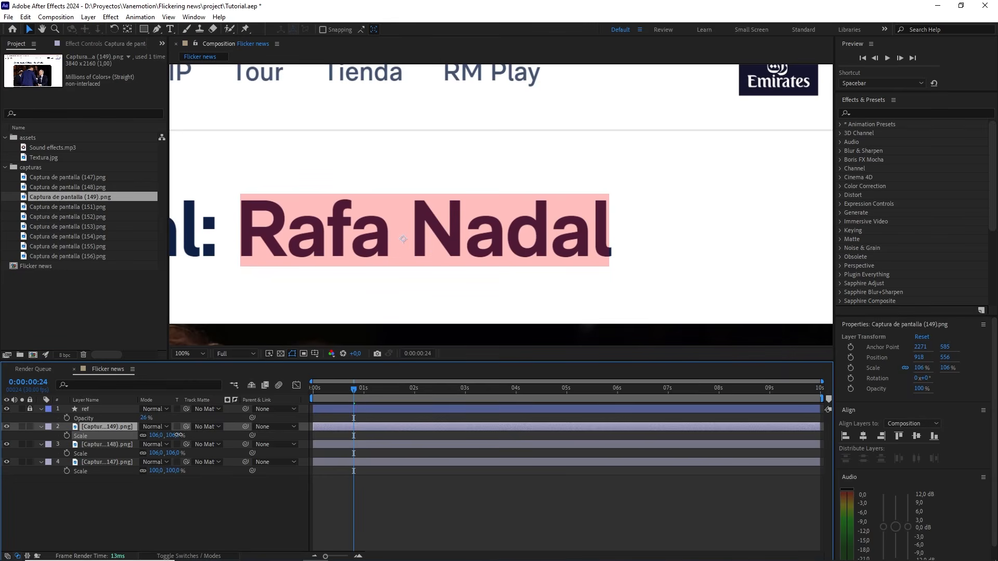
click(175, 434)
key(Up)
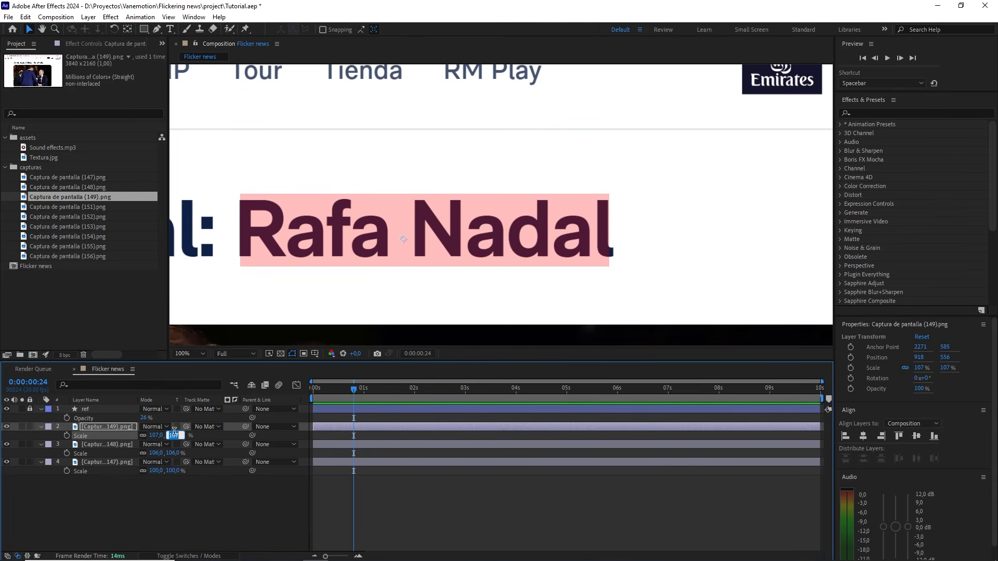
click(128, 429)
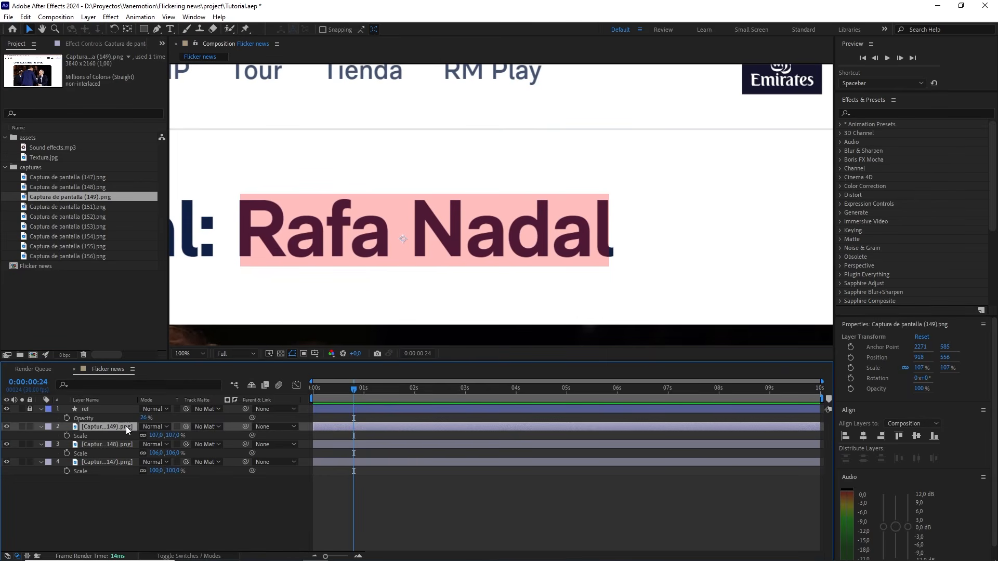
- Nudge the (149) layer to position 920, 558 to refine the name's alignment with the reference rectangle
click(658, 192)
key(Right)
key(Right)
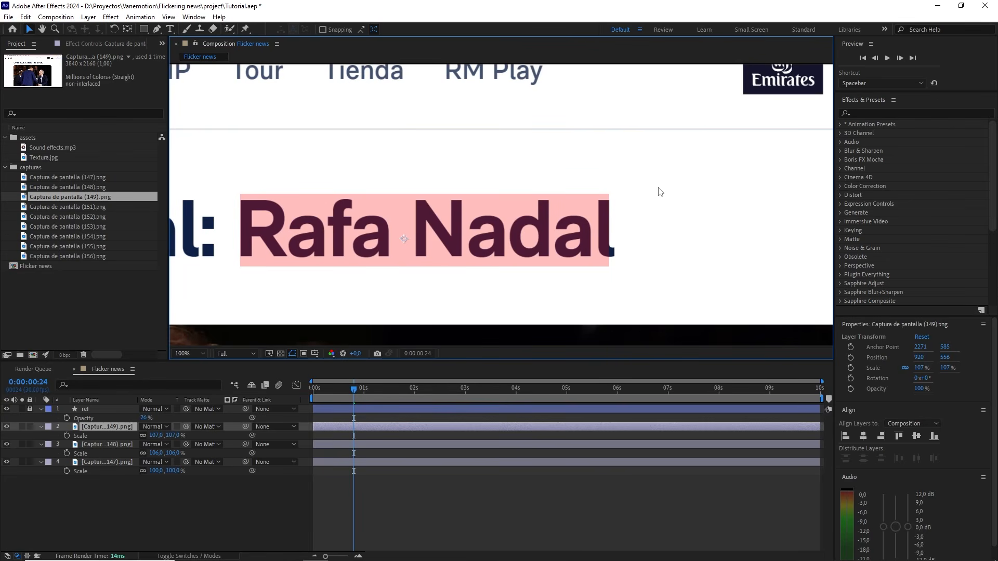
scroll(538, 243, left, 2)
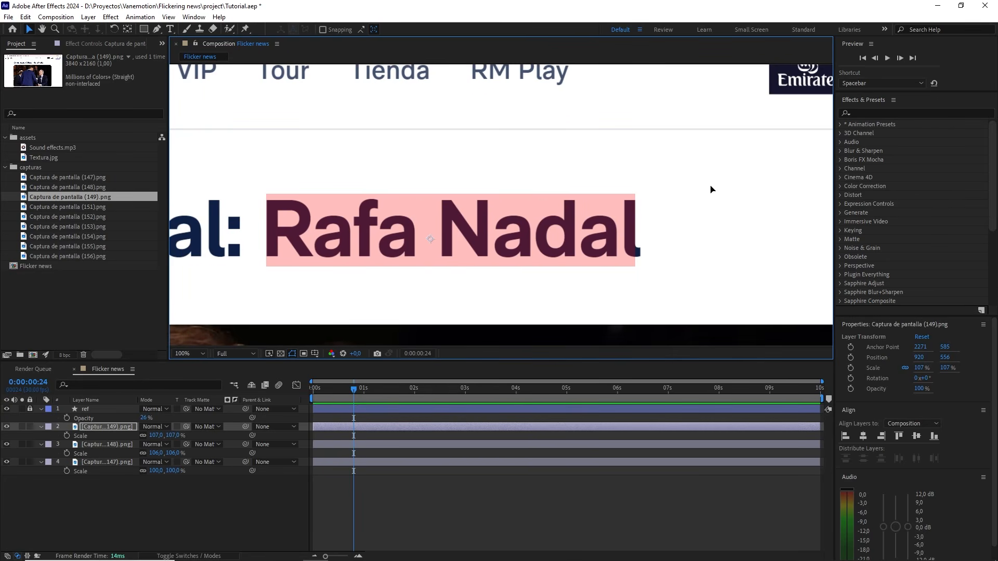
key(Down)
key(Down)
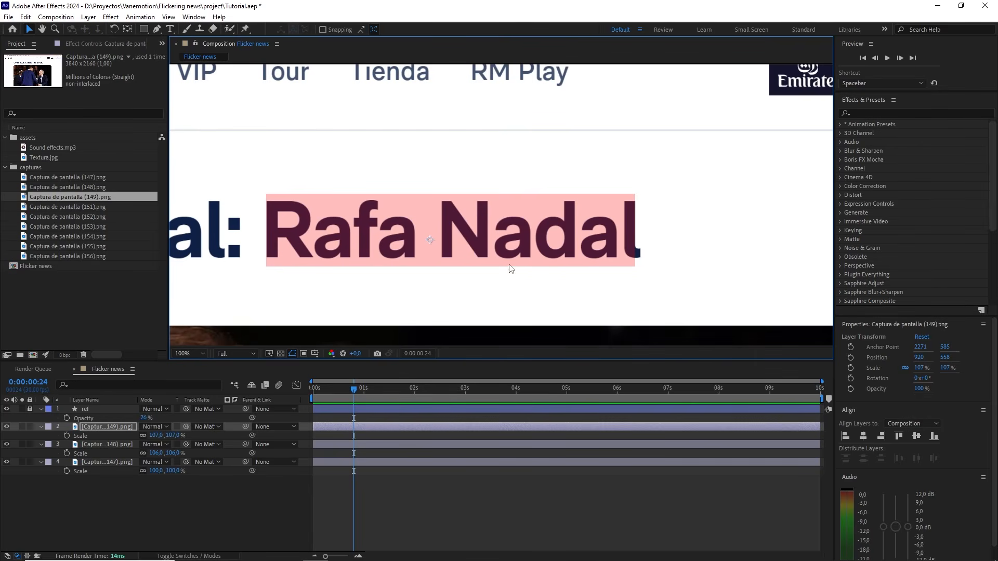
- Toggle the (149) layer's visibility repeatedly to compare its "Rafa Nadal" alignment with the (148) layer
click(8, 426)
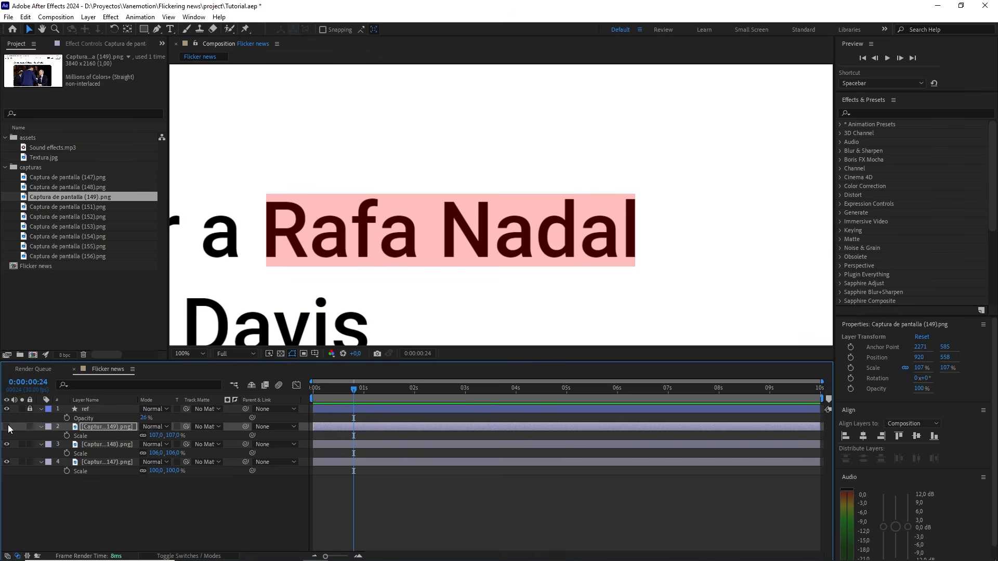
click(8, 427)
click(8, 426)
click(8, 426)
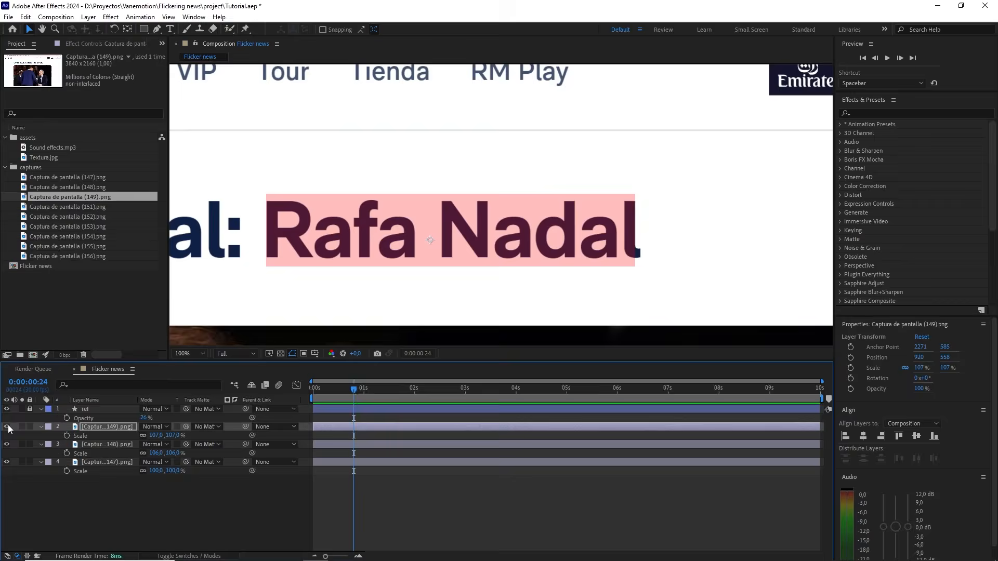
click(8, 426)
click(8, 426)
click(8, 427)
click(8, 426)
click(8, 426)
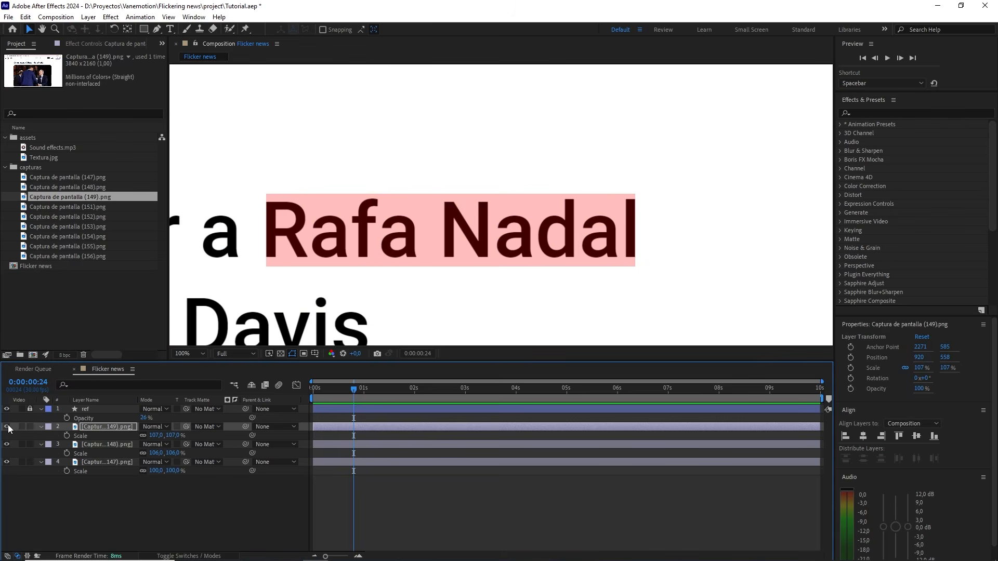
click(8, 426)
- Place Captura de pantalla (151).png beneath the ref layer and bring its "Rafa Nadal" text over the reference rectangle
scroll(466, 254, down, 2)
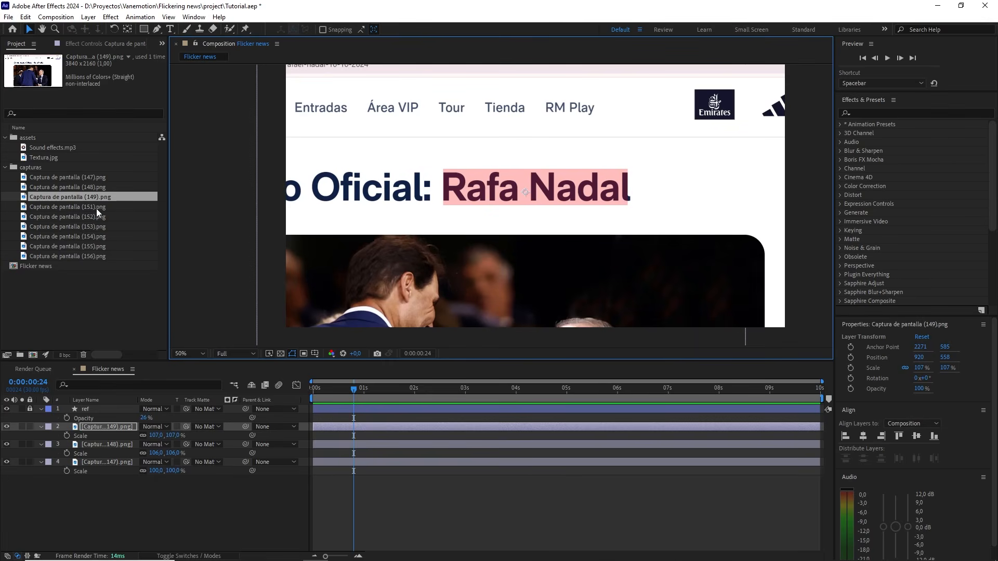
drag(96, 211, 746, 147)
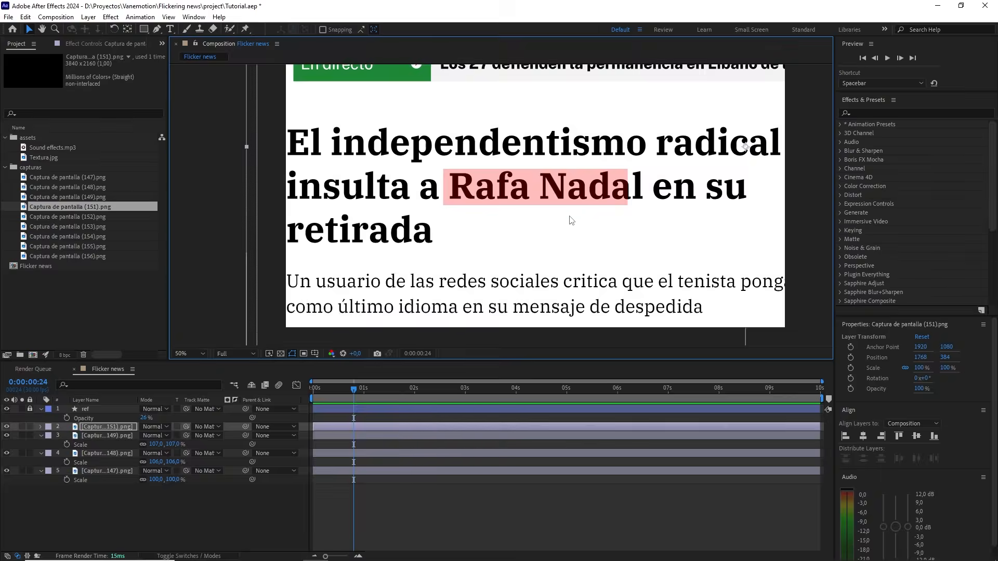
scroll(570, 213, up, 1)
scroll(541, 238, down, 1)
drag(541, 238, 438, 206)
- Move the (151) layer's anchor point to the gap between "Rafa" and "Nadal" with the Pan Behind tool
key(y)
drag(613, 144, 404, 188)
drag(422, 234, 500, 234)
- Scale the (151) layer to 98%, align its name with the reference rectangle, and compare it with the layer below
key(s)
drag(174, 435, 172, 436)
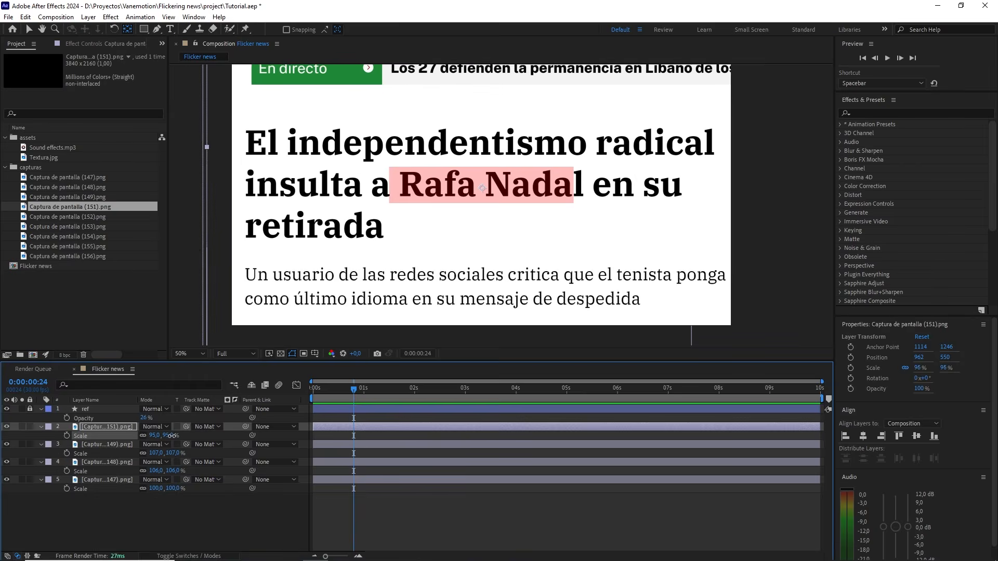
key(v)
drag(563, 237, 557, 239)
scroll(566, 242, up, 1)
drag(623, 255, 614, 254)
drag(170, 435, 172, 435)
click(472, 258)
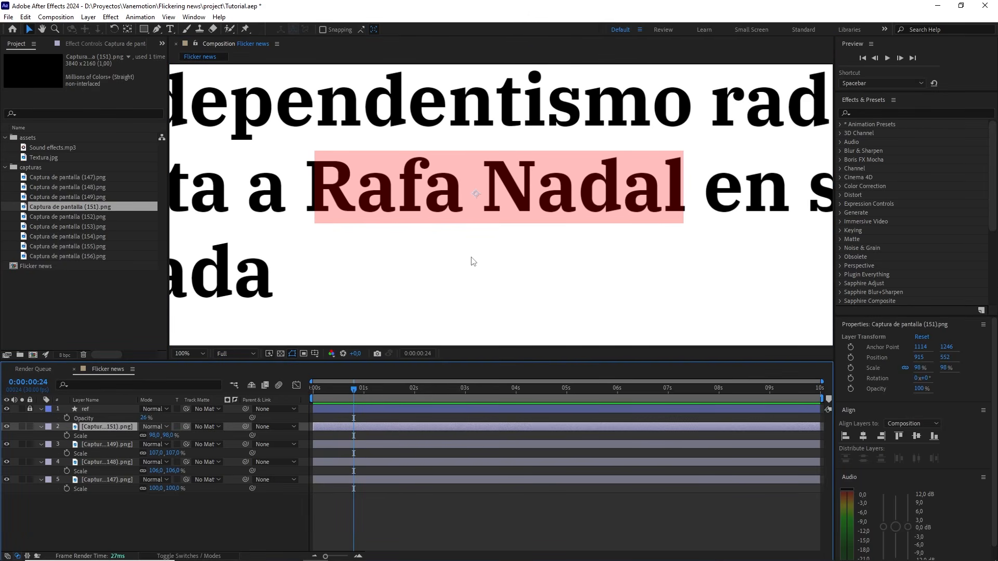
drag(472, 258, 475, 258)
click(6, 427)
click(7, 427)
- Place Captura de pantalla (152).png beneath the ref layer, bring its headline into the frame and anchor it between "Rafa" and "Nadal"
drag(68, 217, 120, 422)
scroll(533, 272, down, 1)
drag(533, 272, 729, 221)
key(y)
drag(713, 143, 499, 201)
- Scale the (152) layer to 85%, move it to 919, 562 over the reference rectangle, and compare it with the layer below
key(s)
drag(174, 435, 168, 435)
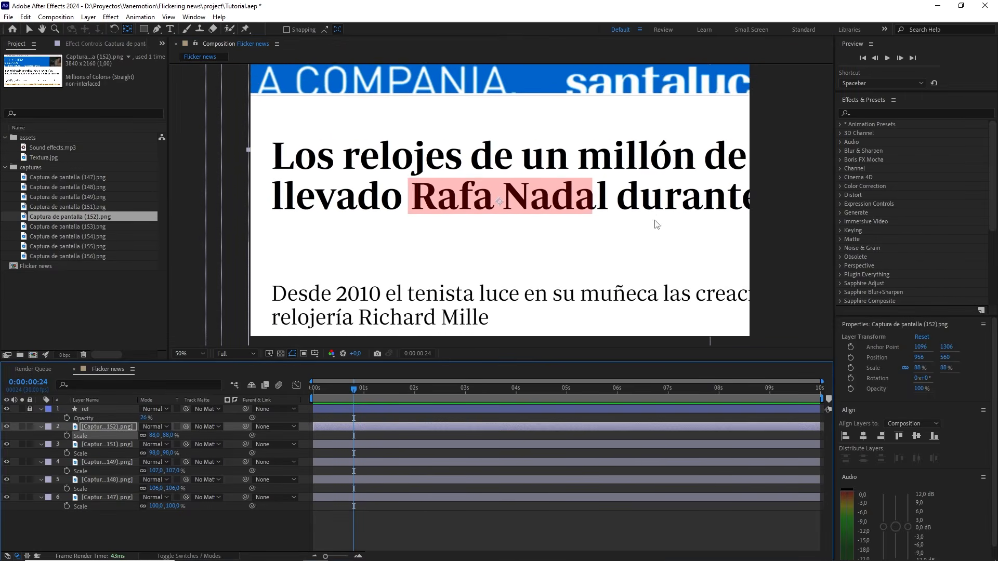
key(v)
drag(583, 233, 577, 235)
scroll(577, 234, up, 1)
drag(173, 436, 171, 436)
drag(483, 243, 476, 243)
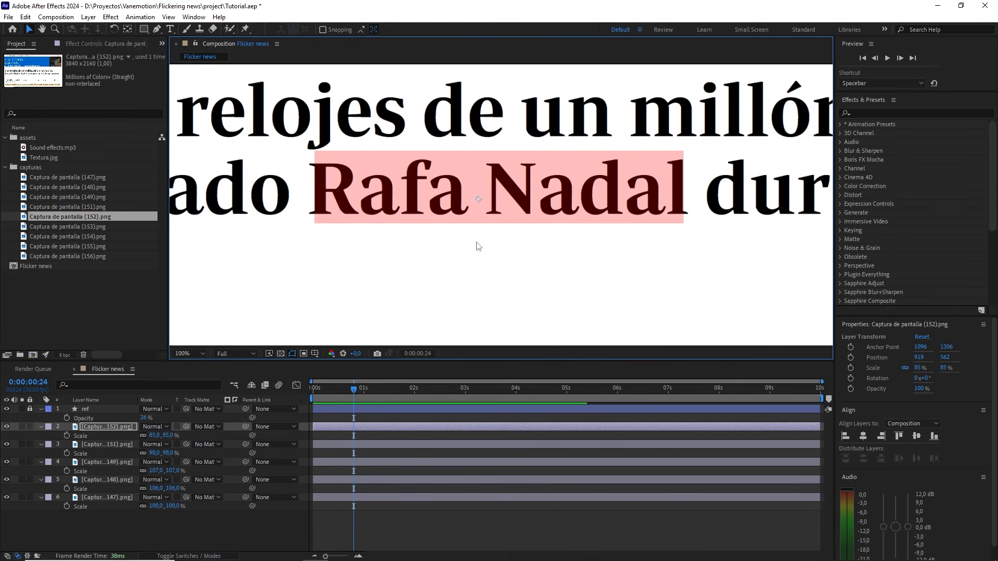
click(7, 427)
click(7, 427)
- Place Captura de pantalla (156).png beneath the ref layer, move its headline over the reference rectangle and anchor it between "Rafa" and "Nadal"
drag(67, 256, 108, 423)
scroll(410, 269, down, 1)
drag(410, 269, 657, 251)
key(y)
drag(833, 179, 492, 205)
- Scale the (156) layer to 93%, move it to 925, 566 over the reference rectangle, and compare it with the layer below
key(v)
scroll(541, 232, up, 1)
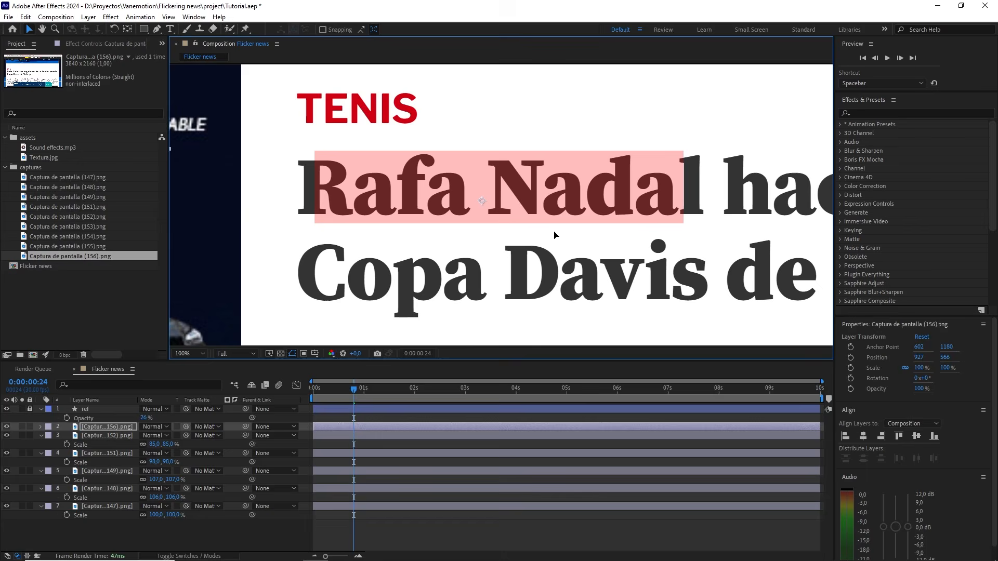
key(s)
drag(175, 435, 172, 435)
drag(713, 263, 712, 263)
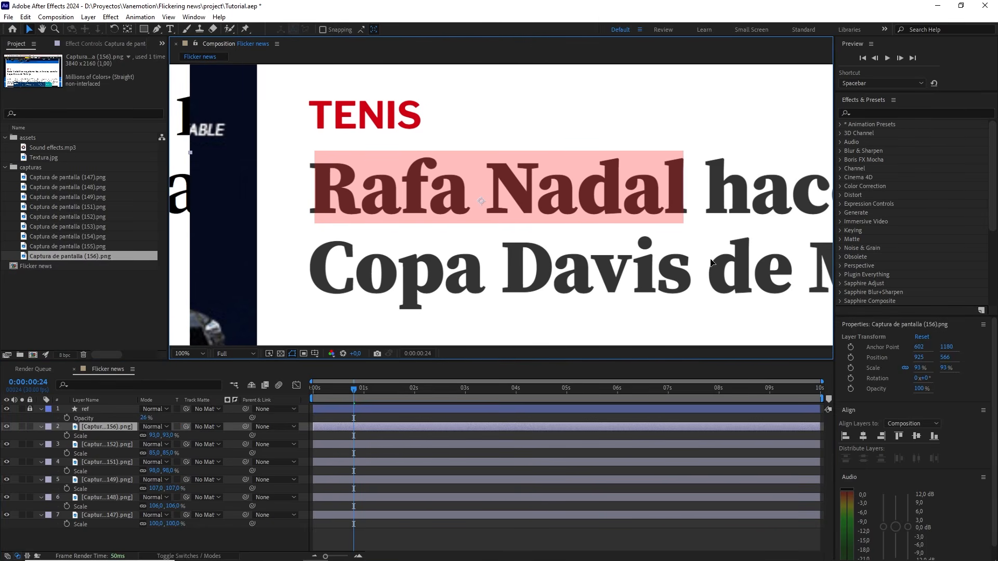
click(7, 427)
click(7, 426)
- Place Captura de pantalla (155).png beneath the ref layer, move its name to the reference rectangle and anchor it between "Rafa" and "Nadal"
drag(68, 246, 108, 423)
scroll(371, 259, down, 1)
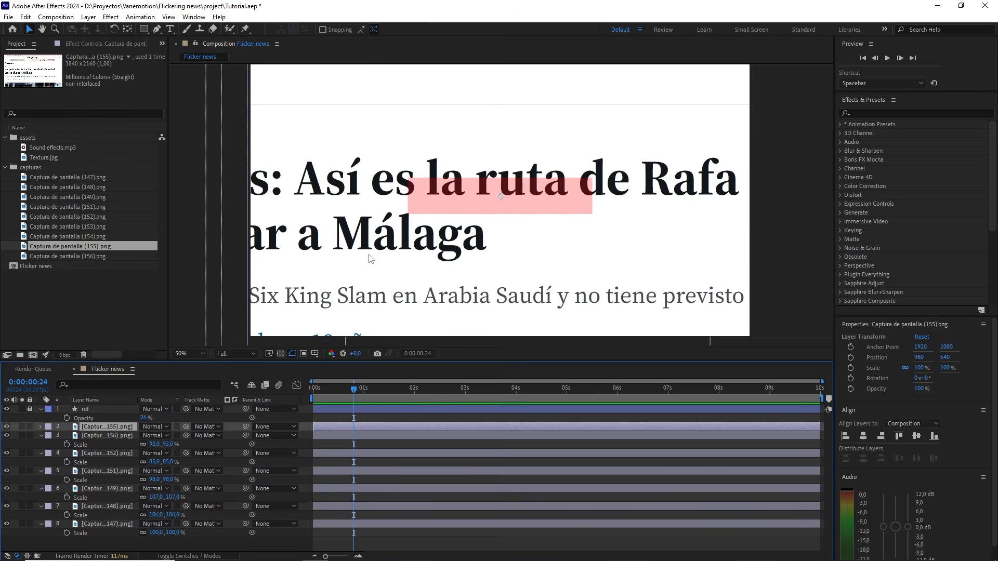
drag(559, 209, 313, 220)
key(y)
drag(276, 214, 523, 203)
- Scale the (155) layer to 82% and move it to 923, 562 so the name fits the reference rectangle
scroll(565, 209, up, 1)
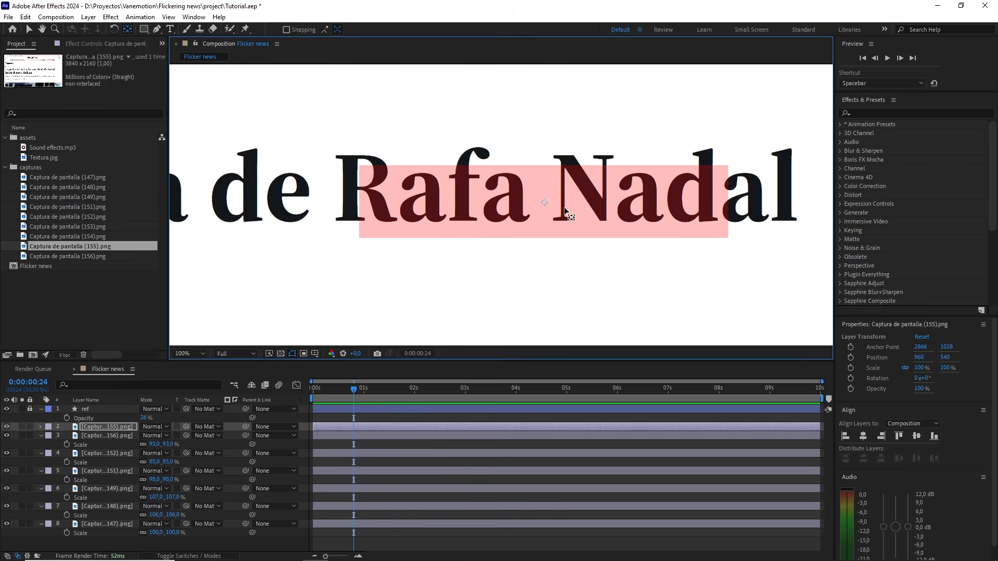
key(s)
drag(176, 436, 167, 436)
key(v)
drag(666, 281, 648, 292)
- Place Captura de pantalla (154).png beneath the ref layer, move its headline to the reference rectangle and anchor it between "Rafa" and "Nadal"
key(comma)
click(89, 237)
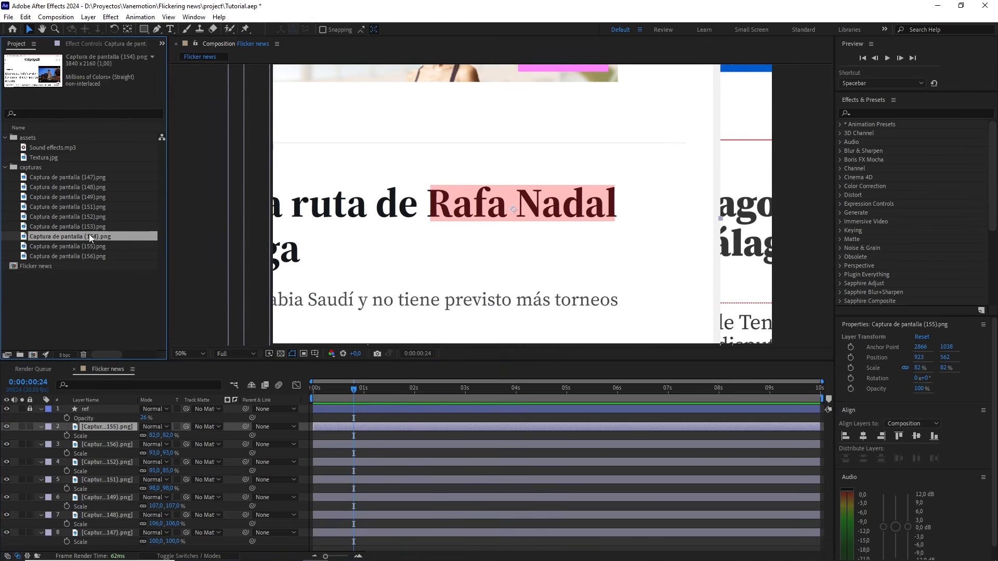
drag(90, 237, 123, 422)
scroll(468, 239, down, 2)
drag(468, 239, 518, 208)
scroll(517, 207, up, 2)
key(y)
drag(621, 141, 509, 204)
- Scale the (154) layer to 81%, move it to 922, 560 over the reference rectangle, and compare it with the layer below
key(s)
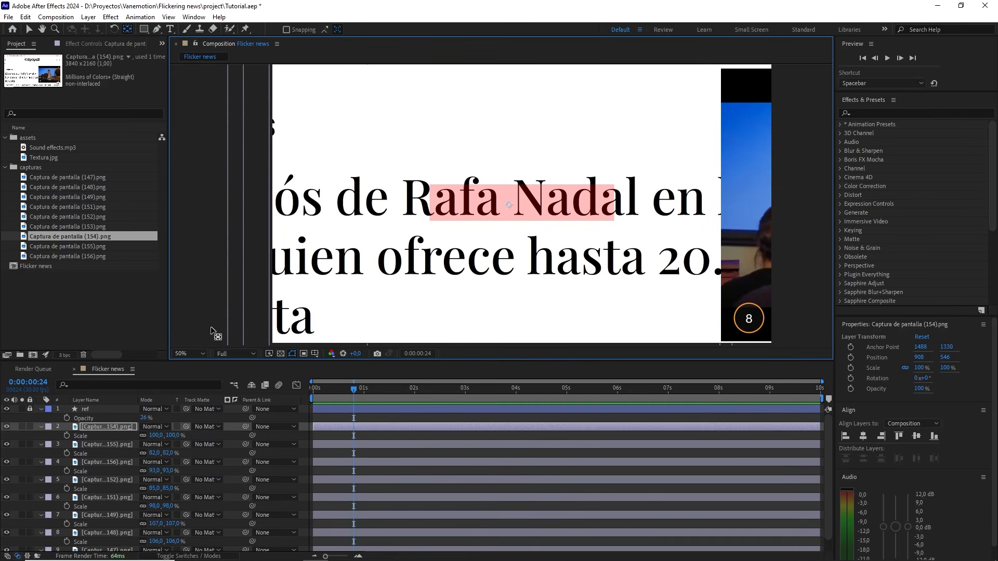
drag(176, 436, 166, 435)
key(v)
drag(467, 248, 474, 251)
key(period)
click(165, 434)
key(Down)
key(Down)
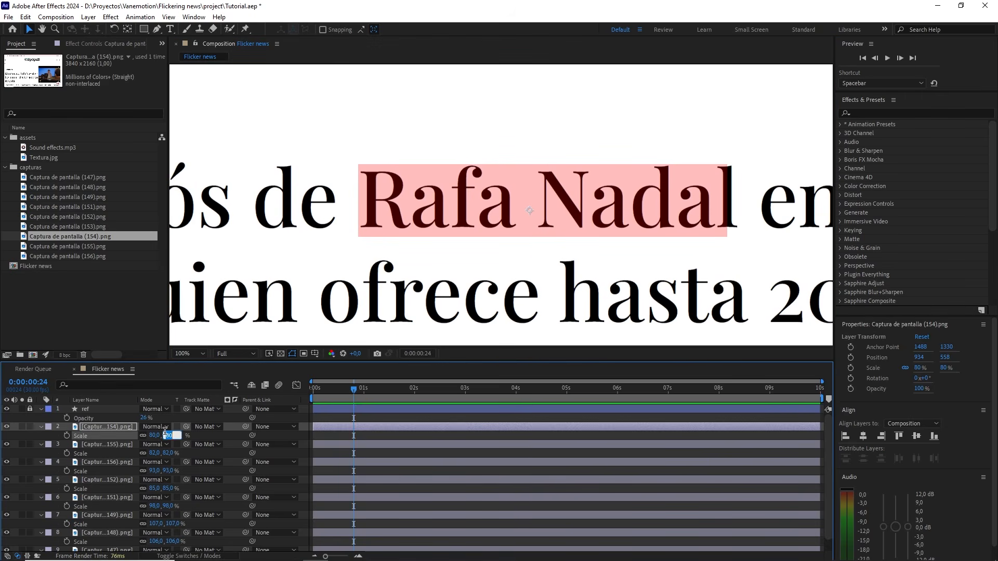
drag(645, 271, 640, 271)
click(167, 434)
key(Up)
drag(535, 274, 533, 274)
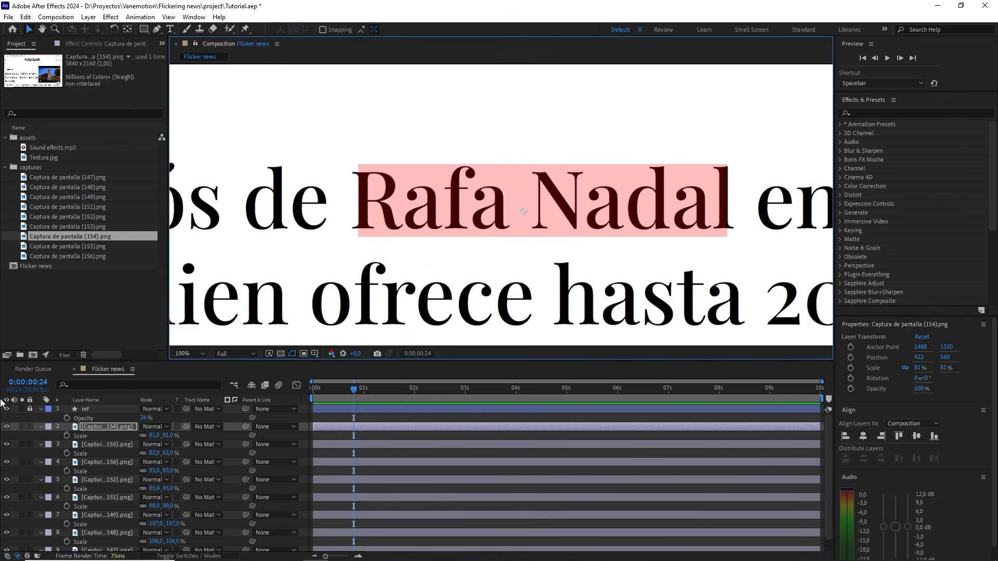
click(7, 427)
click(7, 427)
- Place Captura de pantalla (153).png beneath the ref layer, move its headline to the reference rectangle and anchor it between "Rafa" and "Nadal"
drag(86, 226, 130, 422)
scroll(514, 264, down, 1)
drag(515, 264, 673, 224)
key(y)
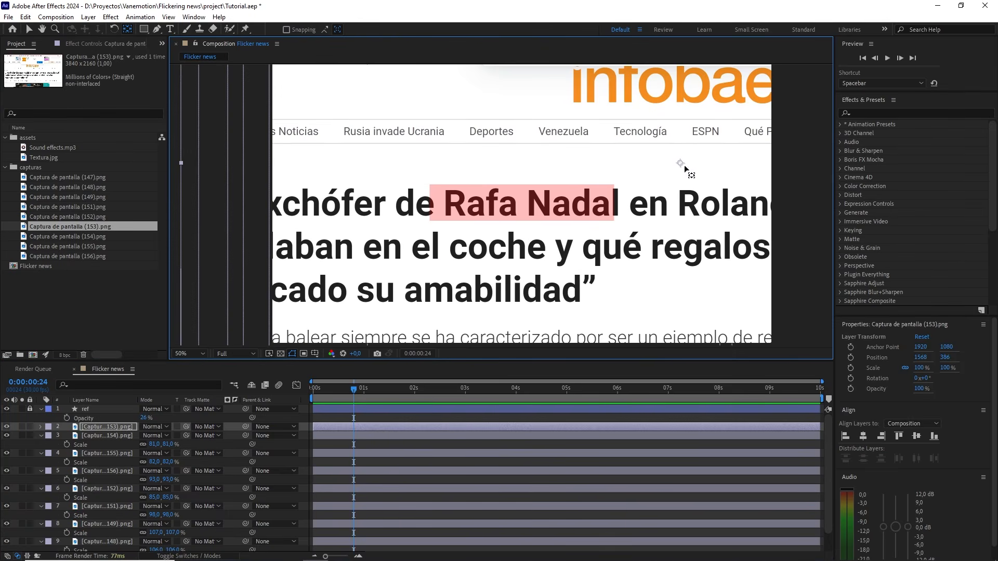
drag(680, 164, 524, 210)
- Scale the (153) layer to 107% and move it to 926, 567 so the name fits the reference rectangle
click(118, 427)
key(s)
drag(175, 437, 178, 437)
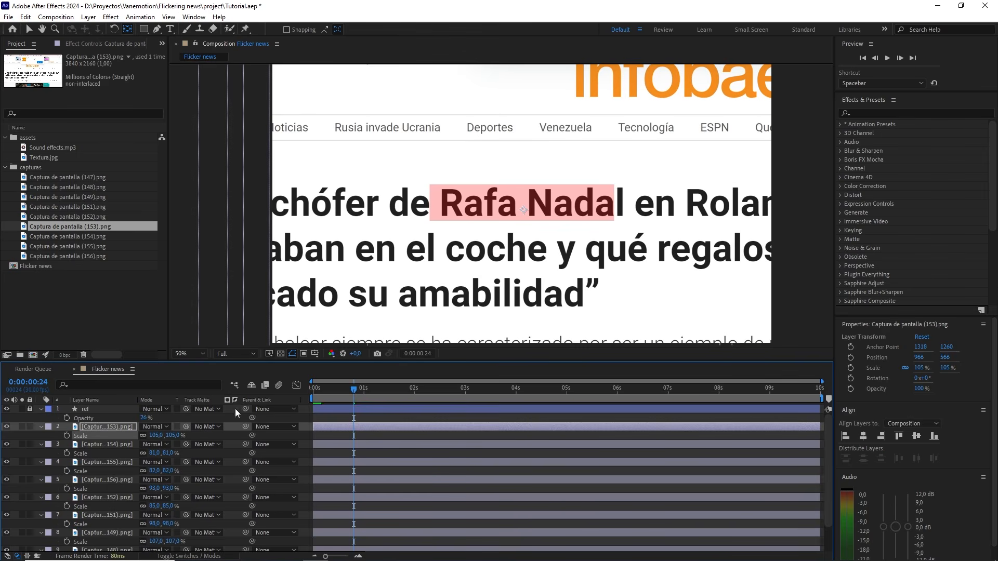
key(v)
drag(599, 250, 593, 249)
scroll(593, 250, up, 1)
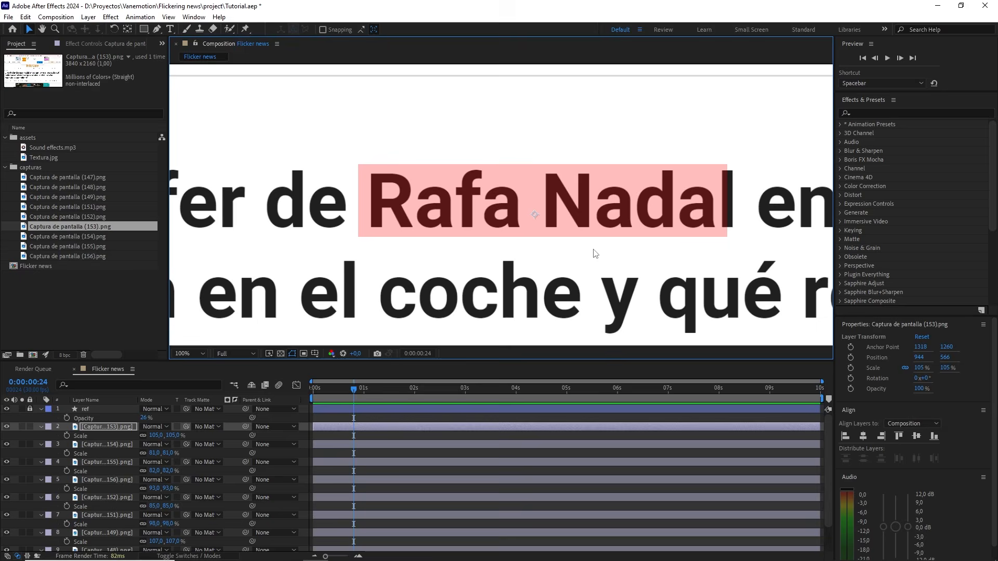
drag(647, 268, 635, 268)
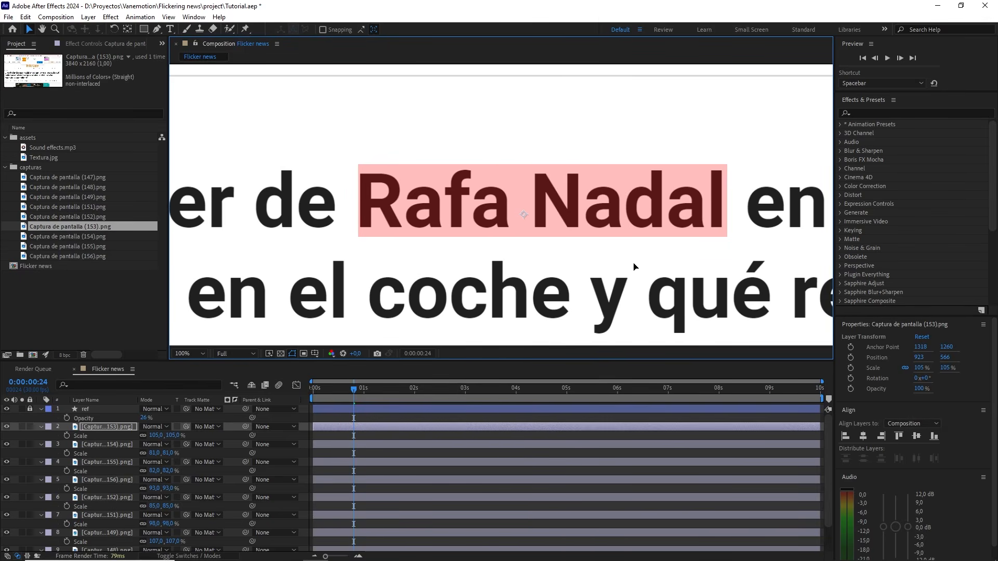
drag(173, 435, 174, 435)
key(Return)
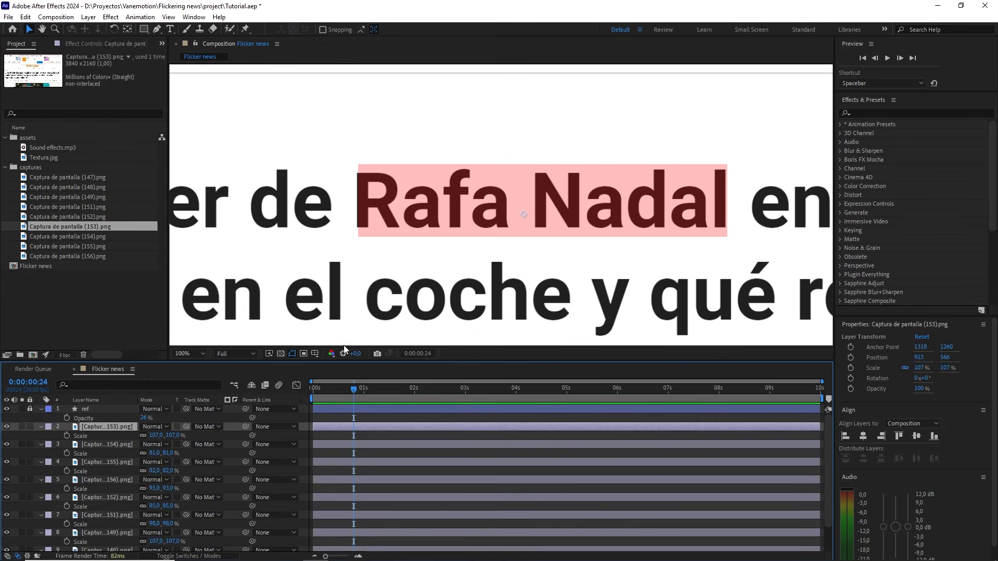
drag(441, 296, 443, 295)
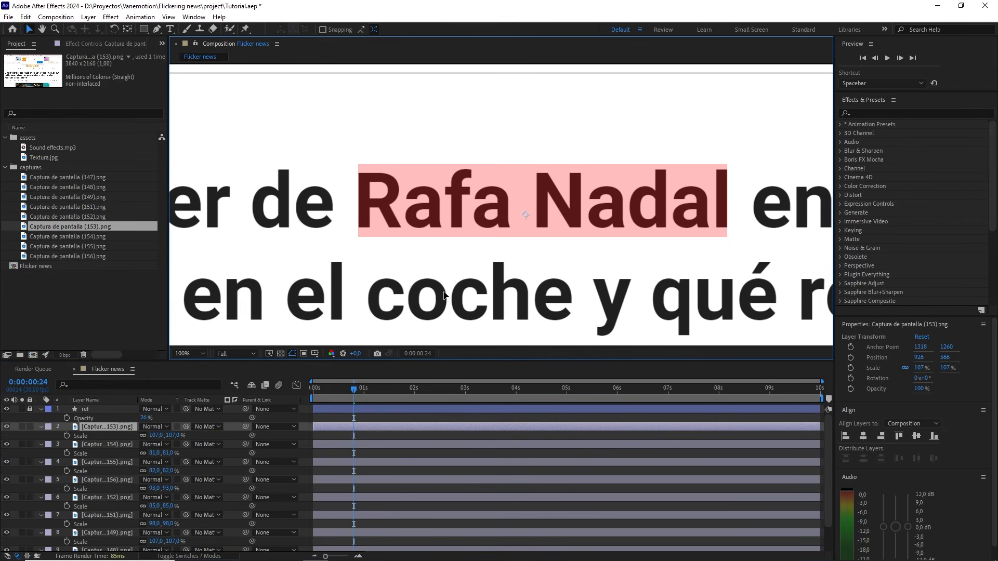
key(Down)
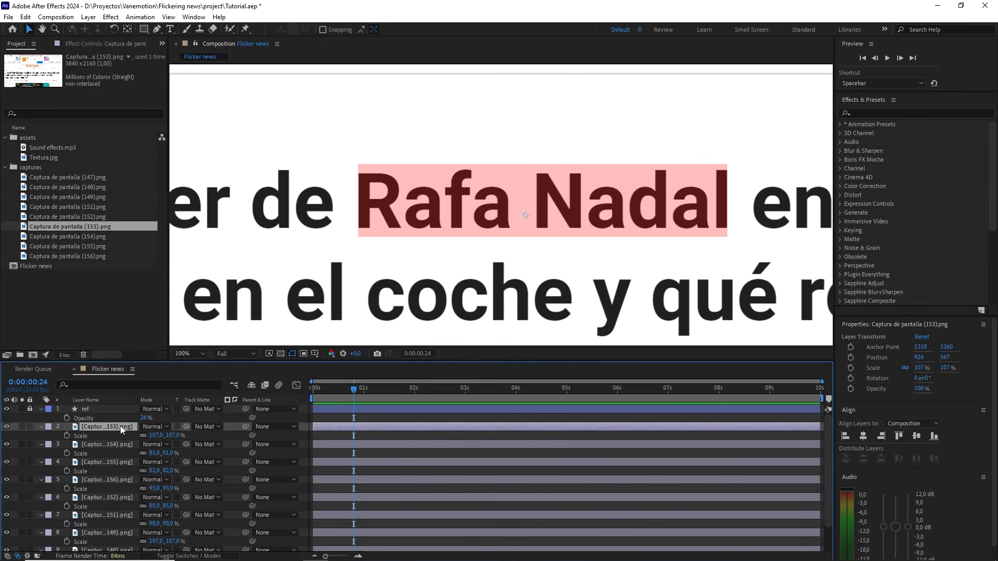
- Collapse the displayed properties of all the screenshot layers and clear the selection
key(ctrl+a)
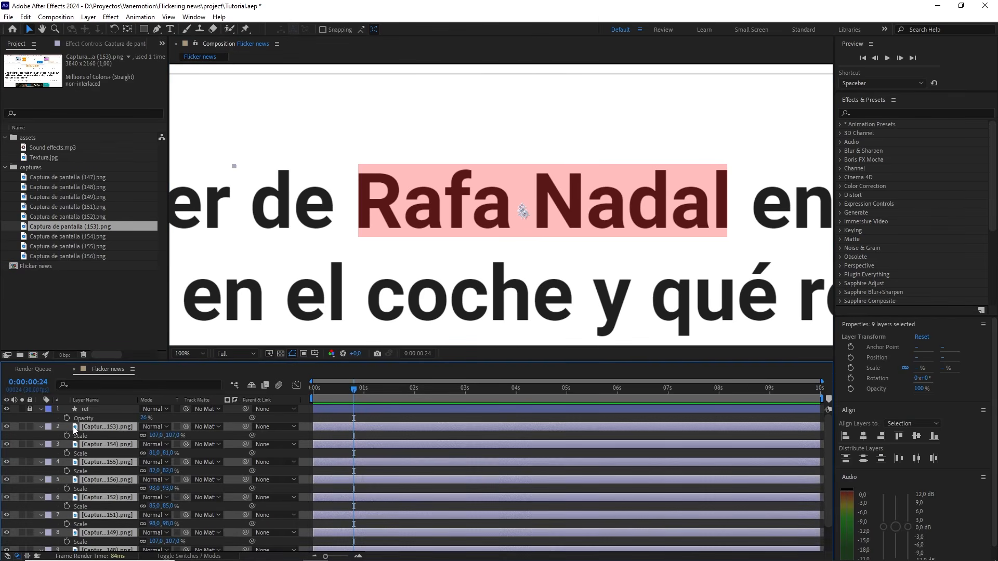
click(41, 426)
click(40, 407)
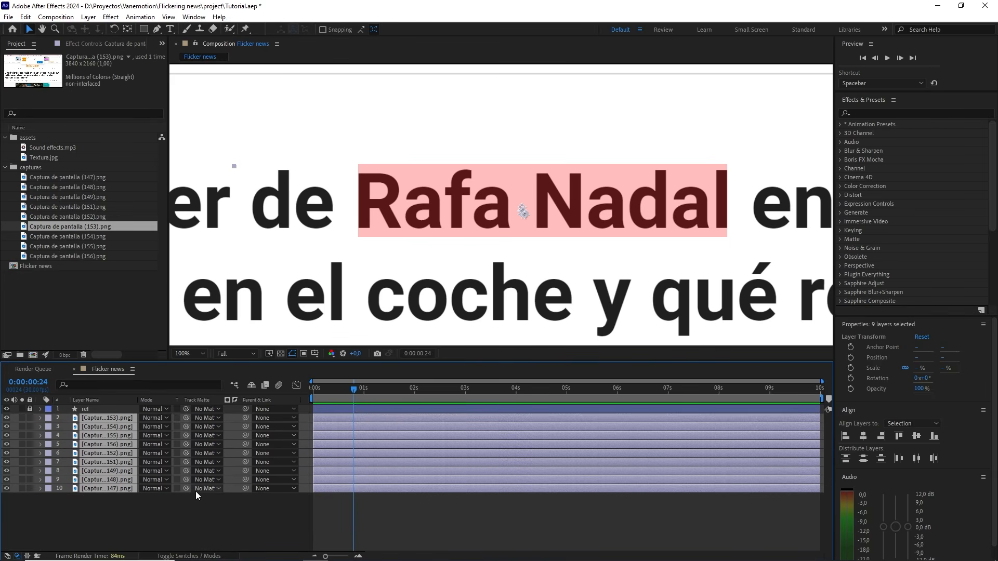
click(195, 494)
- Fit the composition to the viewer, return to the first frame and hide the ref layer
key(comma)
key(comma)
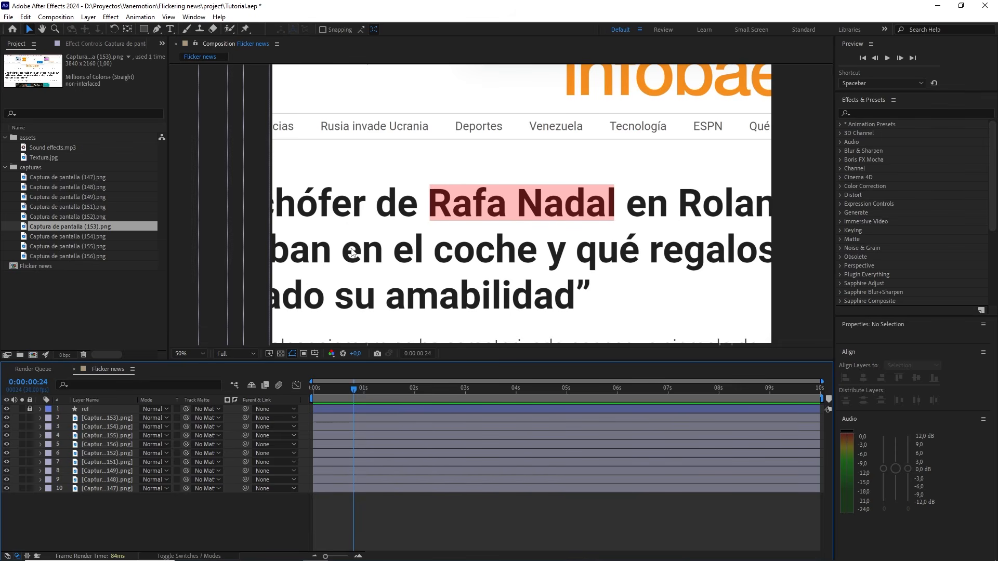
click(183, 354)
click(189, 363)
drag(341, 389, 294, 396)
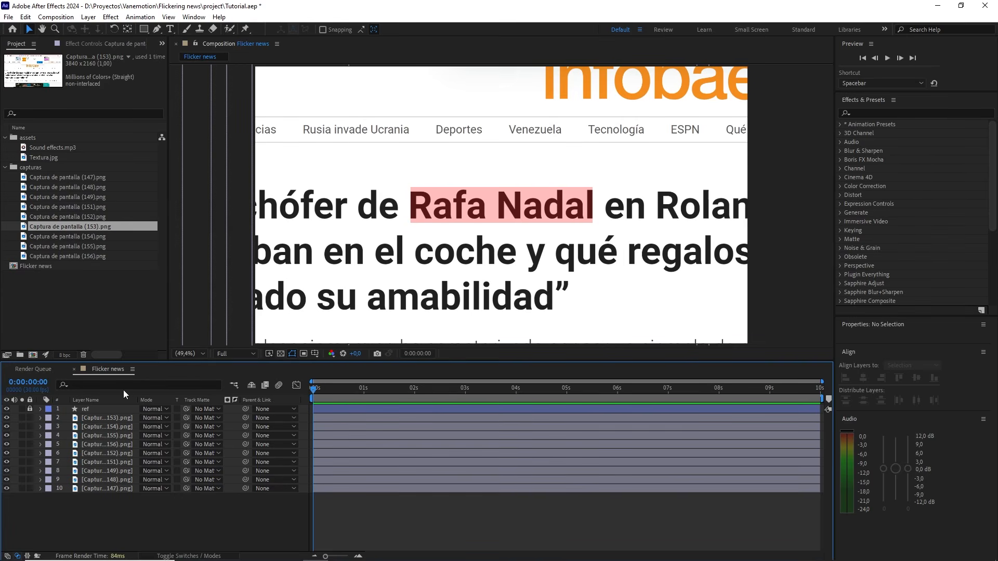
click(7, 409)
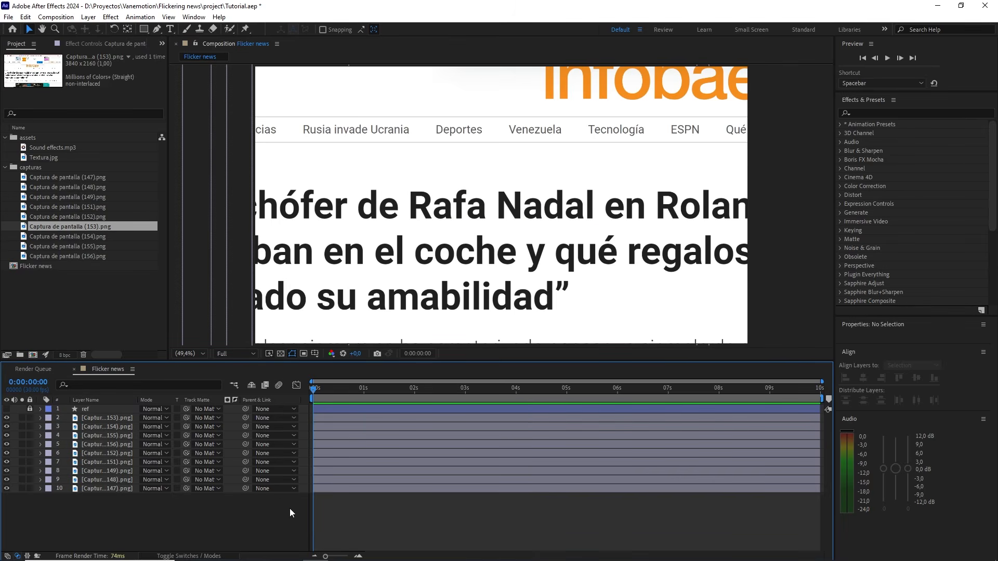
- Split all nine screenshot layers at frame 3 and delete the portions after the split
drag(323, 556, 344, 532)
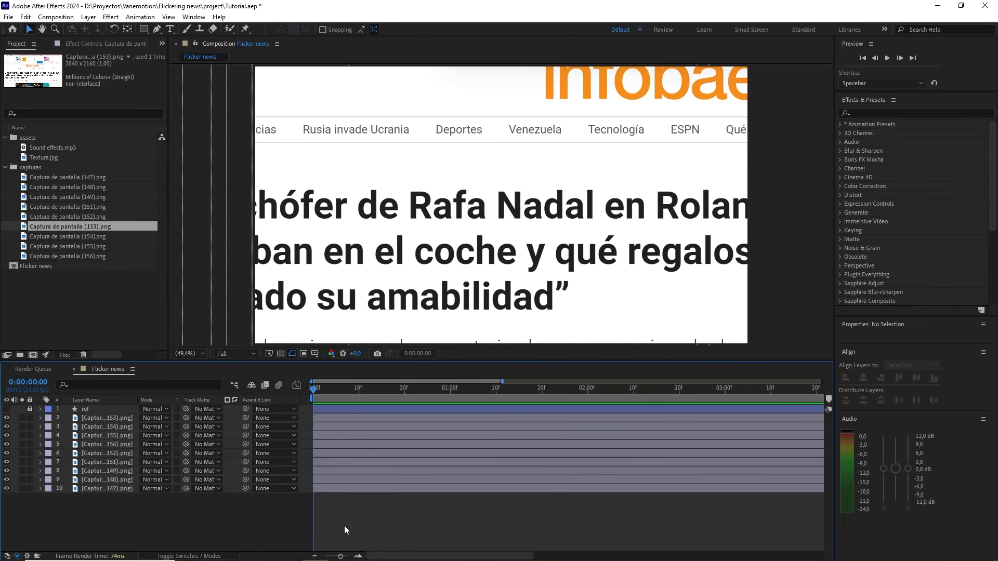
key(Page_Down)
key(Page_Down)
key(Page_Down)
drag(344, 525, 98, 416)
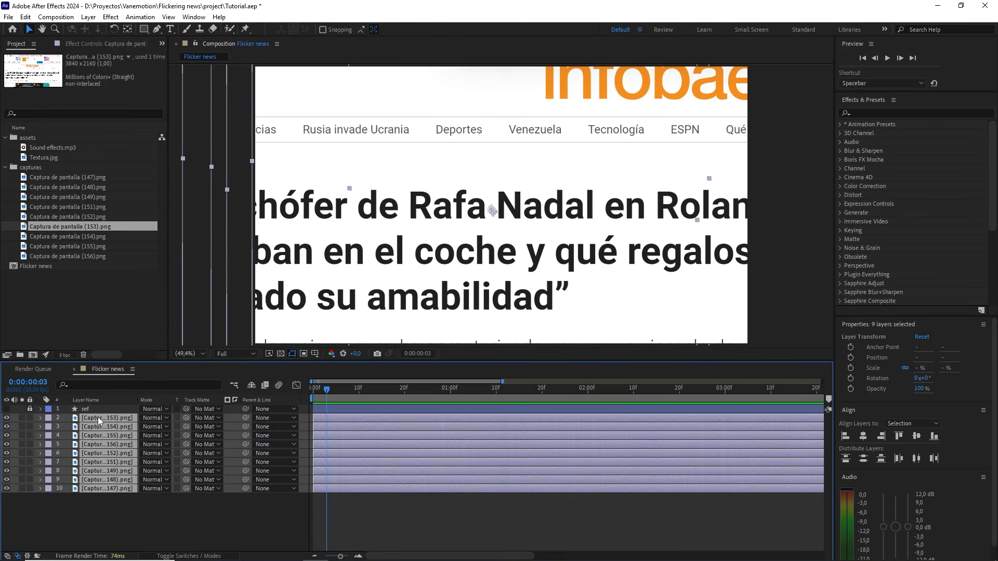
click(25, 17)
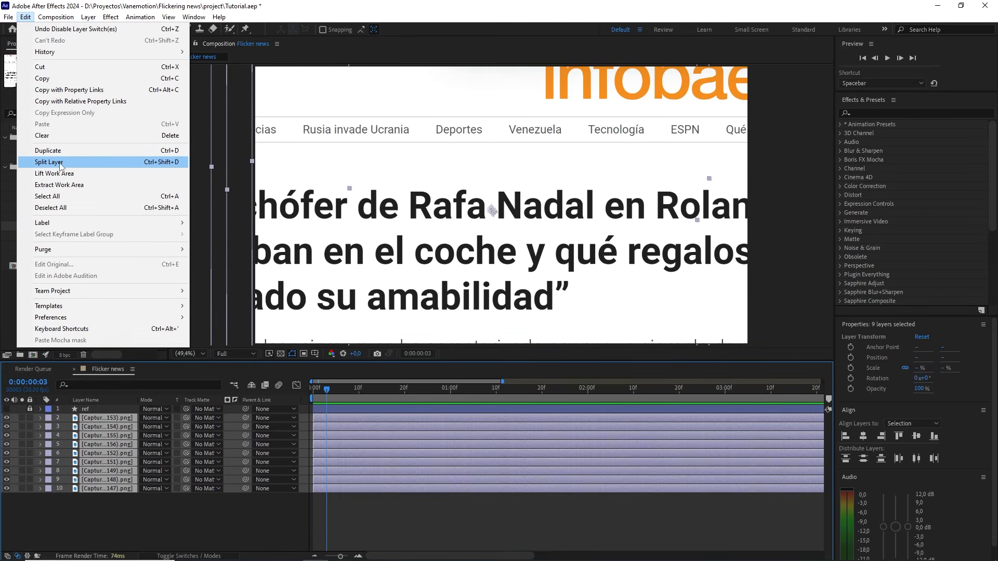
click(48, 162)
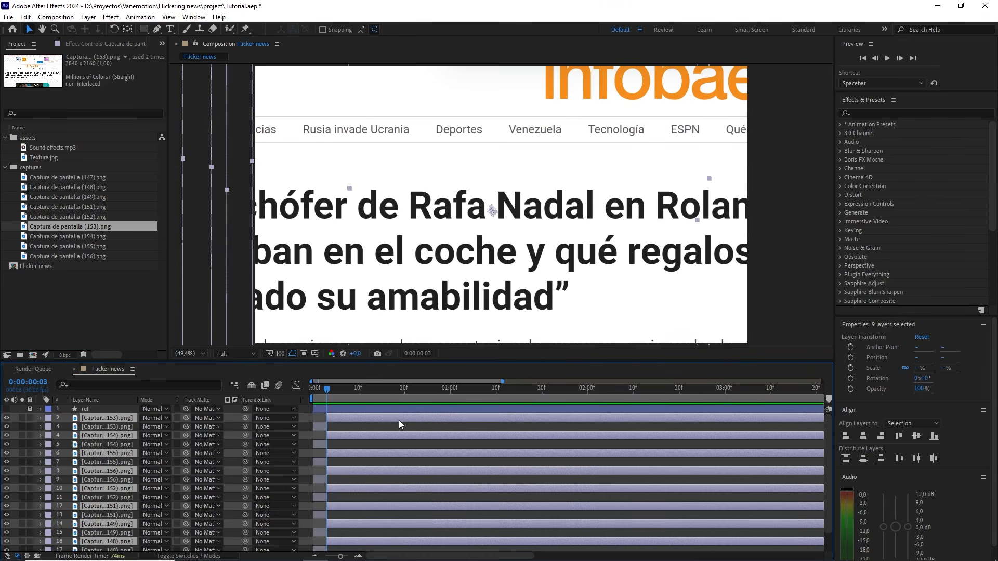
key(Delete)
- Sequence the nine trimmed screenshot layers one after another without overlap
drag(142, 511, 75, 425)
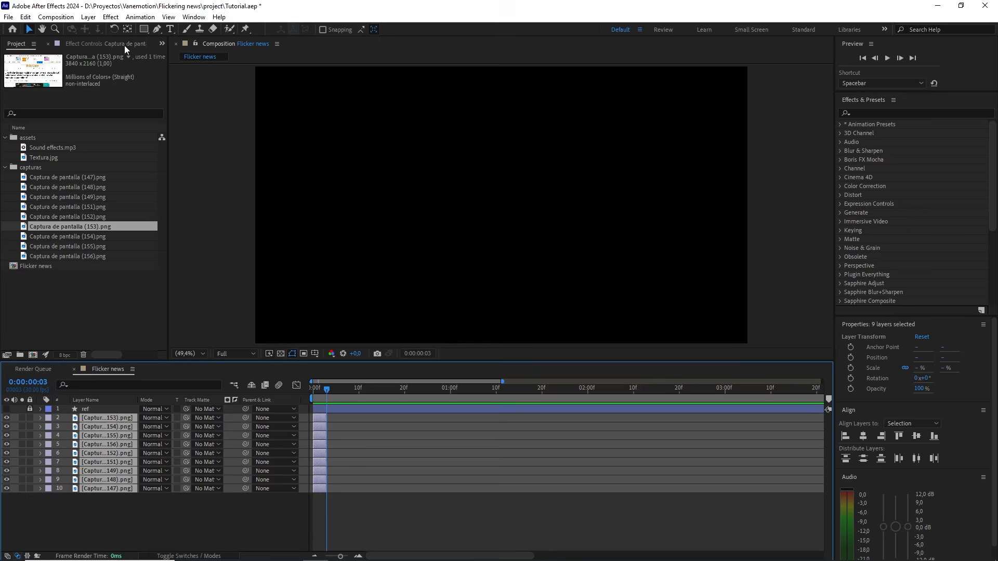
click(140, 17)
mouse_move(232, 122)
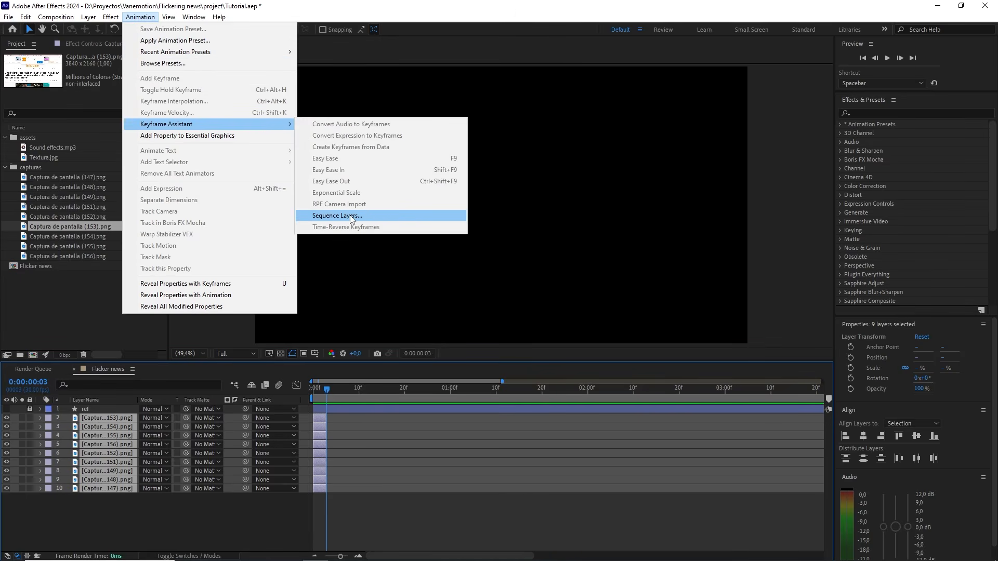
click(337, 216)
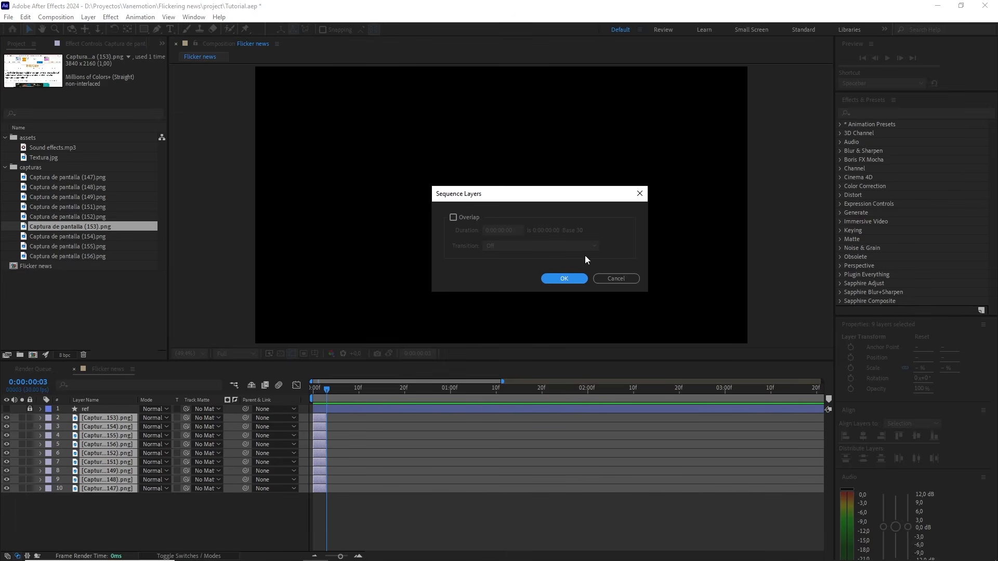
click(565, 279)
- End the work area at frame 26, where the last screenshot ends, and trim the composition to the work area
drag(333, 395, 435, 395)
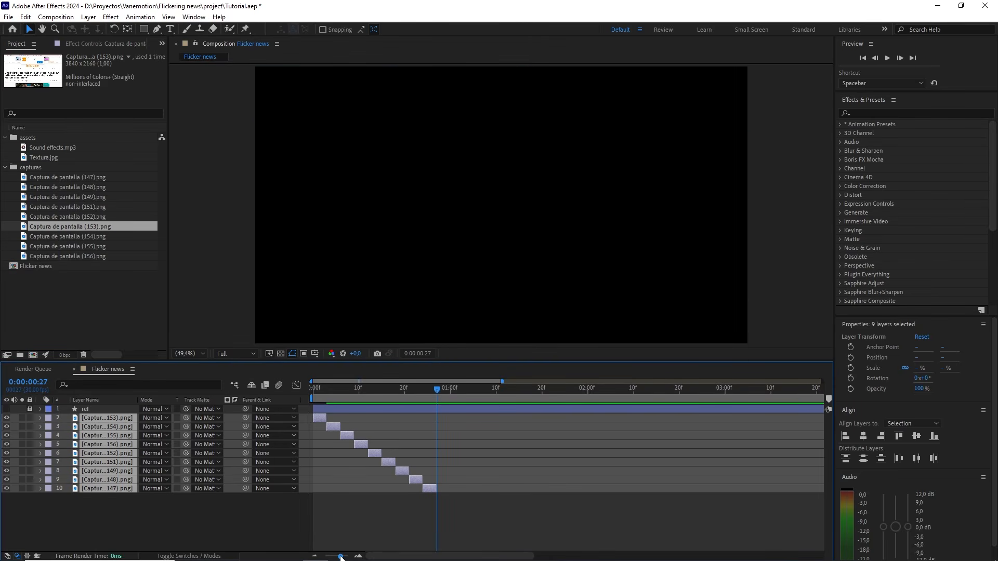
drag(341, 557, 346, 558)
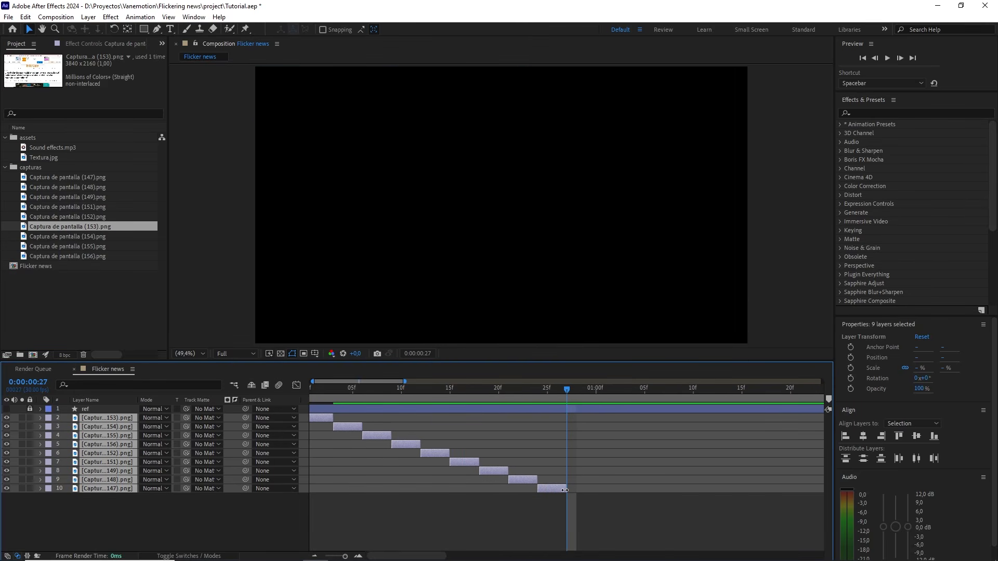
key(Page_Up)
key(n)
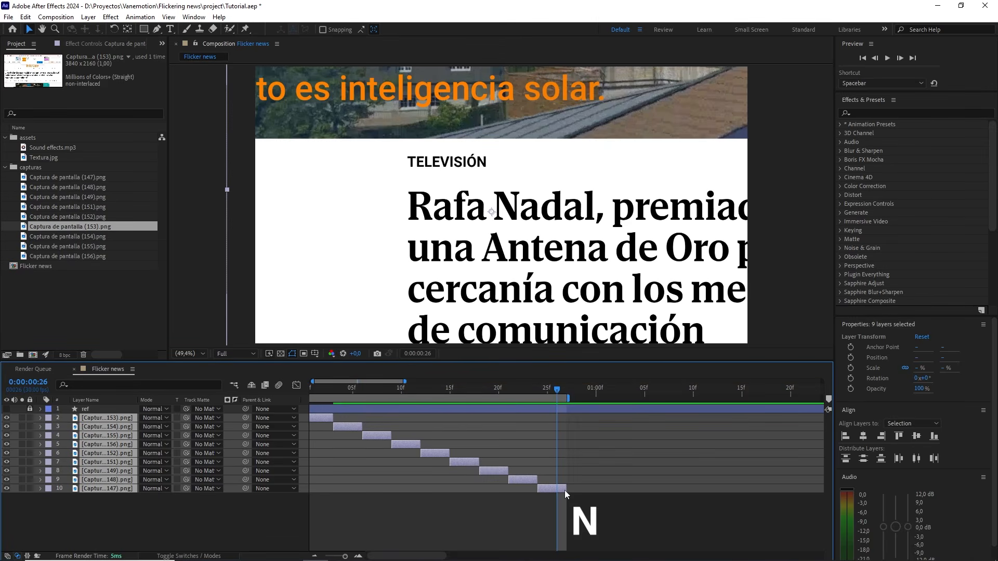
right_click(513, 398)
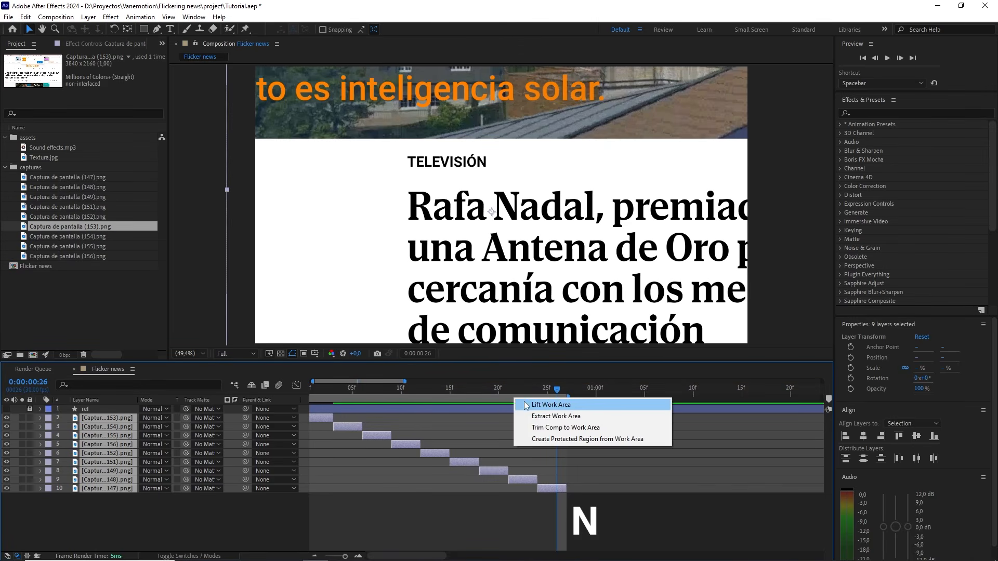
click(585, 428)
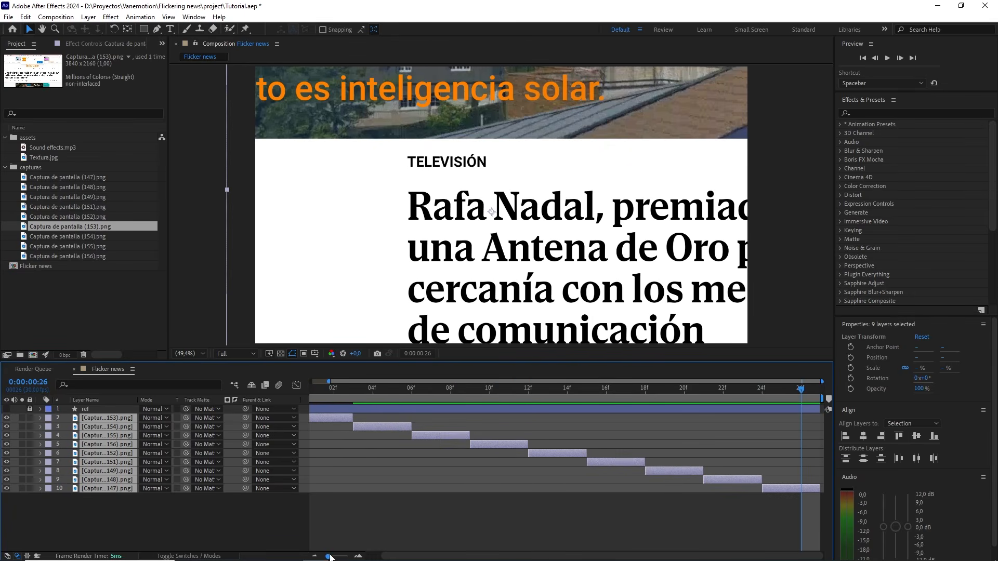
drag(330, 556, 302, 556)
- Preview the flickering headline sequence from the first frame
click(302, 507)
drag(369, 390, 297, 389)
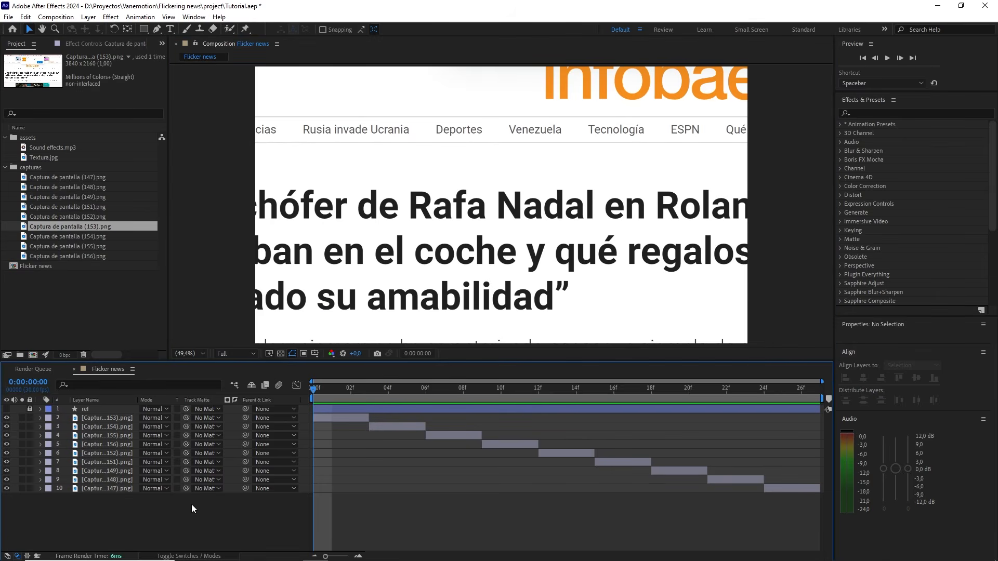
key(space)
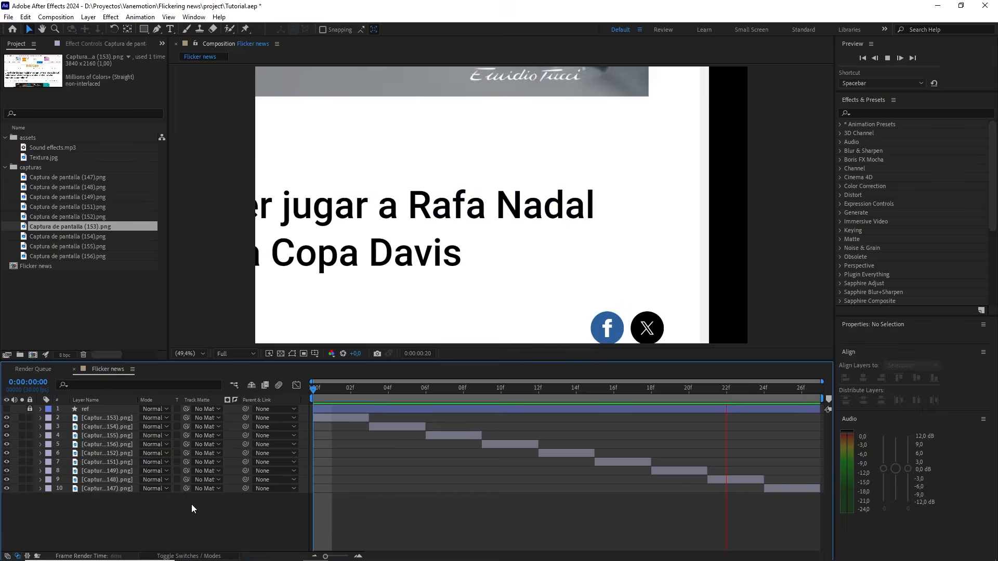
key(space)
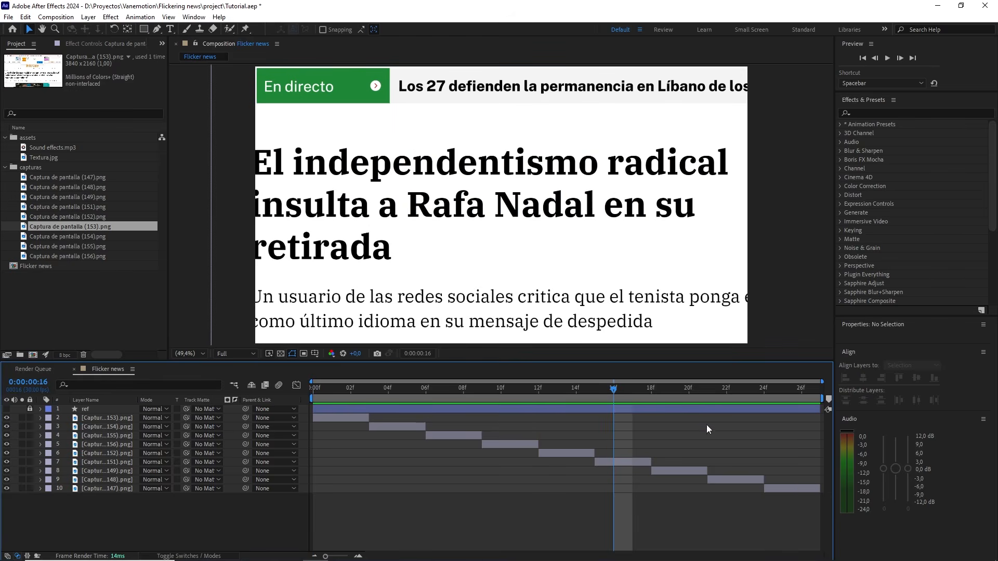
- With the transparency grid shown, apply CC RepeTile to the (155) layer and set Expand Right to 390
drag(756, 394, 440, 405)
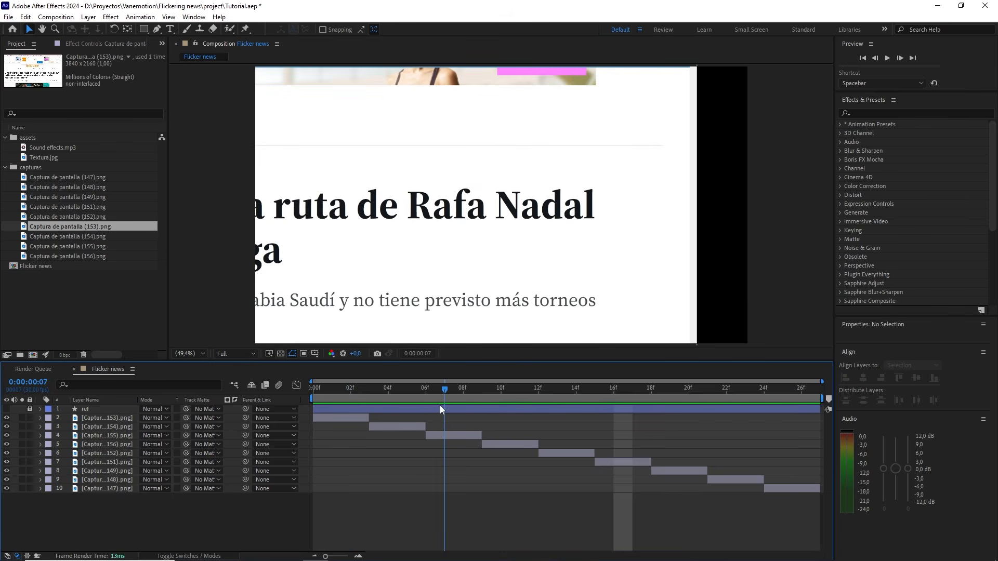
click(280, 353)
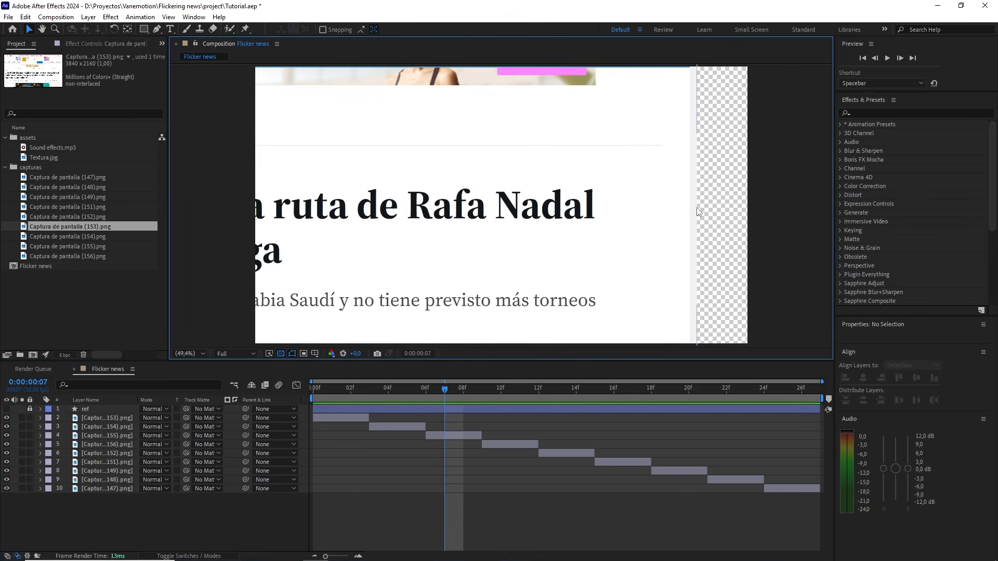
click(873, 112)
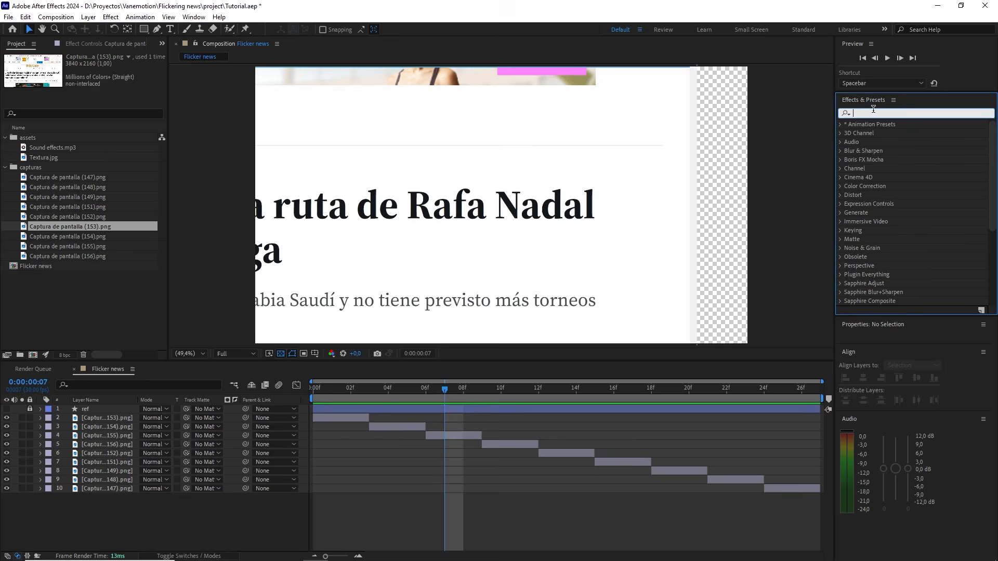
text(cc re)
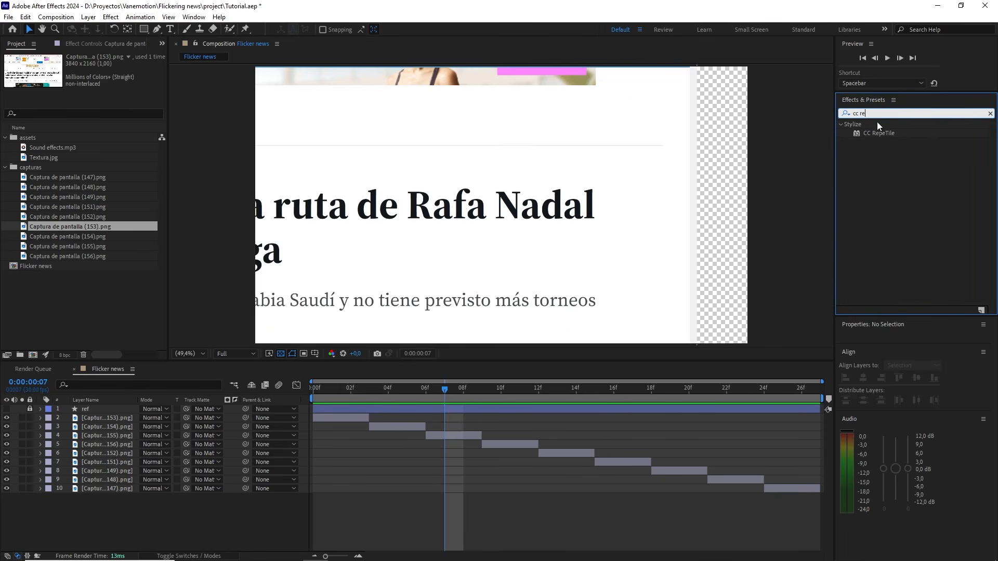
drag(881, 132, 444, 435)
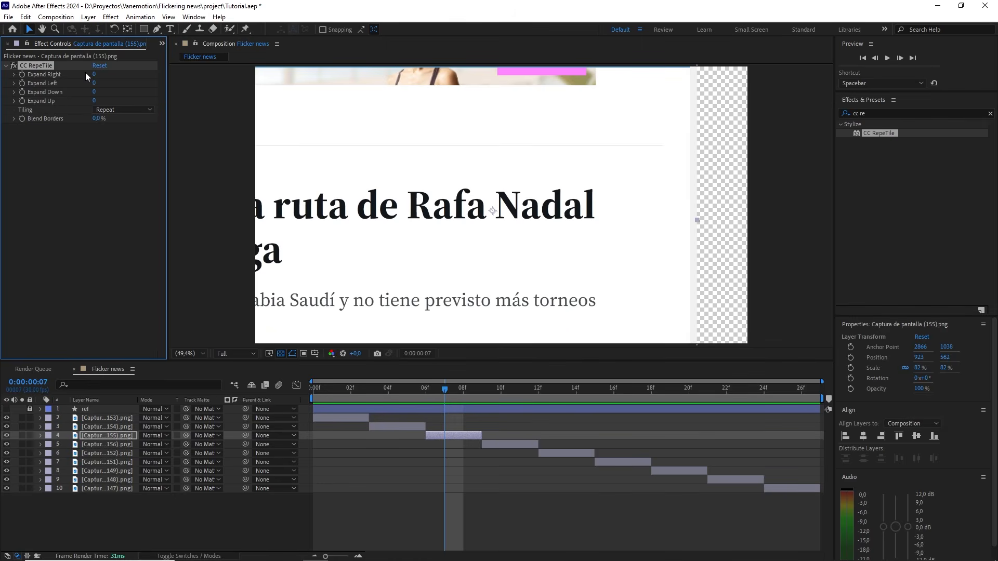
drag(94, 74, 290, 68)
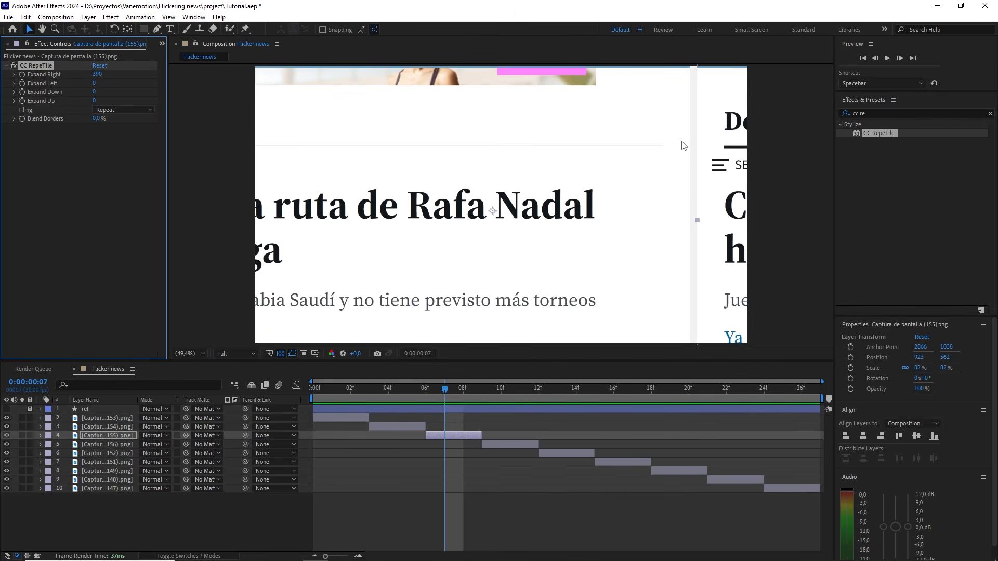
- Try Checker 180 deg tiling for the (155) layer's CC RepeTile effect and return it to Repeat
click(134, 110)
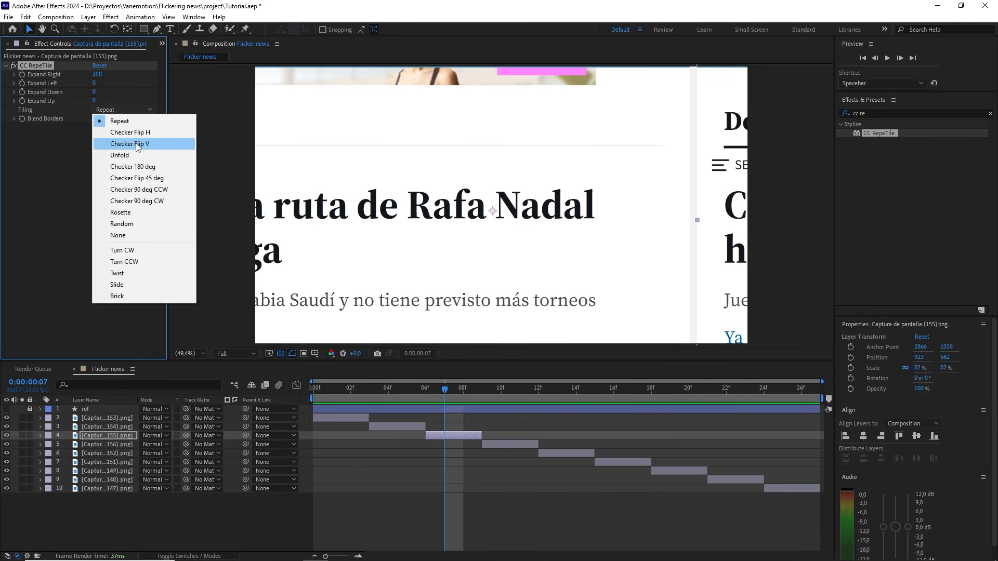
click(139, 166)
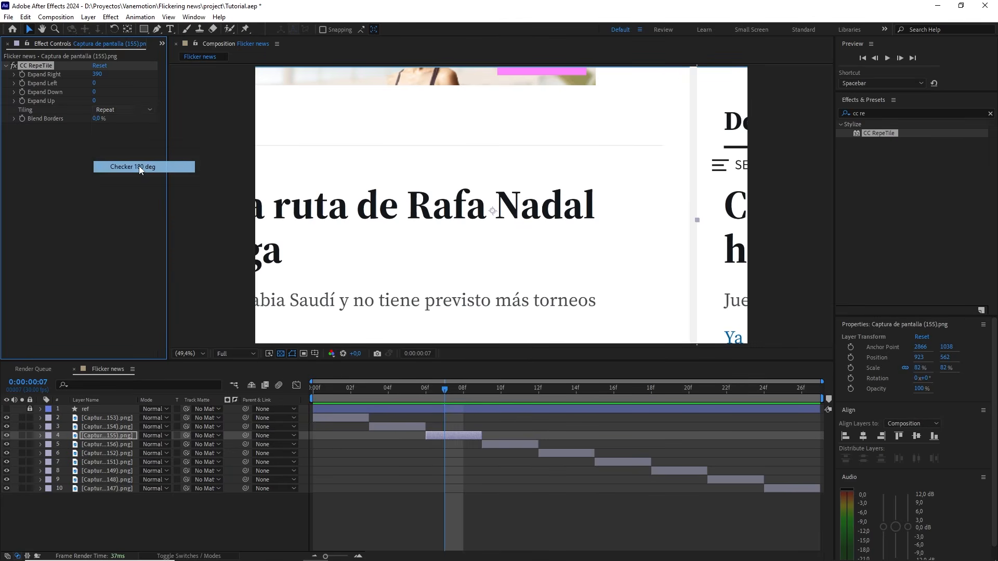
click(127, 109)
click(116, 121)
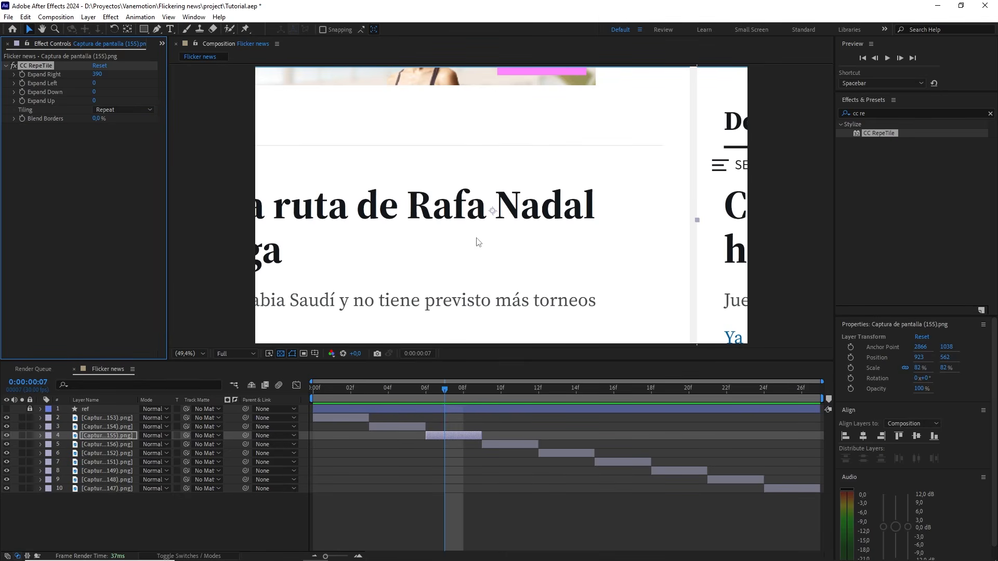
- Apply CC RepeTile to the (156) layer with Expand Left at 546 and Checker 180 deg tiling
drag(446, 394, 492, 395)
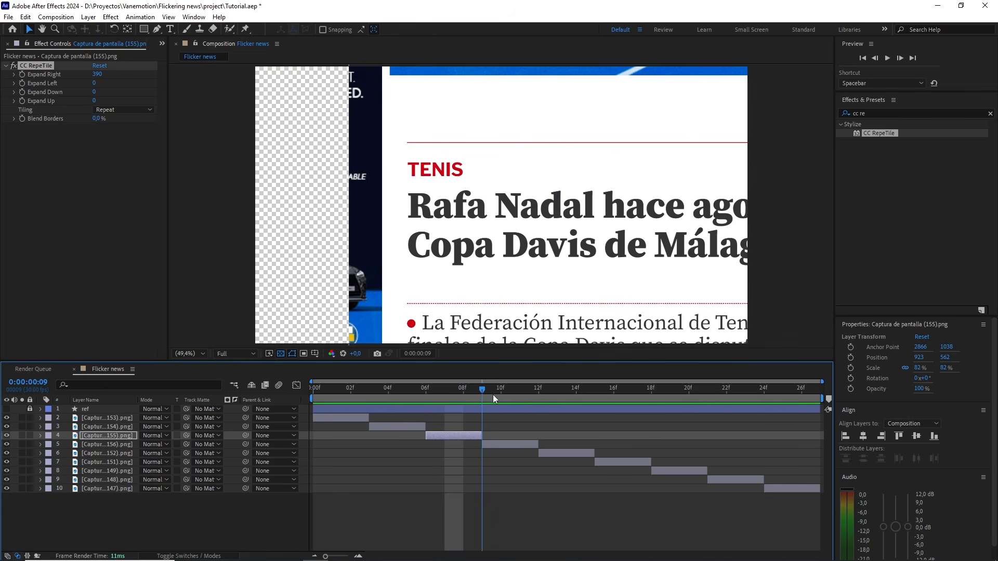
click(493, 394)
click(506, 444)
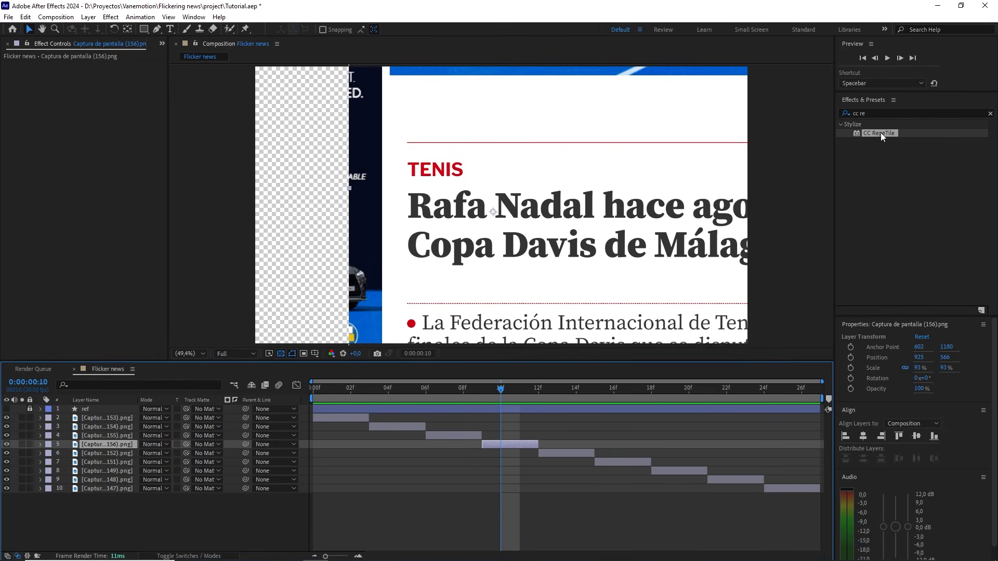
drag(883, 132, 509, 442)
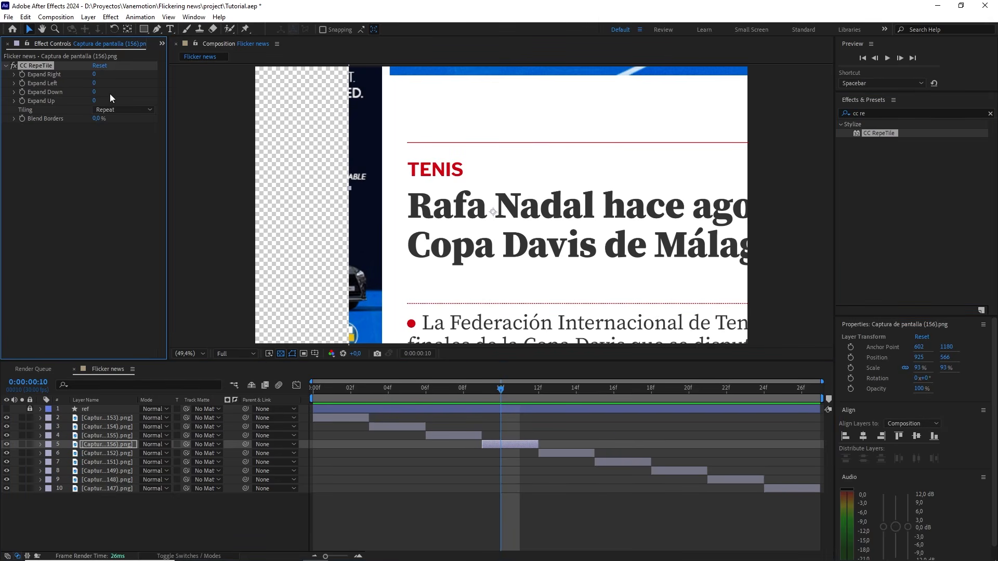
drag(95, 83, 385, 90)
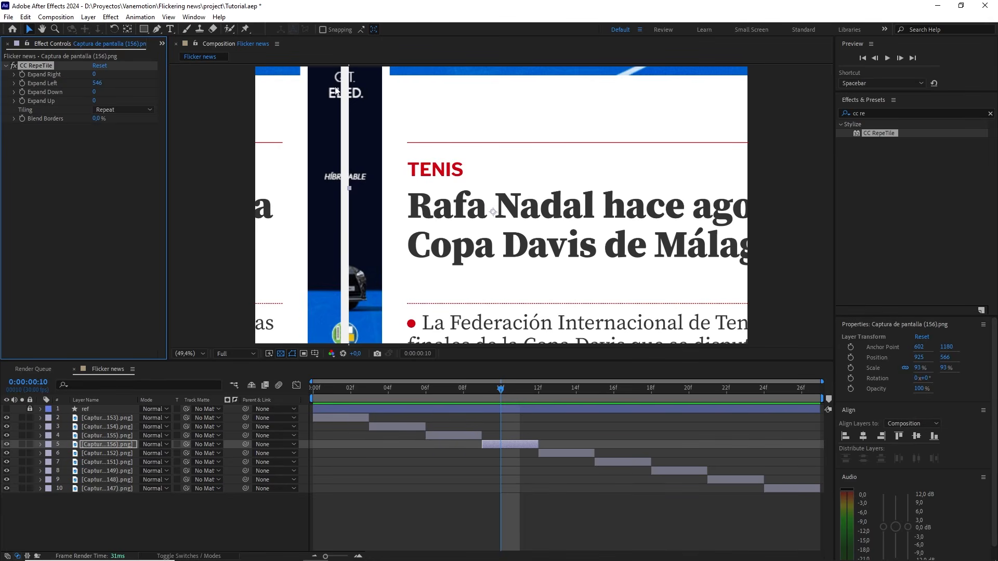
click(135, 109)
click(147, 166)
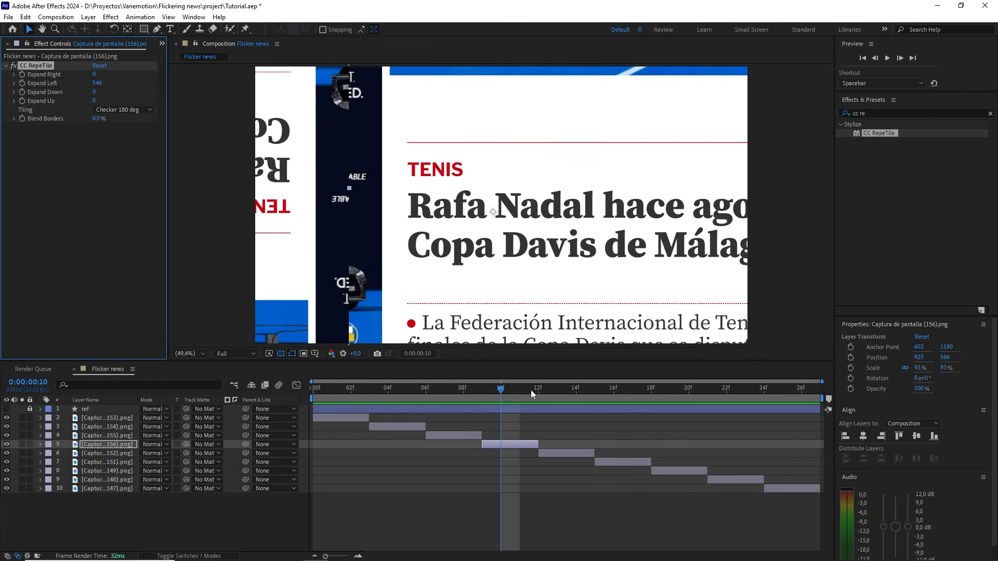
- Apply CC RepeTile to the (148) layer at frame 21 and set Expand Right to 282
drag(531, 390, 715, 395)
click(726, 479)
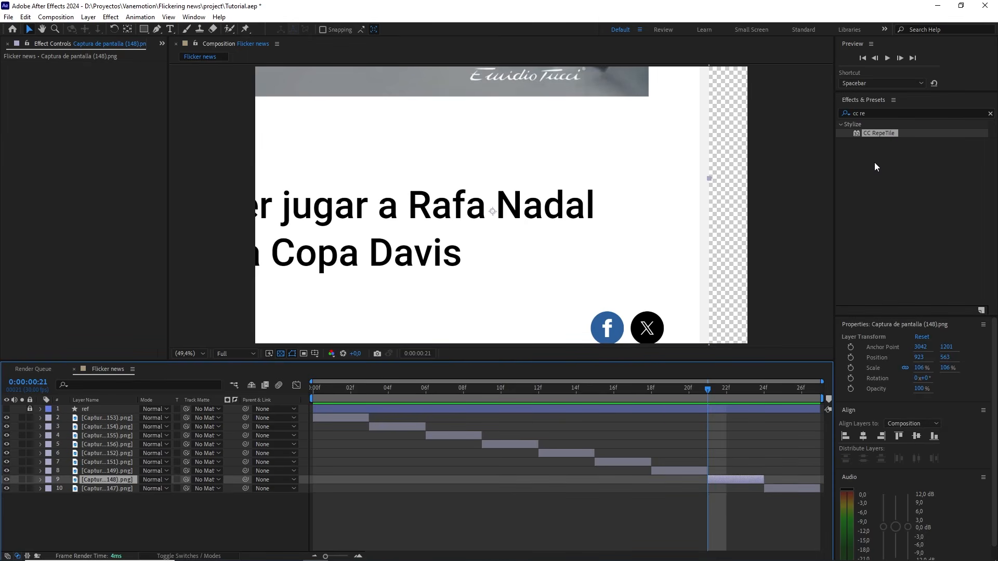
drag(878, 133, 735, 479)
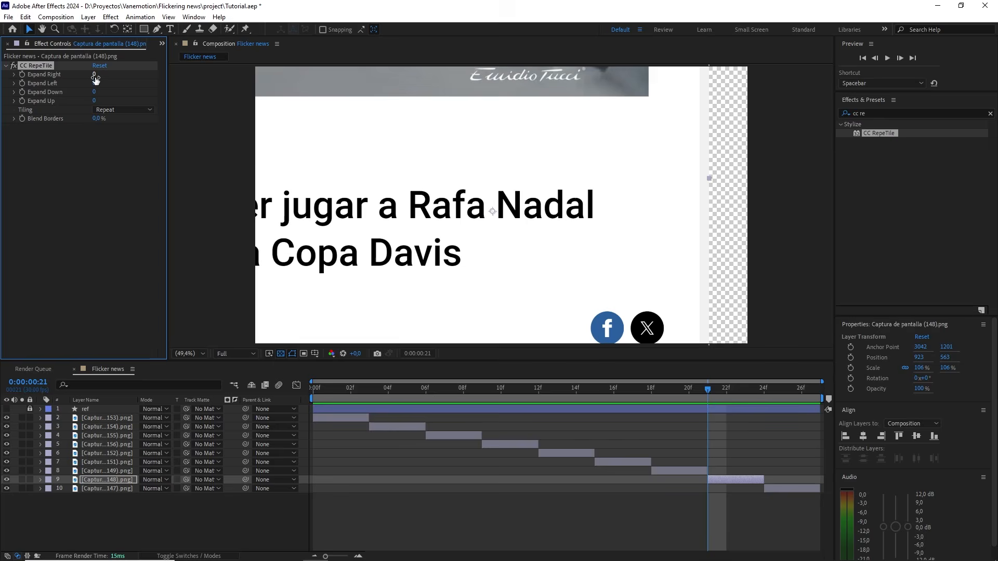
drag(95, 77, 236, 83)
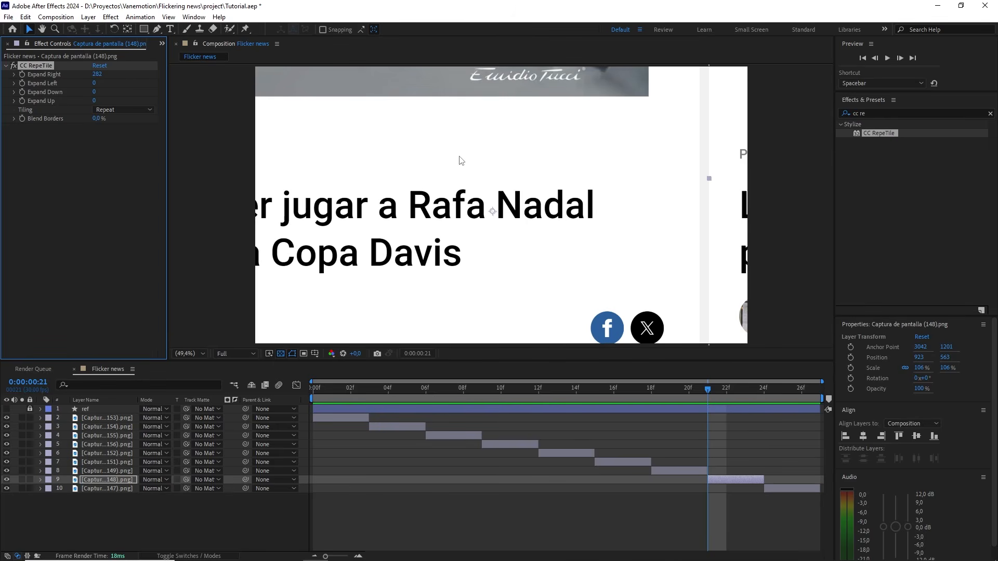
- Play the headline sequence from the first frame to check the filled edges, and return to the start
drag(739, 389, 313, 397)
click(243, 513)
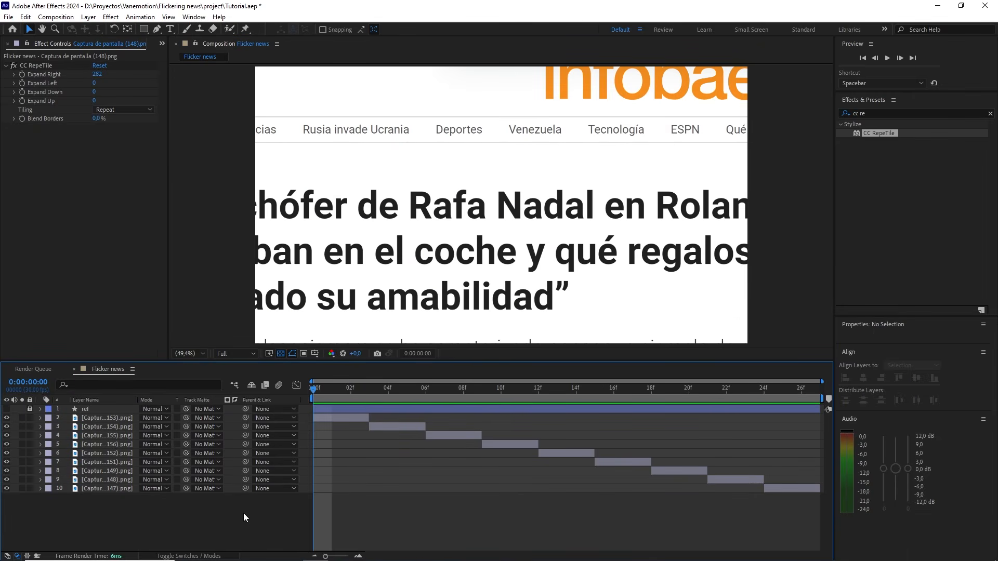
key(space)
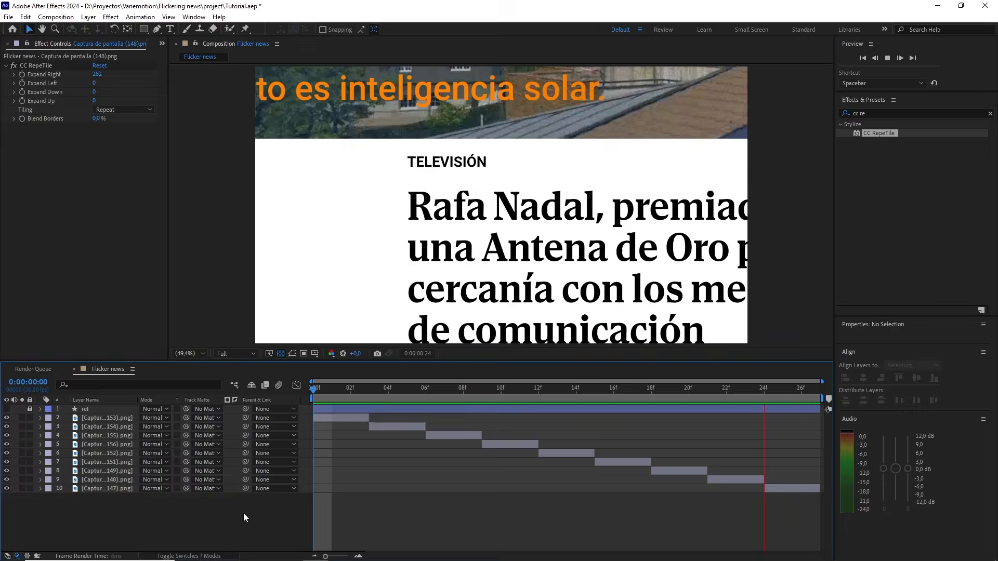
key(space)
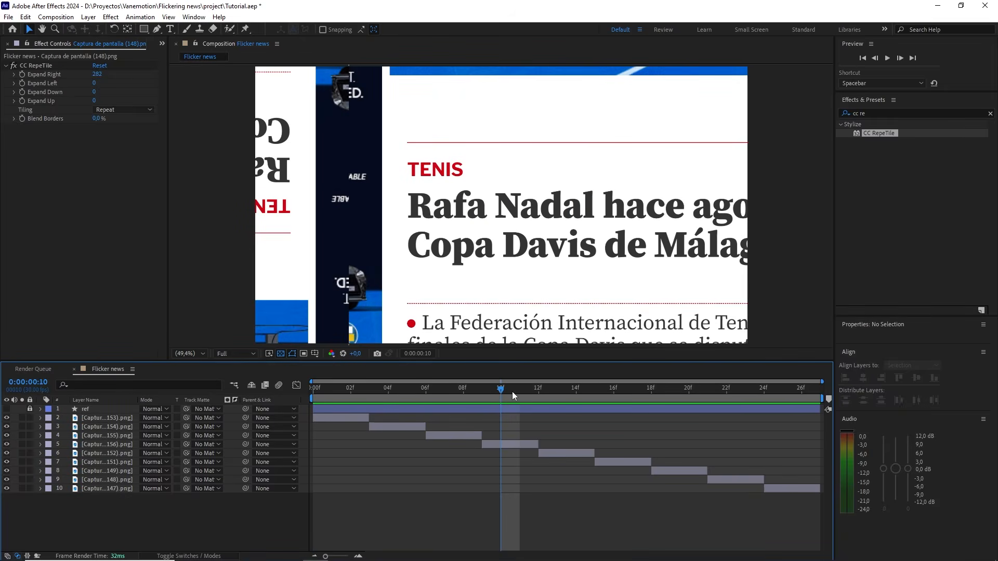
drag(512, 391, 313, 389)
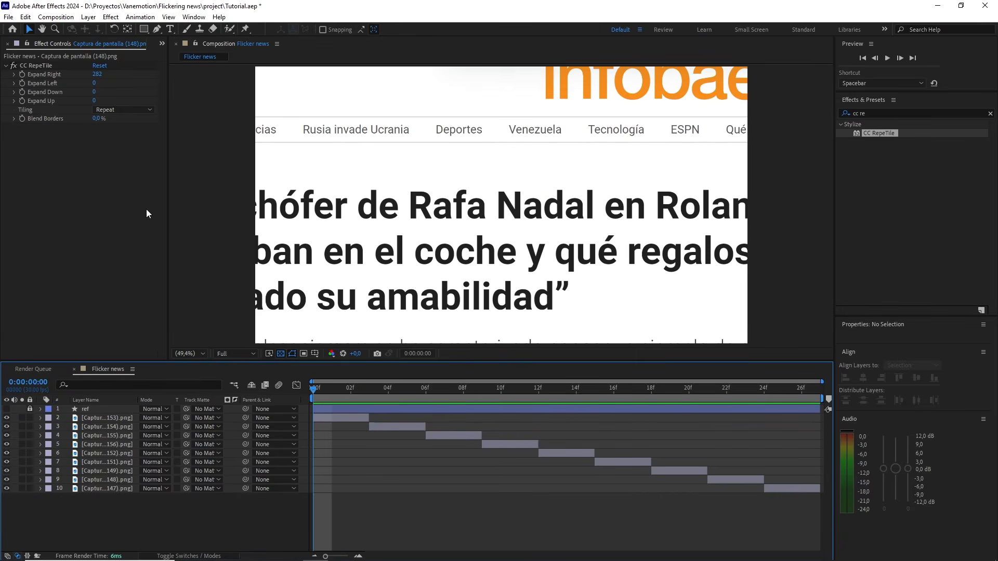
- Create a new composition from the Flicker news composition and rename it "Flicker news loop"
click(161, 43)
click(195, 58)
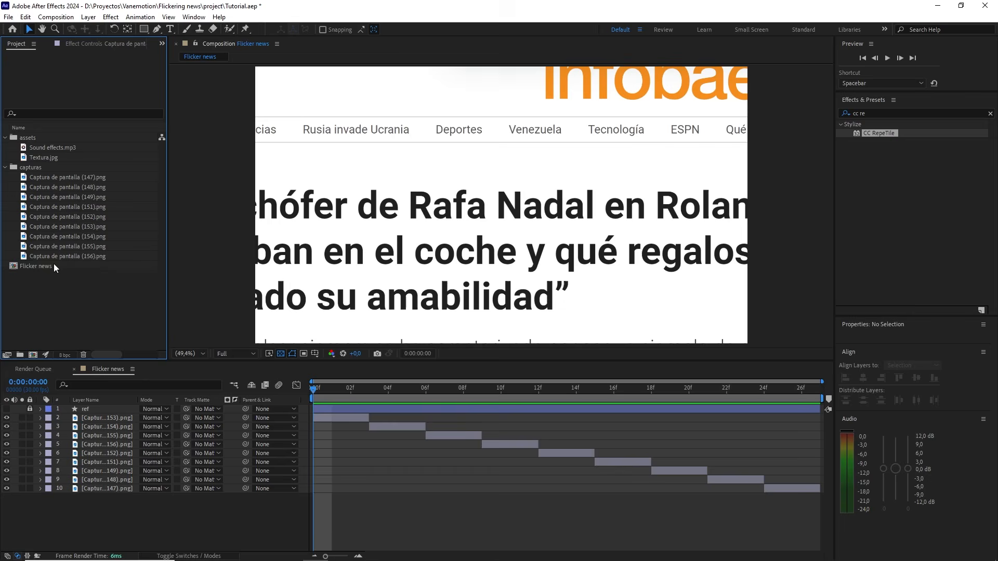
click(38, 268)
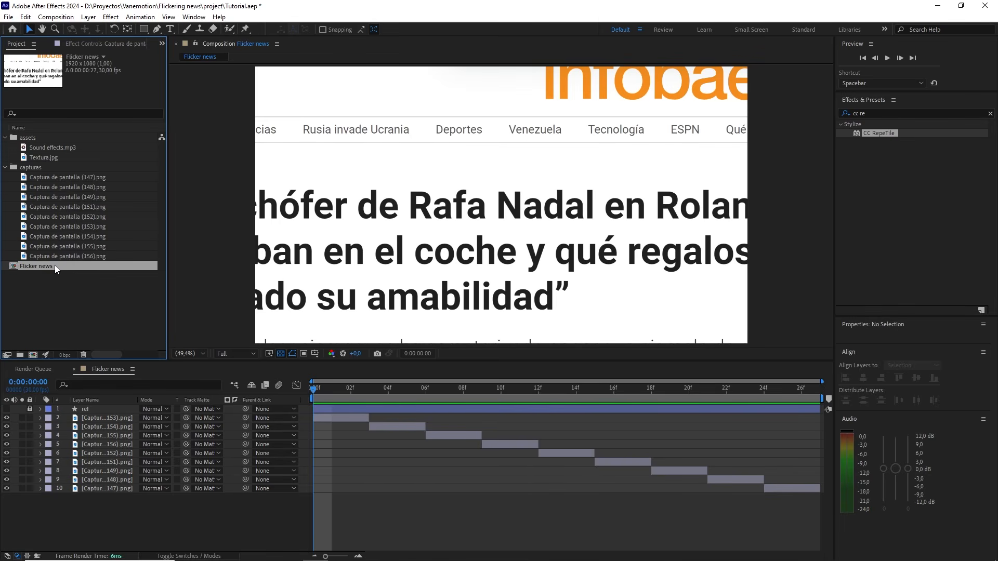
drag(54, 265, 33, 358)
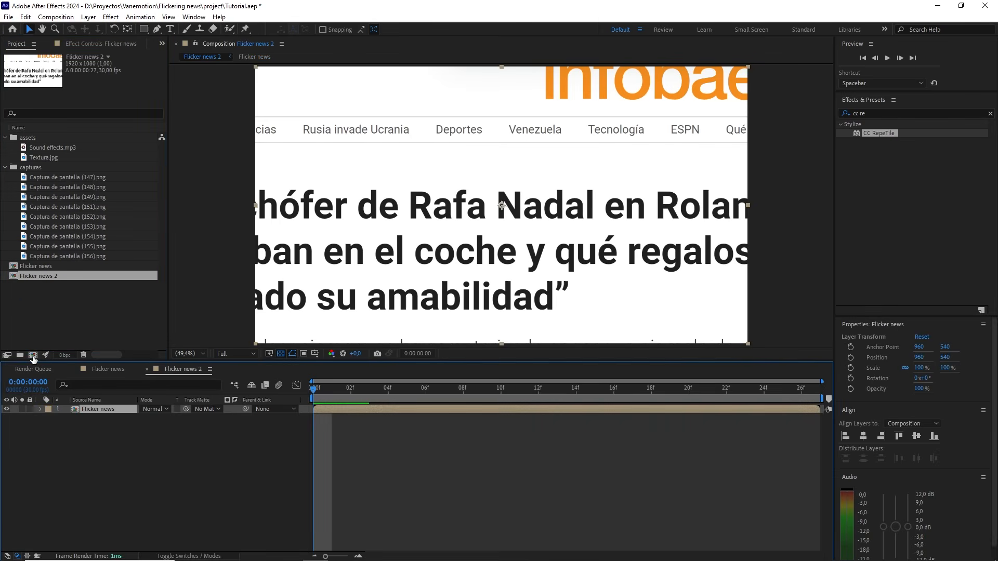
right_click(62, 276)
click(98, 445)
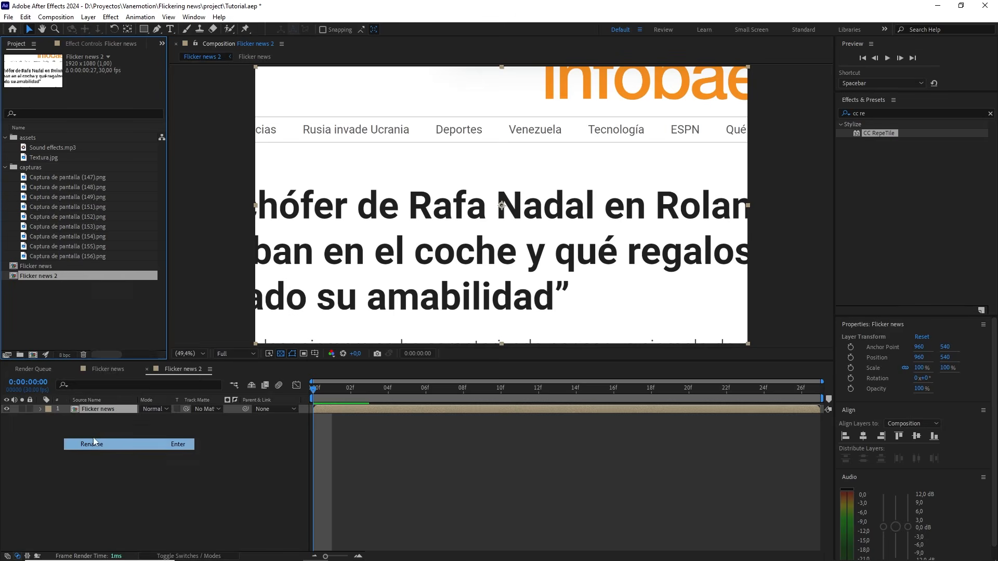
drag(56, 277, 72, 279)
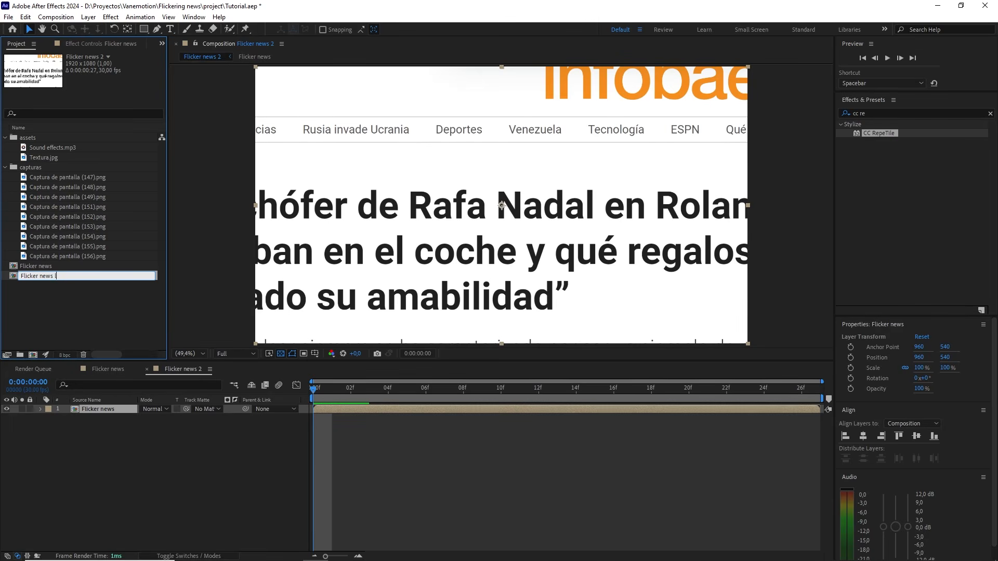
click(66, 304)
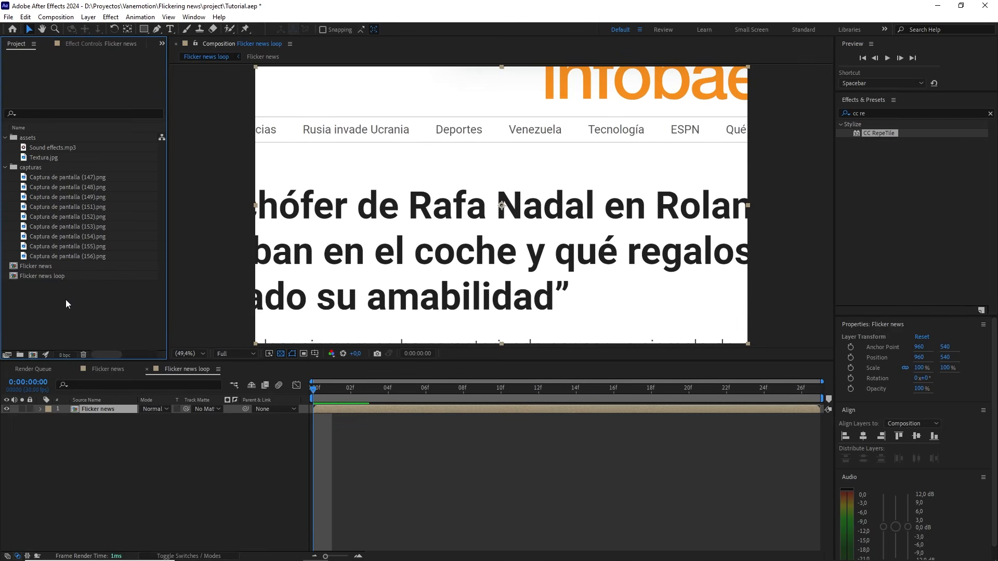
- Set the Flicker news loop composition's duration to 10 seconds
click(55, 16)
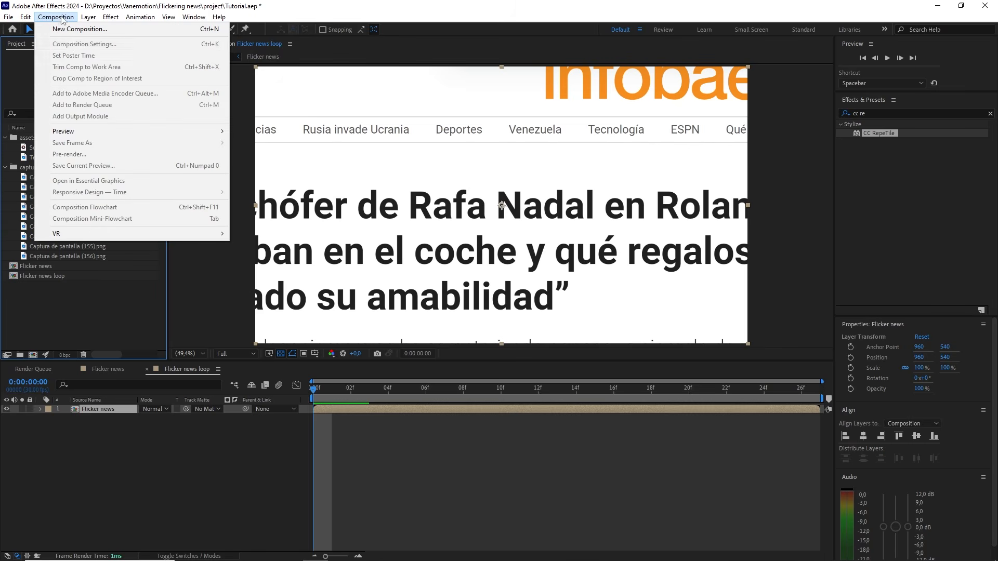
click(108, 400)
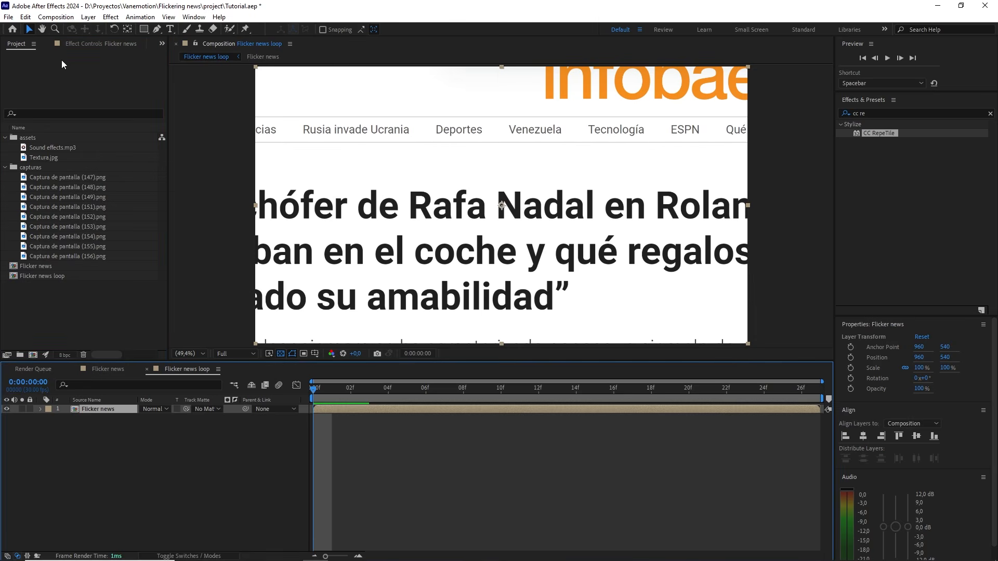
click(55, 17)
click(69, 45)
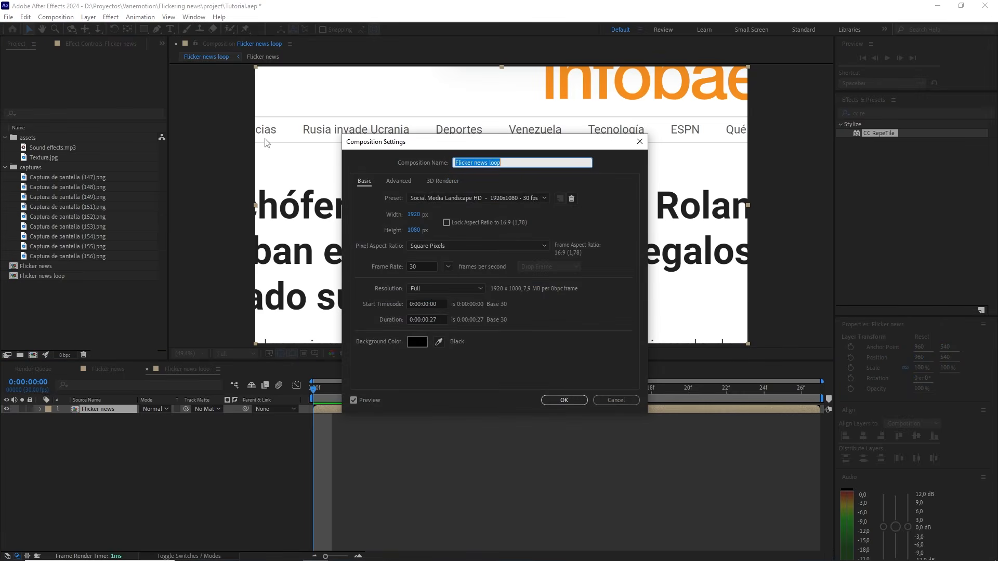
drag(443, 320, 380, 319)
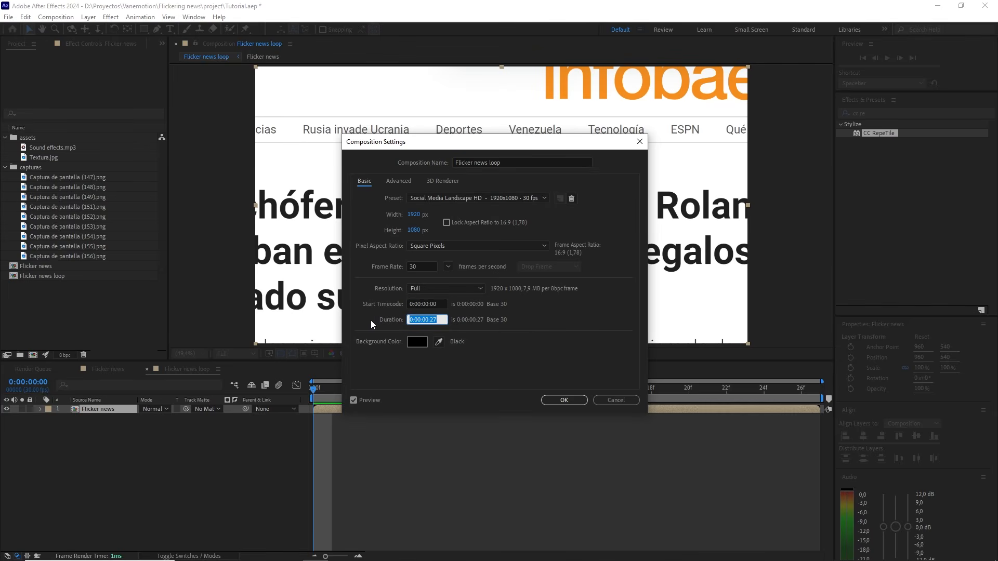
text(1000)
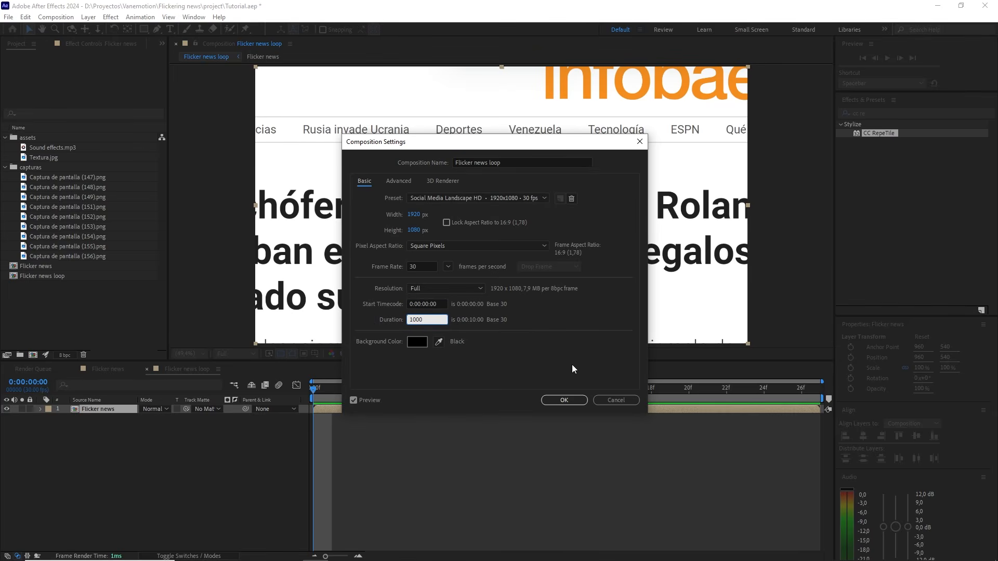
click(564, 400)
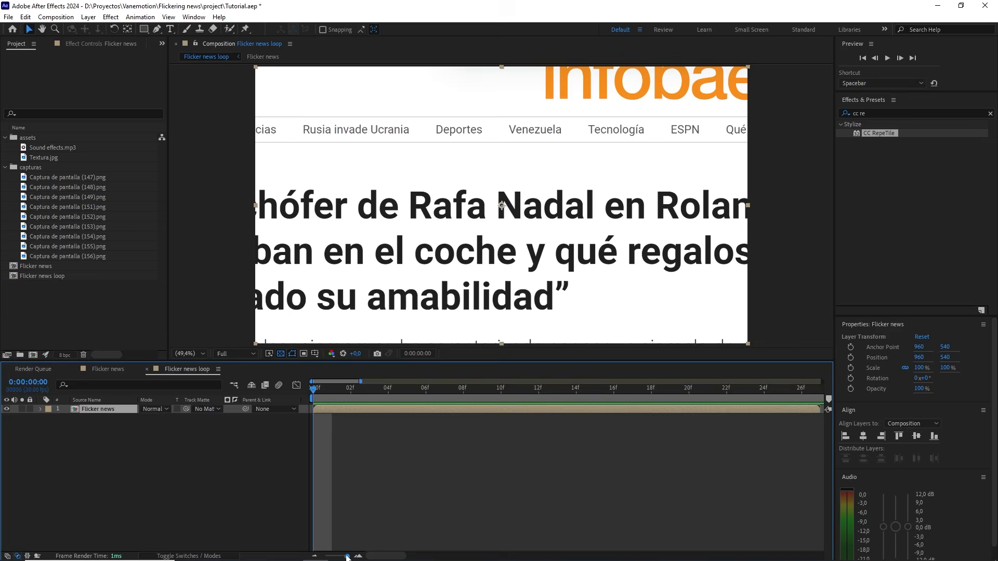
- Enable time remapping on the Flicker news layer and extend the layer to the composition's 10-second end
drag(347, 557, 323, 557)
drag(318, 389, 346, 388)
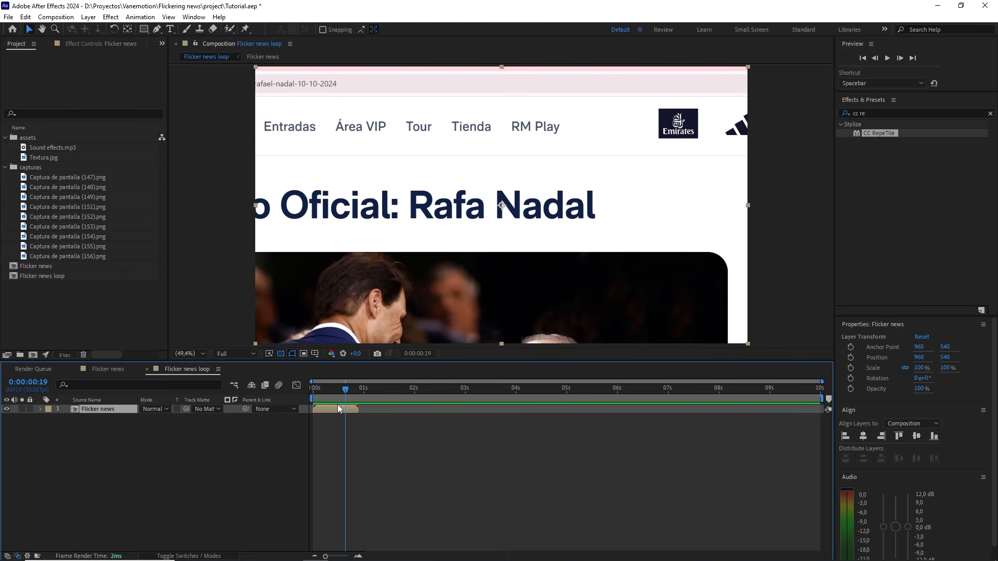
right_click(333, 409)
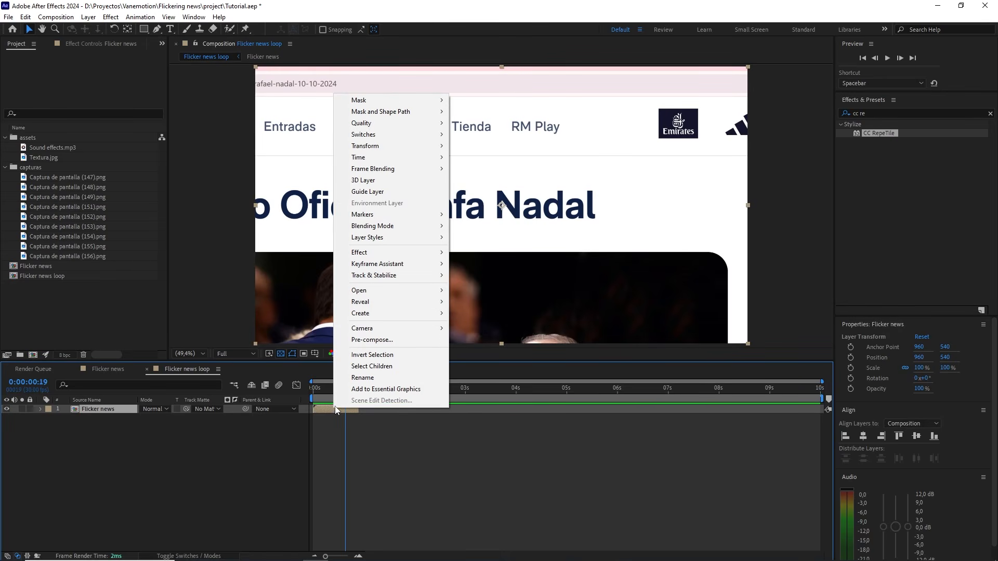
mouse_move(415, 160)
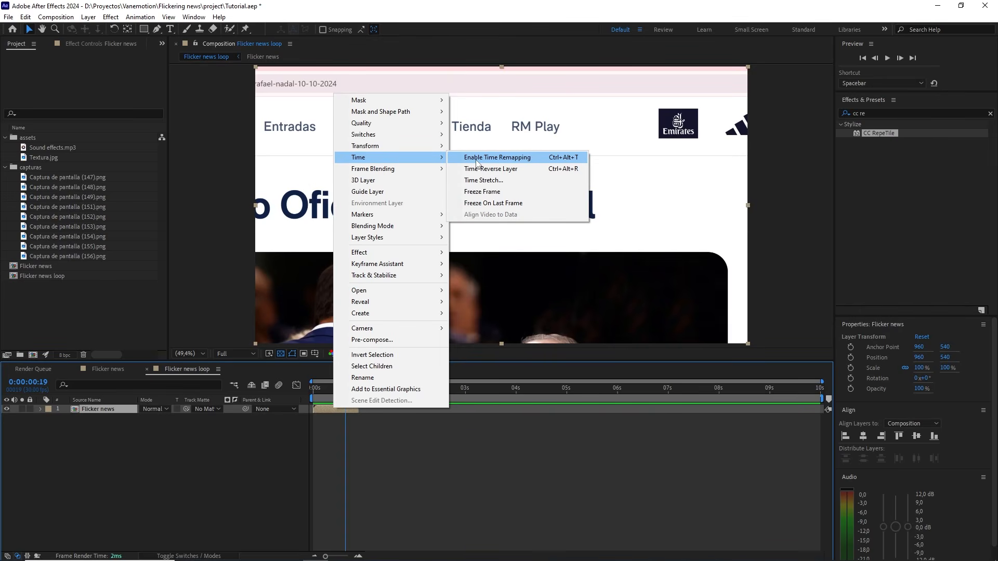
click(496, 158)
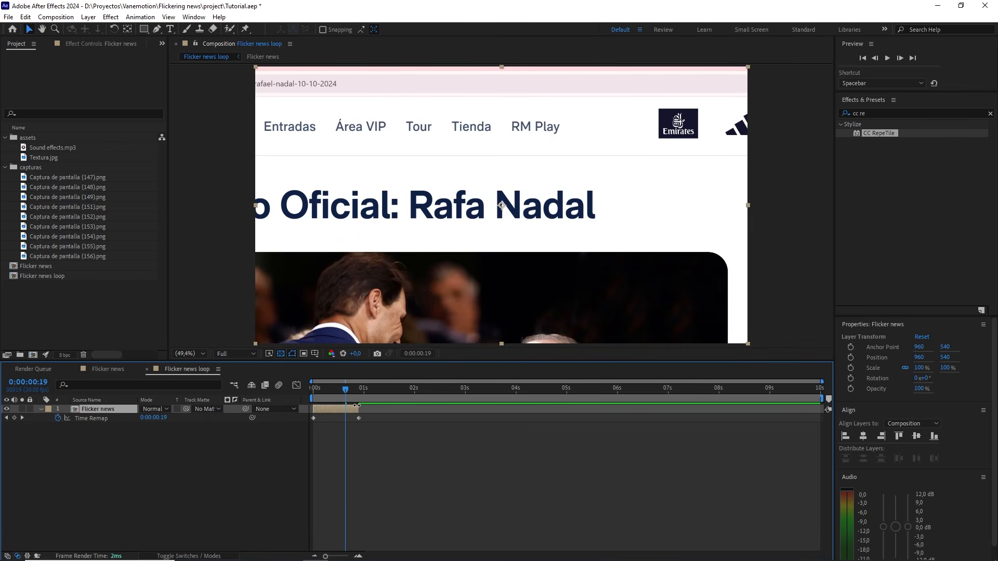
drag(356, 405, 823, 410)
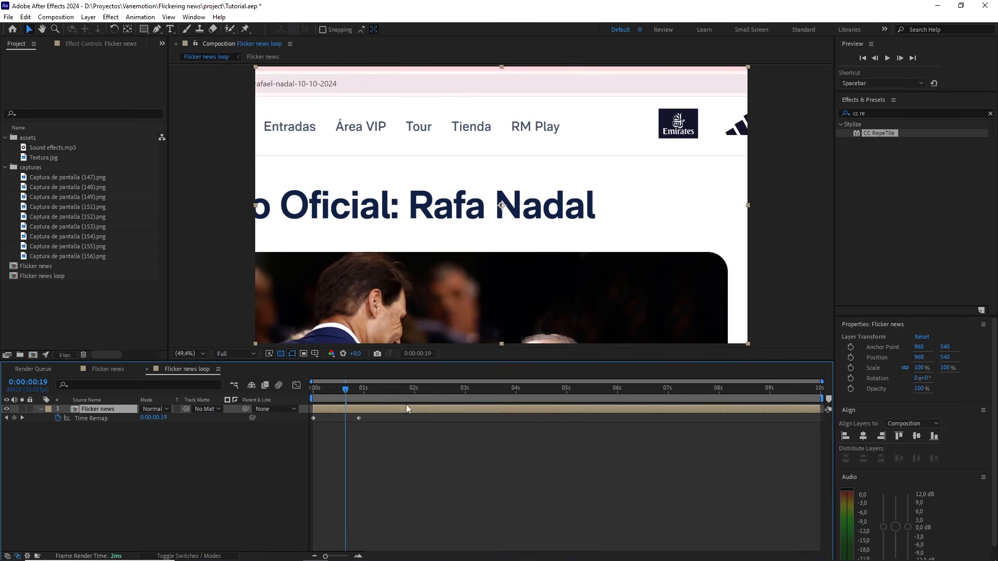
- Add a Time Remap keyframe at frame 26 and move it to frame 27, replacing the blank end keyframe
drag(342, 389, 359, 390)
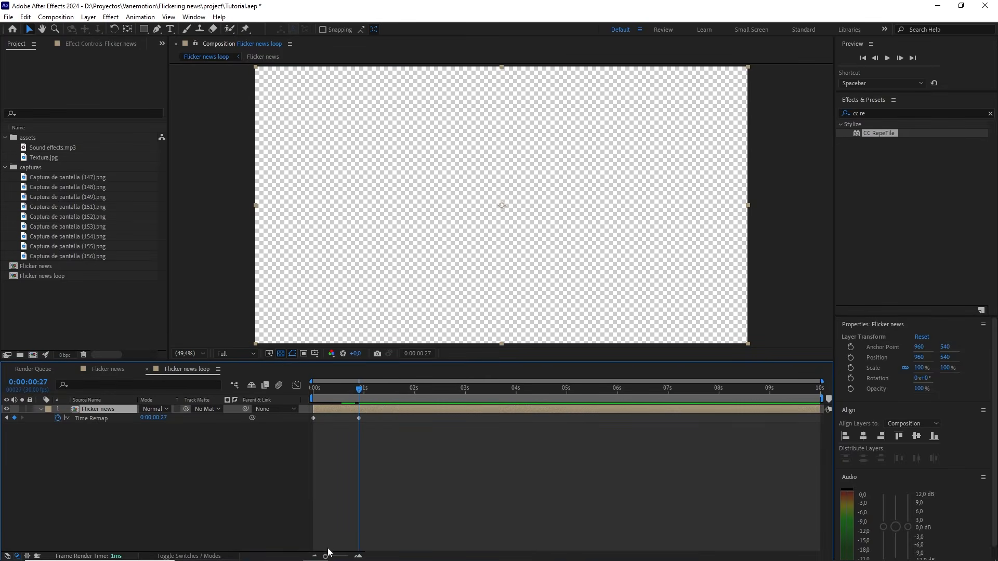
drag(326, 556, 339, 556)
drag(420, 390, 420, 390)
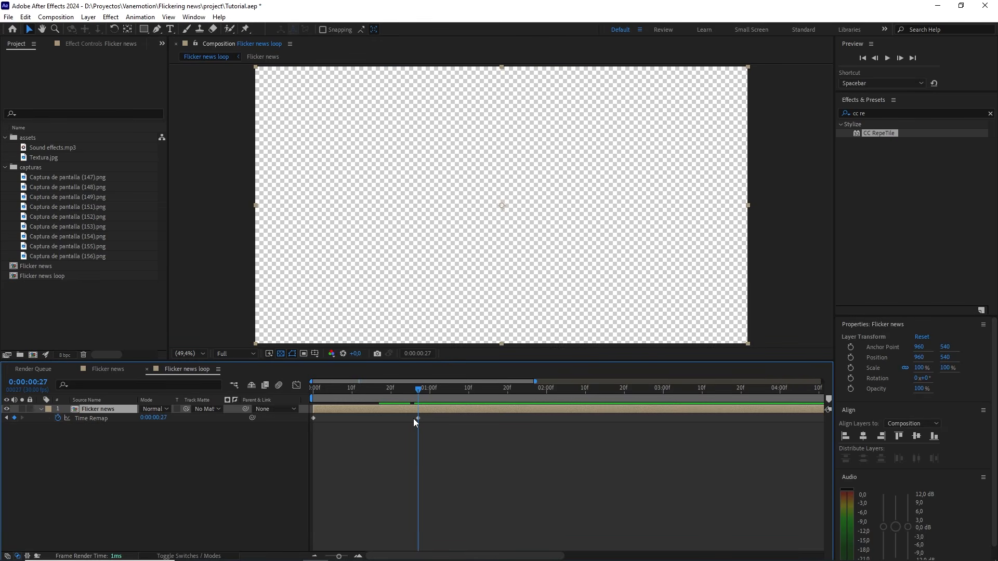
key(Page_Up)
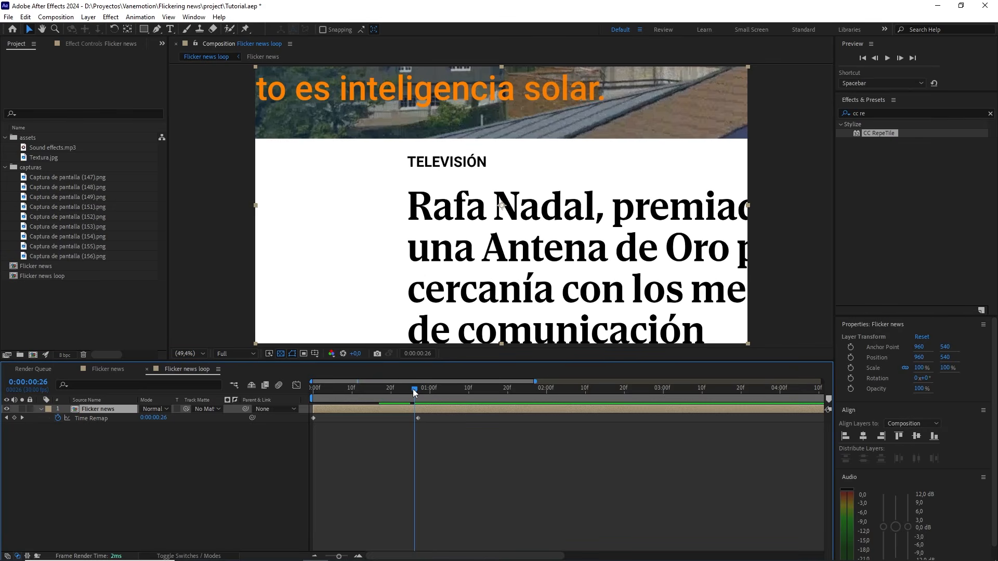
click(14, 418)
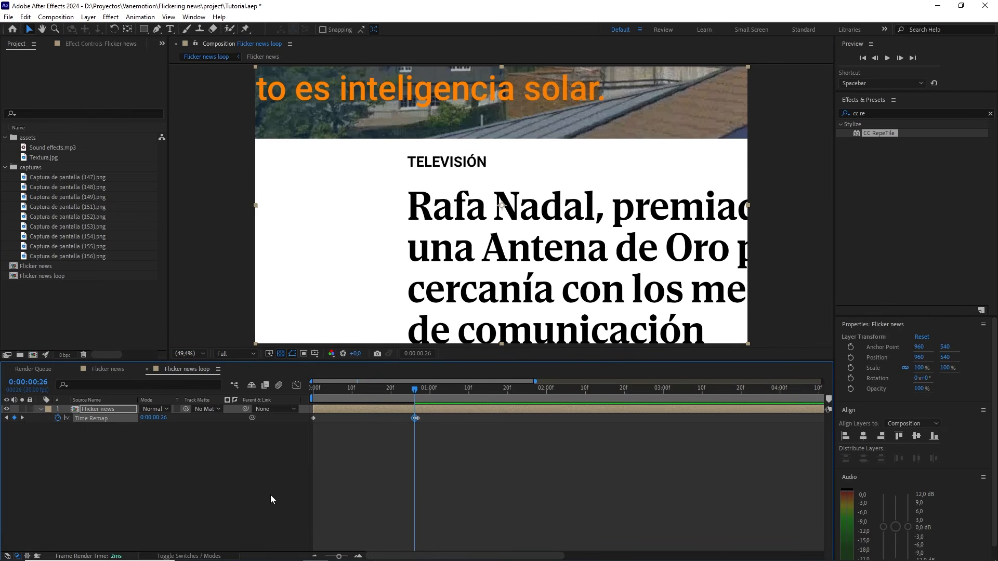
click(343, 555)
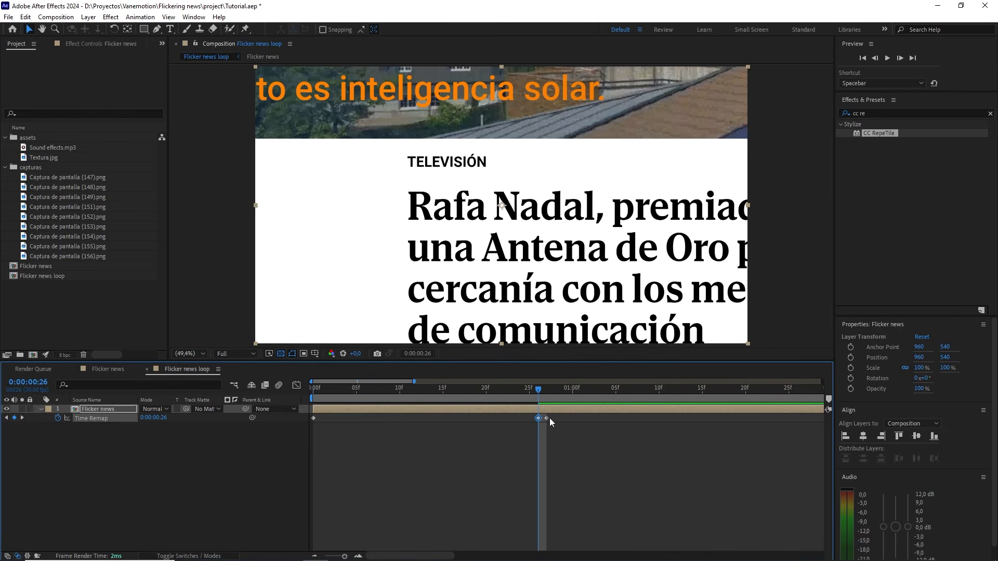
drag(548, 418, 539, 422)
drag(541, 421, 547, 422)
- Add the expression loopOut() to the Flicker news layer's Time Remap property
drag(345, 557, 336, 557)
drag(385, 391, 472, 383)
click(216, 451)
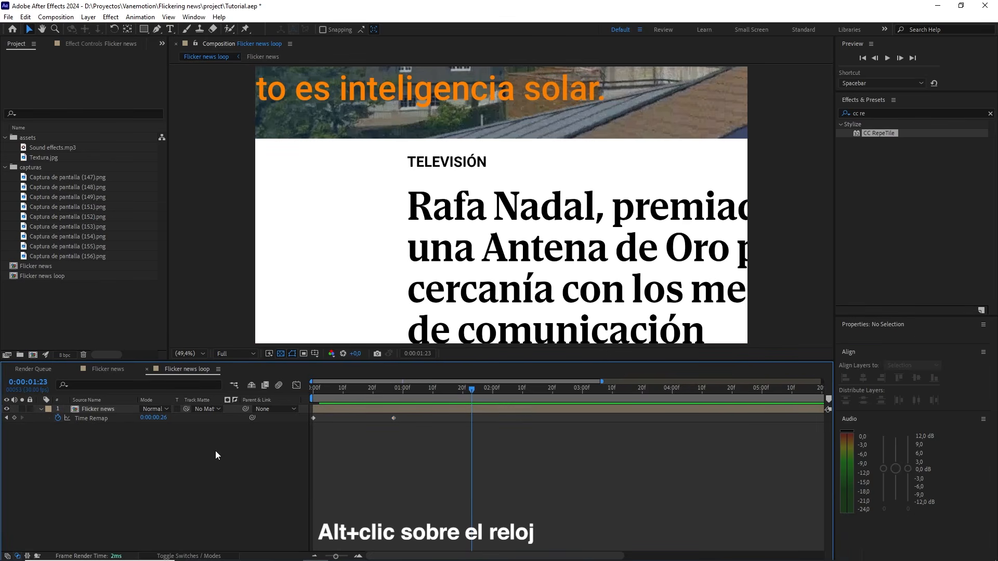
alt+click(58, 419)
text(loopOut())
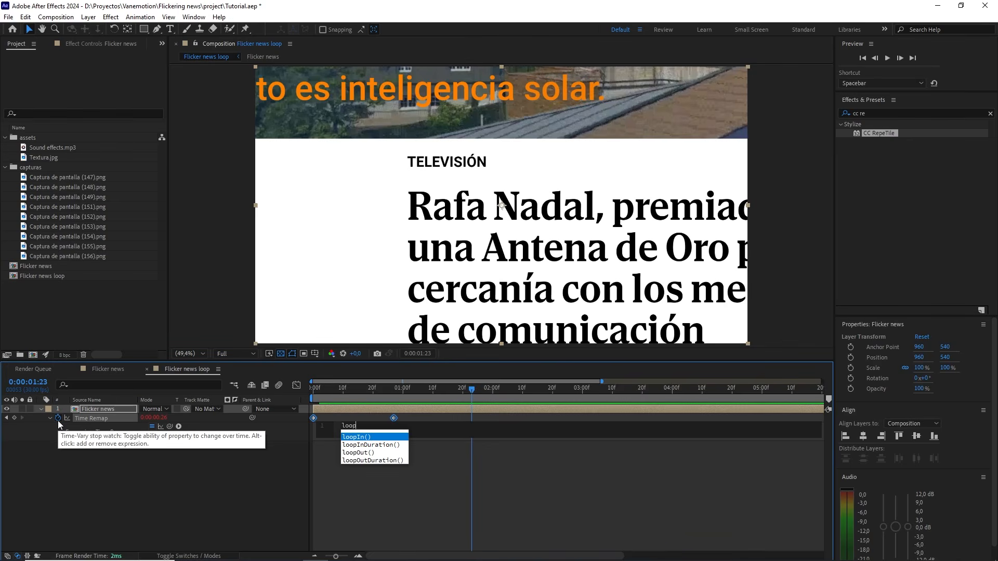
click(176, 475)
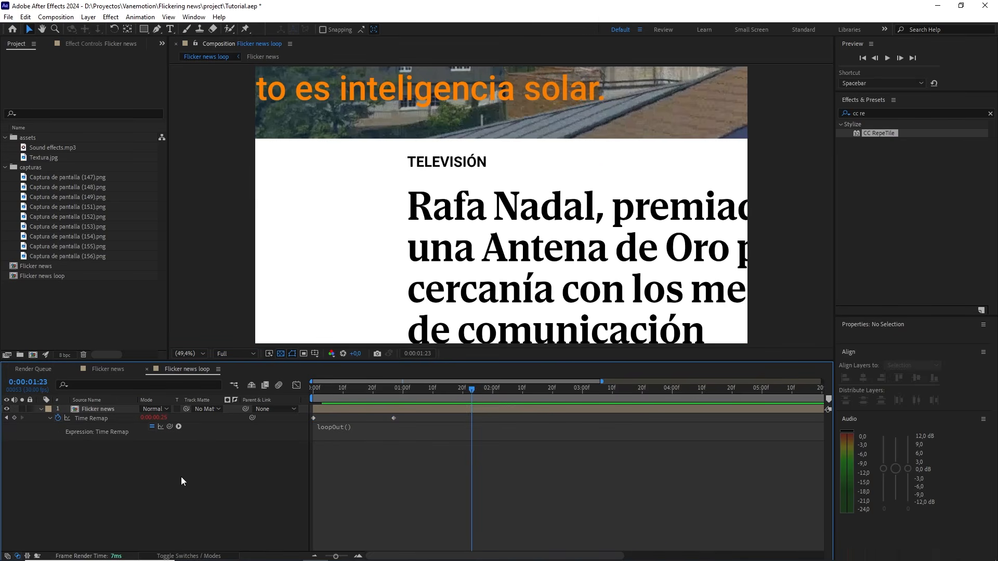
- Scrub and play the Flicker news loop composition to check the looping headlines across the full timeline
drag(441, 393, 420, 393)
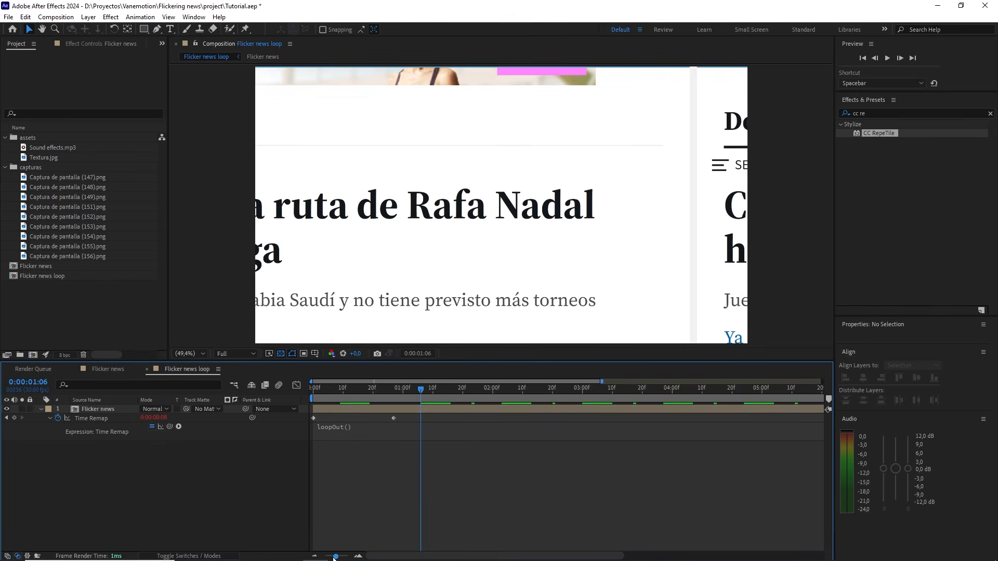
drag(335, 556, 326, 556)
click(350, 388)
key(space)
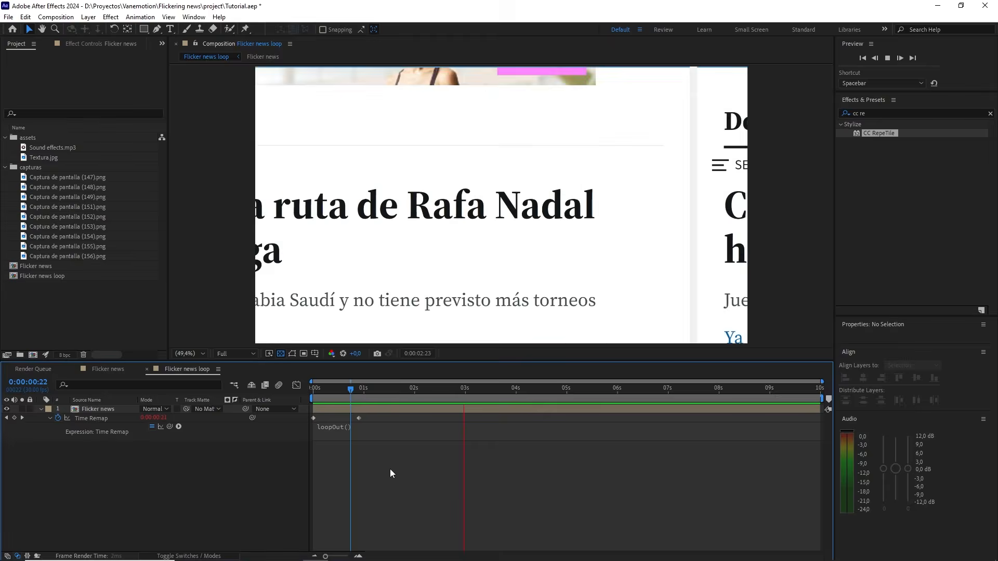
key(space)
drag(491, 387, 449, 390)
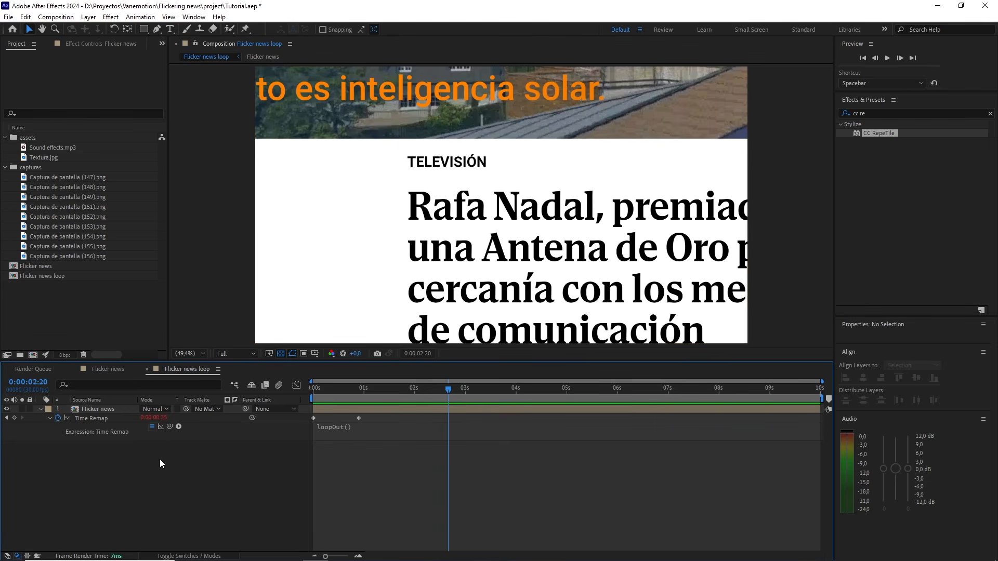
- Remove the loopOut() expression and time remapping from the Flicker news layer
key(space)
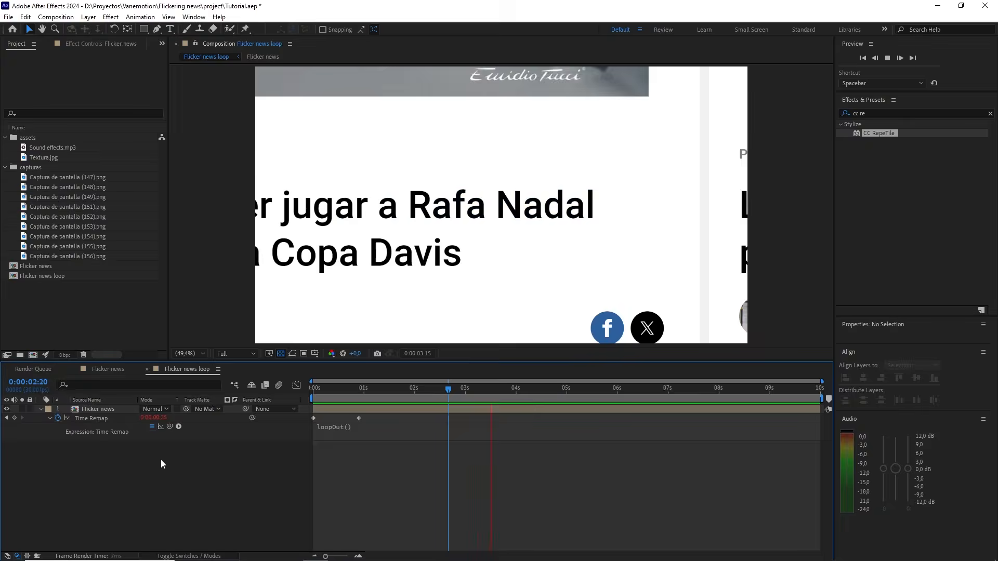
key(space)
alt+click(57, 419)
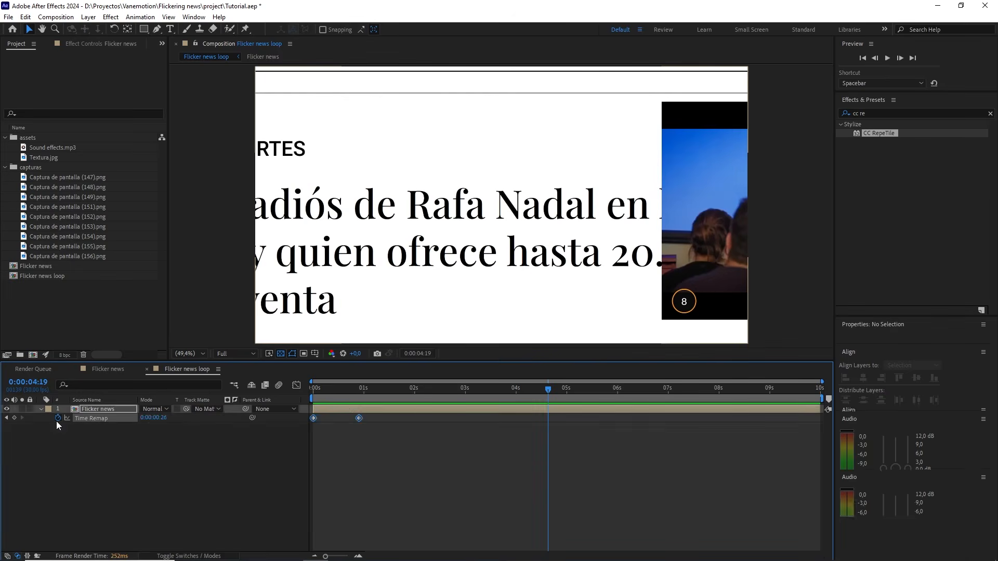
click(57, 418)
- Duplicate the Flicker news layer, then duplicate the pair, placing the copies end to end as four consecutive clips
click(342, 391)
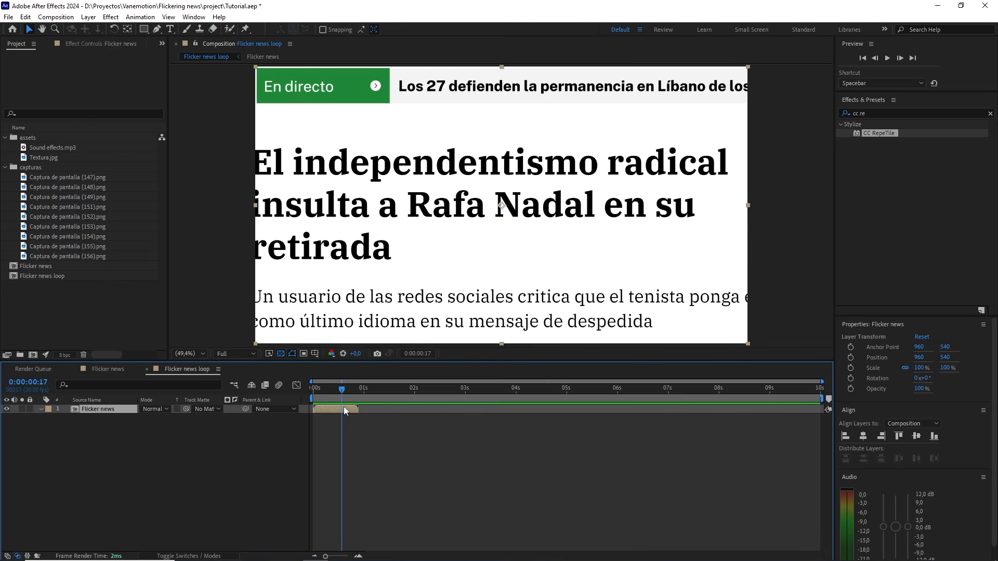
key(ctrl+d)
drag(344, 408, 367, 410)
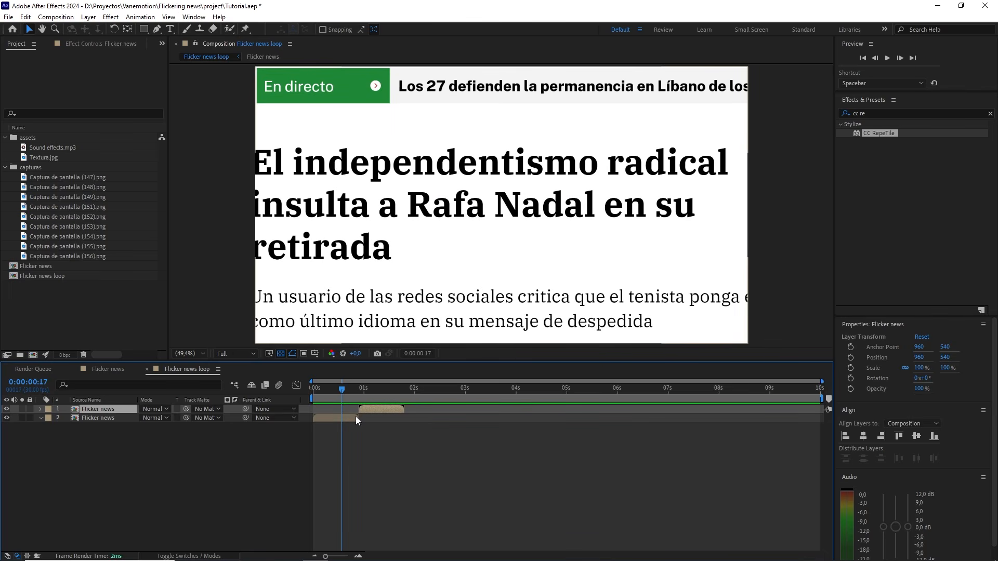
click(355, 419)
shift+click(83, 410)
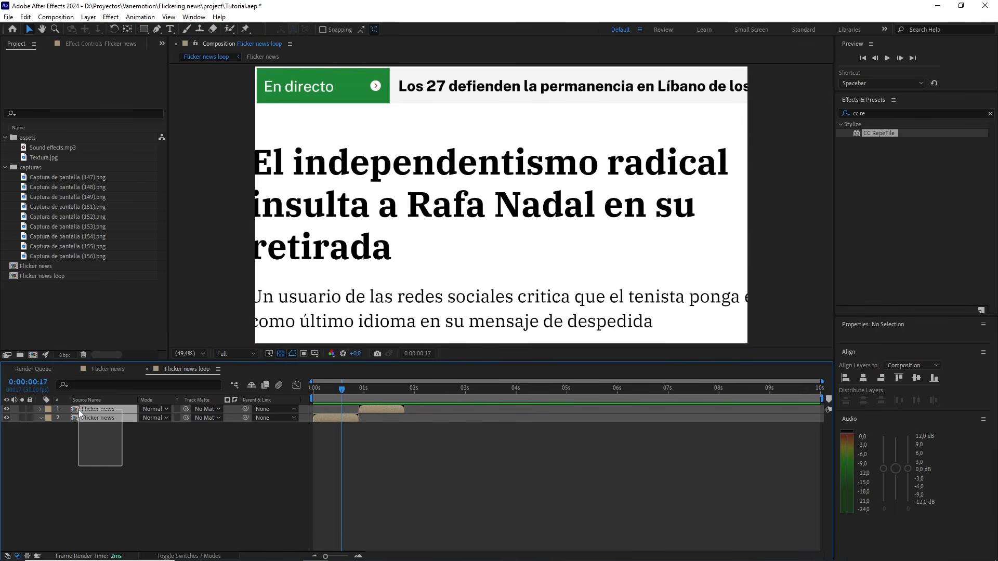
key(ctrl+d)
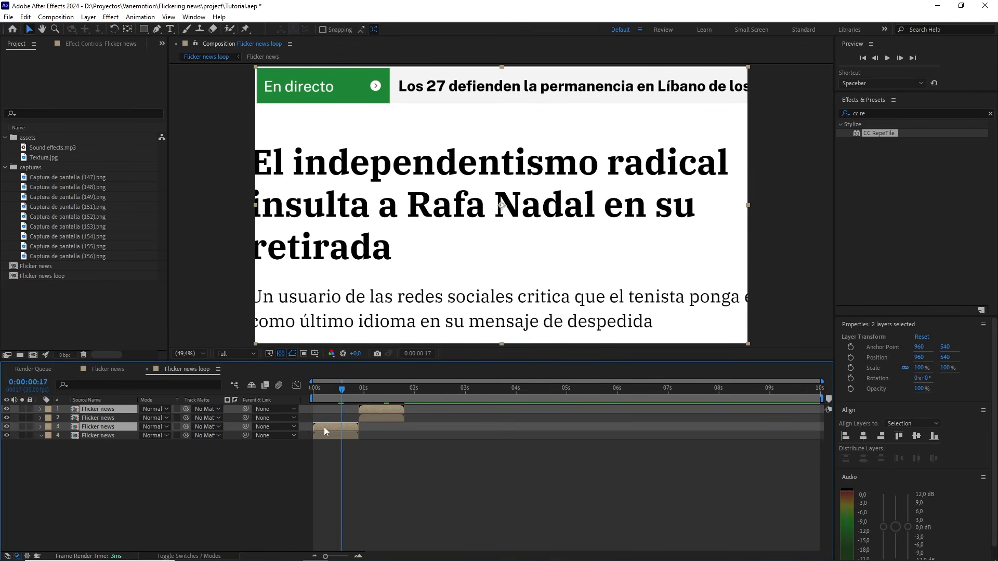
drag(323, 426, 413, 429)
- Duplicate the four-clip run twice, placing each set after the previous one to fill the 10-second timeline
drag(167, 475, 99, 407)
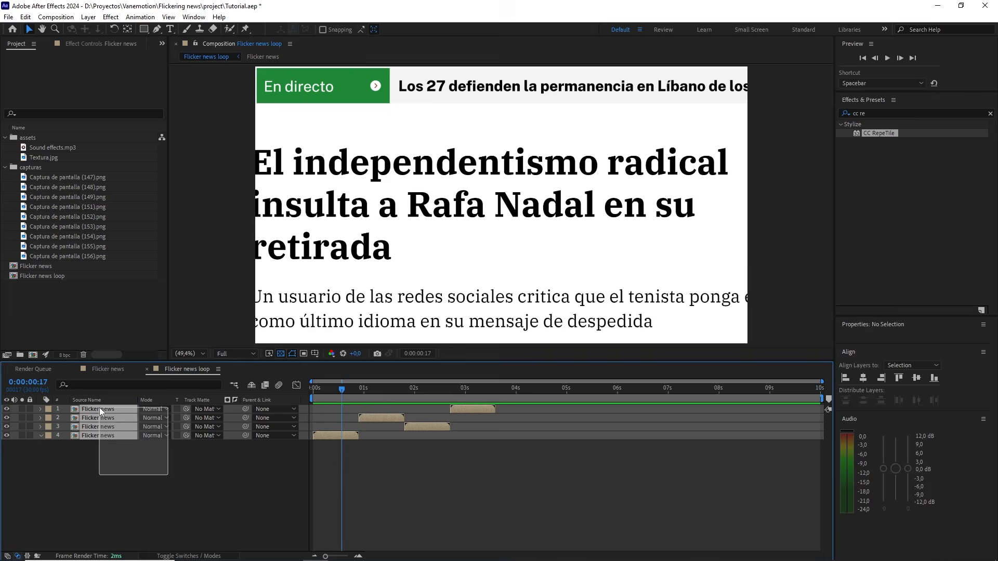
key(ctrl+d)
drag(333, 461, 514, 460)
click(494, 391)
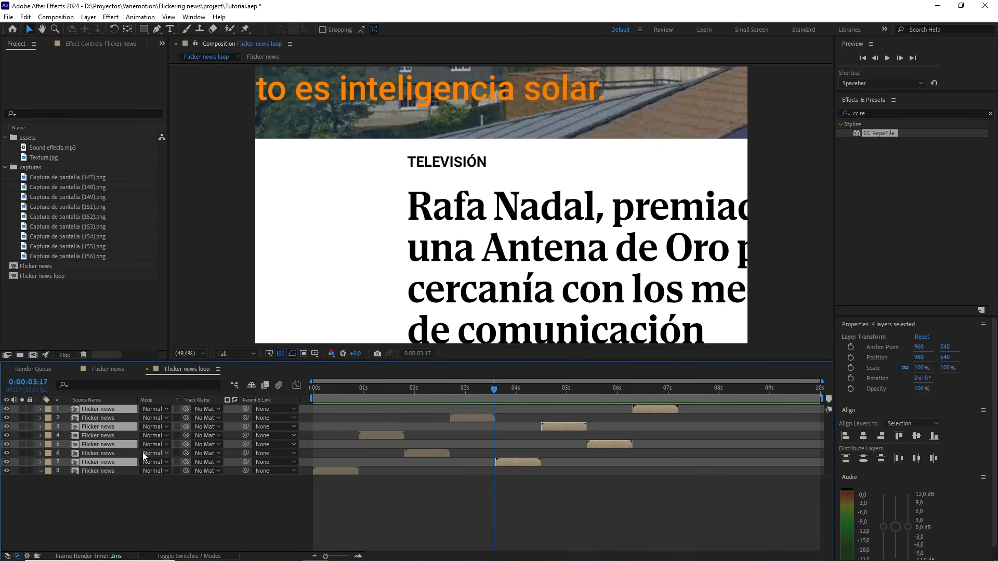
key(ctrl+d)
drag(95, 437, 99, 405)
drag(526, 437, 708, 435)
- End the work area at 0:00:09:26, the last frame of the final complete clip, and trim the composition to it
drag(774, 387, 792, 388)
click(797, 439)
click(798, 426)
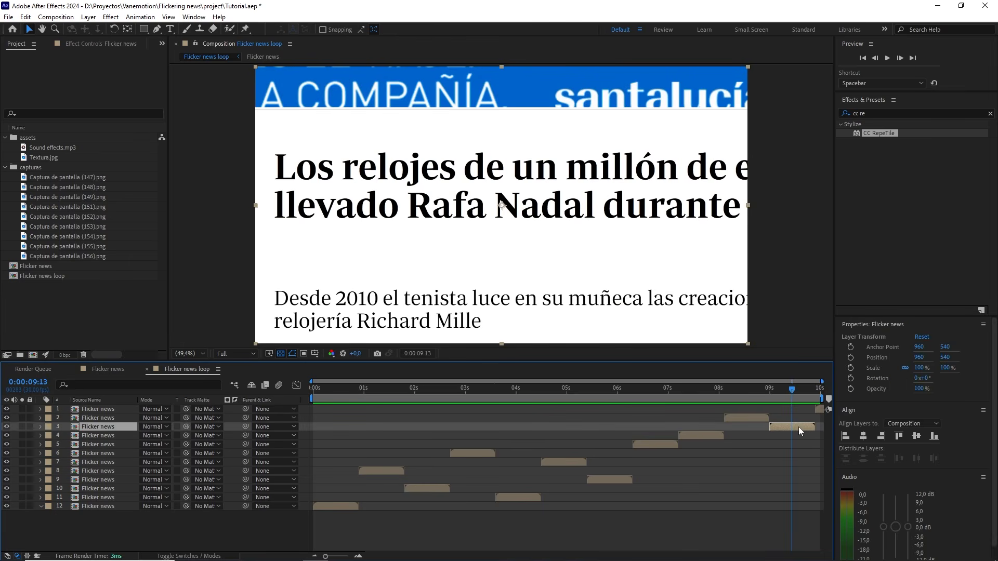
drag(326, 556, 344, 556)
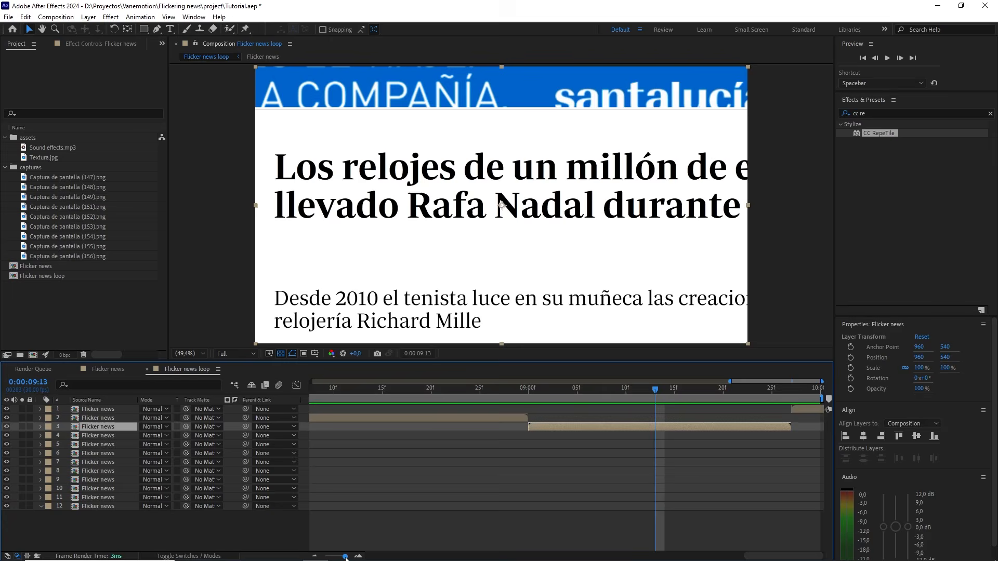
drag(771, 398, 788, 395)
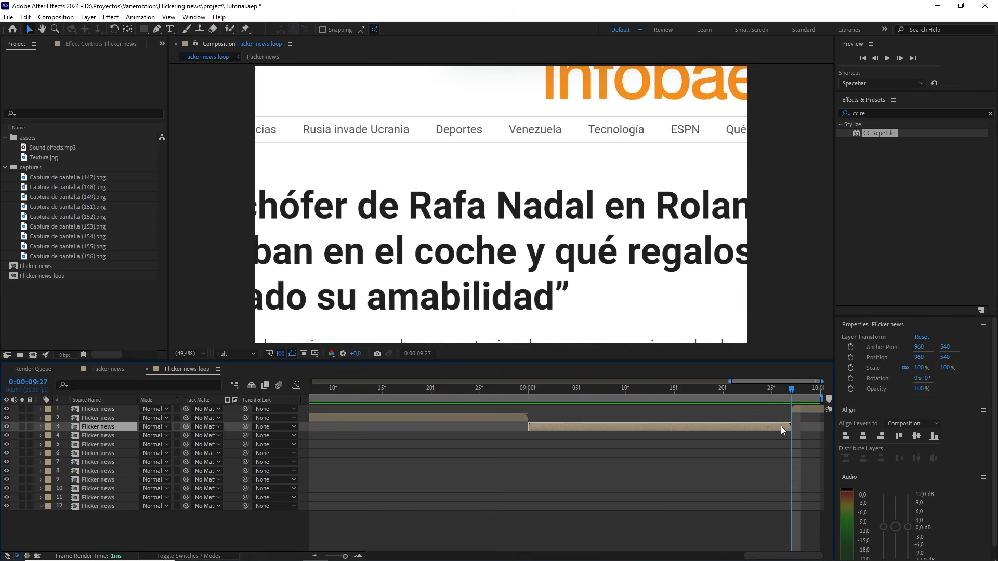
key(Page_Up)
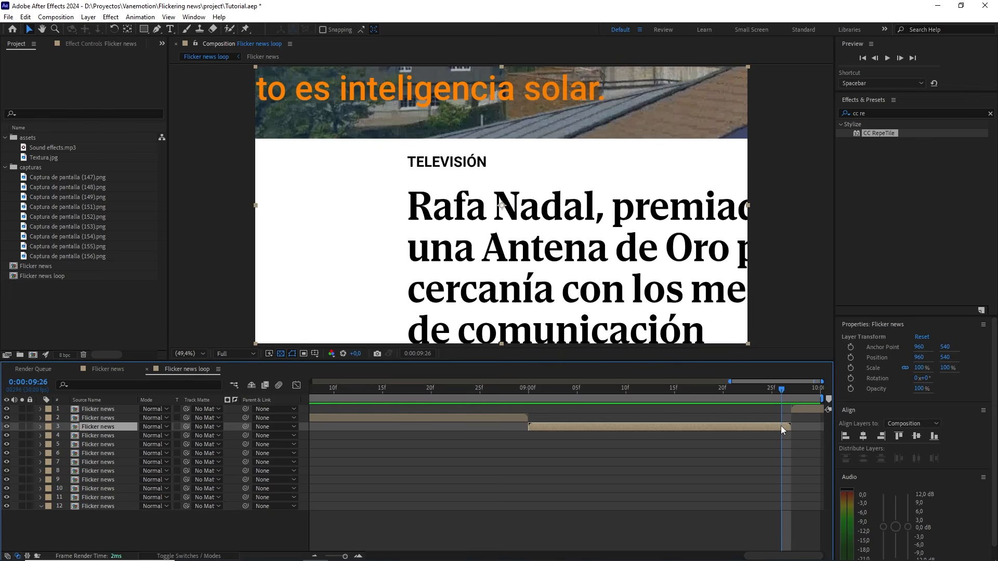
key(n)
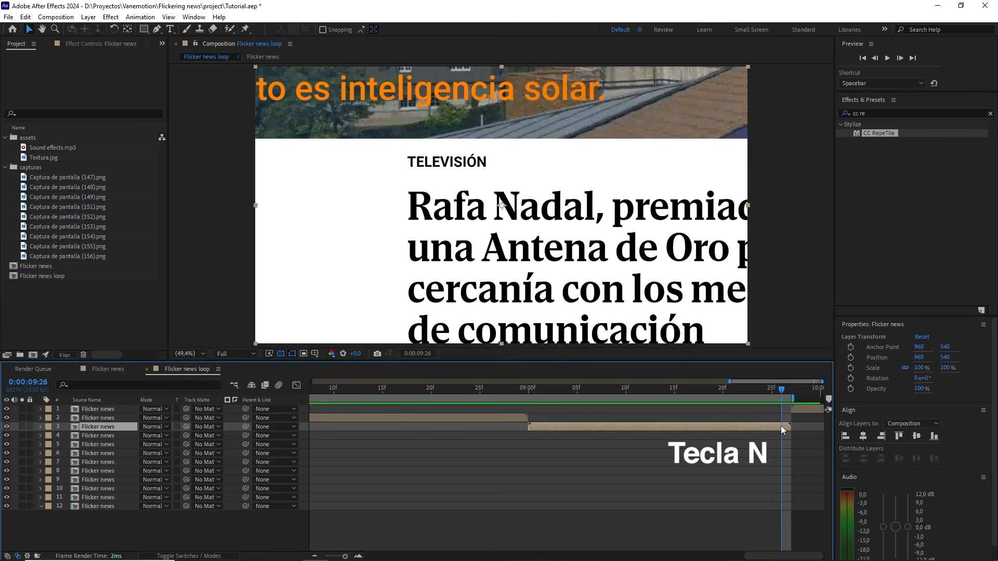
right_click(739, 396)
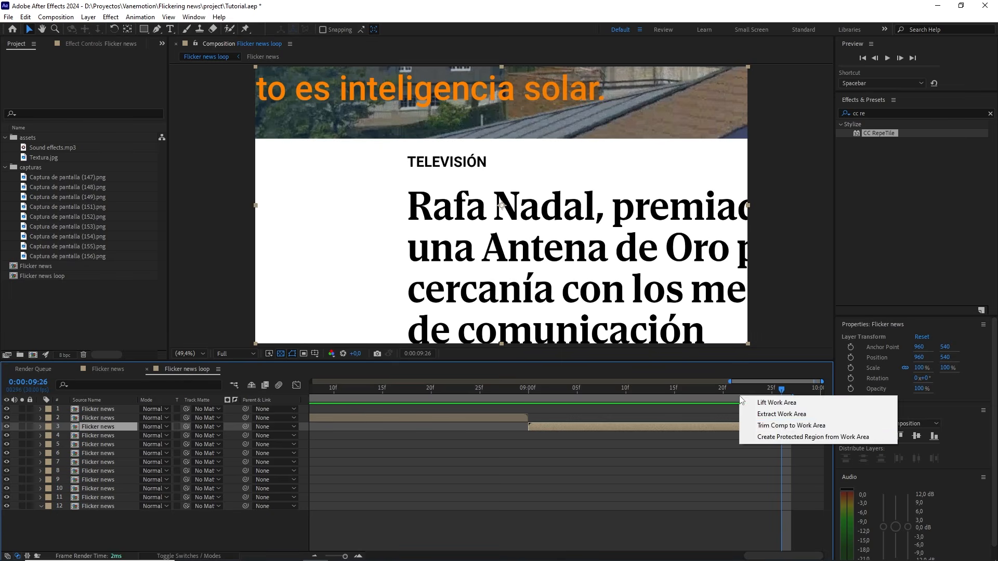
click(790, 426)
drag(345, 556, 325, 556)
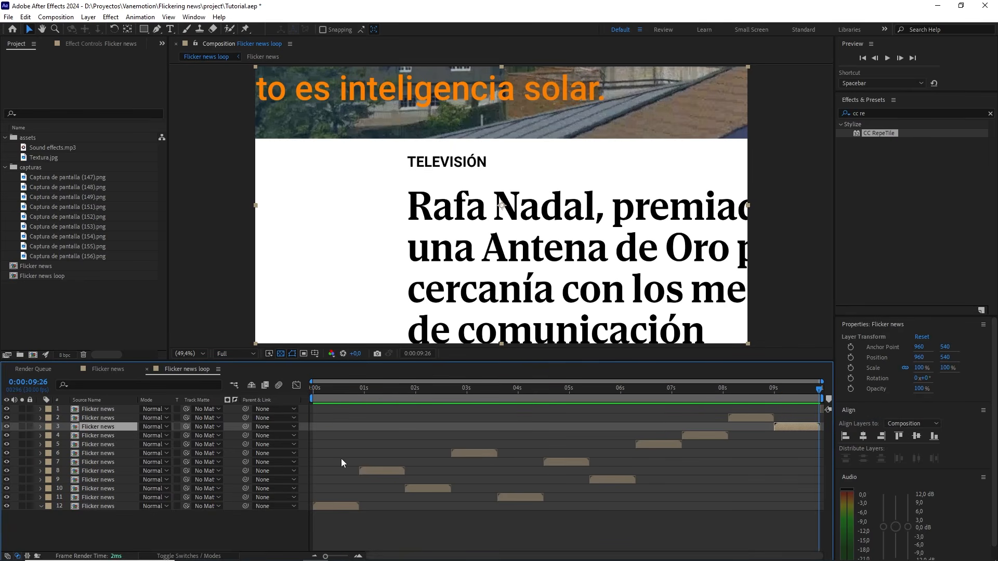
- Play the trimmed Flicker news loop composition from the start to check the repeated headlines
key(Home)
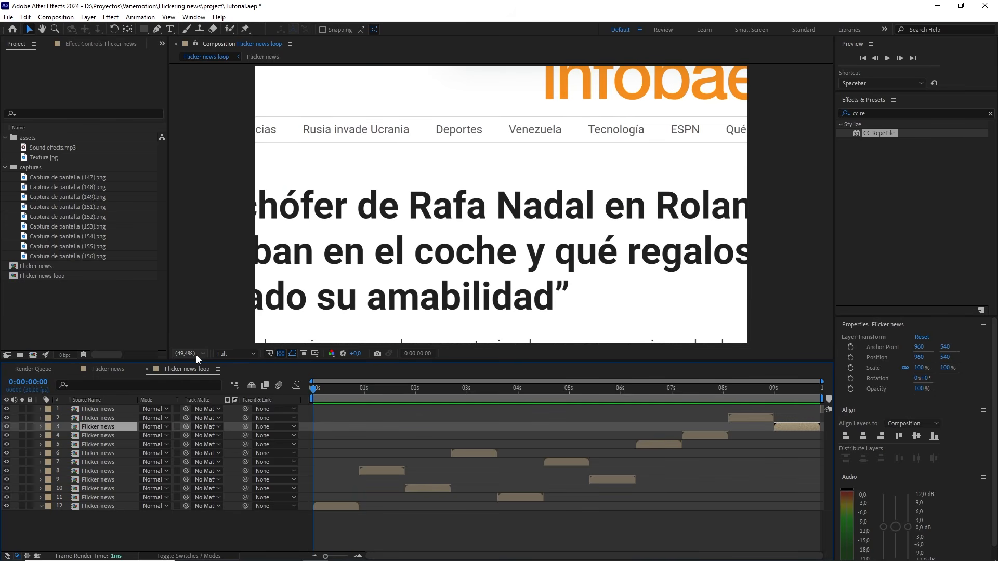
click(219, 532)
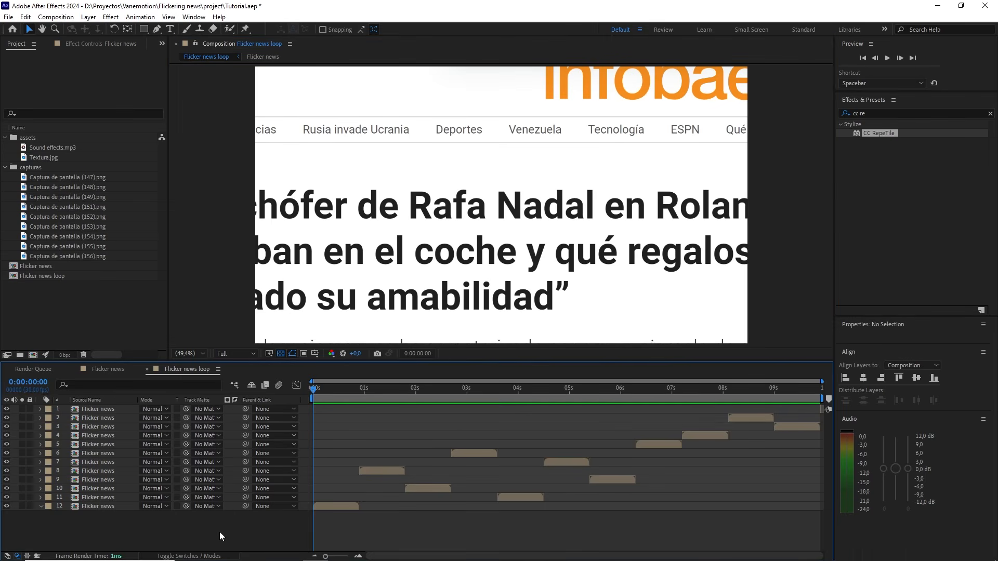
key(space)
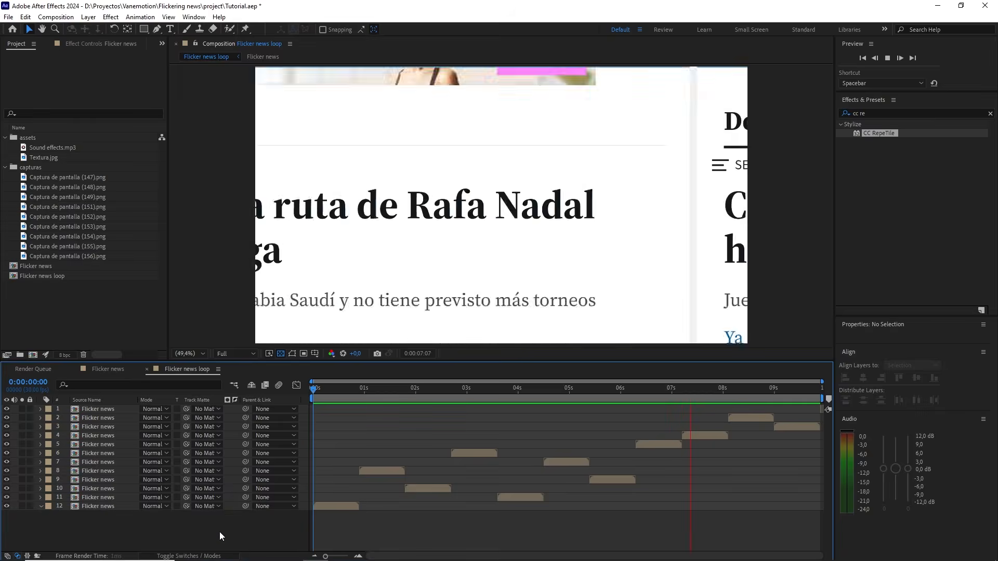
click(310, 399)
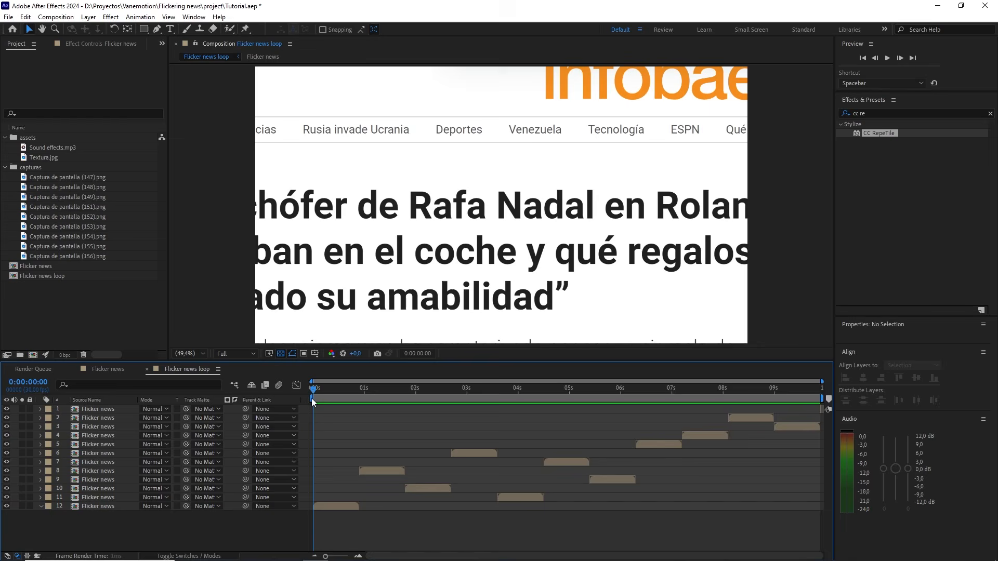
- Create a new composition from Flicker news loop and rename it Flicker news efectos
click(67, 314)
click(77, 278)
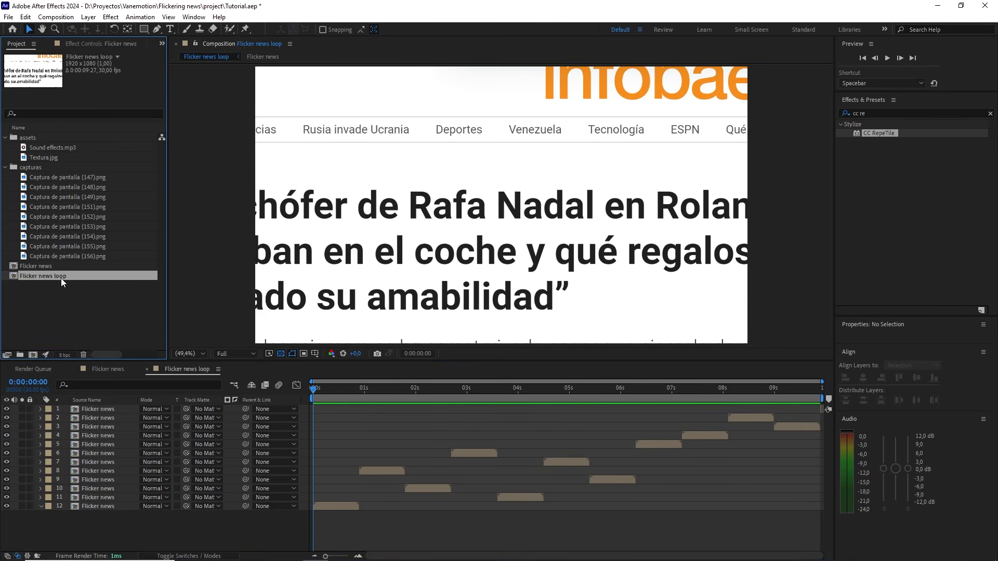
drag(68, 273, 33, 354)
right_click(59, 289)
click(94, 450)
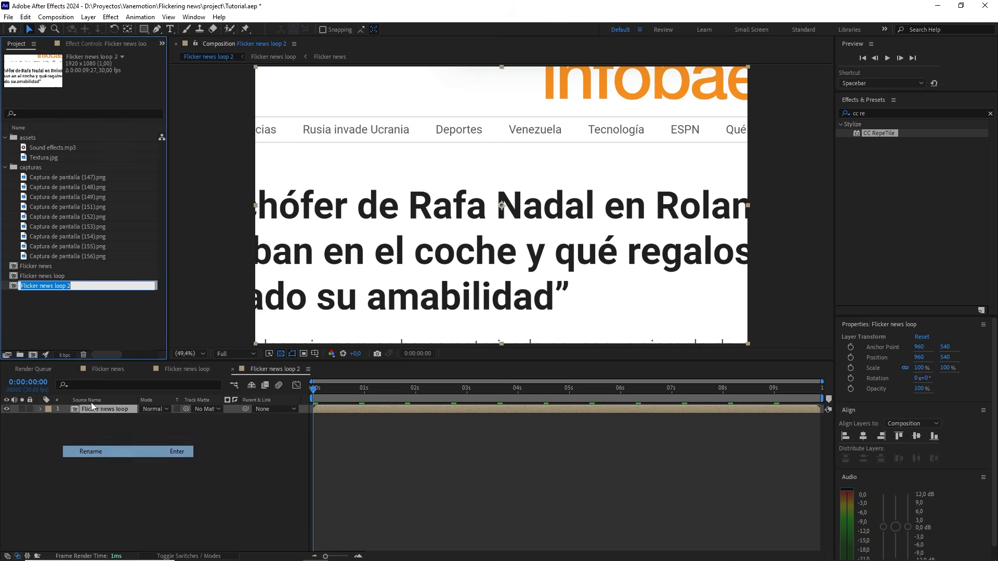
drag(66, 285, 100, 289)
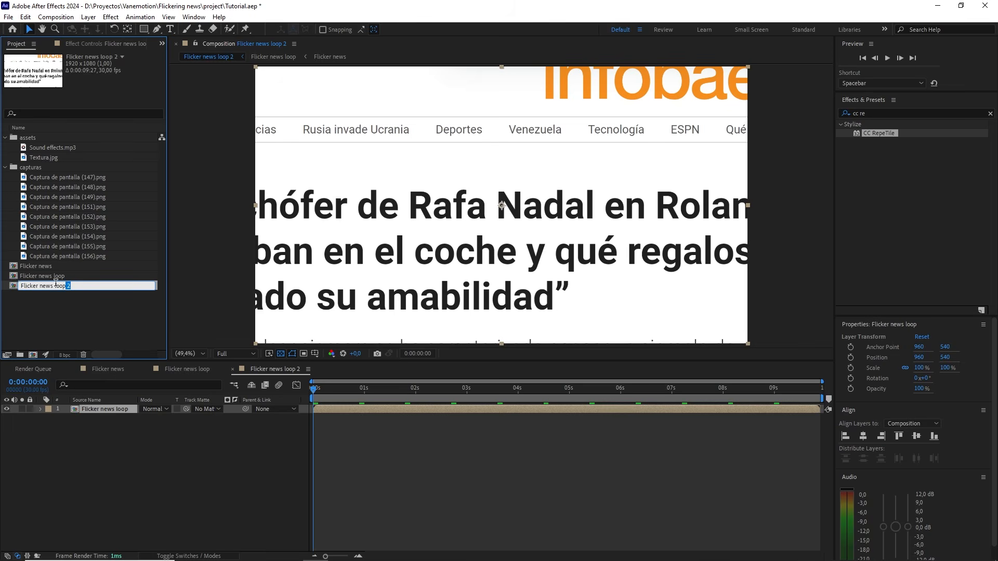
text(efc)
key(Return)
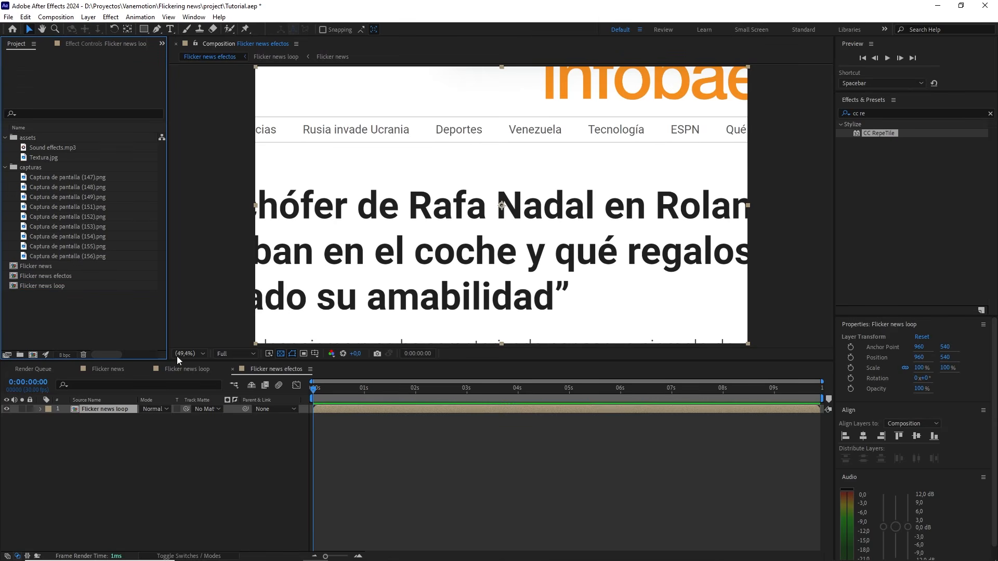
- Show the layer switches and make the Flicker news loop layer 3D
mouse_move(311, 391)
mouse_down()
mouse_move(441, 392)
mouse_move(312, 398)
mouse_up()
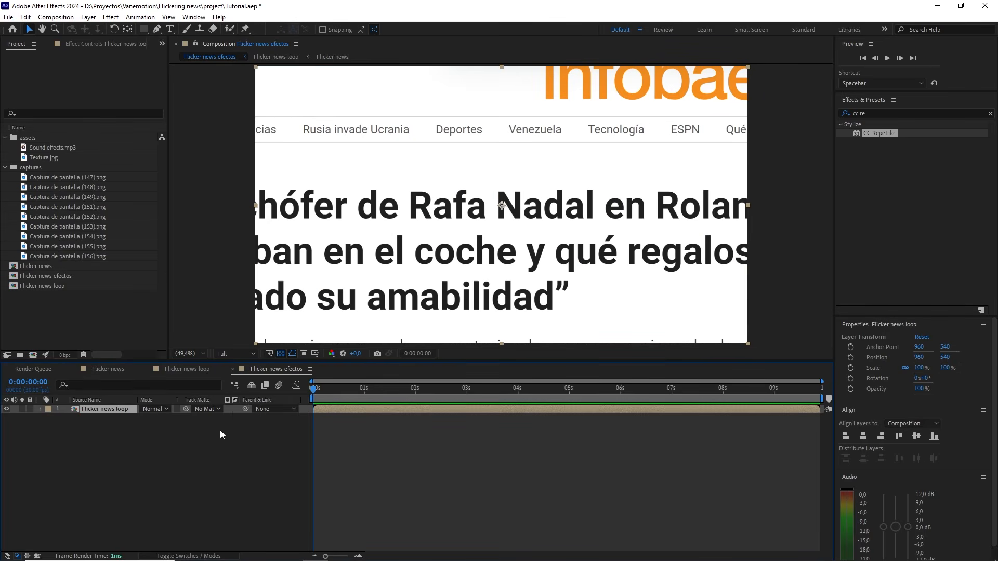
key(F4)
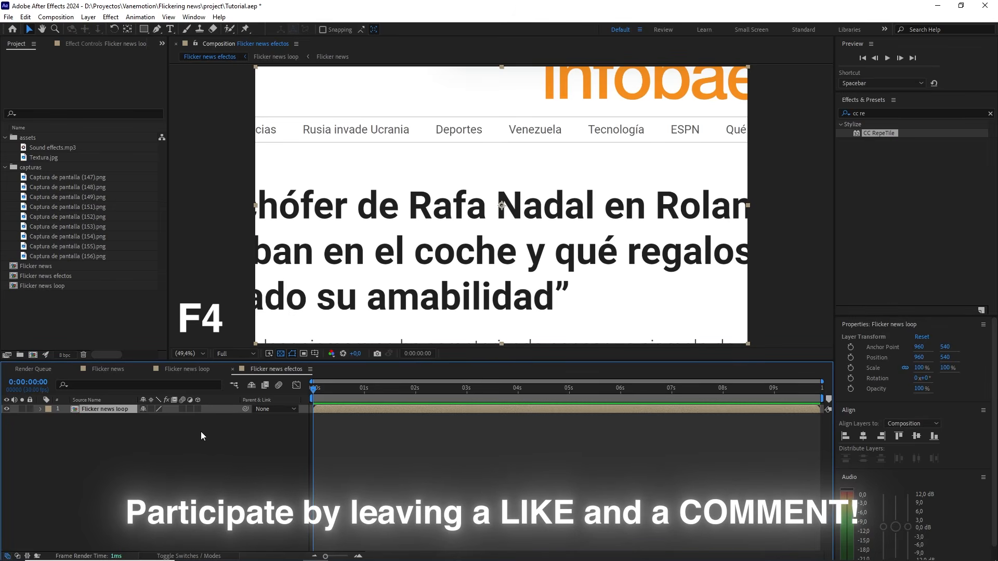
click(198, 409)
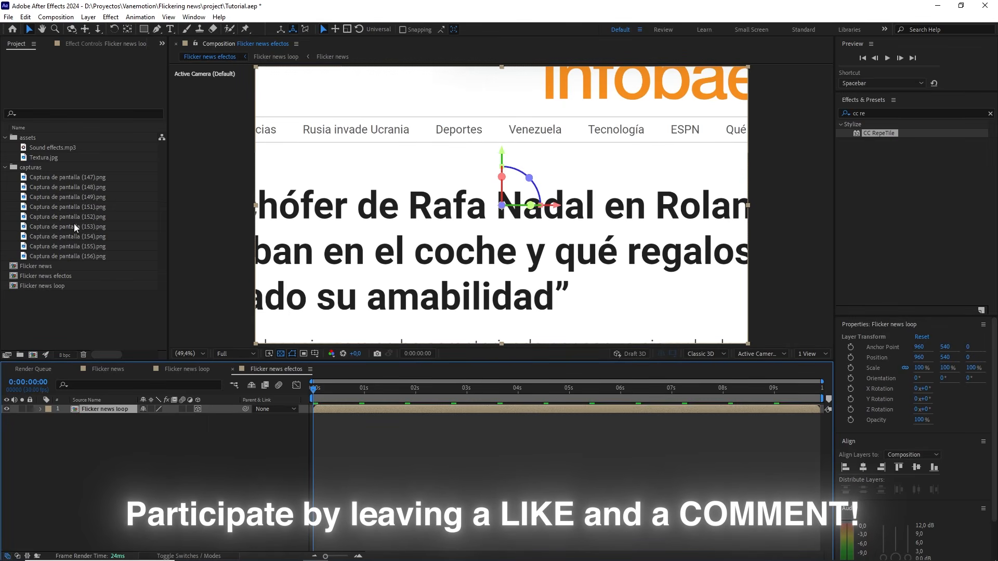
- Add Textura.jpg above the Flicker news loop layer as a 3D layer and scale it to 129%
drag(52, 161, 112, 407)
scroll(499, 232, down, 2)
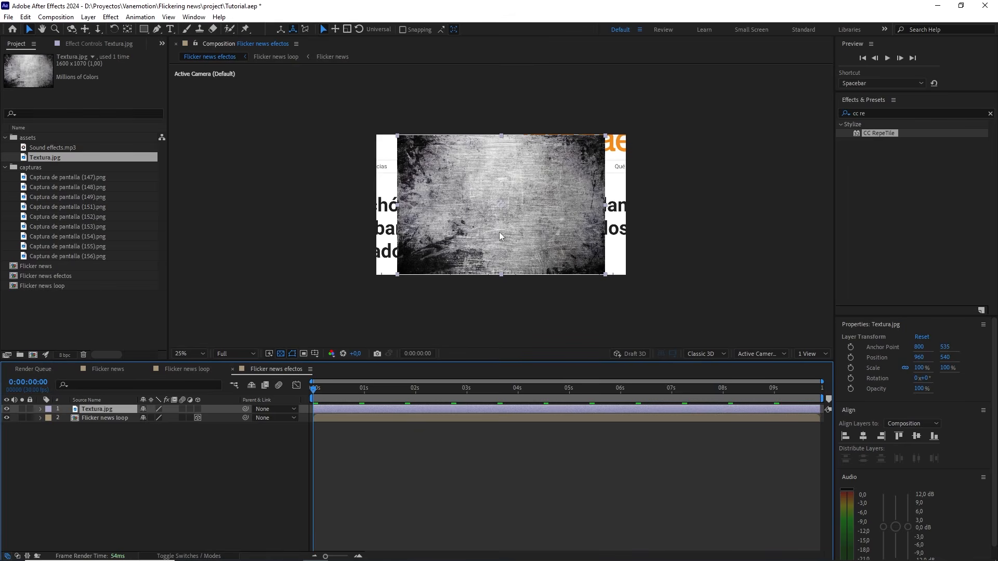
click(198, 409)
key(s)
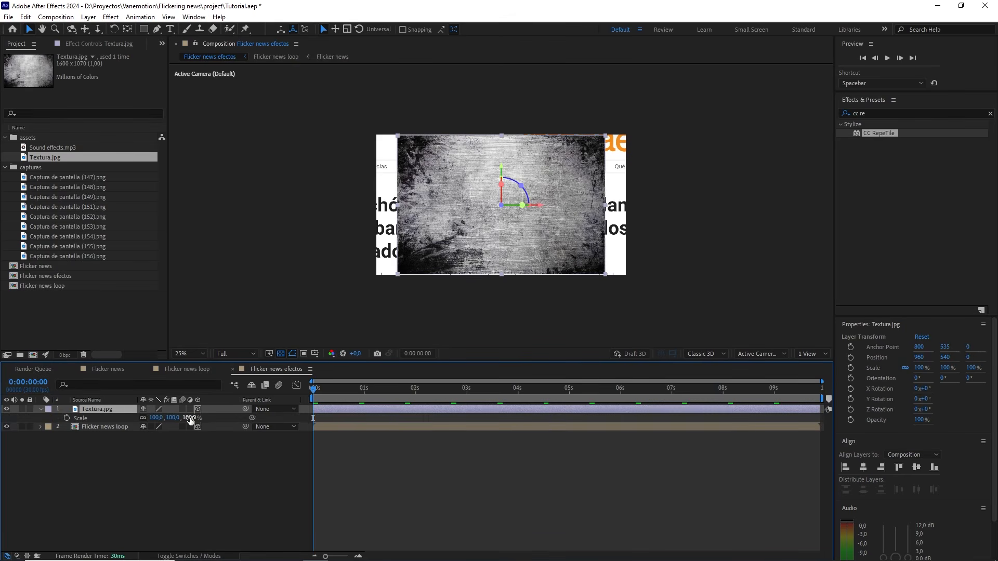
drag(187, 418, 206, 418)
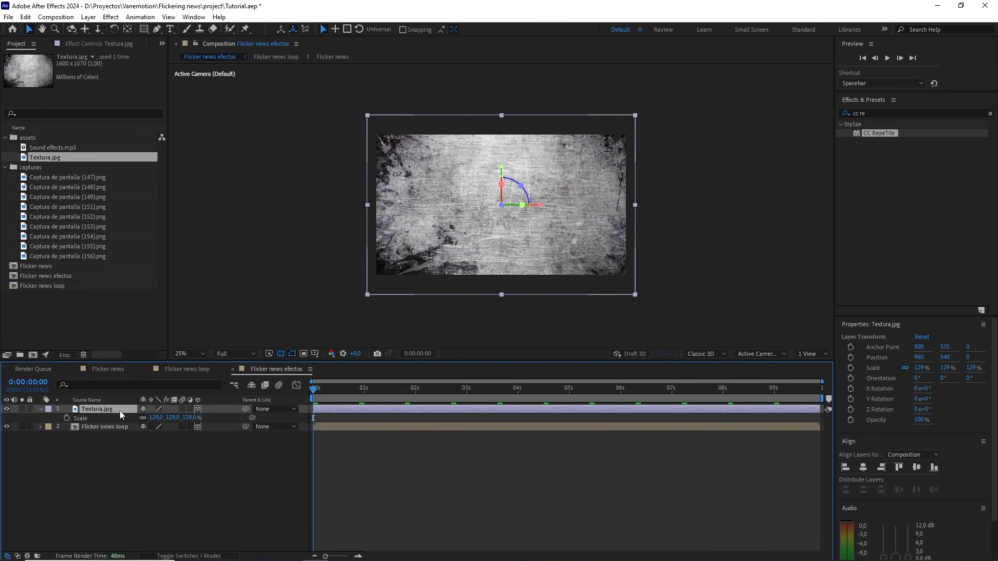
- Find the Invert effect and apply it to the Textura.jpg layer
click(894, 109)
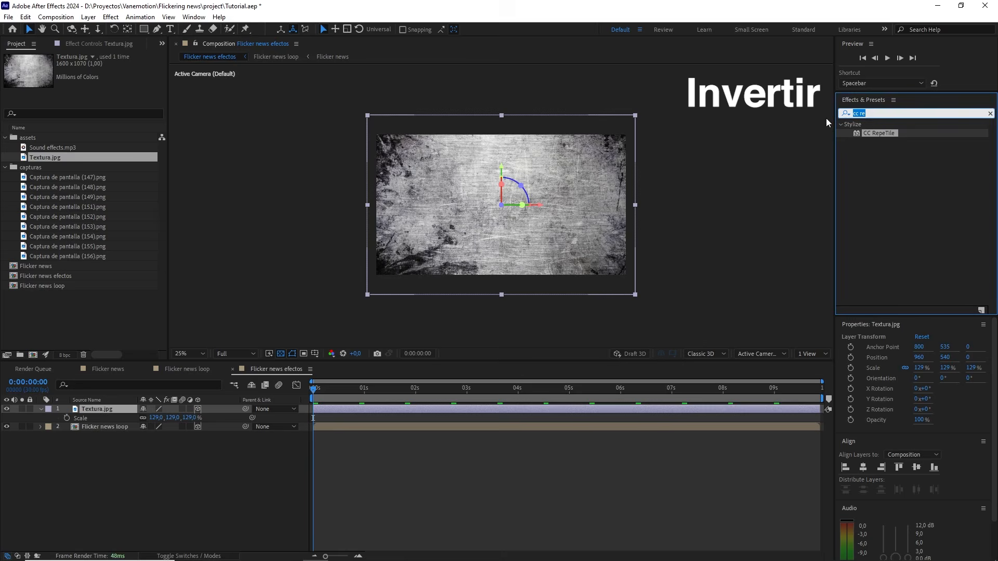
text(invert)
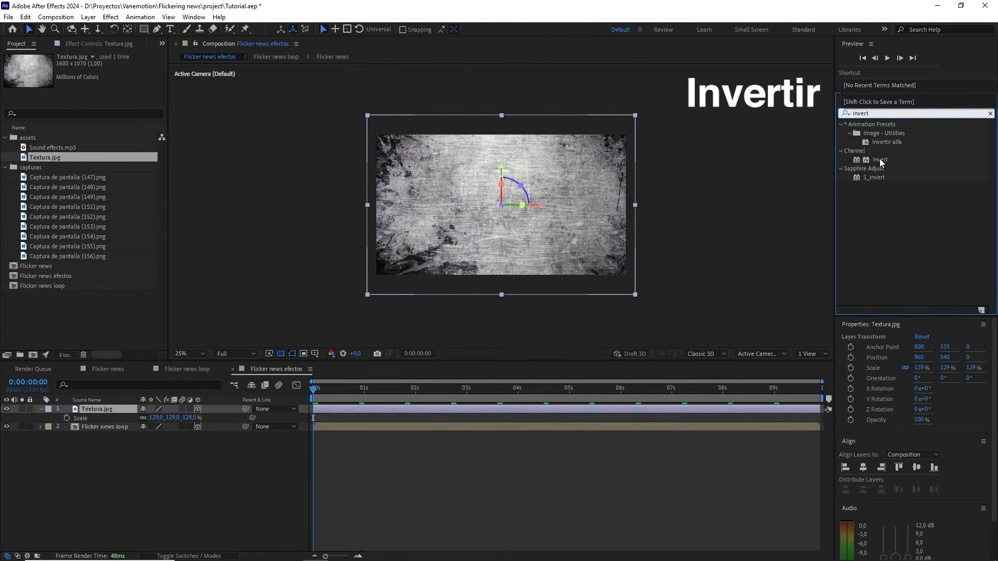
drag(880, 160, 100, 407)
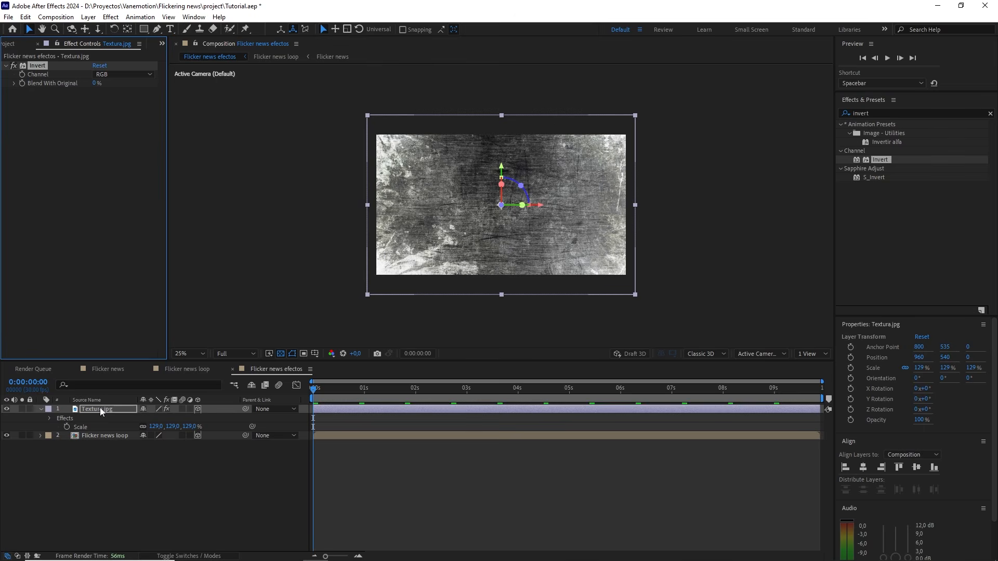
- Find the Curves color correction effect and apply it to the Textura.jpg layer
click(907, 114)
text(curvas)
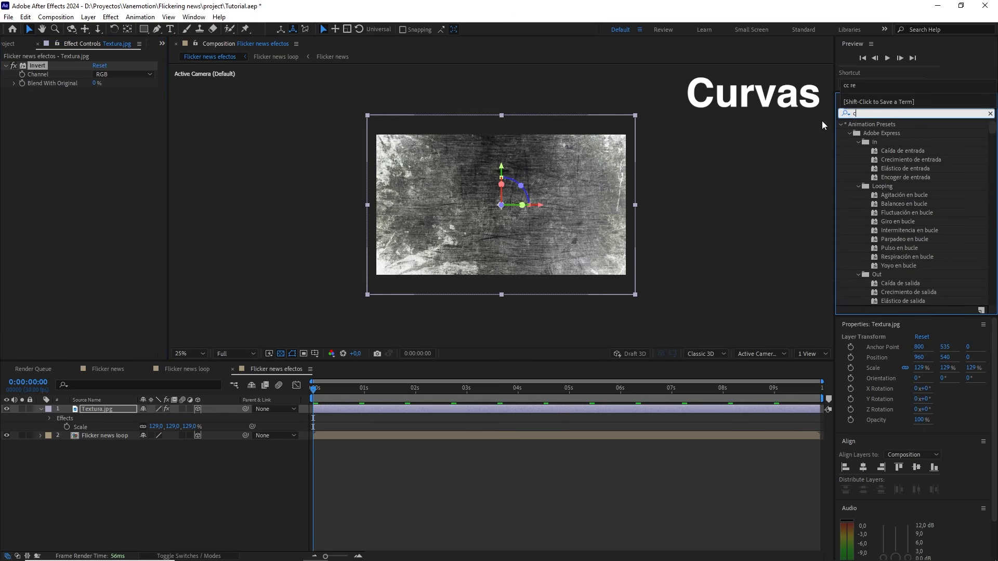
click(881, 112)
text(e)
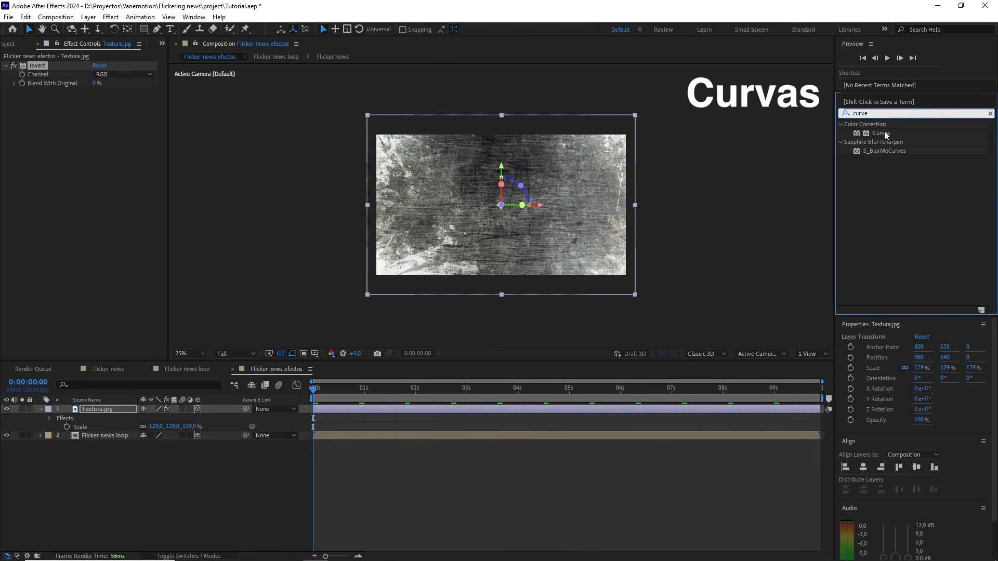
drag(884, 131, 109, 411)
scroll(501, 174, up, 2)
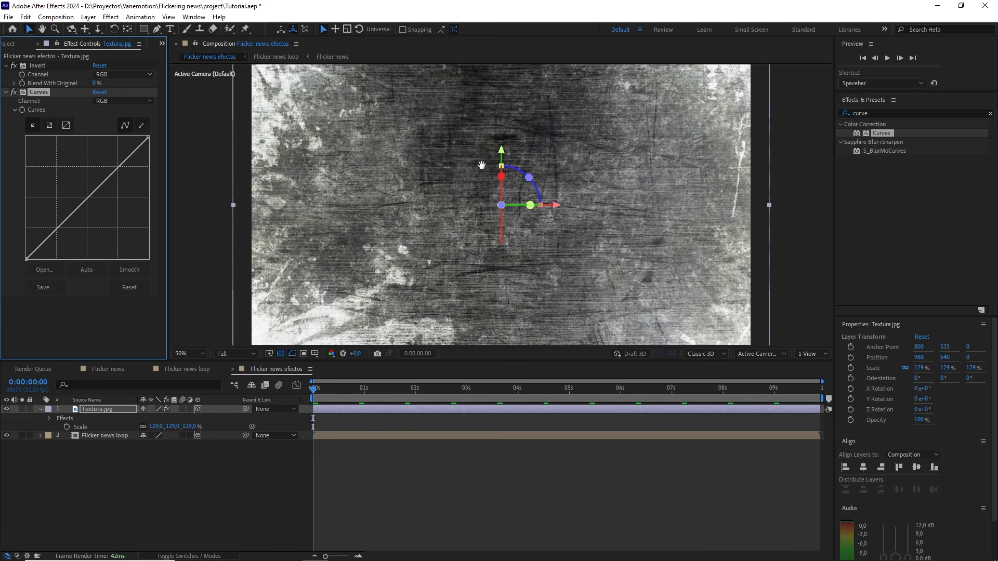
- Set the Textura.jpg layer's blending mode to Screen
drag(482, 166, 495, 182)
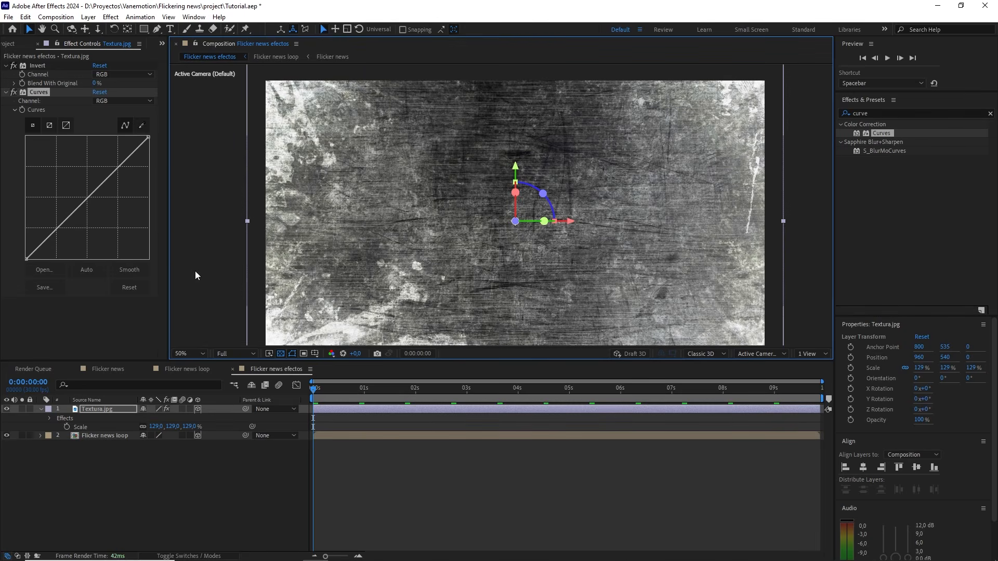
click(128, 411)
key(F4)
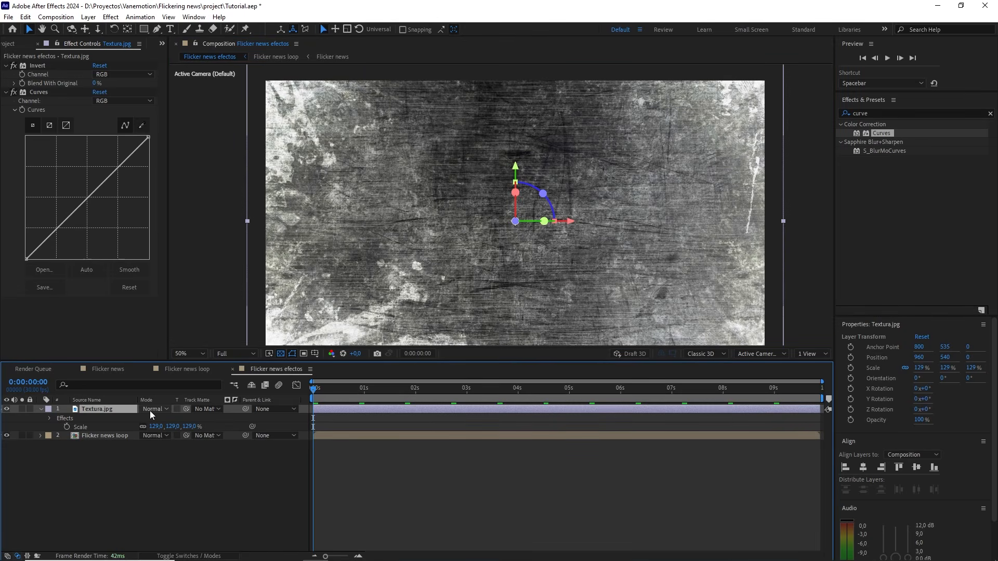
click(150, 409)
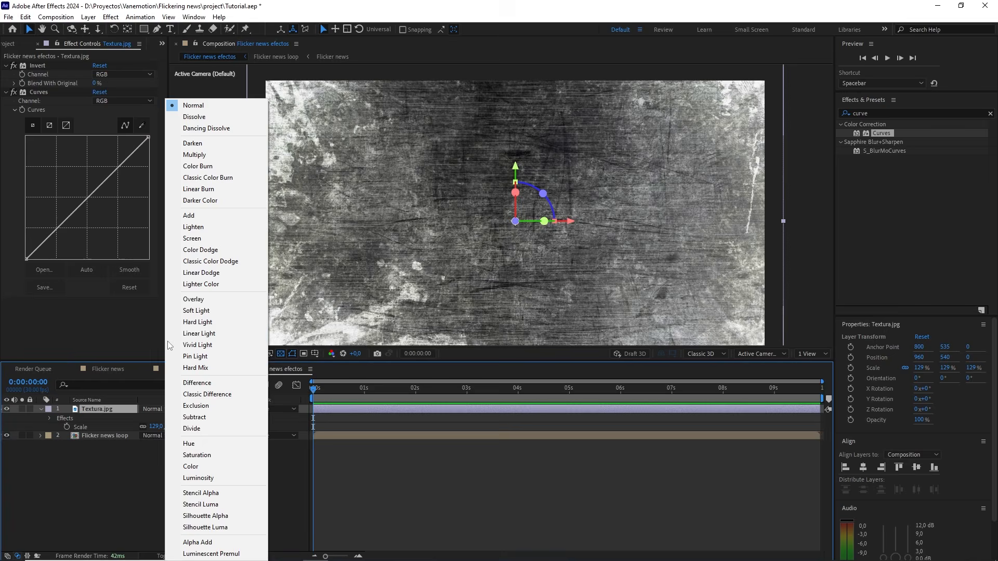
click(204, 240)
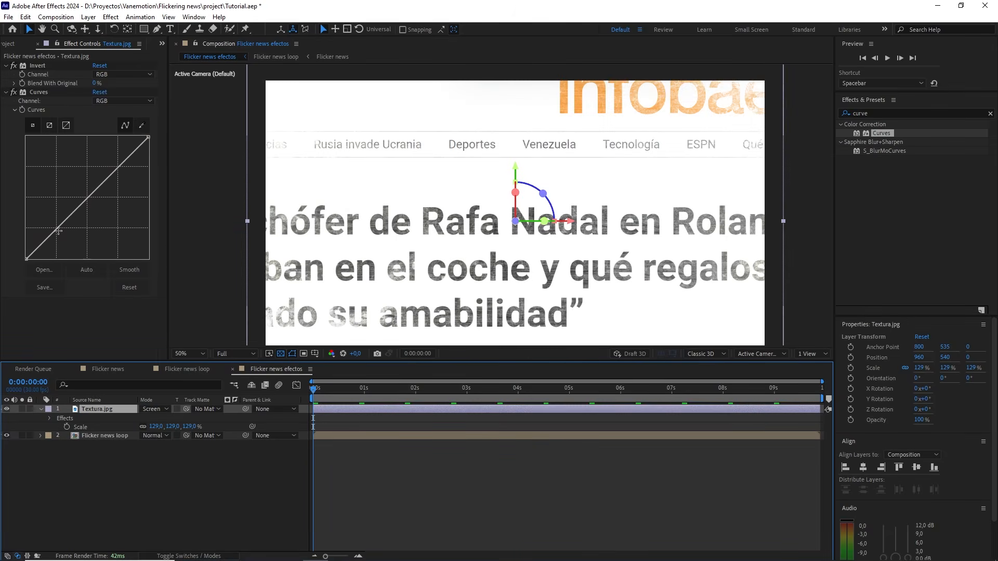
- Increase the texture's contrast by moving the shadow endpoint of its RGB curve inward along the baseline by about 40% of the graph's width
drag(28, 259, 75, 265)
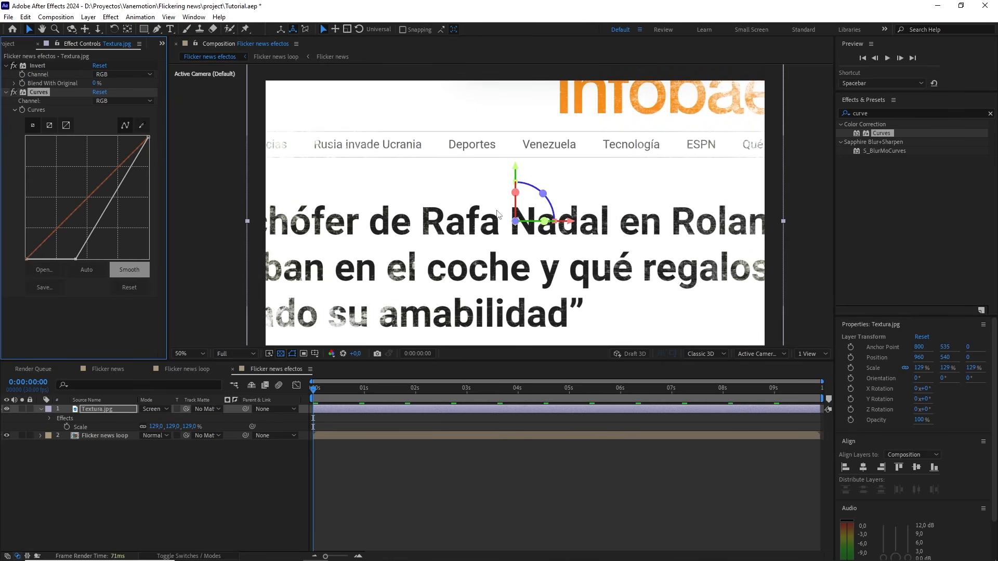
scroll(499, 210, up, 1)
drag(371, 241, 435, 220)
key(v)
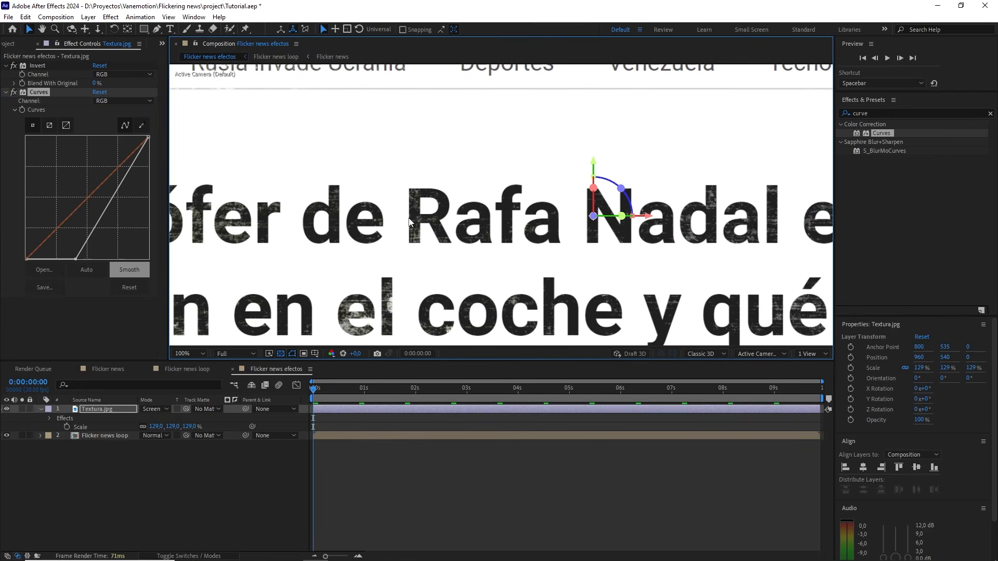
- Compare the headline with and without the Textura.jpg layer, and collapse the layer's Invert and Curves effects
click(7, 410)
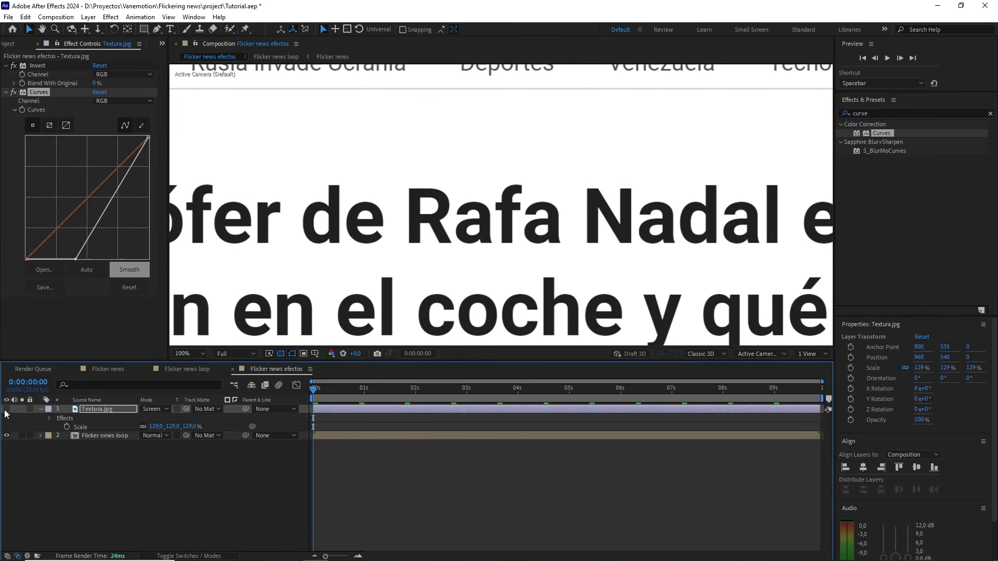
click(6, 411)
scroll(441, 248, down, 1)
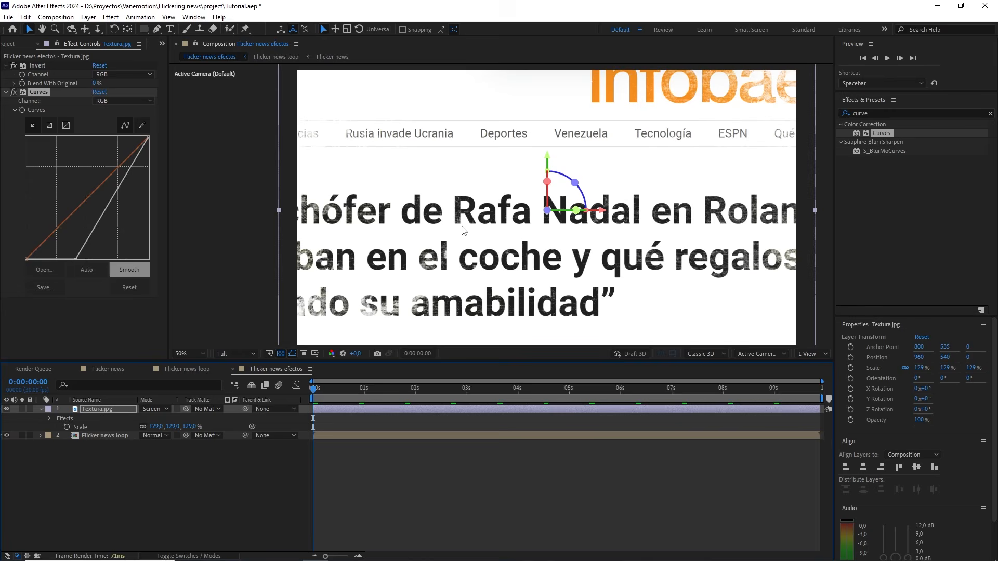
click(6, 93)
click(5, 67)
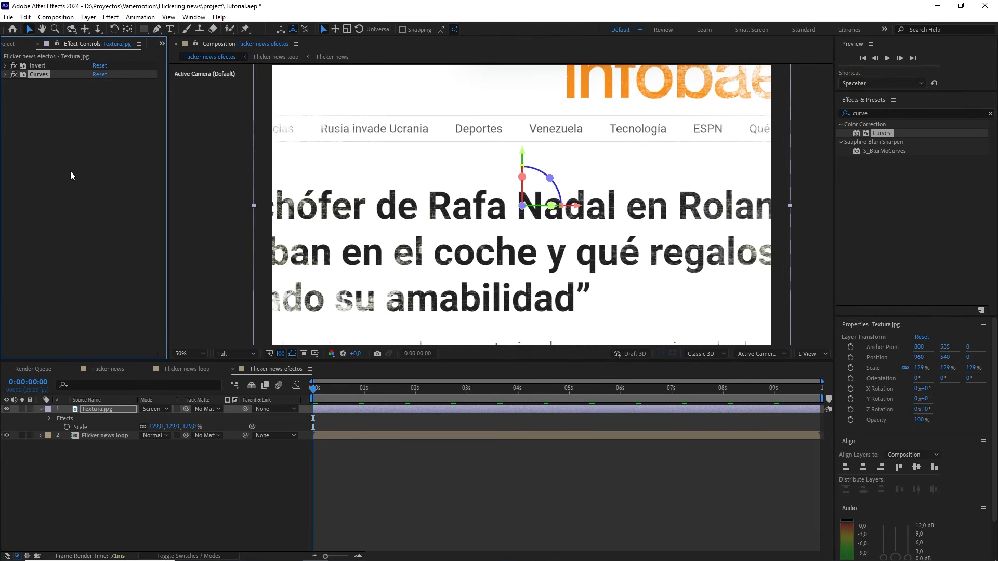
- With no layer selected, draw a horizontal Pen line across "Rafa Nadal" with an orange 185 px stroke and no fill
click(135, 461)
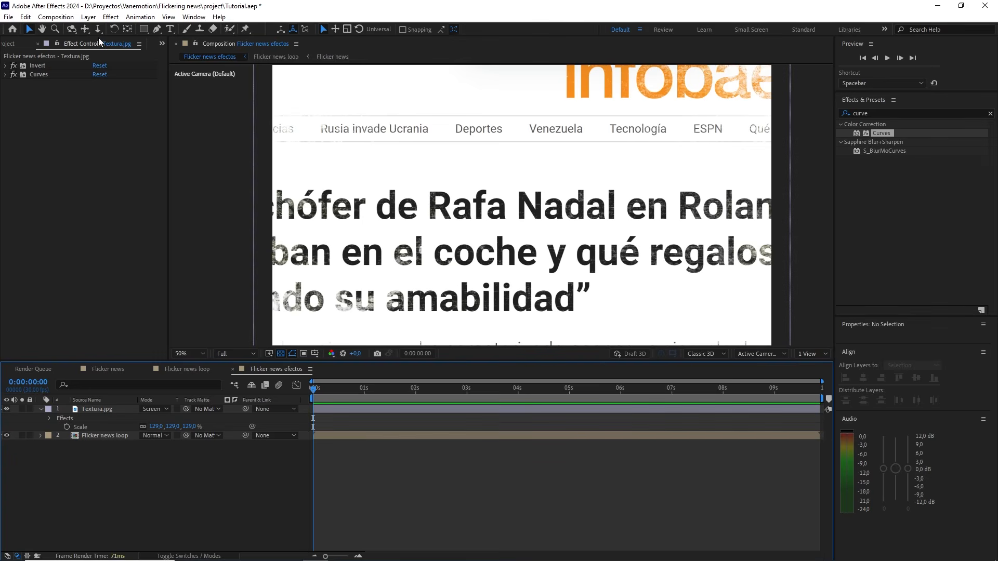
click(157, 29)
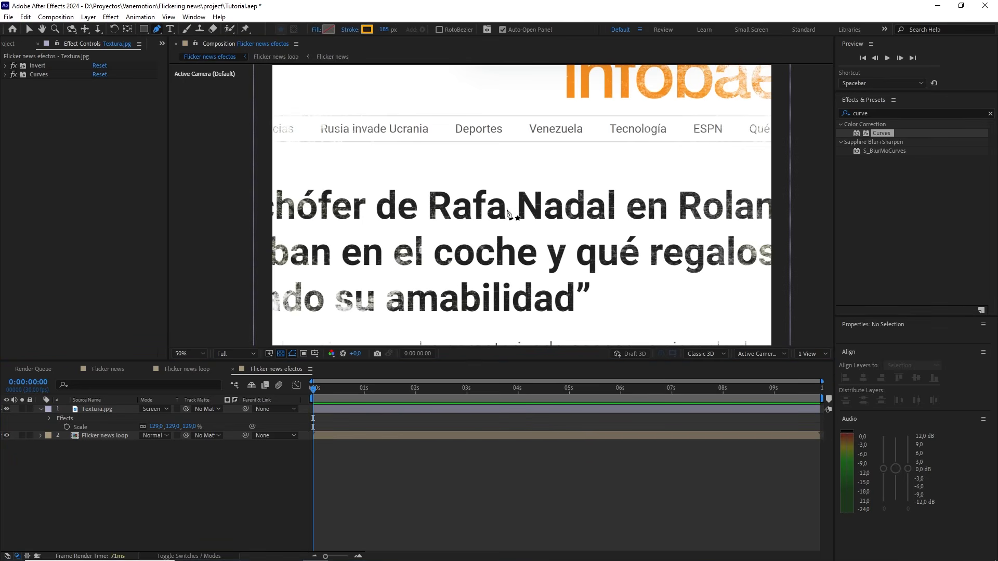
click(423, 206)
click(623, 207)
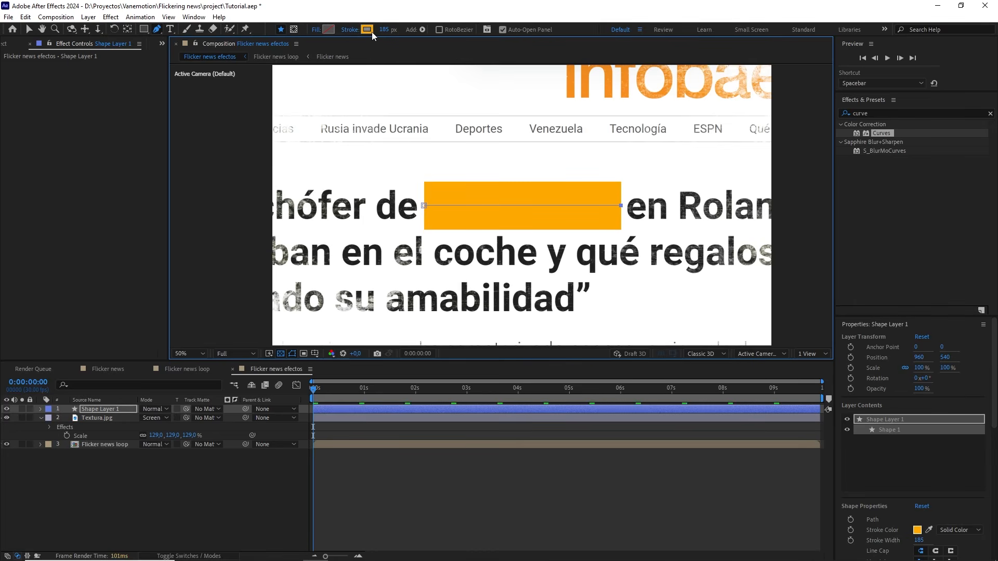
click(385, 30)
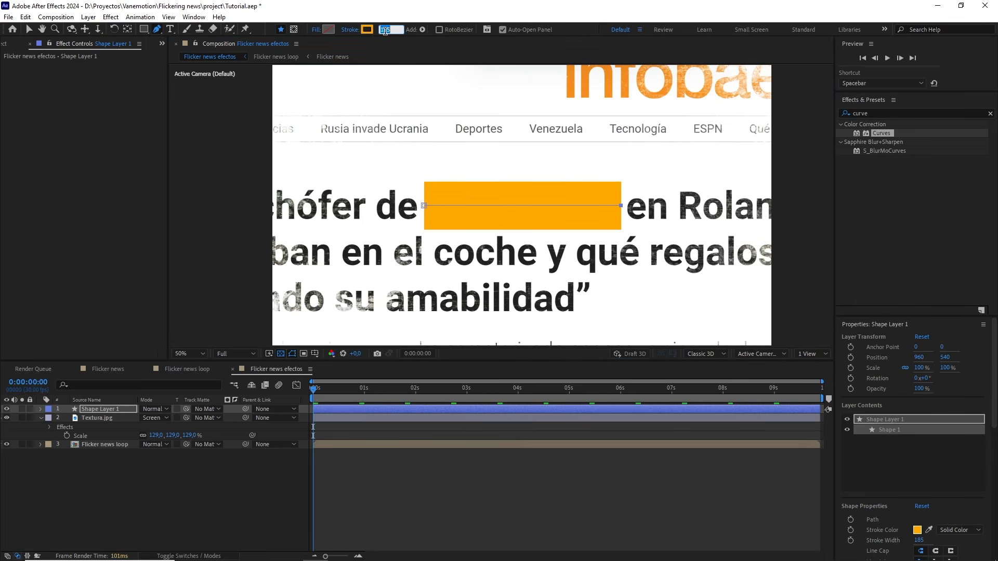
- Rename the new shape layer as stroke
click(115, 410)
key(Return)
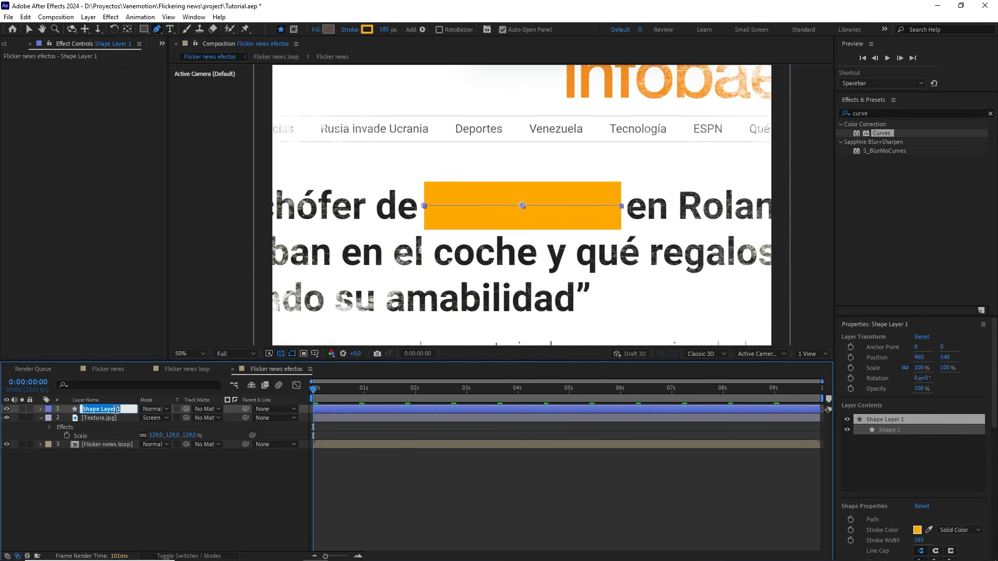
text(stroke)
key(Return)
- Add Trim Paths to the stroke layer and keyframe its End at 0% at the start of the composition
click(40, 409)
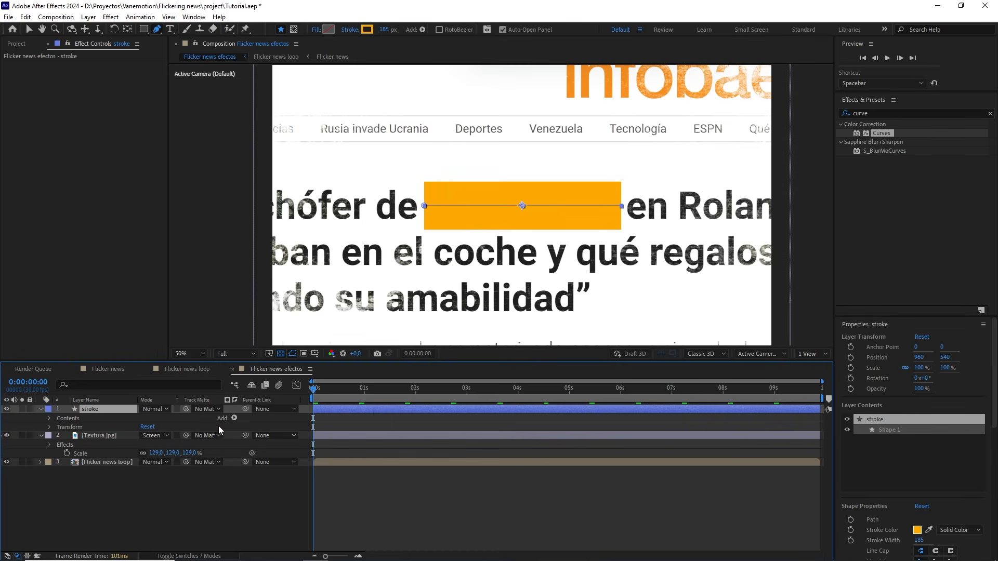
click(233, 418)
click(260, 362)
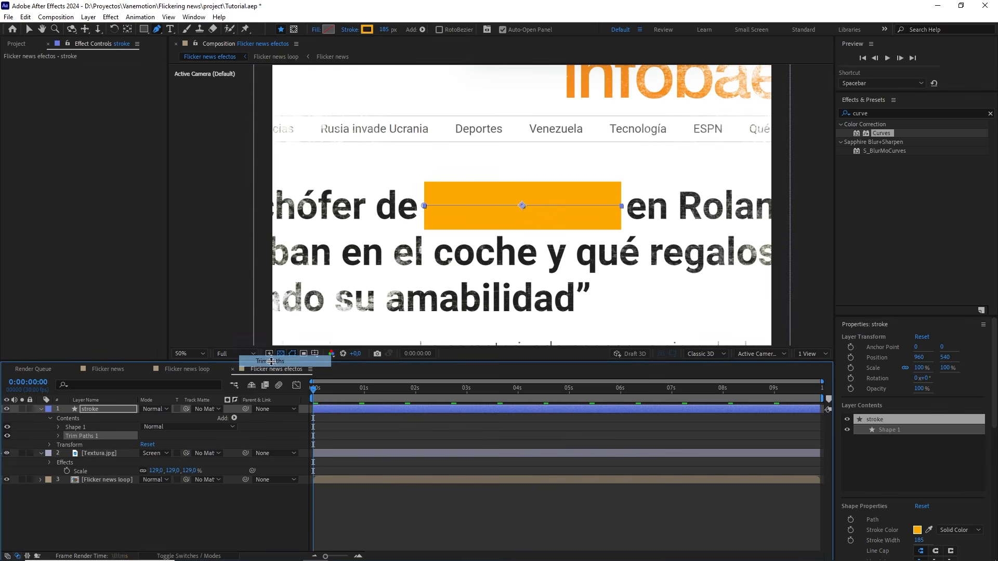
click(59, 435)
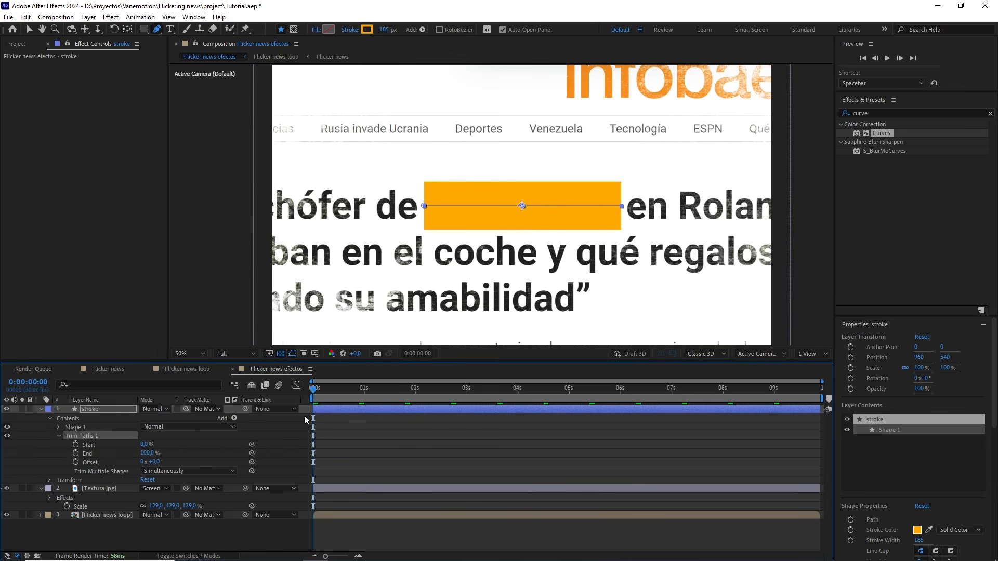
drag(148, 455, 71, 456)
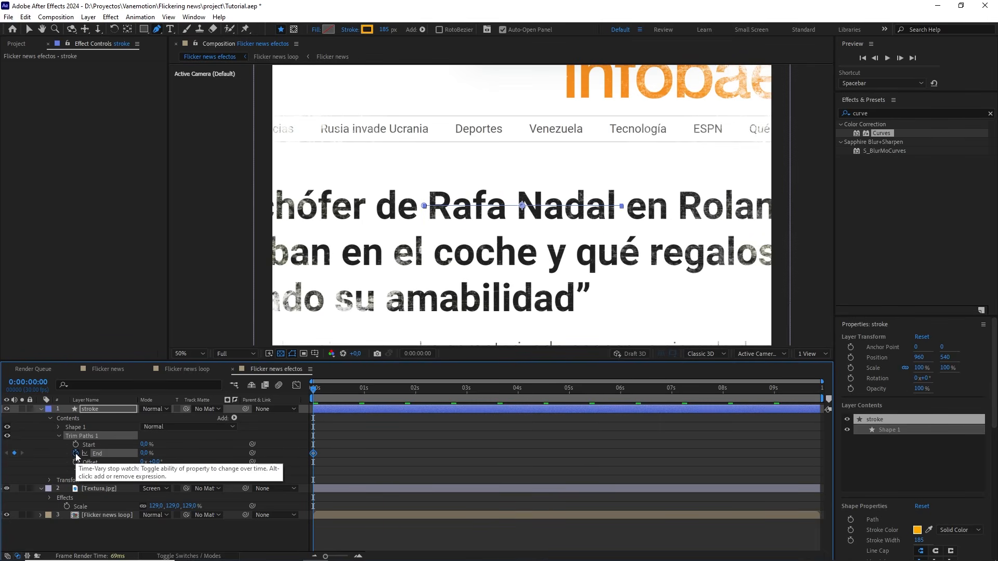
- Keyframe the Trim Paths End at 100% at 5 seconds and apply Easy Ease to that keyframe
drag(374, 390, 569, 409)
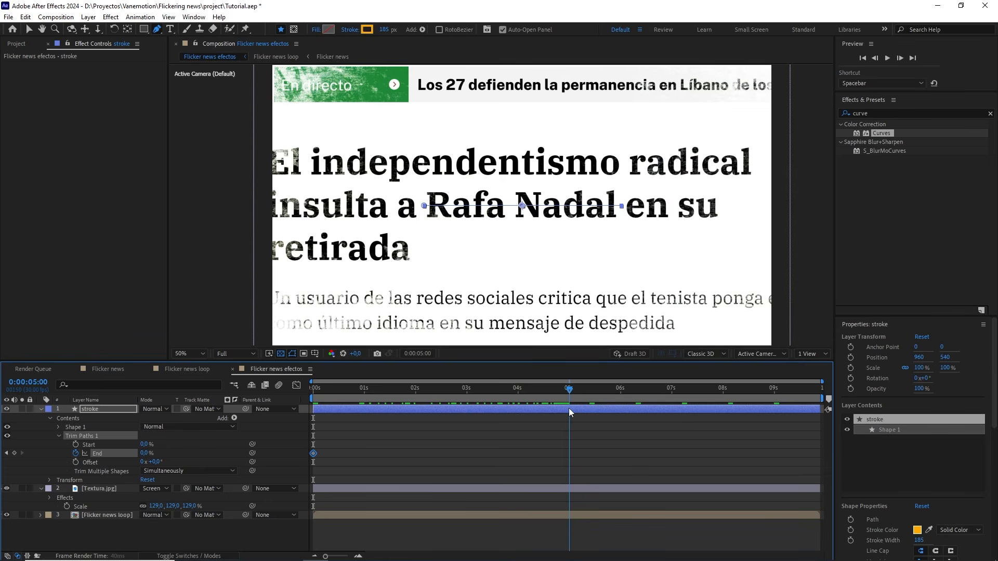
drag(146, 454, 253, 445)
drag(597, 441, 538, 467)
key(F9)
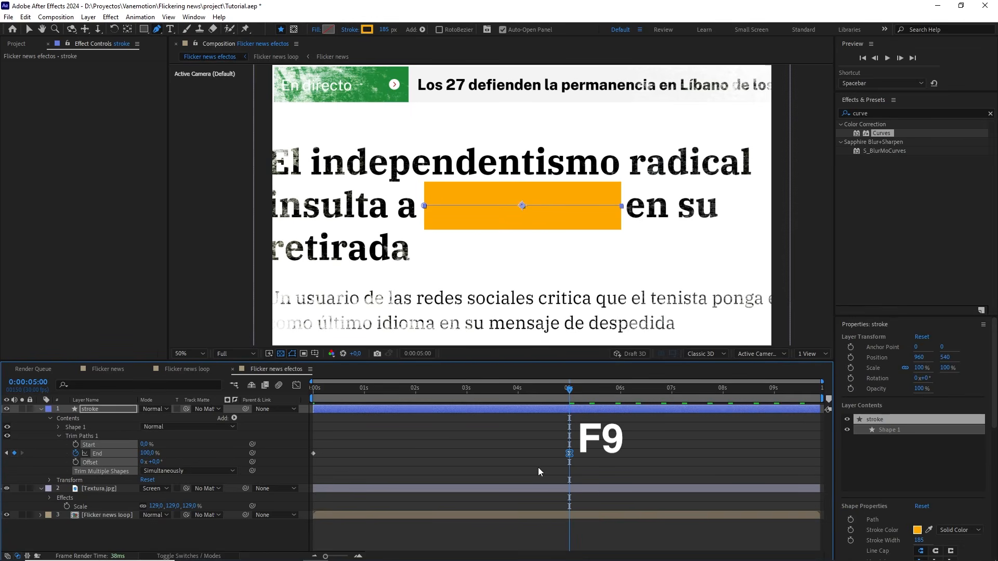
- Set the stroke layer's blending mode to Multiply, make it a 3D layer, and collapse the expanded layer properties
click(155, 409)
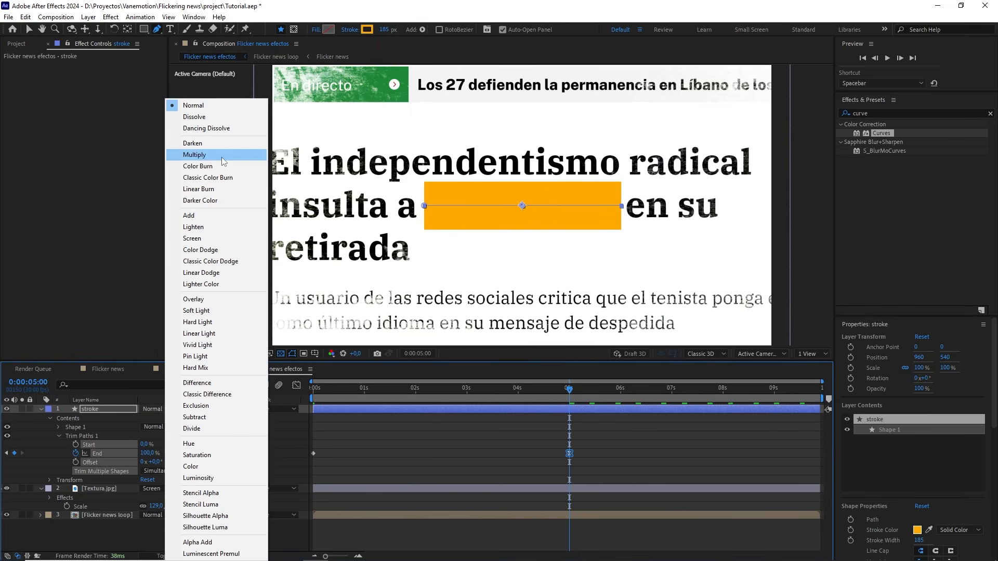
click(194, 155)
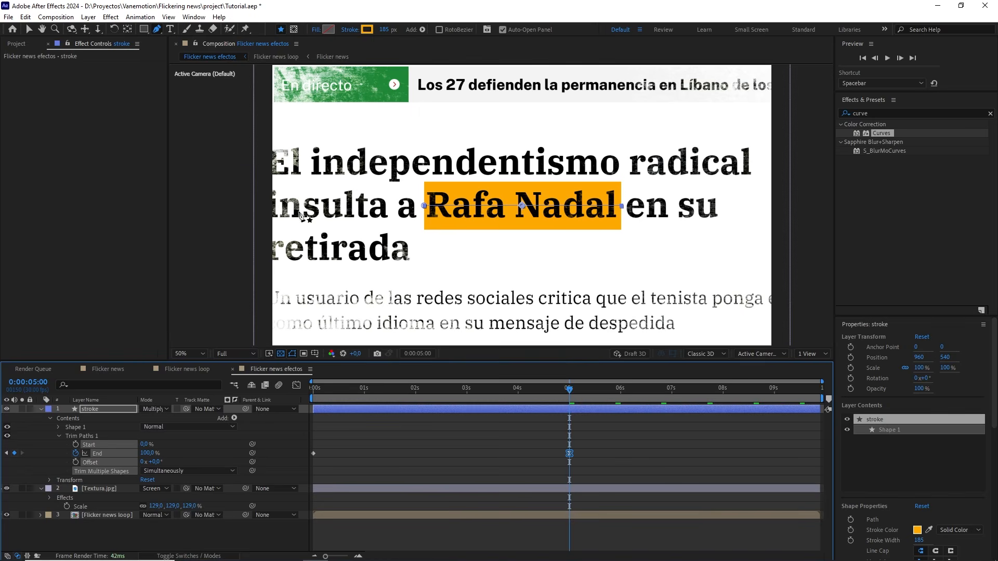
click(113, 408)
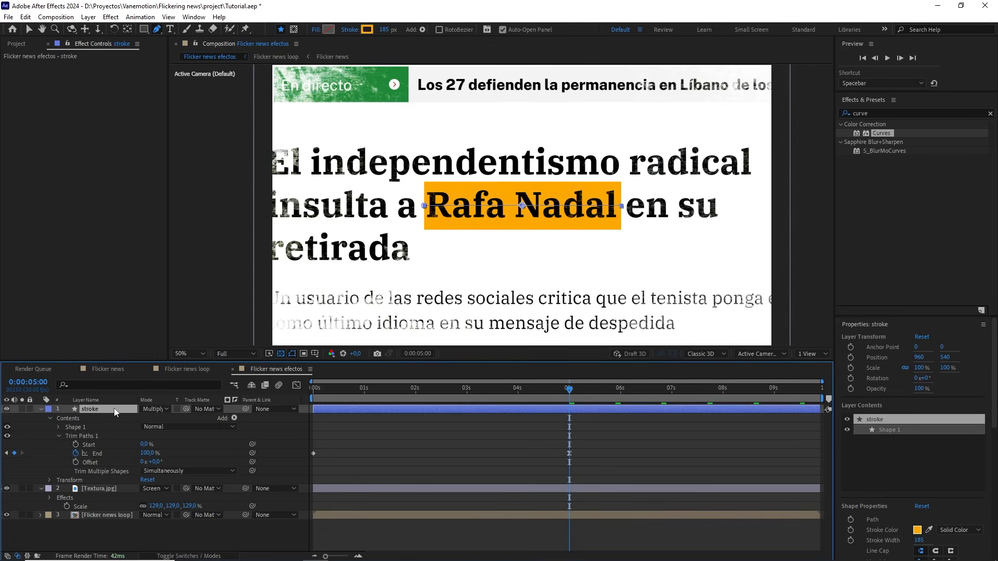
key(F4)
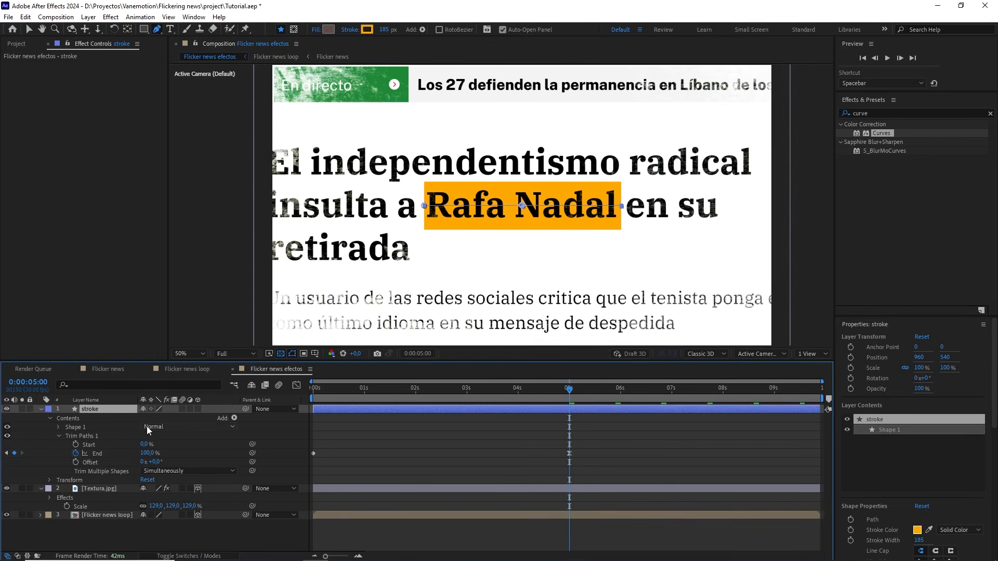
click(197, 409)
click(42, 409)
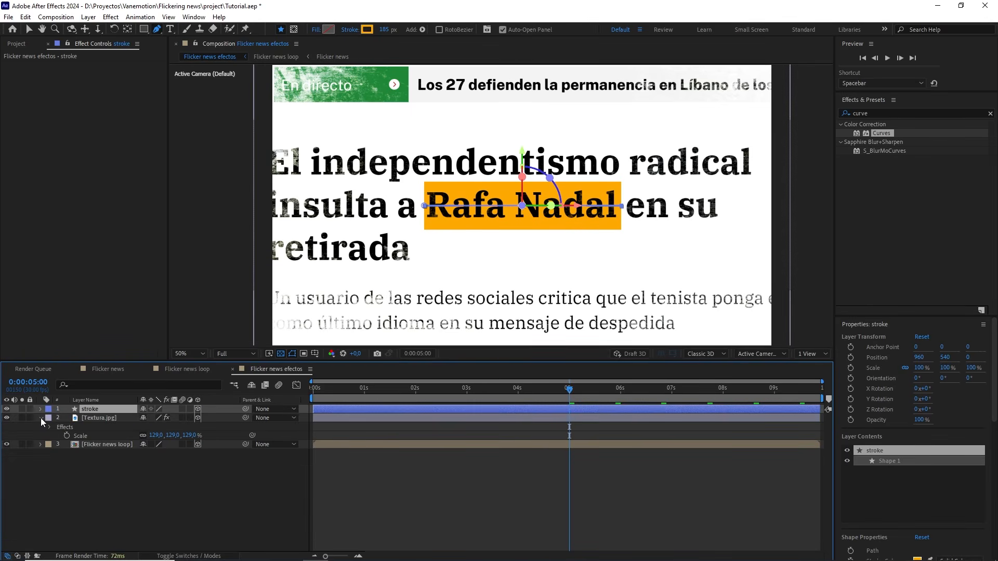
click(41, 418)
click(135, 457)
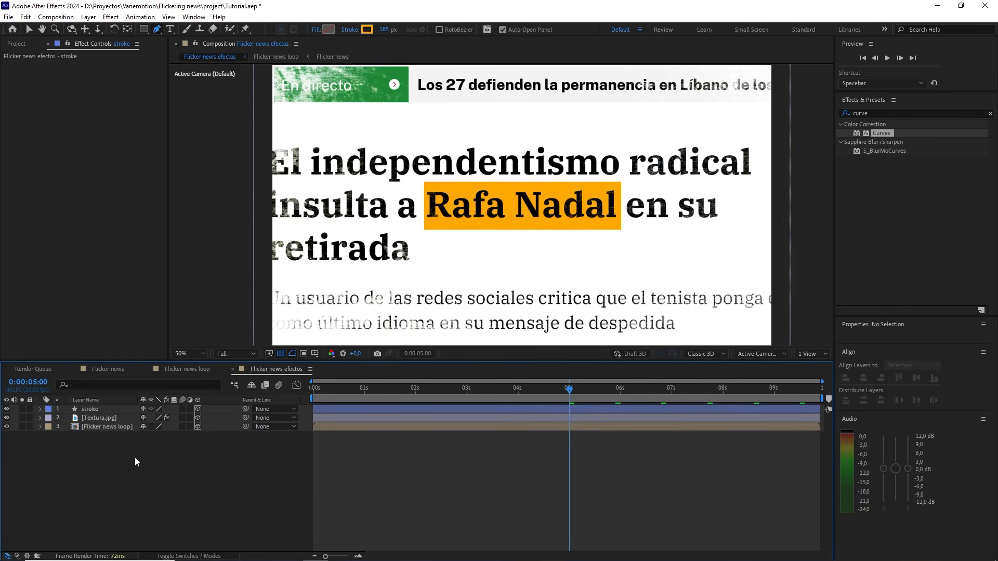
- Find the Roughen Edges effect and apply it to the stroke layer
scroll(509, 189, up, 2)
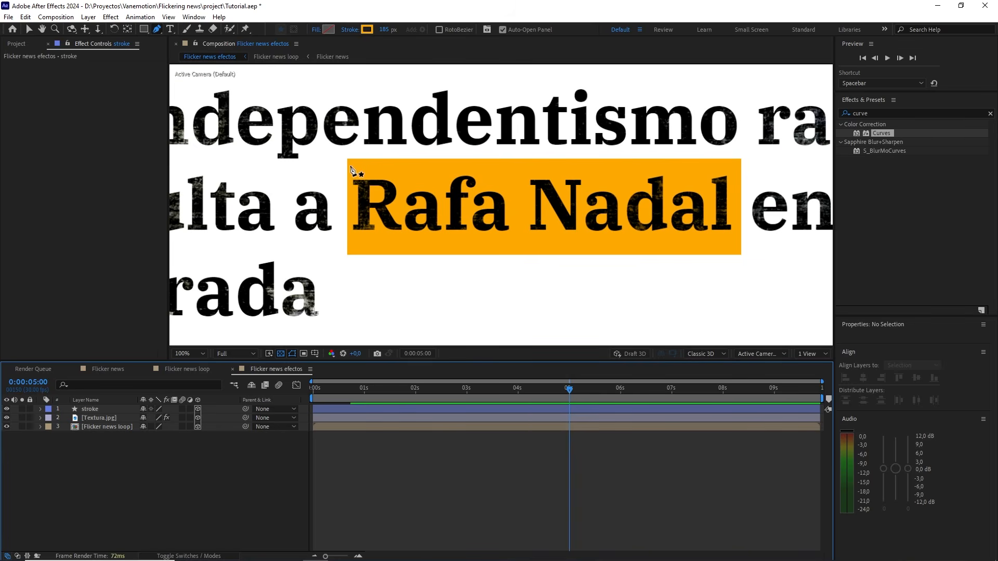
click(106, 409)
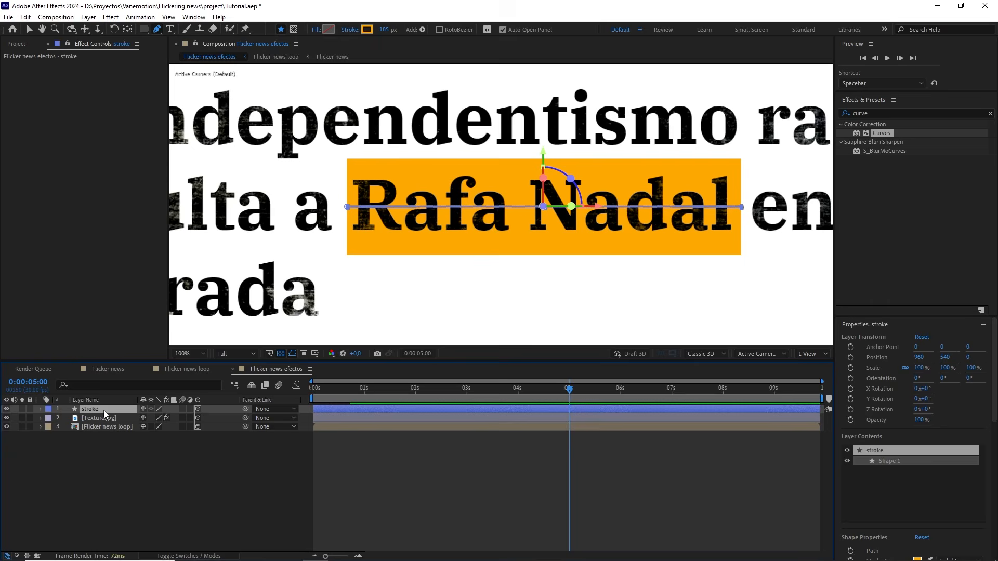
click(887, 113)
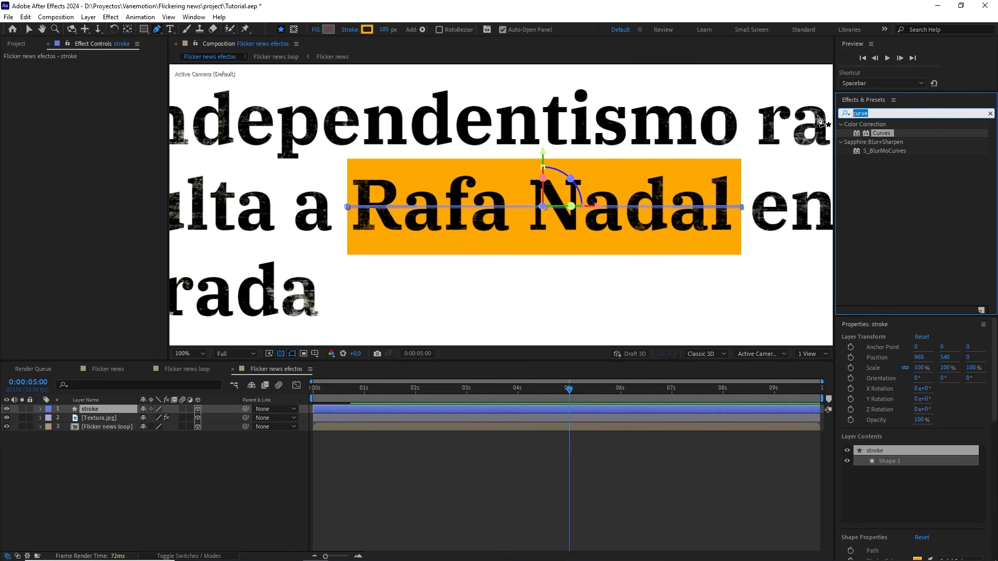
text(roug)
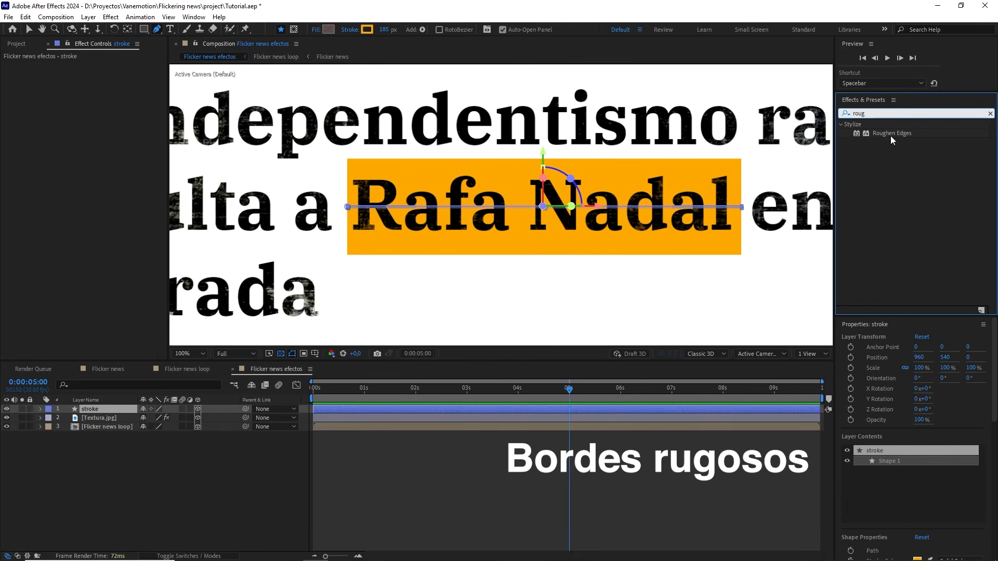
click(892, 133)
mouse_move(892, 133)
mouse_down()
mouse_move(550, 170)
mouse_move(94, 411)
mouse_move(103, 412)
mouse_up()
key(v)
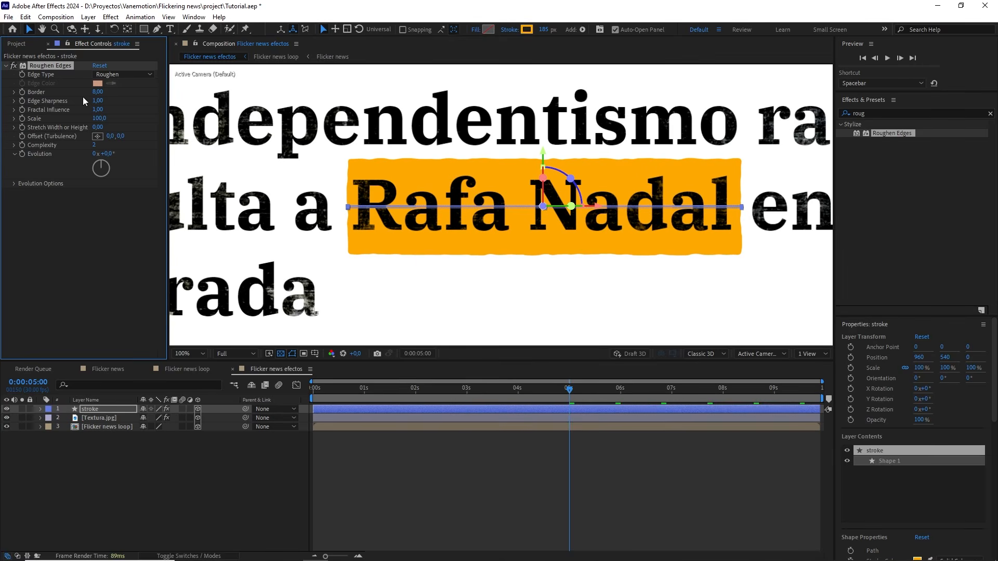
- Set the Roughen Edges Border to 50, Stretch Width or Height to 50 and Complexity to 10
click(97, 91)
key(Return)
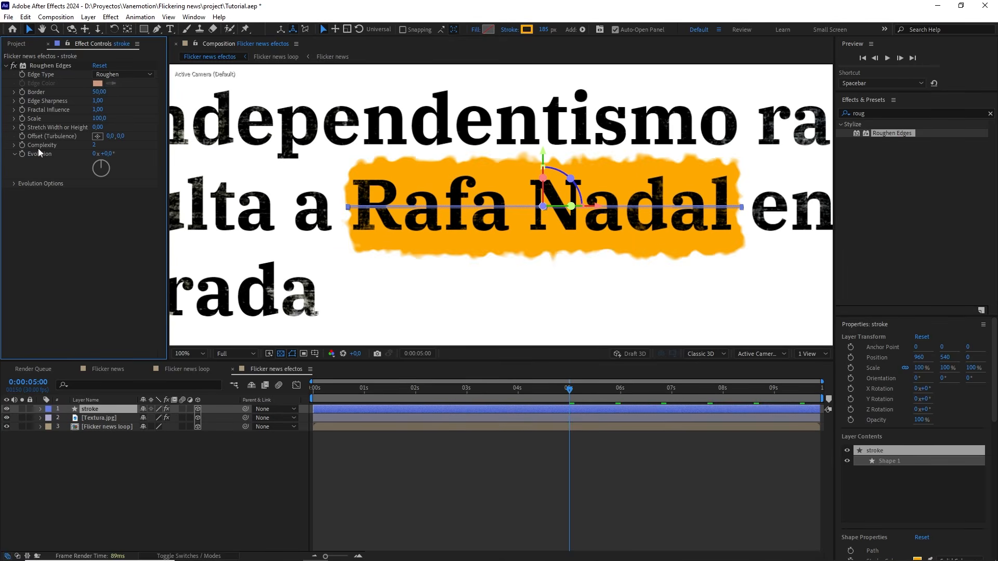
click(96, 127)
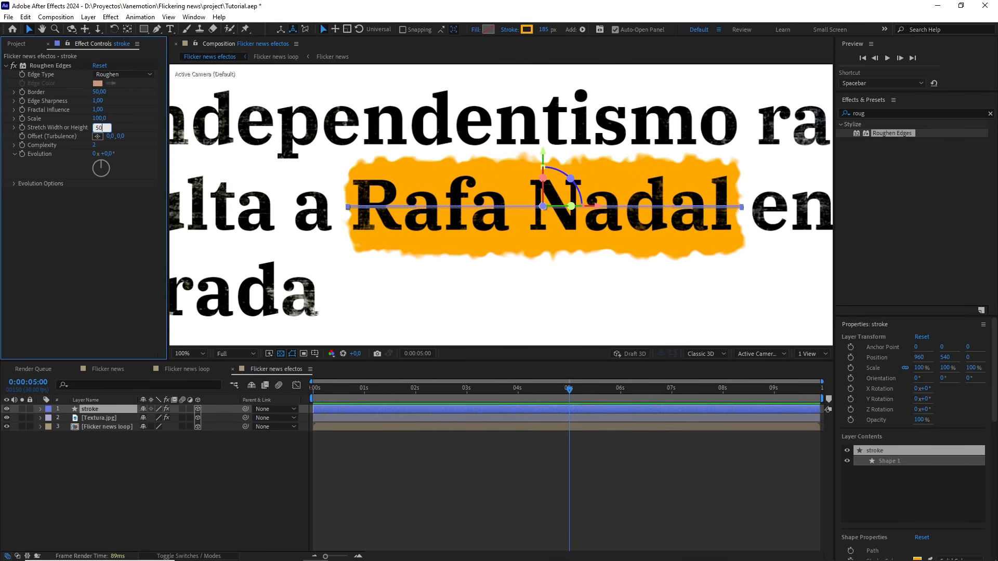
key(Return)
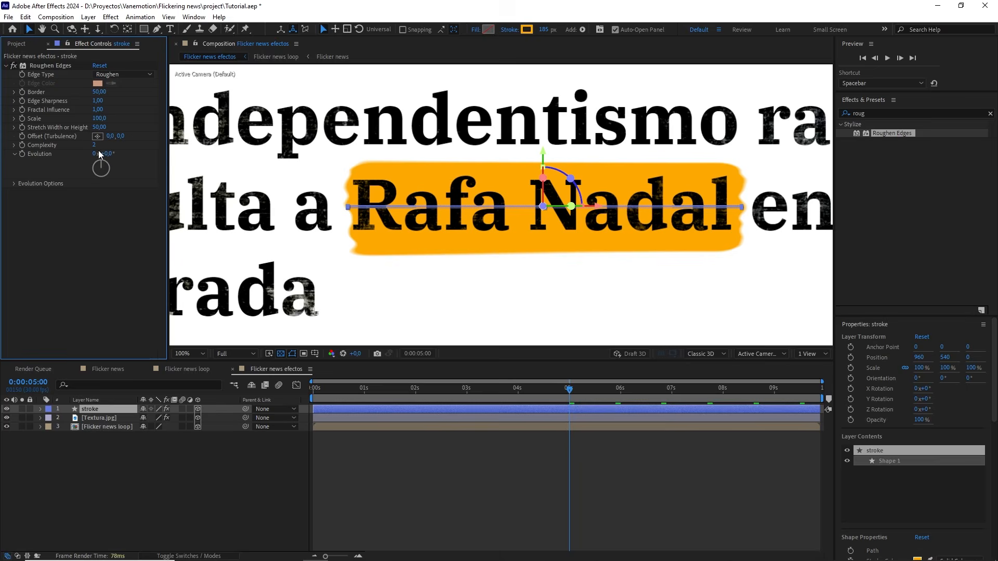
drag(96, 147, 112, 145)
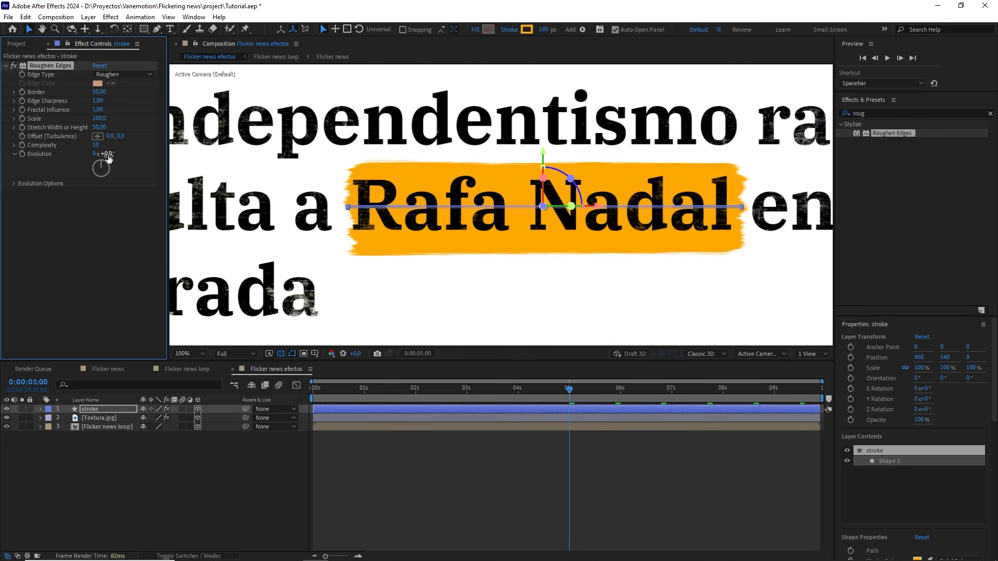
- Set the Roughen Edges Evolution to 90° and preview the highlight animation from the start of the composition
drag(109, 154, 151, 158)
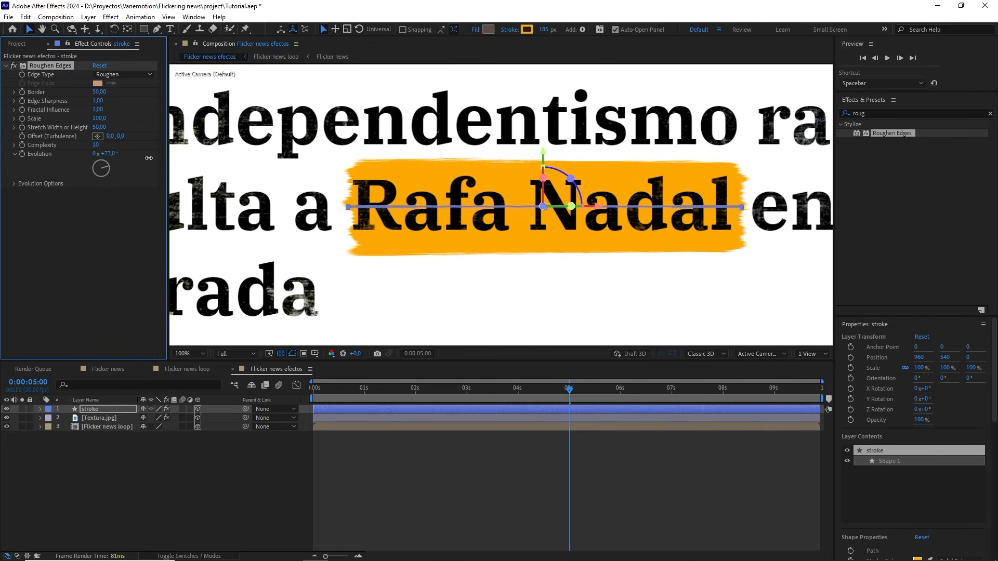
click(110, 154)
text(90)
key(Return)
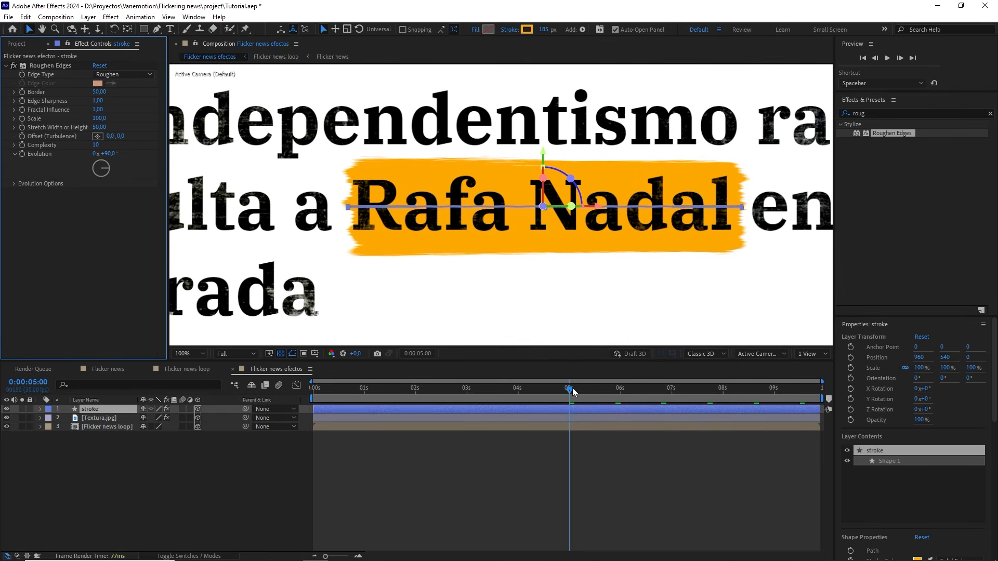
drag(572, 387, 311, 376)
scroll(564, 285, down, 2)
key(space)
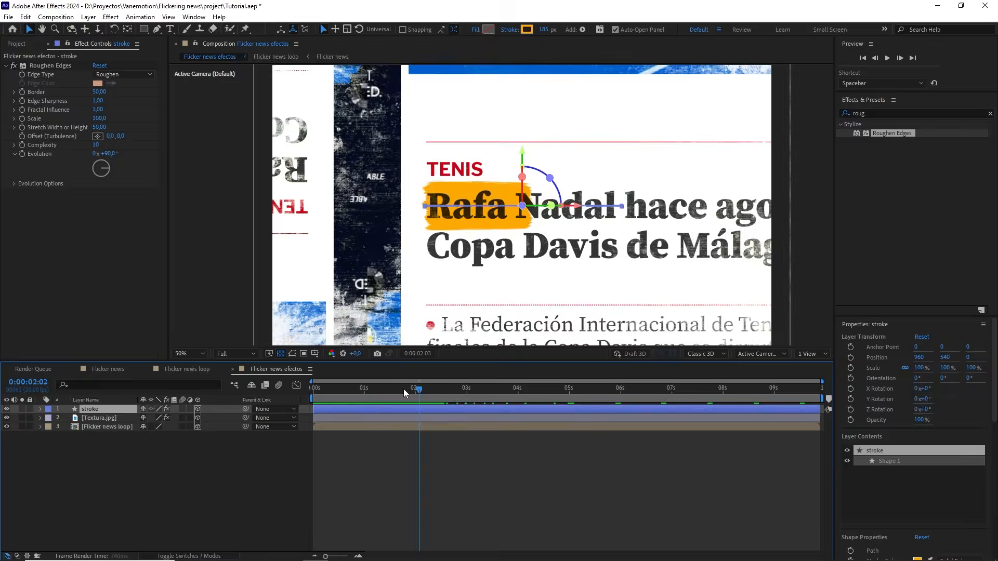
- Create a black solid named "viñeta" at the composition's size
right_click(229, 471)
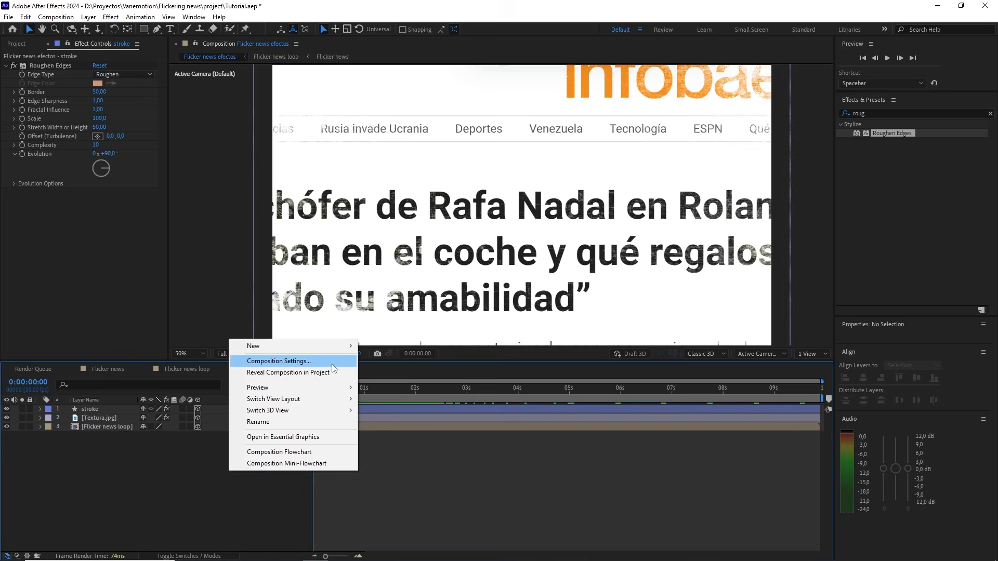
mouse_move(338, 348)
click(394, 370)
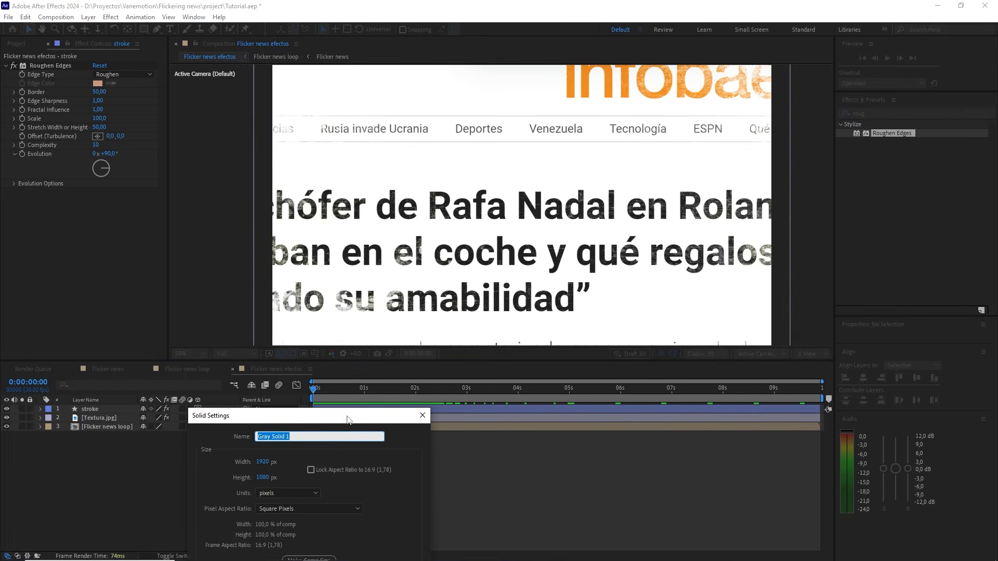
text(viñeta)
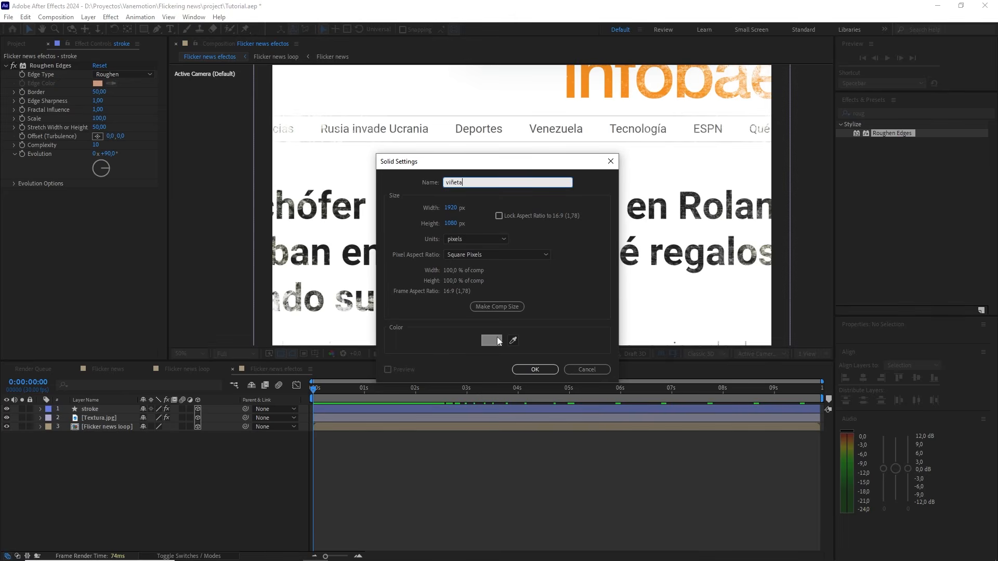
click(498, 307)
click(491, 340)
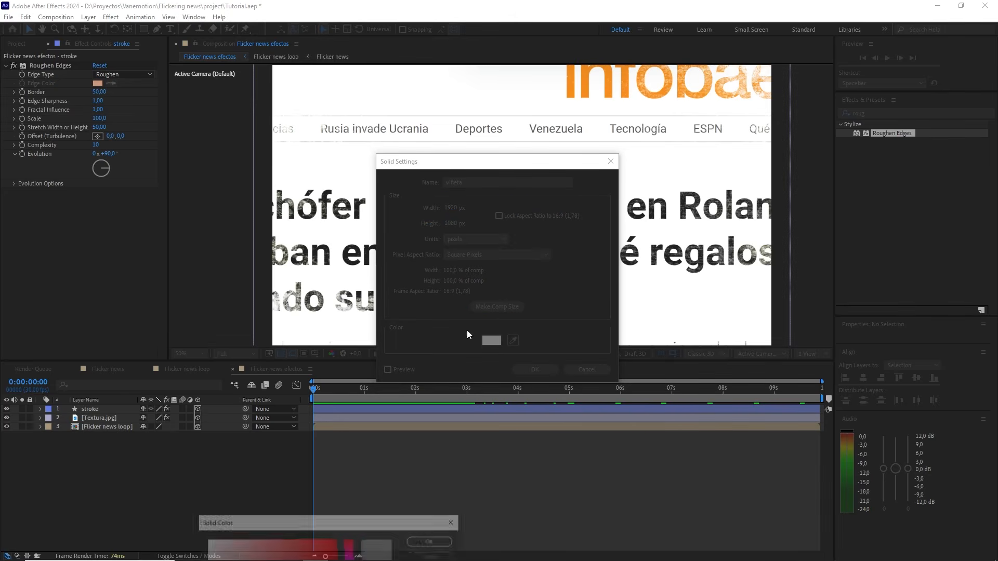
drag(297, 521, 467, 244)
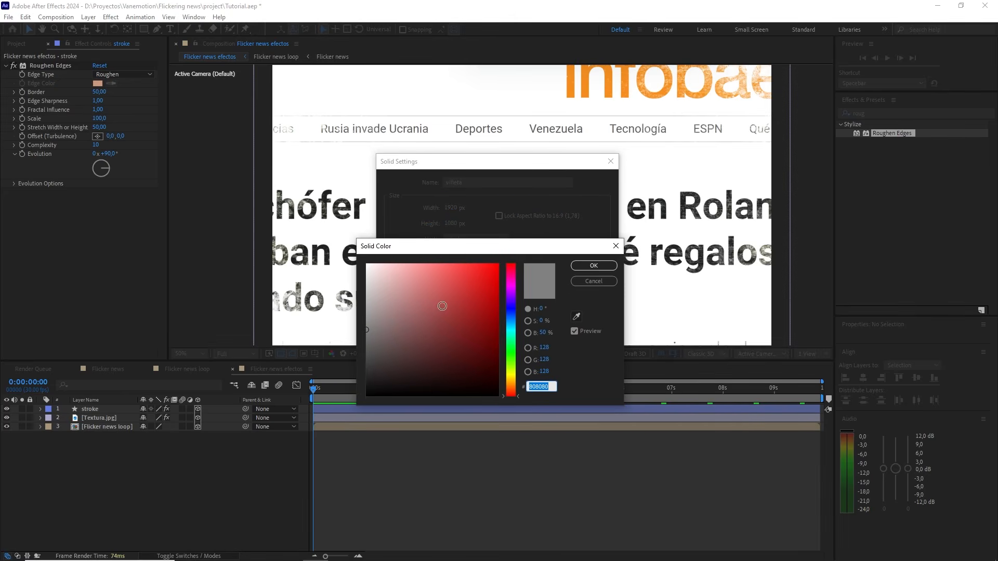
drag(441, 305, 330, 417)
click(612, 264)
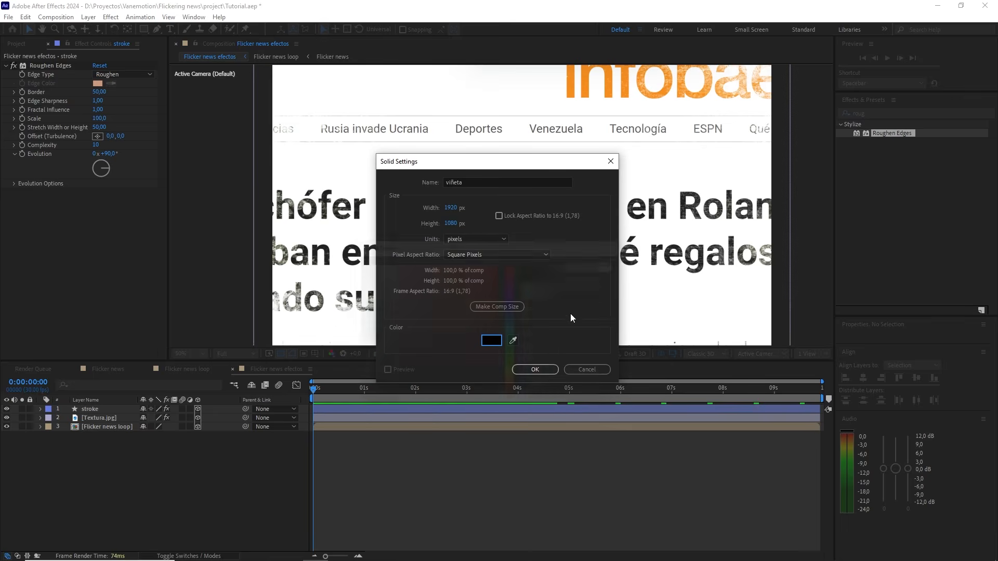
click(528, 369)
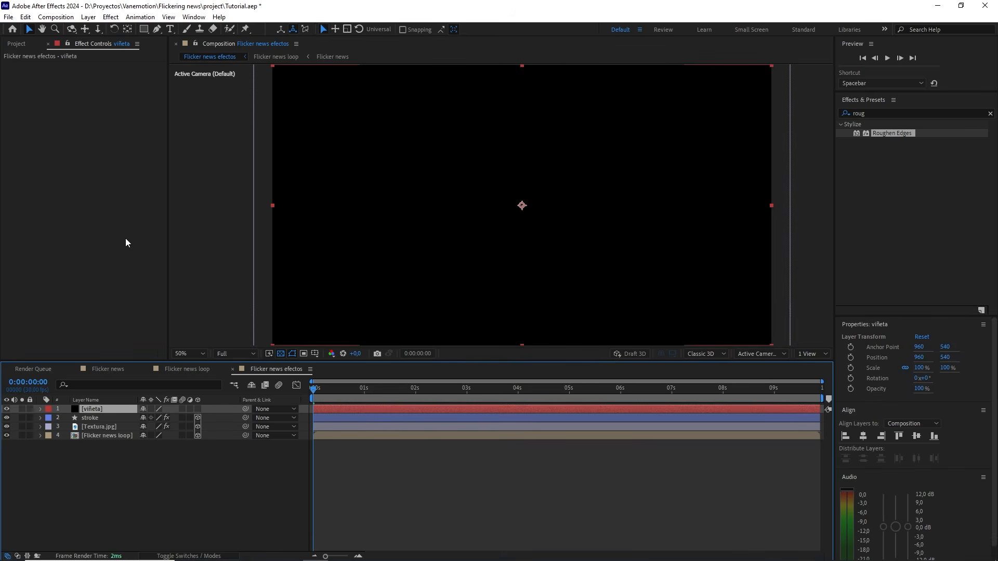
- Add a full-frame elliptical mask to the viñeta layer and scale it down proportionally around its centre
drag(143, 29, 162, 53)
double_click(145, 30)
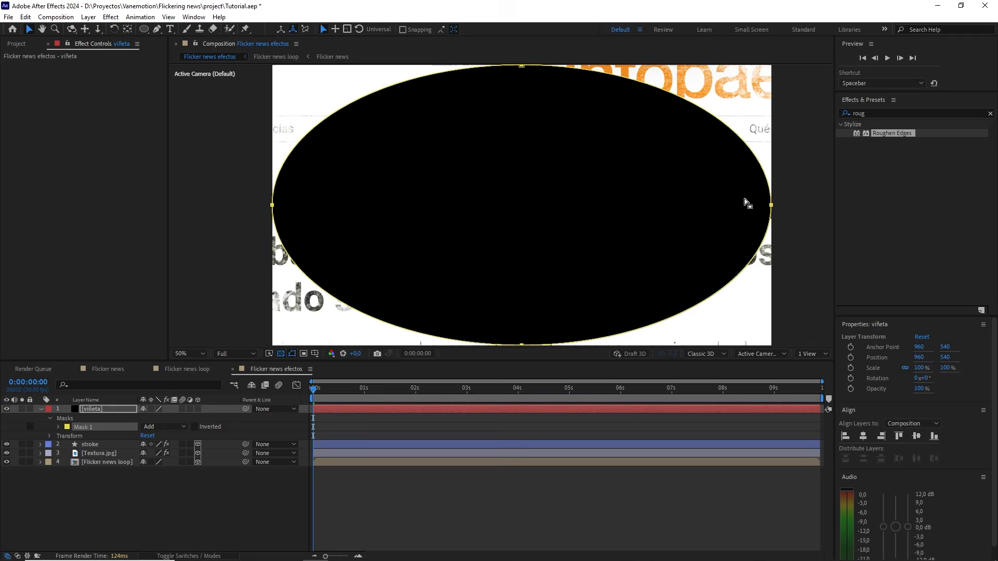
key(comma)
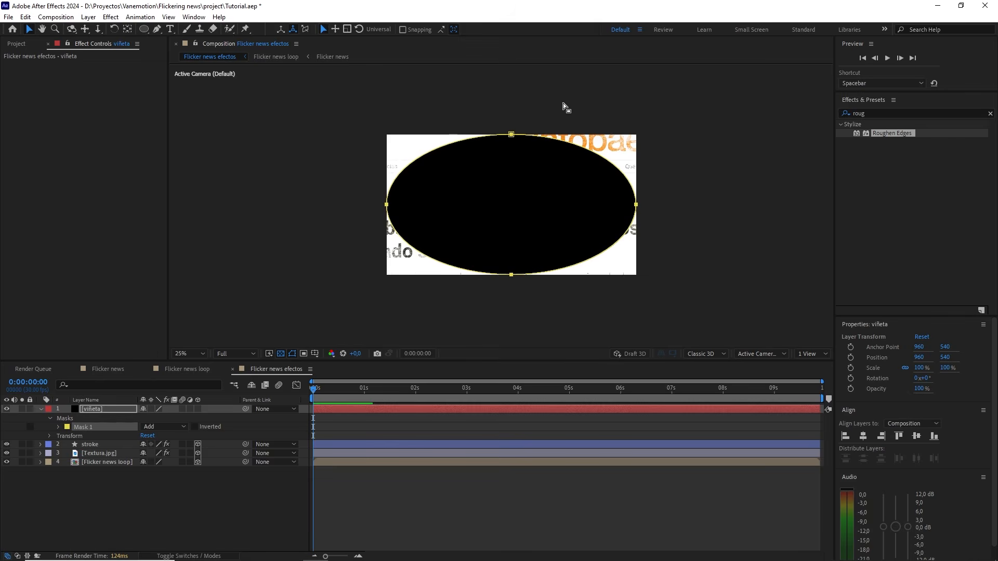
click(511, 136)
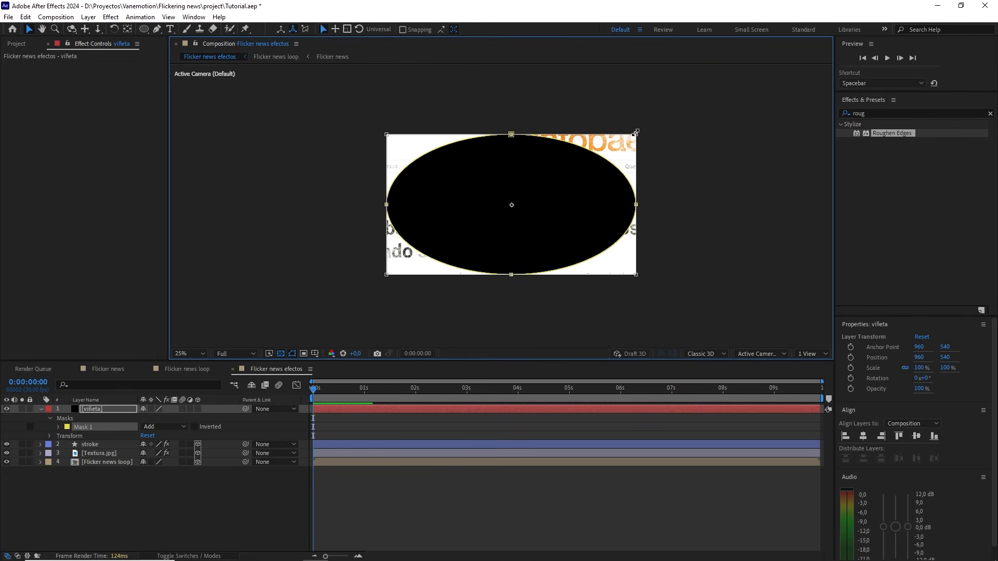
drag(635, 133, 603, 154)
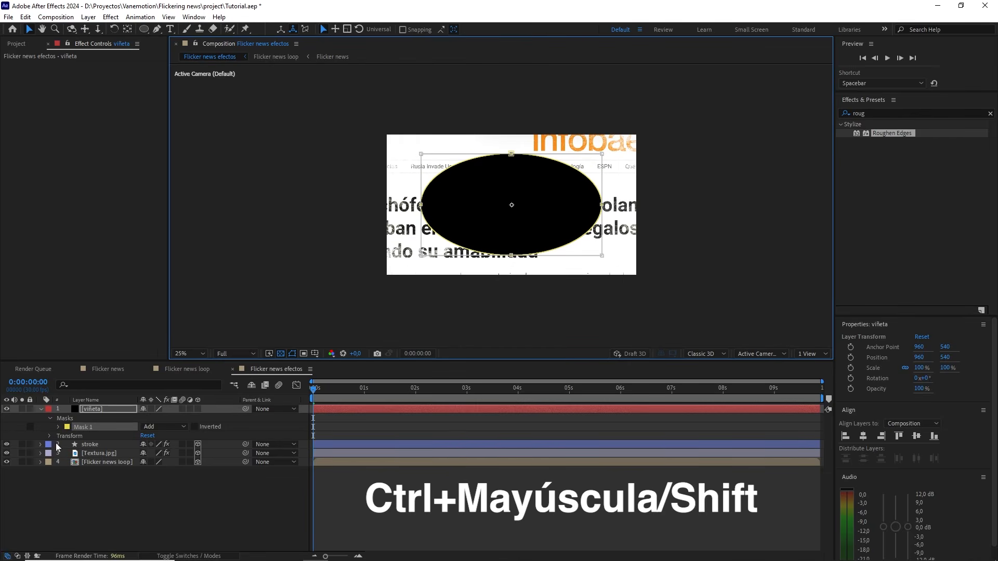
- Set the viñeta mask to Subtract with a Mask Feather of 427 pixels, and collapse the layer's properties
click(163, 427)
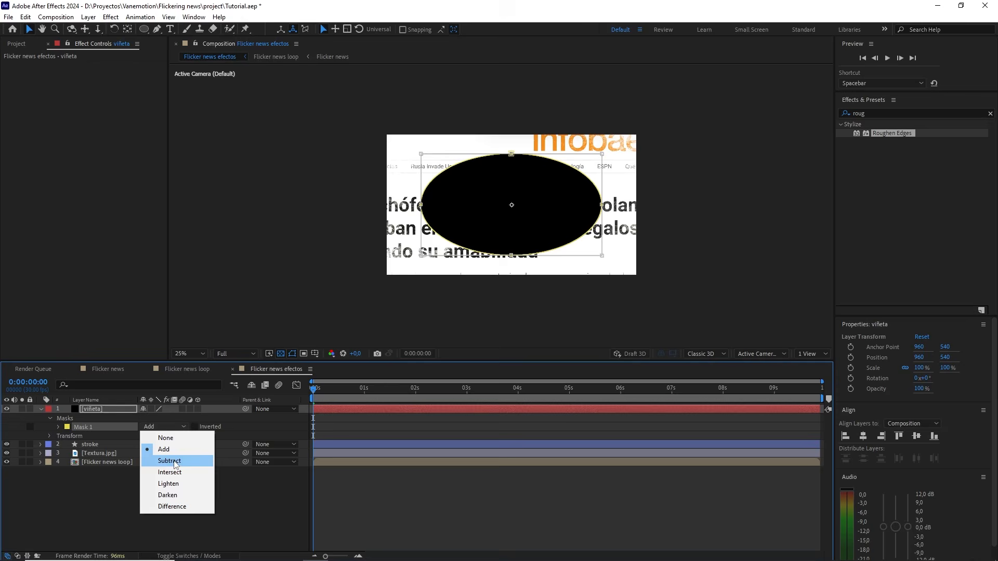
click(175, 462)
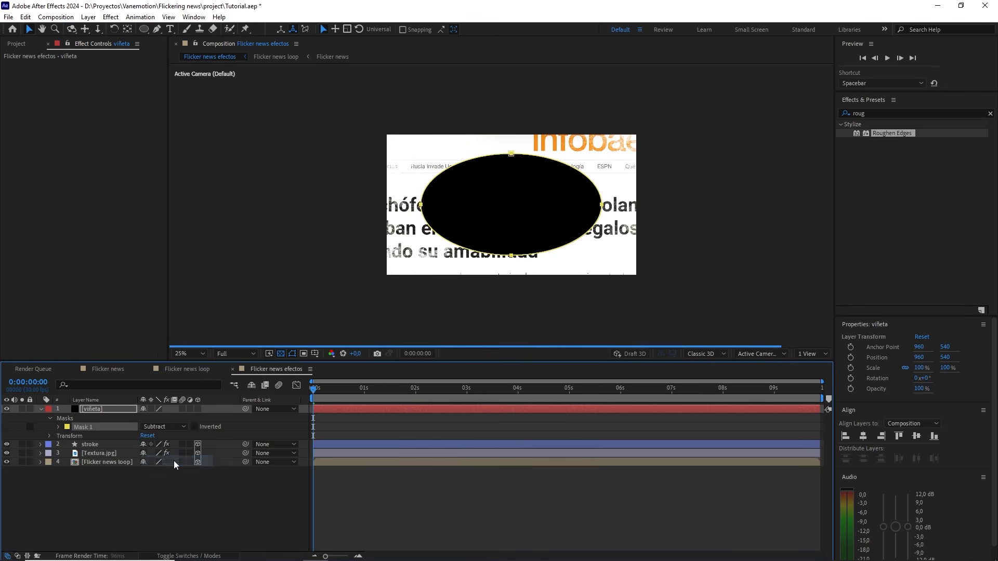
click(58, 426)
drag(152, 445, 358, 418)
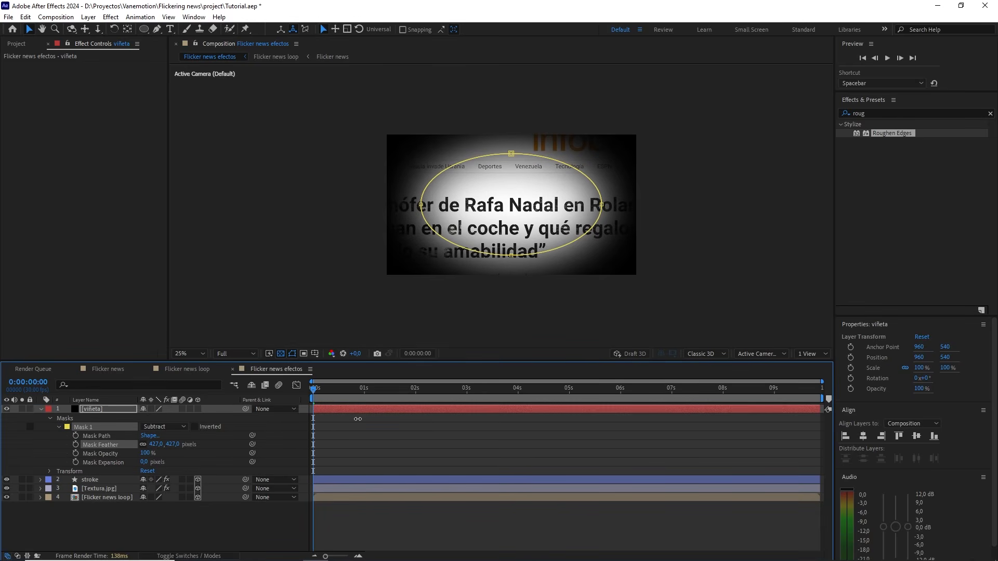
key(period)
key(period)
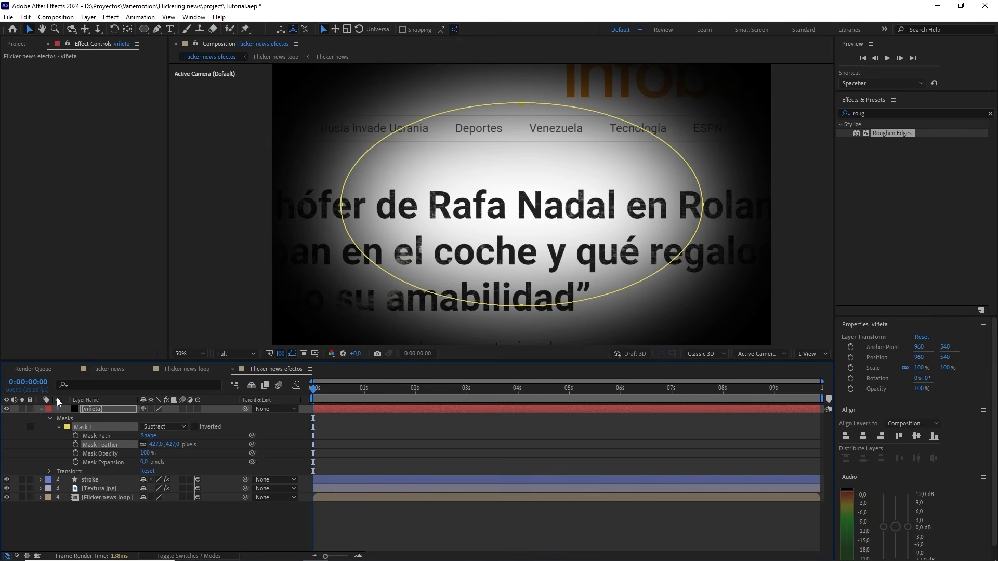
click(37, 410)
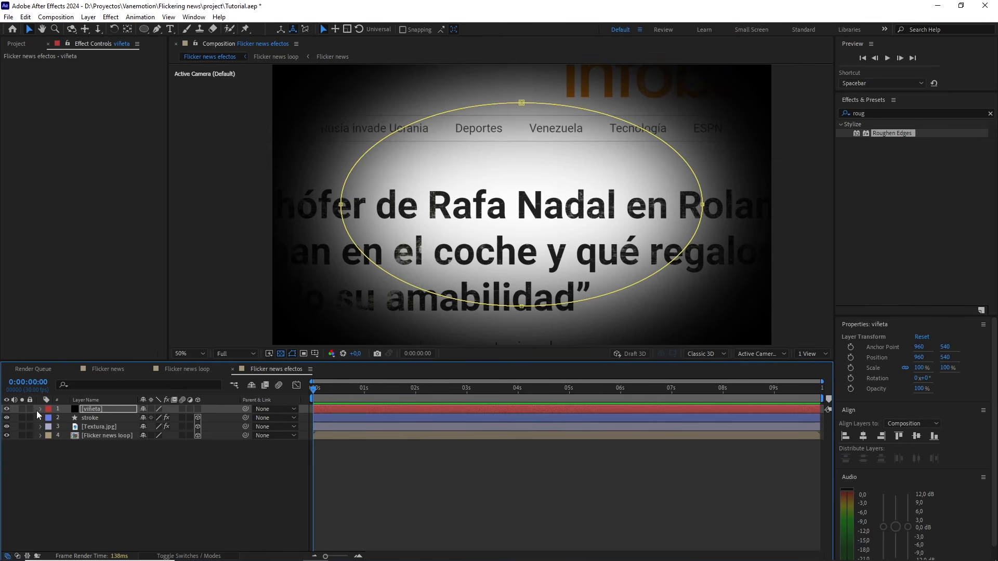
- Create a neutral gray solid named "grano" with 50% brightness
right_click(129, 482)
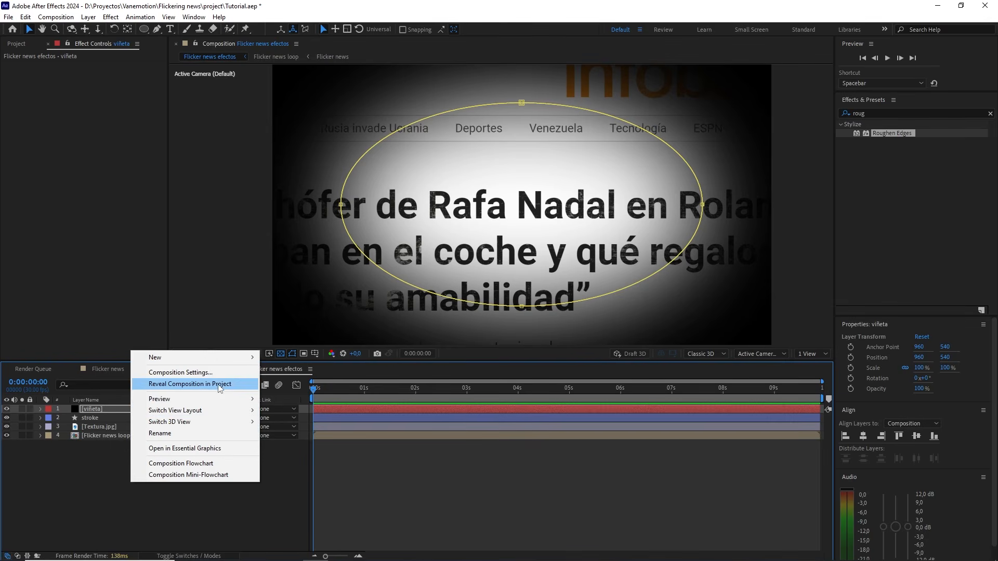
mouse_move(229, 359)
click(296, 383)
text(grano)
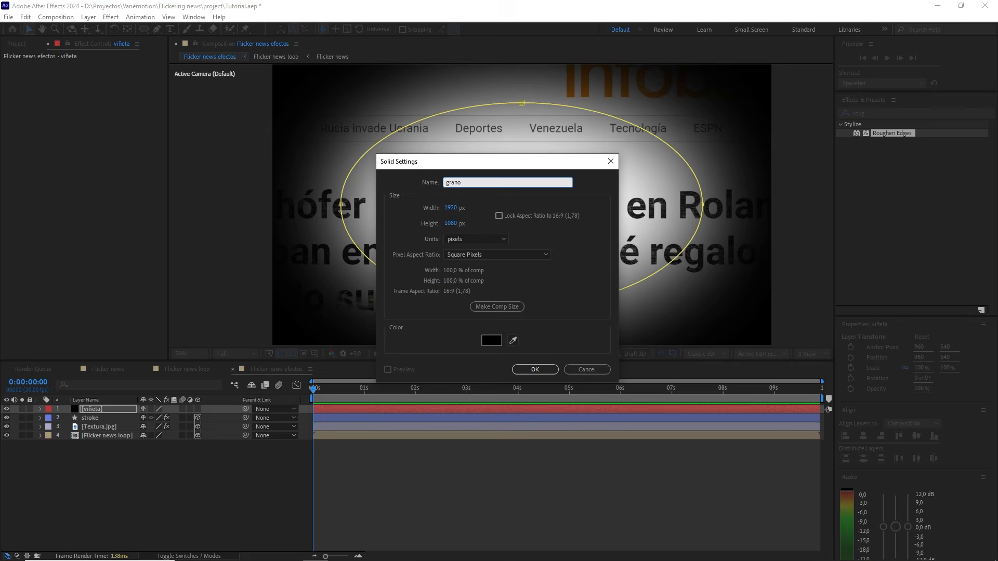
click(491, 340)
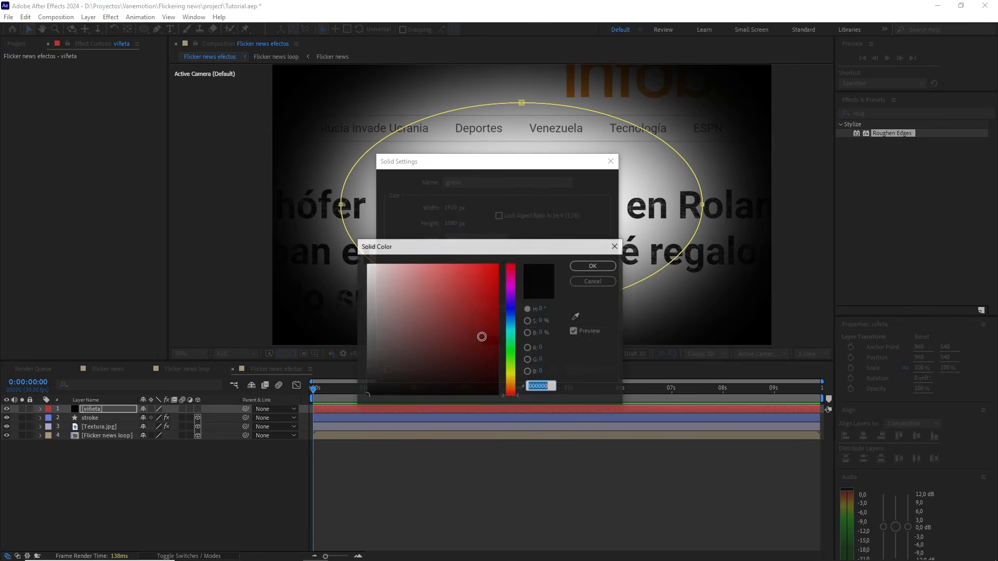
drag(481, 337, 365, 333)
click(544, 332)
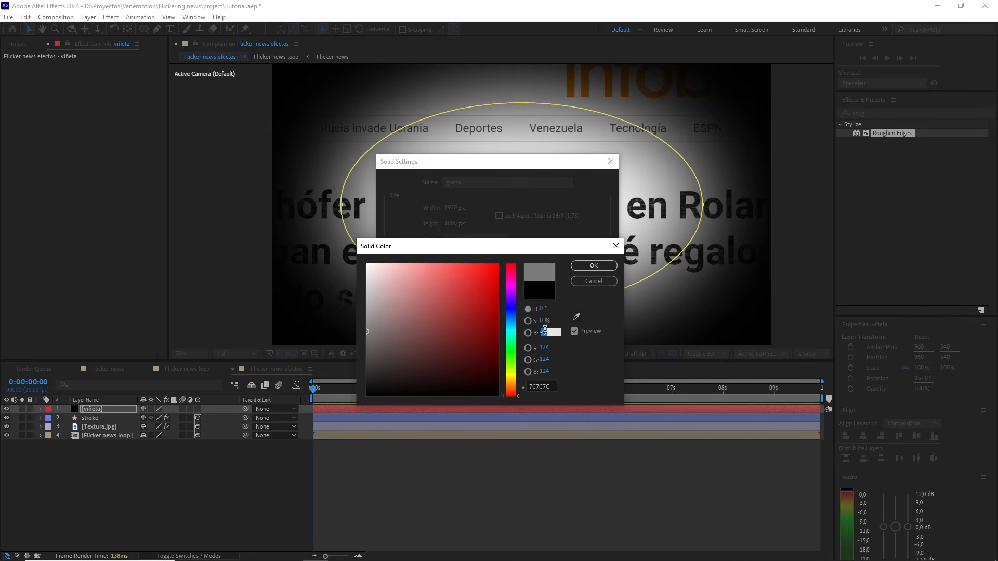
text(50)
click(585, 266)
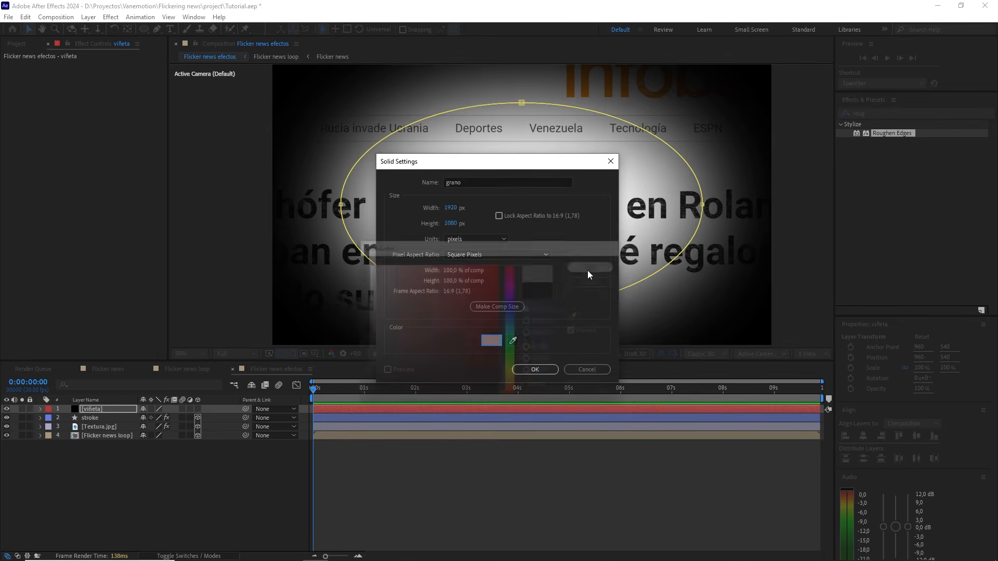
click(534, 369)
- Apply Add Grain to the grano layer, using the Final Output viewing mode and the Kodak Vision 250D (5246) preset
text(add)
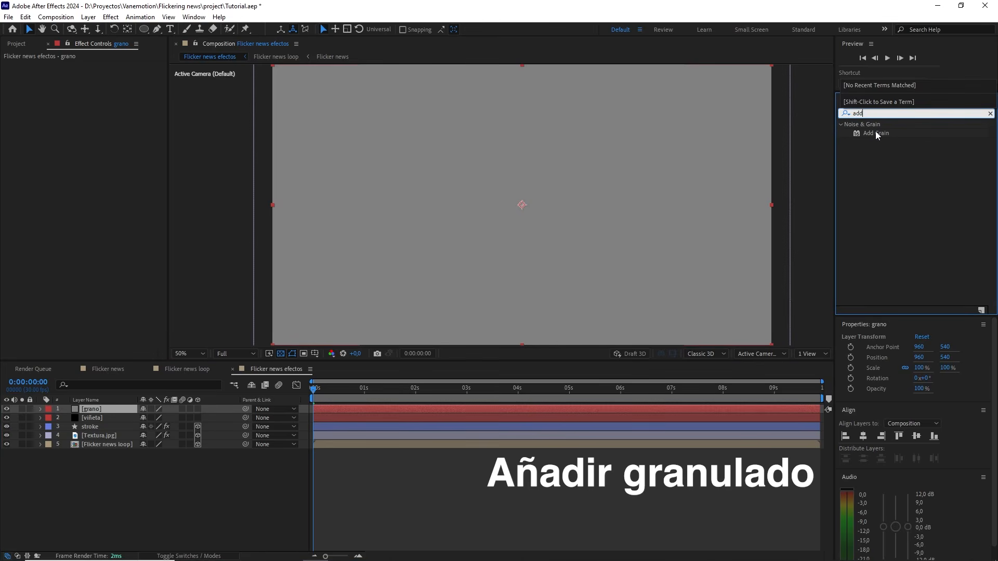
drag(876, 135, 76, 408)
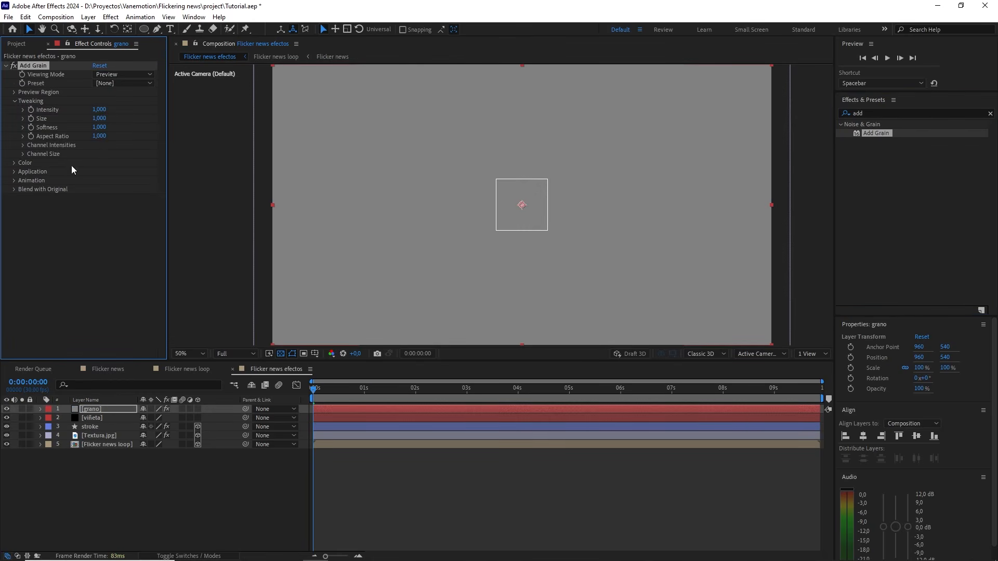
click(125, 74)
click(140, 109)
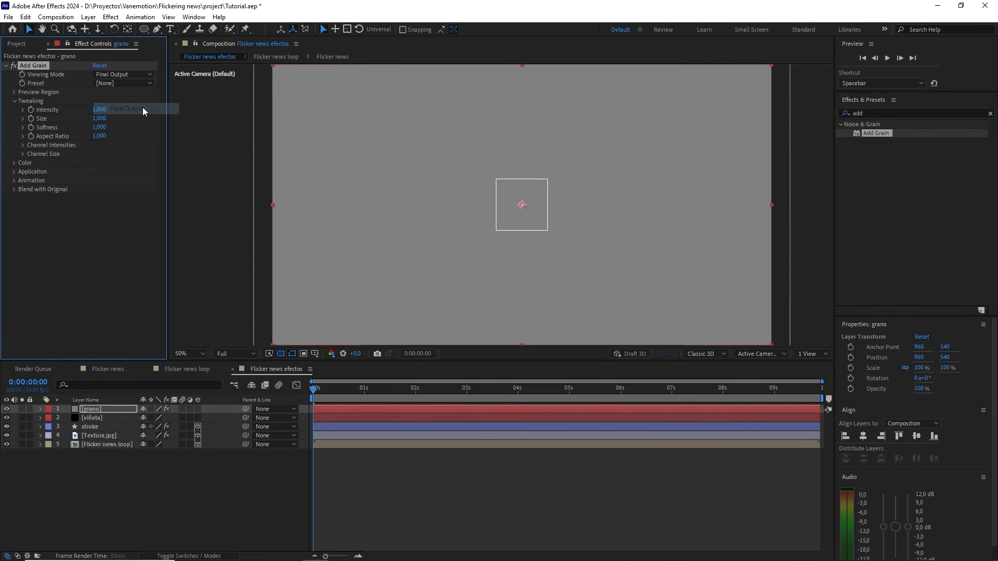
click(123, 83)
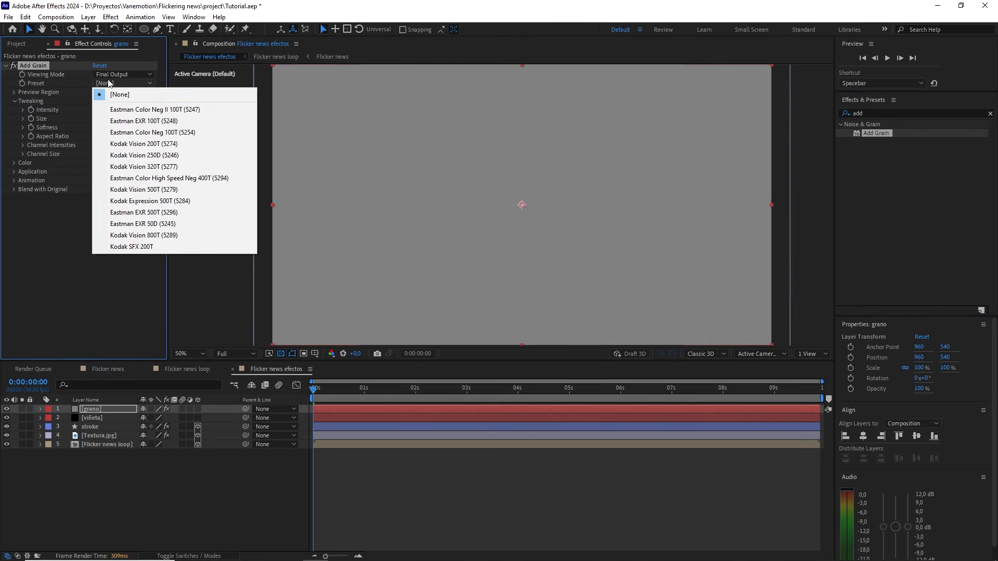
click(144, 156)
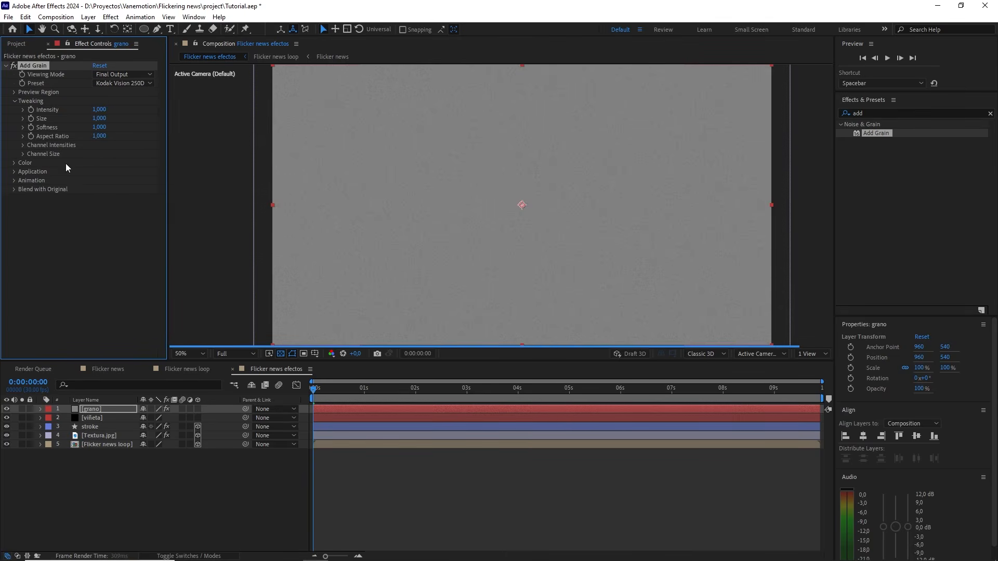
- Make the grain monochromatic and set its Animation Speed to 0
click(15, 164)
click(95, 172)
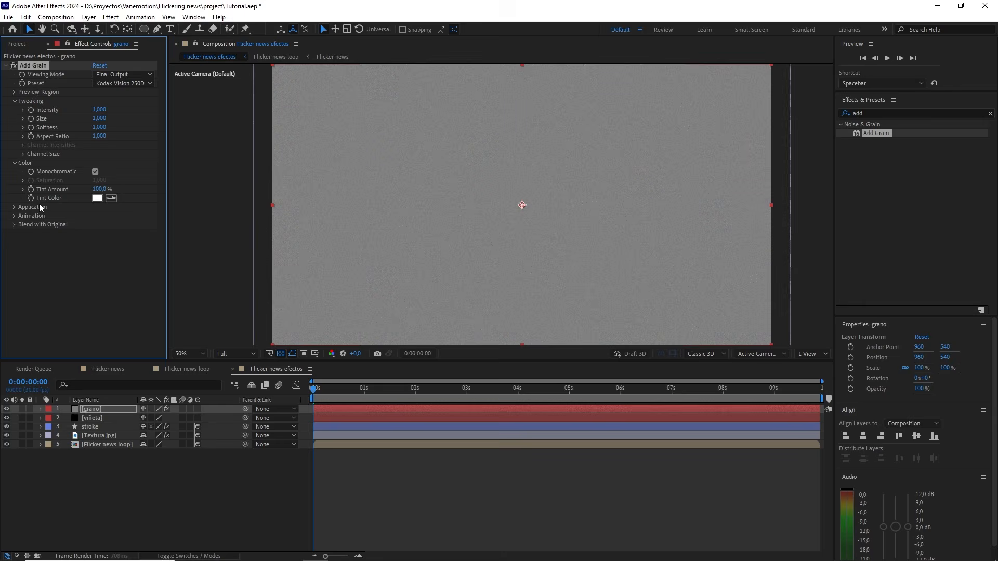
click(14, 215)
click(101, 225)
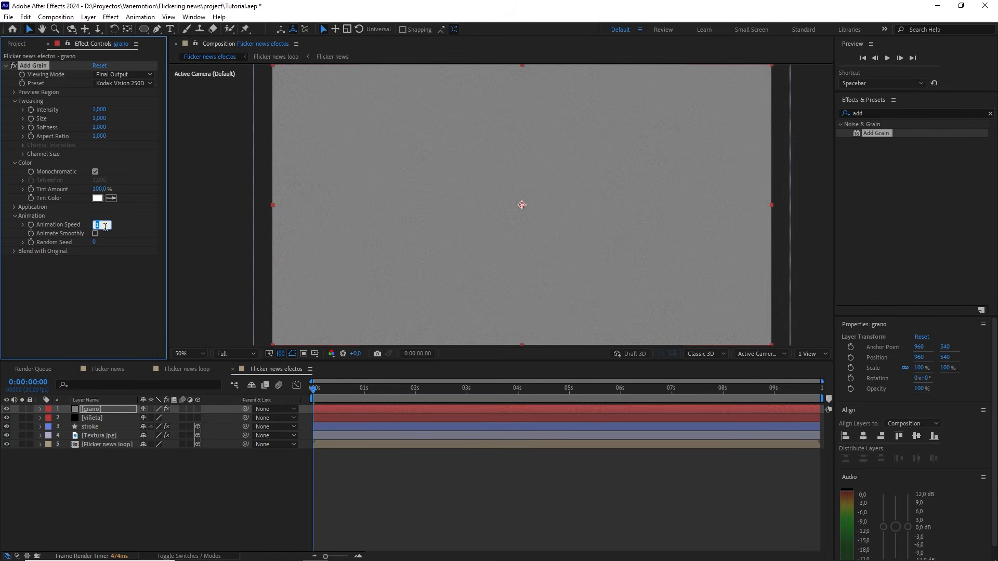
text(0)
key(Return)
- Set the grano layer's blending mode to Overlay
click(101, 410)
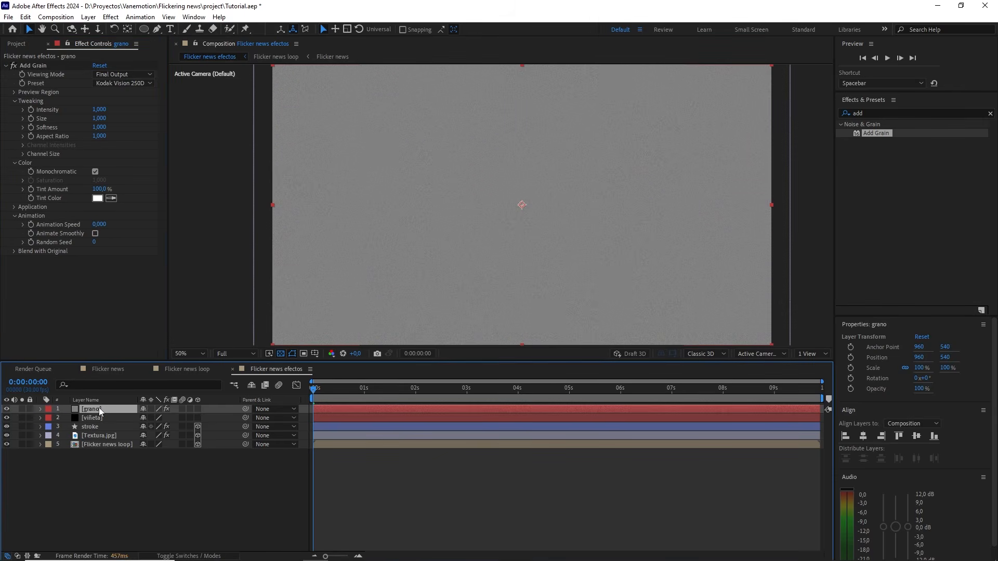
key(F4)
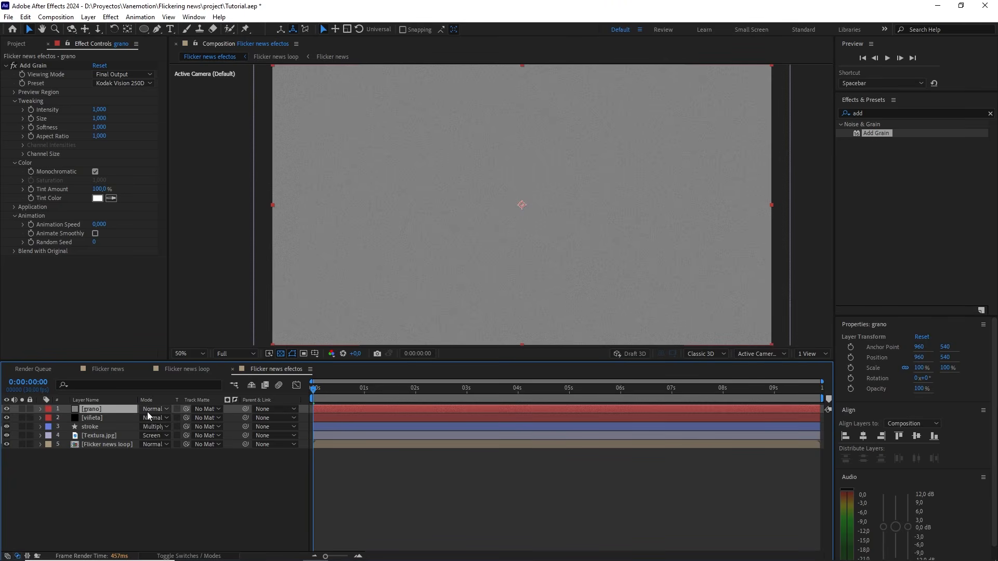
click(151, 410)
click(193, 299)
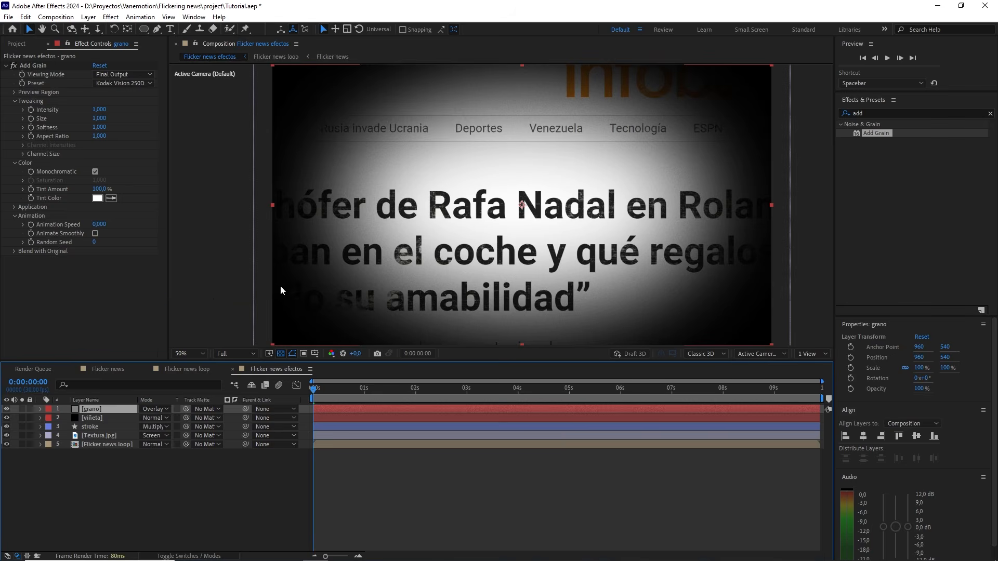
- Examine the film grain up close near the vignetted "Rusia invade Ucrania" text, comparing it with the grano layer hidden and shown
scroll(395, 274, up, 3)
key(h)
drag(384, 244, 451, 279)
scroll(450, 278, up, 1)
key(space)
drag(394, 218, 558, 298)
drag(398, 206, 506, 269)
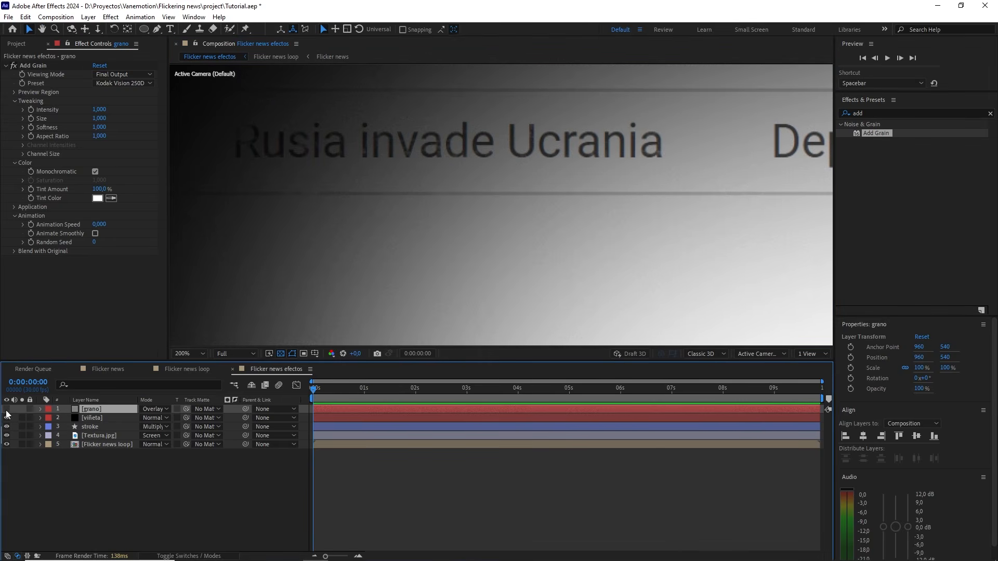
scroll(509, 248, down, 2)
scroll(510, 248, down, 2)
drag(552, 281, 480, 195)
key(v)
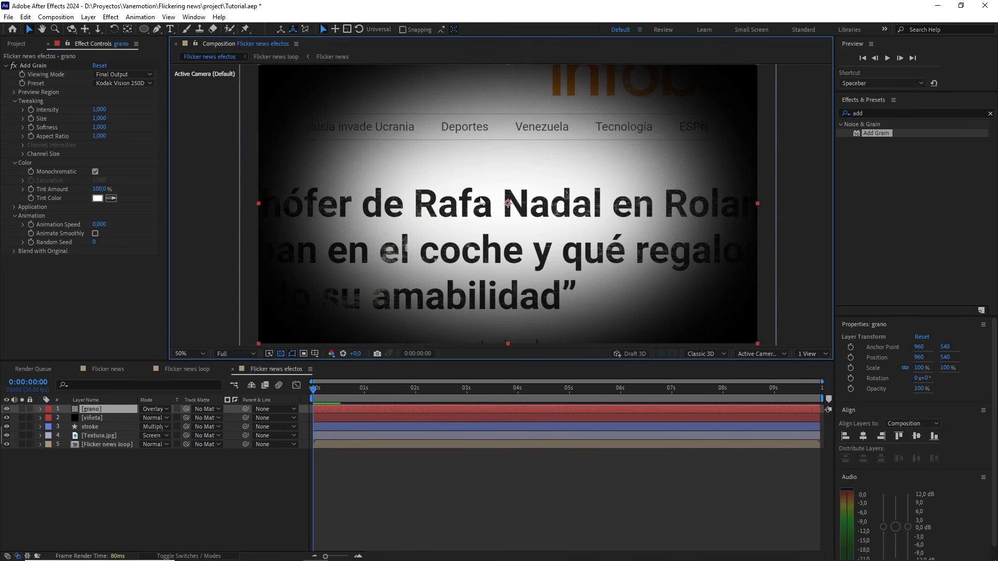
- Create an adjustment layer above the grano layer and apply the Venetian Blinds effect to it
right_click(167, 486)
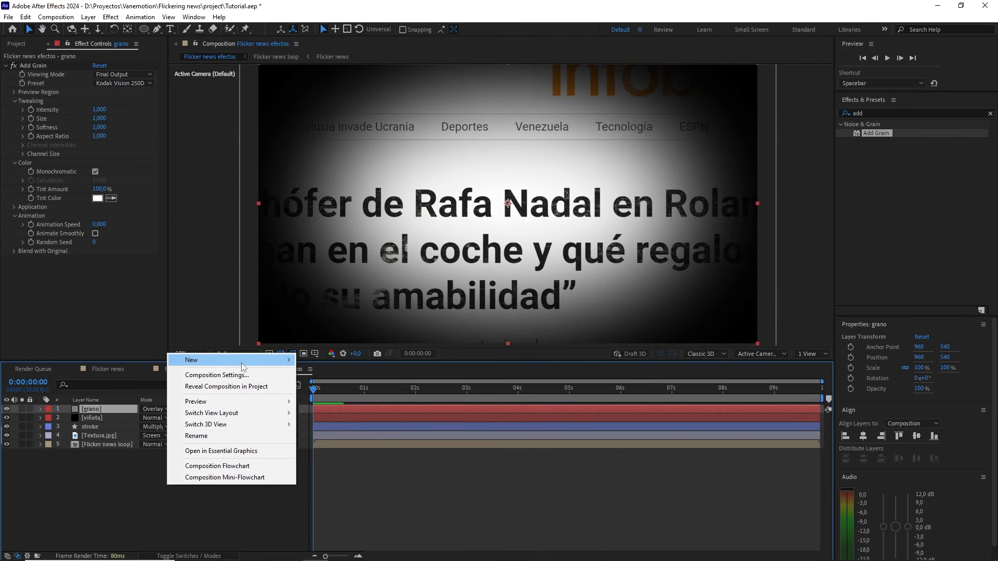
mouse_move(242, 367)
click(335, 445)
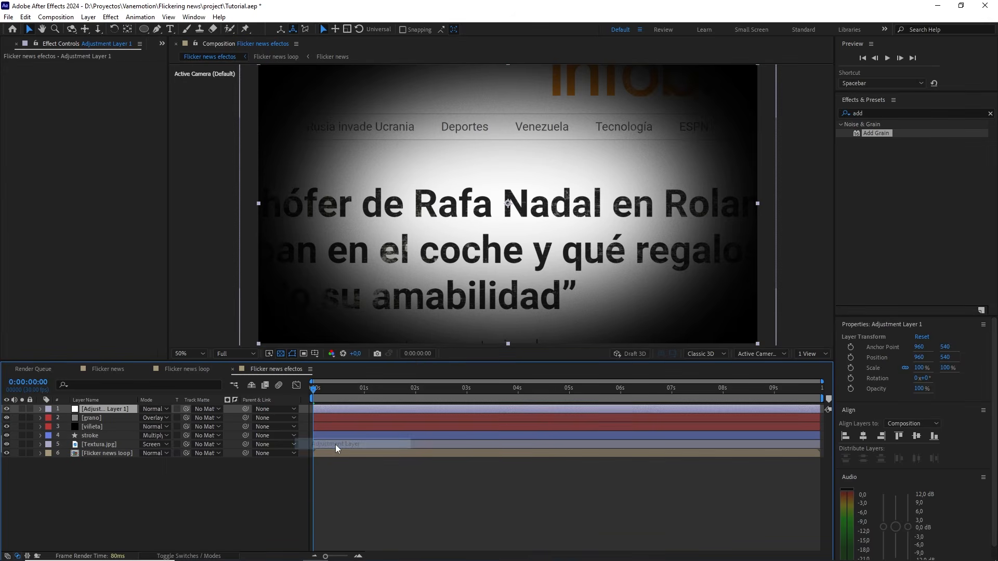
click(866, 114)
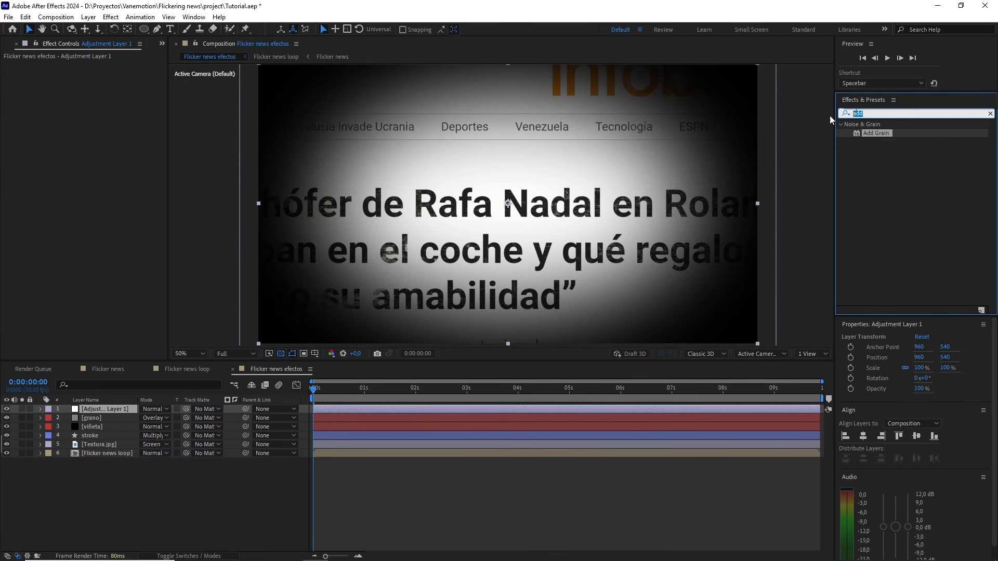
text(venet)
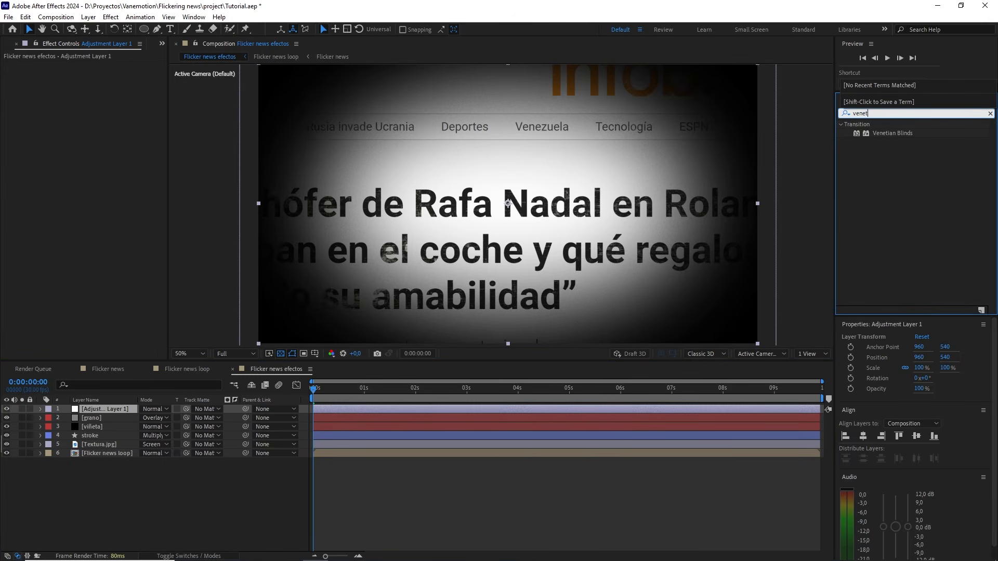
click(888, 130)
drag(903, 134, 115, 409)
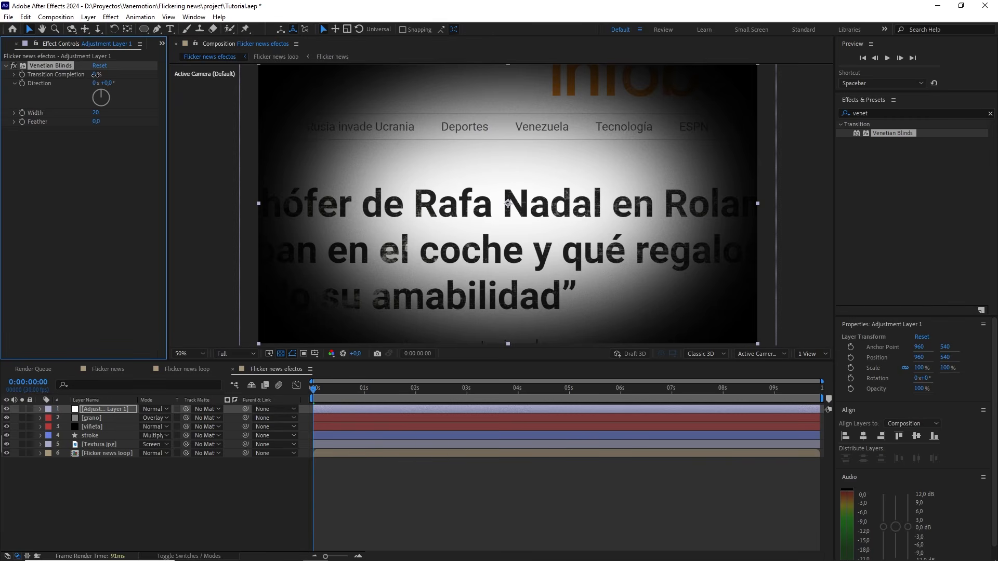
- Set the Venetian Blinds Transition Completion to 3%
drag(97, 75, 96, 74)
click(96, 75)
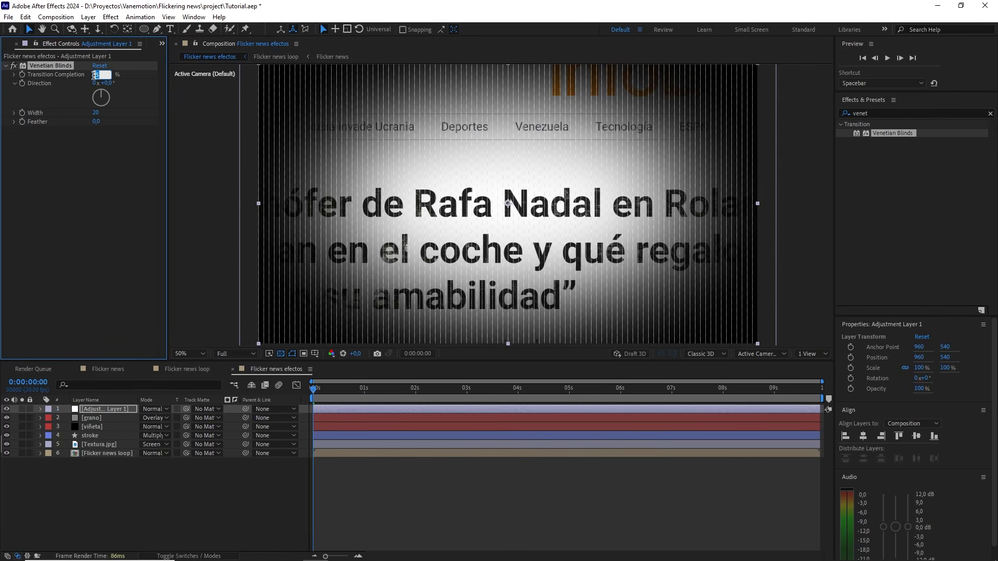
text(3)
key(Return)
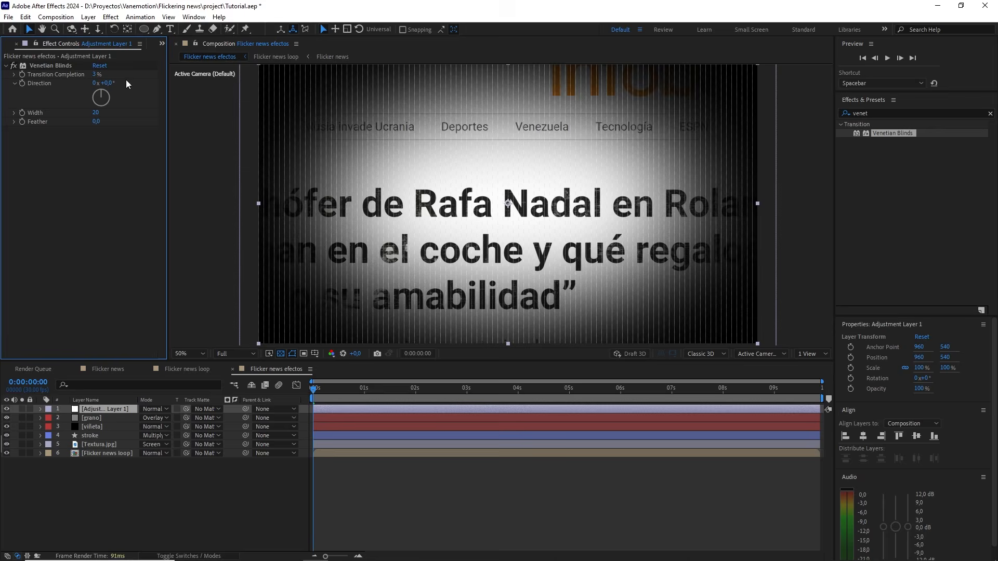
- Set the Venetian Blinds Direction to 90° and the Width to 4 for fine horizontal scan lines
drag(104, 83, 125, 81)
click(110, 81)
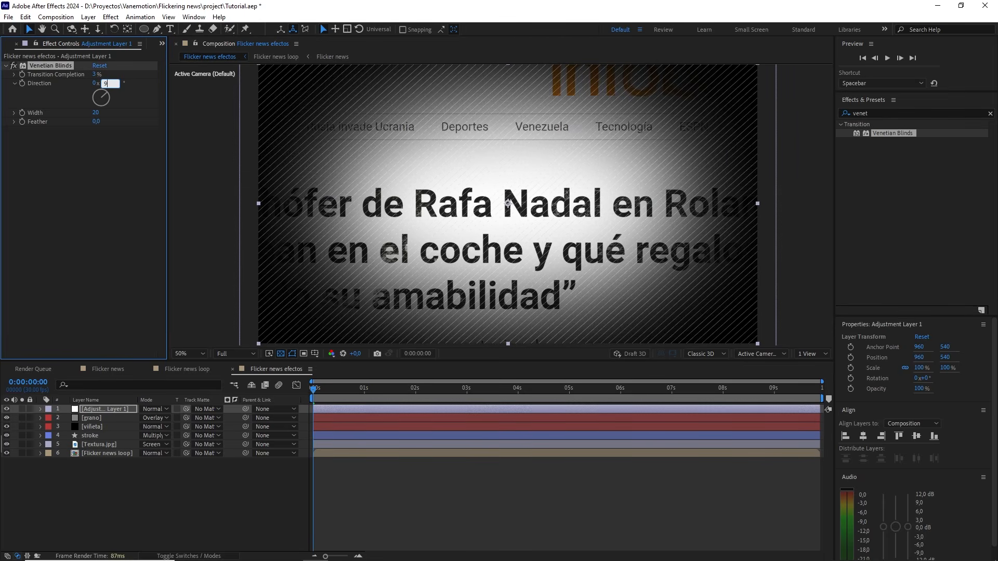
click(137, 82)
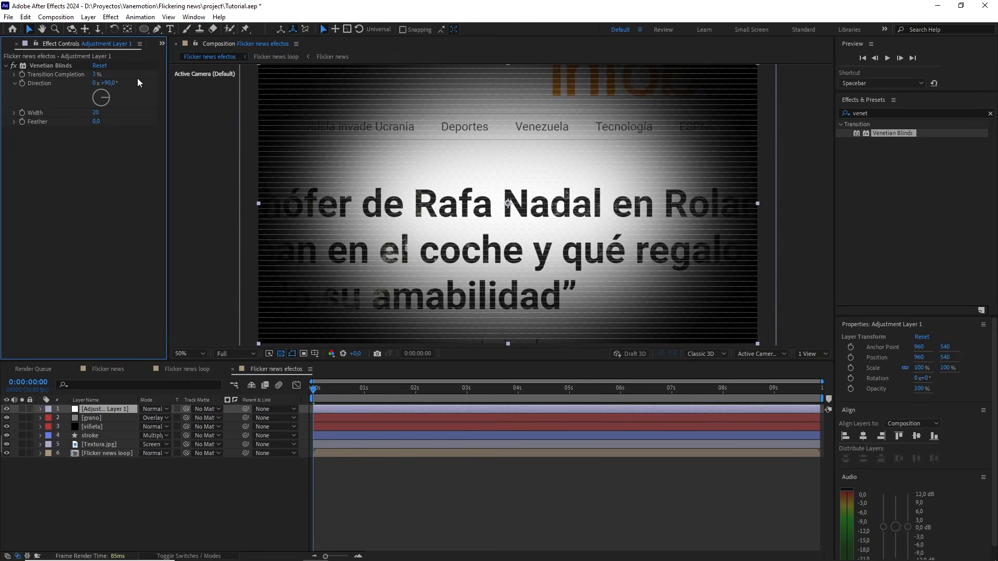
drag(97, 112, 88, 113)
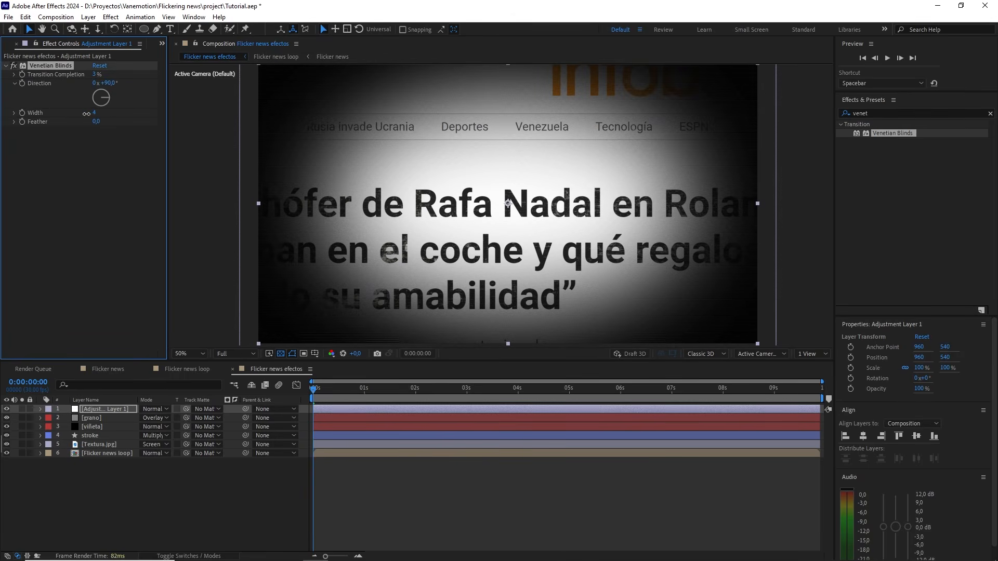
click(108, 139)
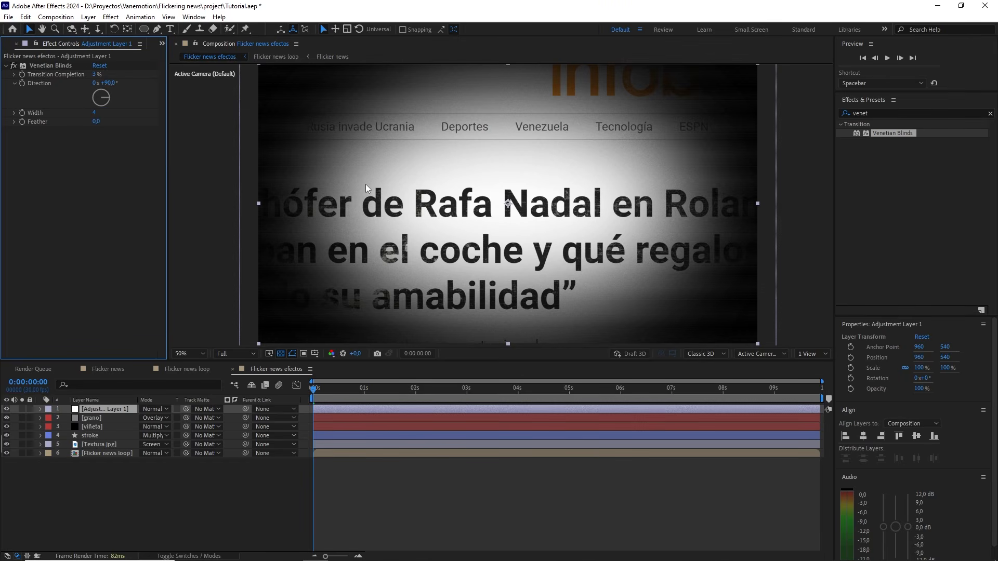
- Examine the scan lines up close over the headline and the dark vignette edge, comparing with the adjustment layer hidden and shown
click(242, 478)
scroll(378, 283, up, 1)
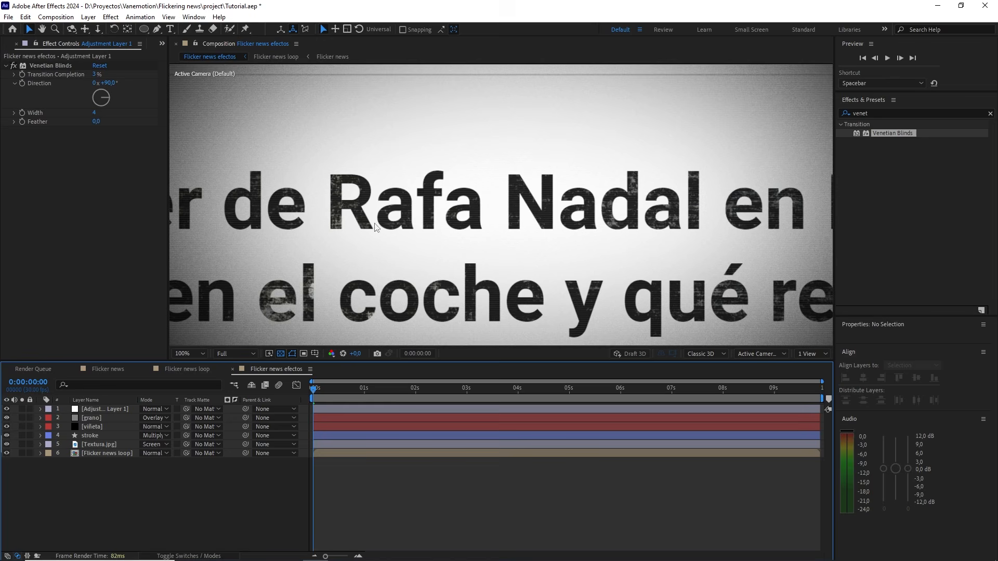
drag(332, 172, 470, 230)
scroll(471, 229, up, 1)
drag(301, 128, 468, 209)
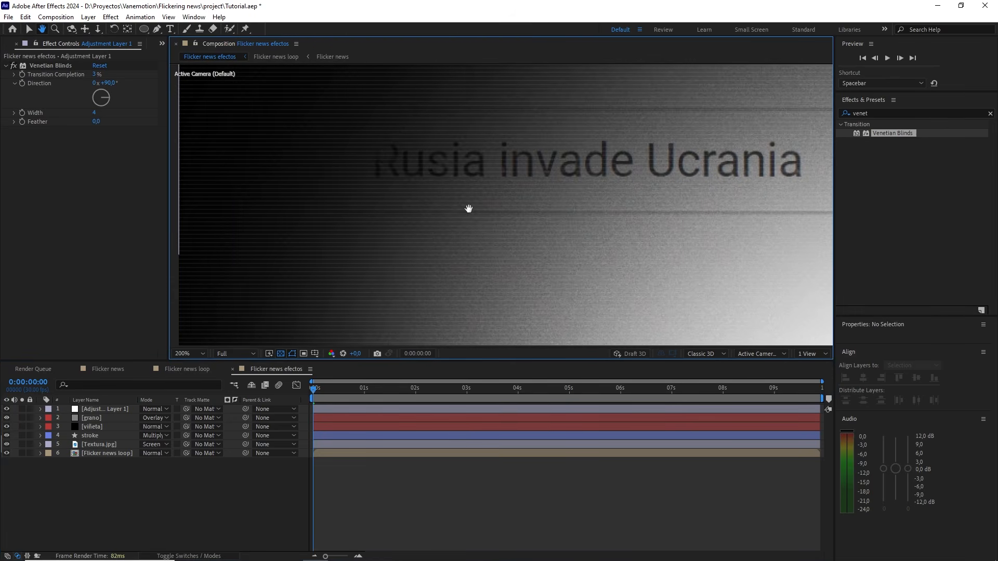
drag(640, 188, 498, 180)
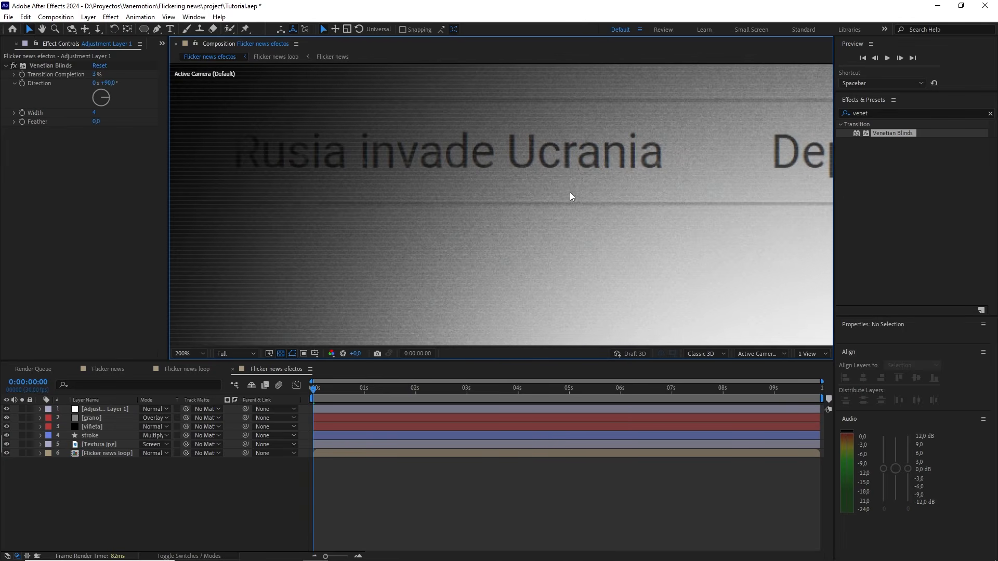
click(9, 412)
scroll(528, 213, down, 3)
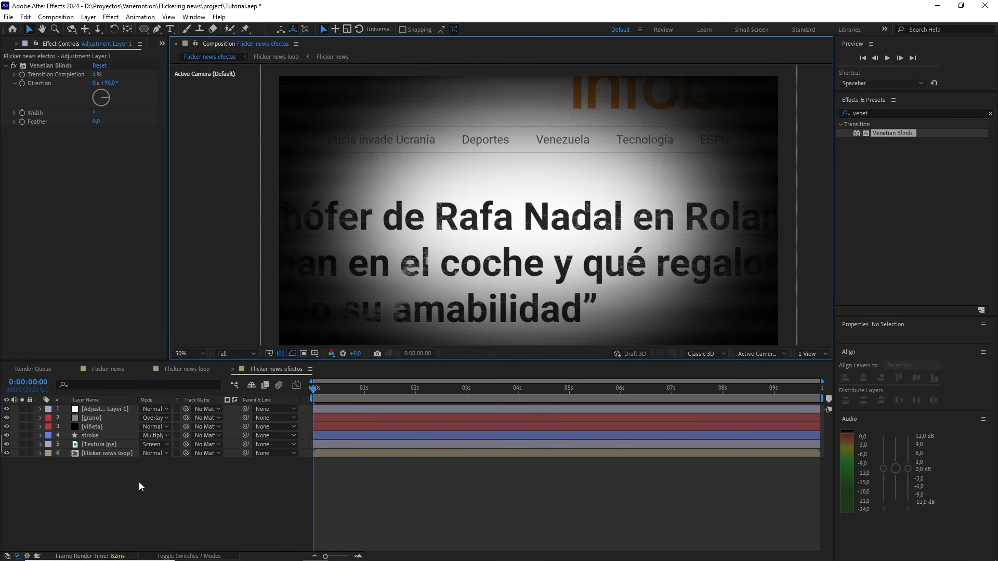
- Create a second adjustment layer at the top of the stack and apply the VR Chromatic Aberrations effect to it
right_click(139, 481)
mouse_move(239, 358)
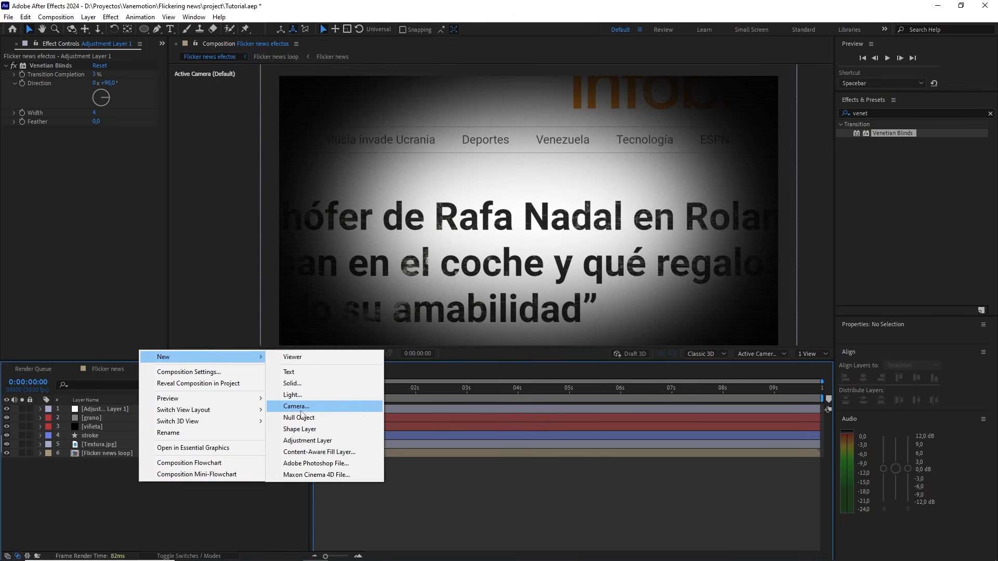
click(304, 422)
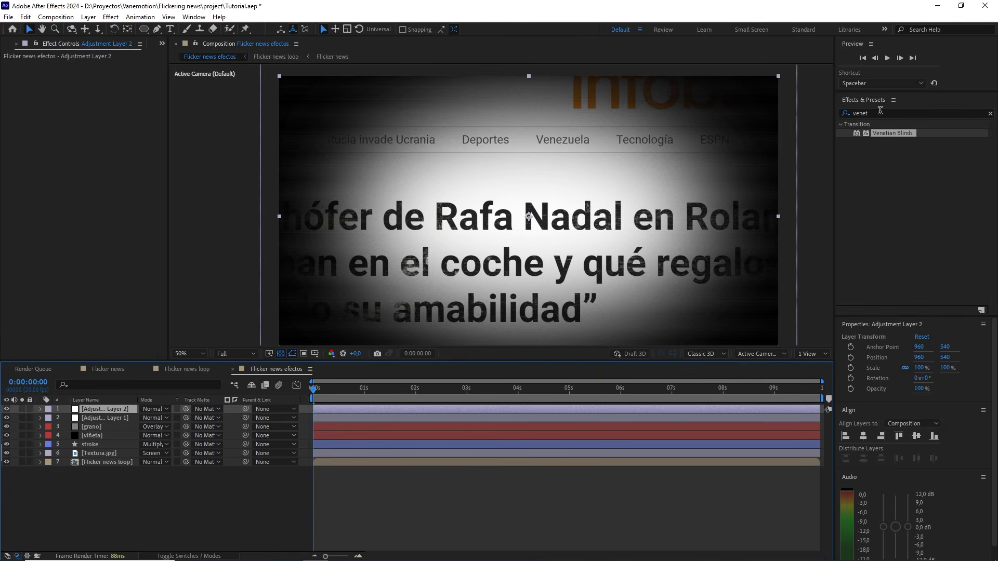
click(112, 18)
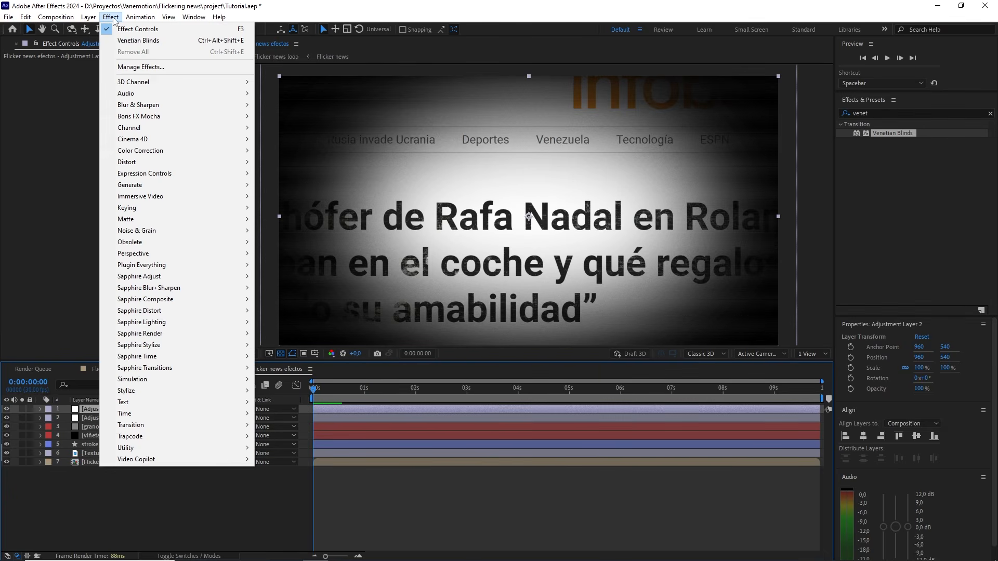
mouse_move(219, 201)
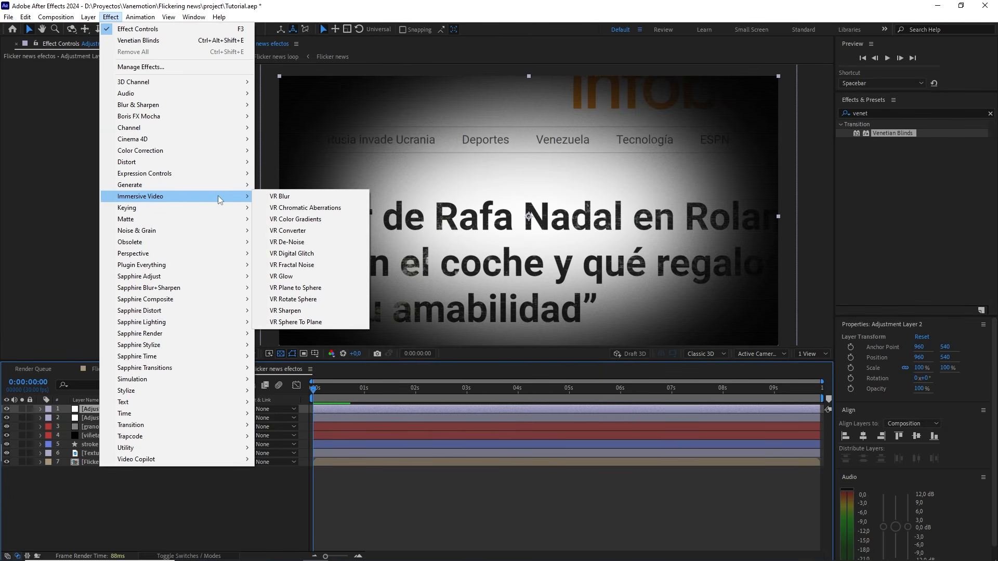
click(306, 208)
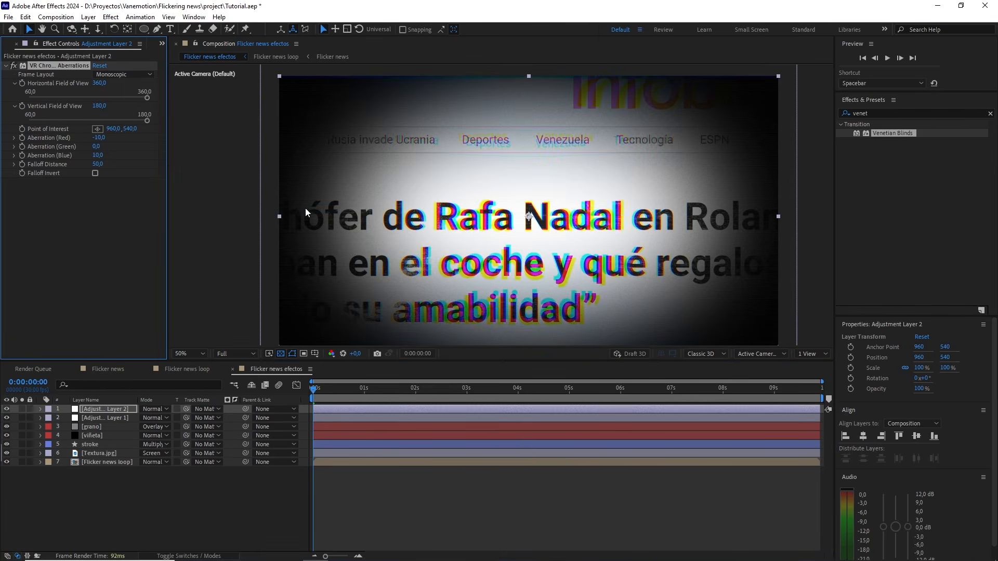
- Set the chromatic aberration's Frame Layout to Stereoscopic - Over/Under and its Falloff Distance to 0
click(120, 74)
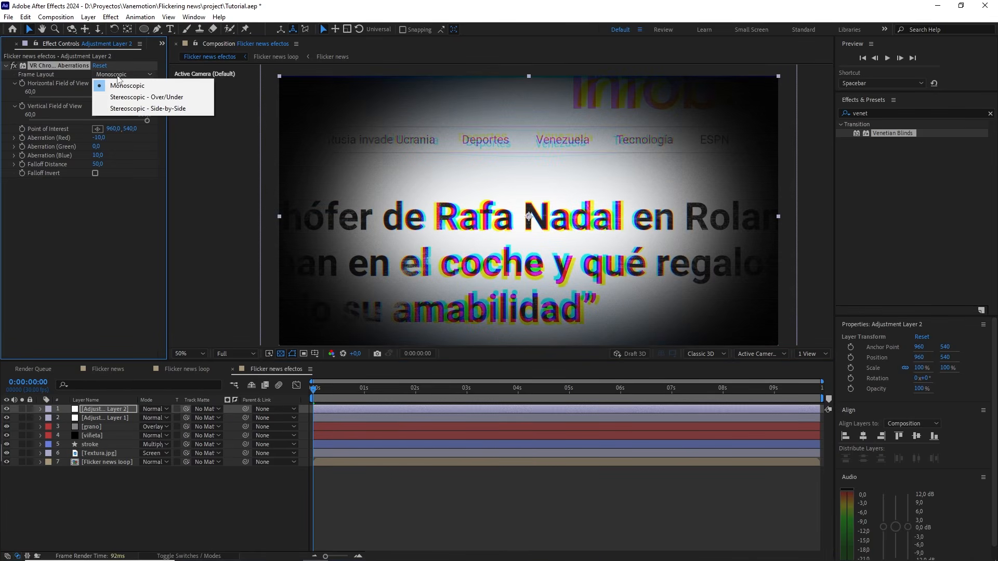
click(136, 98)
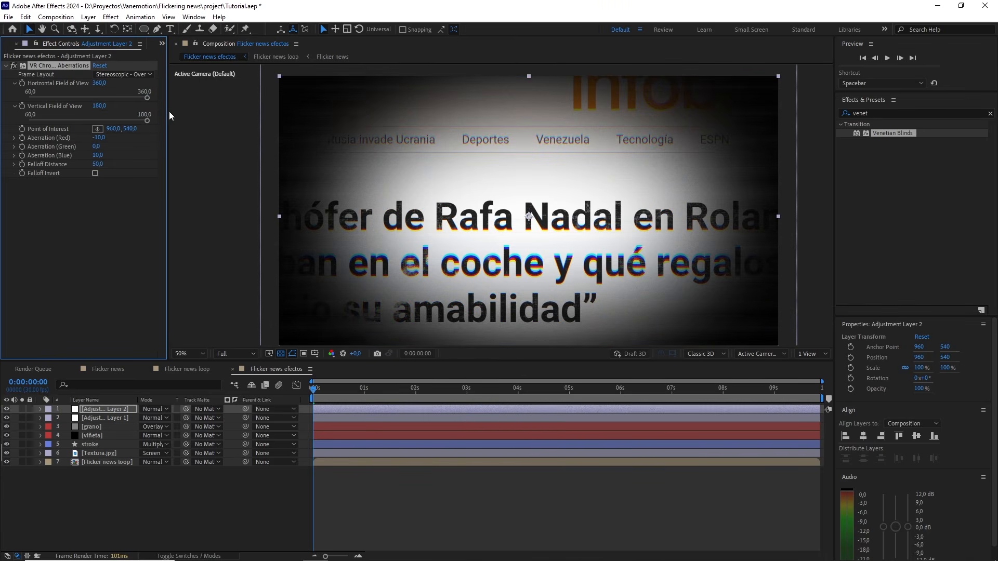
drag(168, 112, 201, 114)
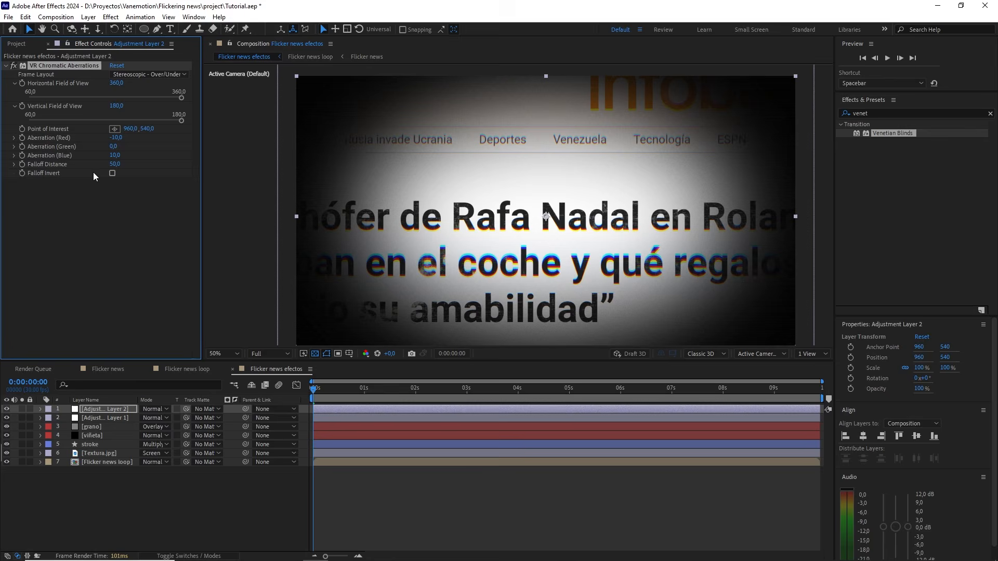
click(115, 164)
text(0)
click(129, 220)
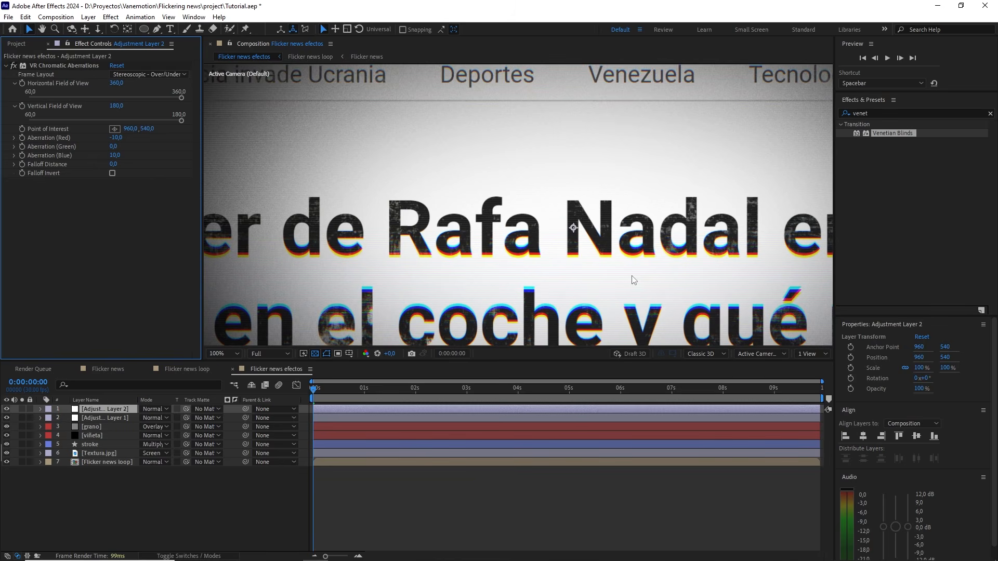
- Set the chromatic aberration's red value to -6, judging the color fringes on the "Rafa Nadal" letters
scroll(634, 285, up, 2)
drag(537, 277, 554, 260)
scroll(554, 260, up, 1)
drag(486, 260, 566, 220)
key(v)
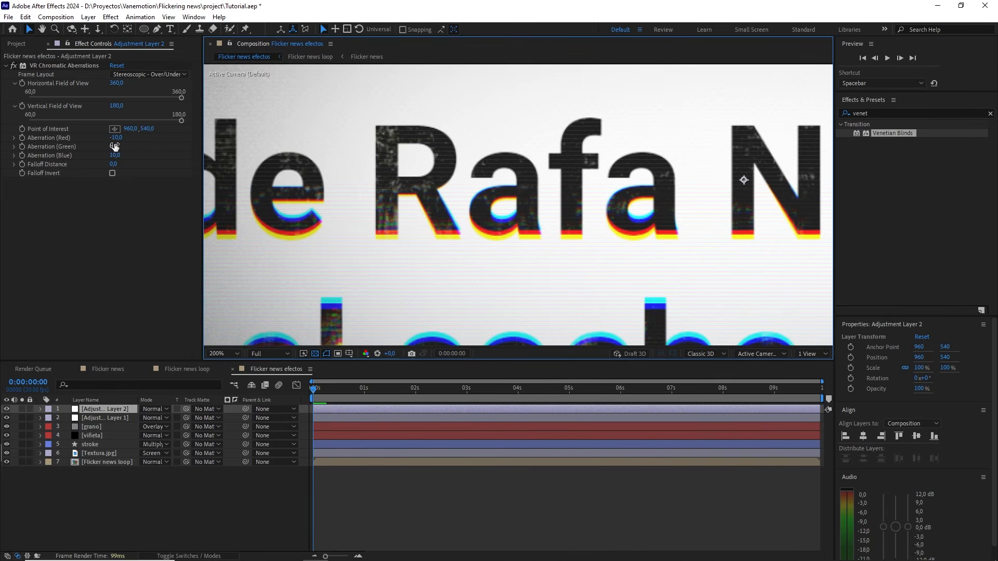
click(115, 137)
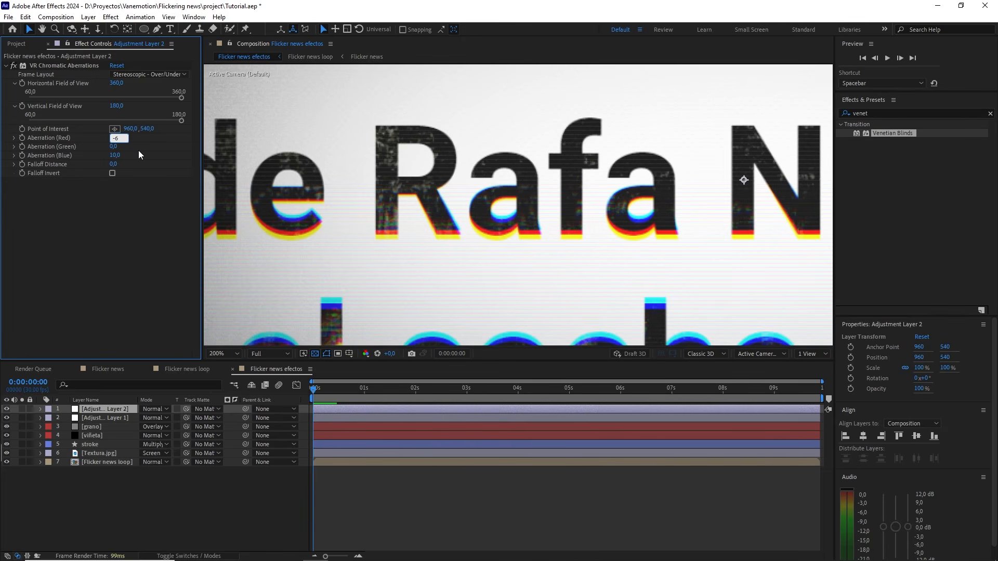
key(Return)
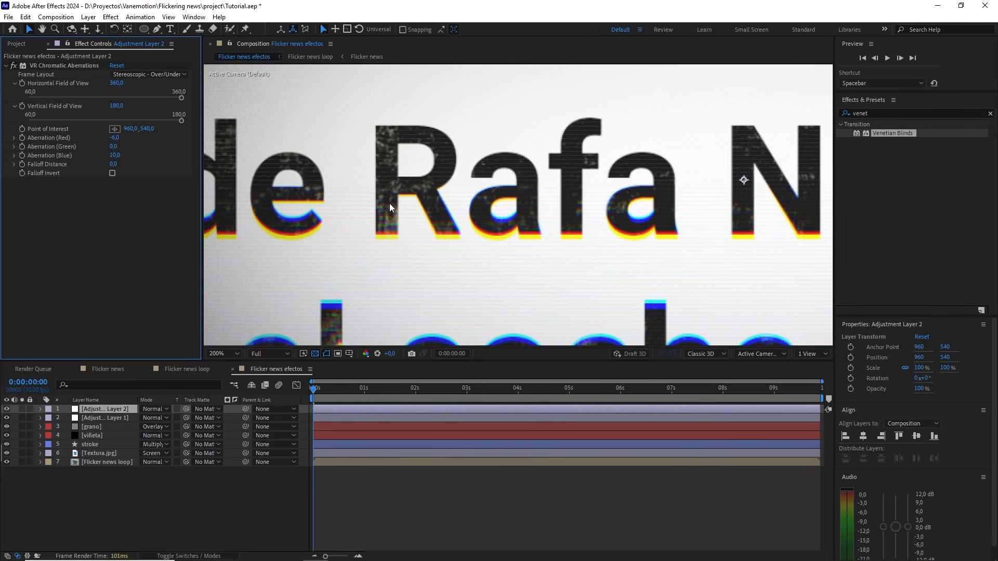
- Set the chromatic aberration's blue value to 0 and check the fringing on the headline
click(116, 156)
text(0)
key(Return)
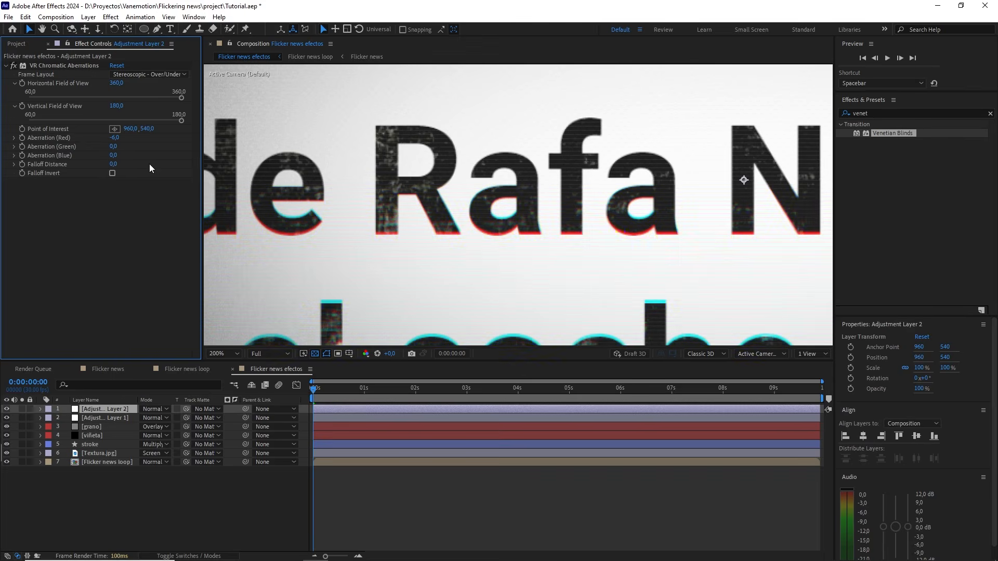
scroll(430, 231, up, 2)
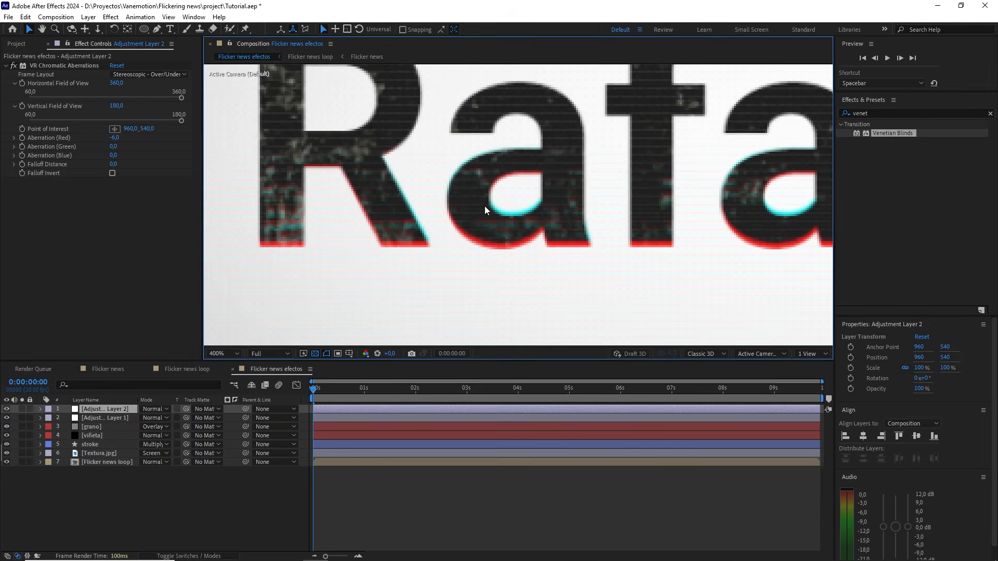
scroll(554, 203, down, 4)
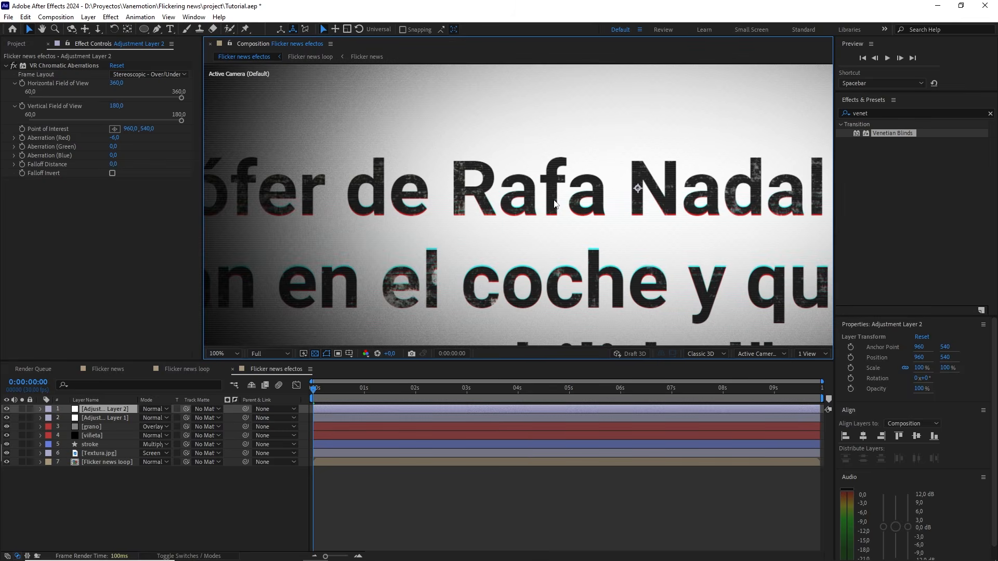
scroll(554, 204, down, 2)
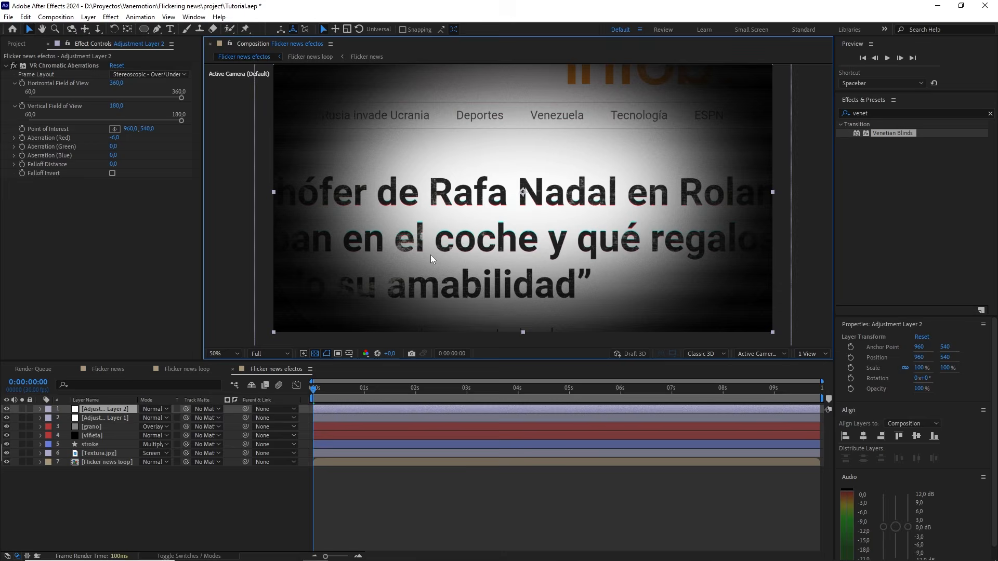
- Create a one-node camera with the 35mm preset in the Flicker news efectos composition
right_click(138, 505)
mouse_move(246, 385)
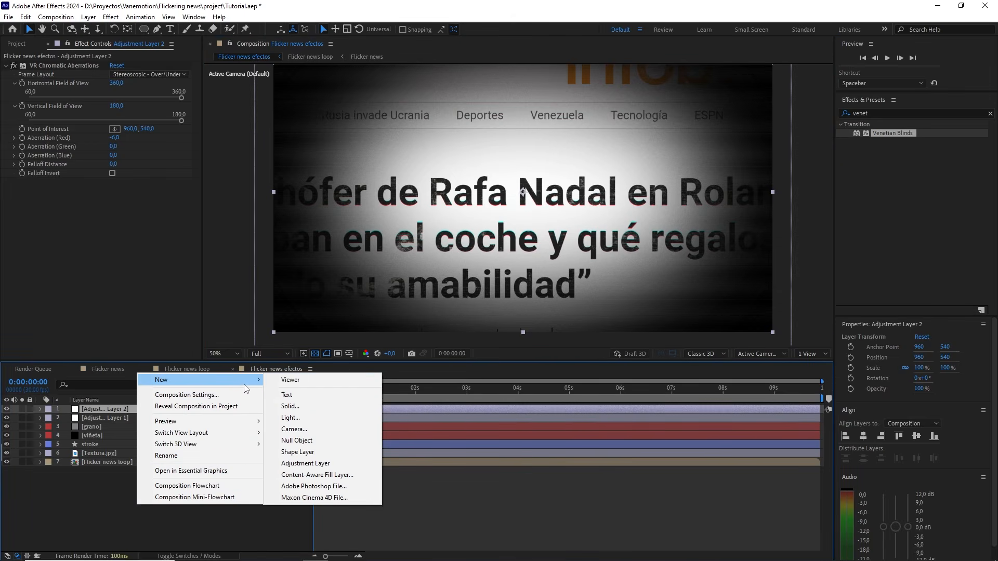
click(291, 429)
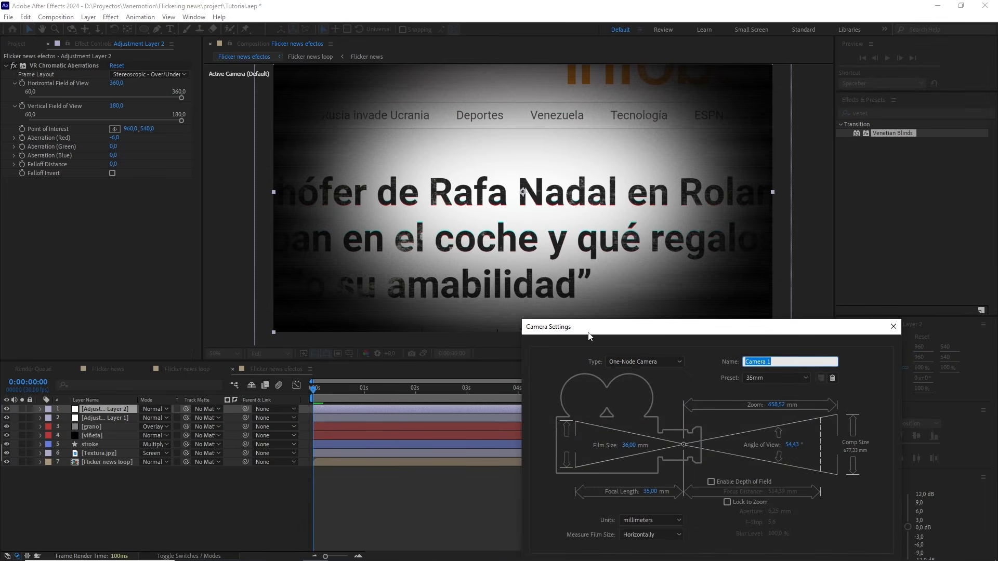
drag(588, 334, 374, 201)
click(550, 247)
click(560, 319)
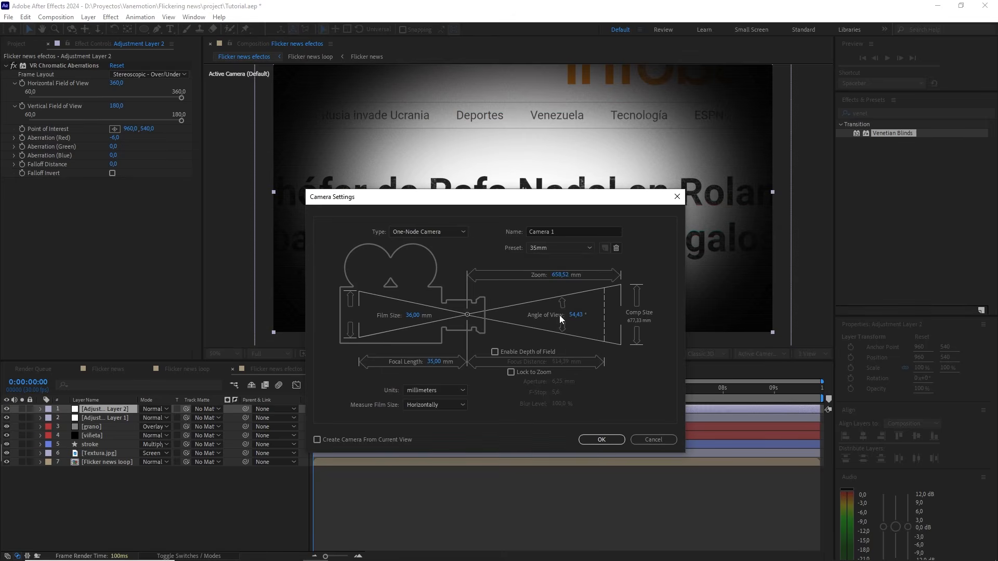
click(428, 232)
click(428, 232)
click(601, 439)
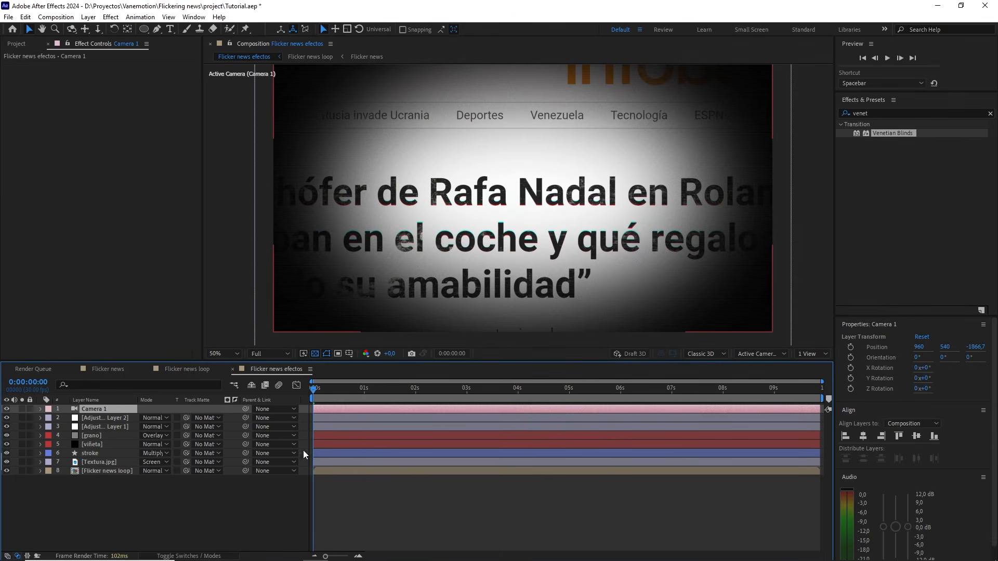
- Add a null object at the top of the stack and parent the camera to it
right_click(179, 492)
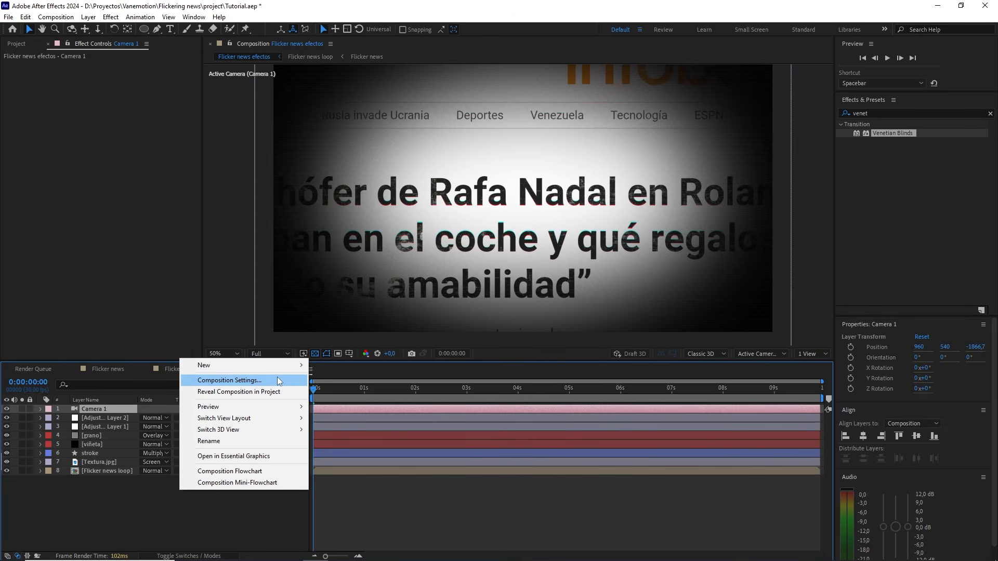
mouse_move(249, 366)
click(346, 424)
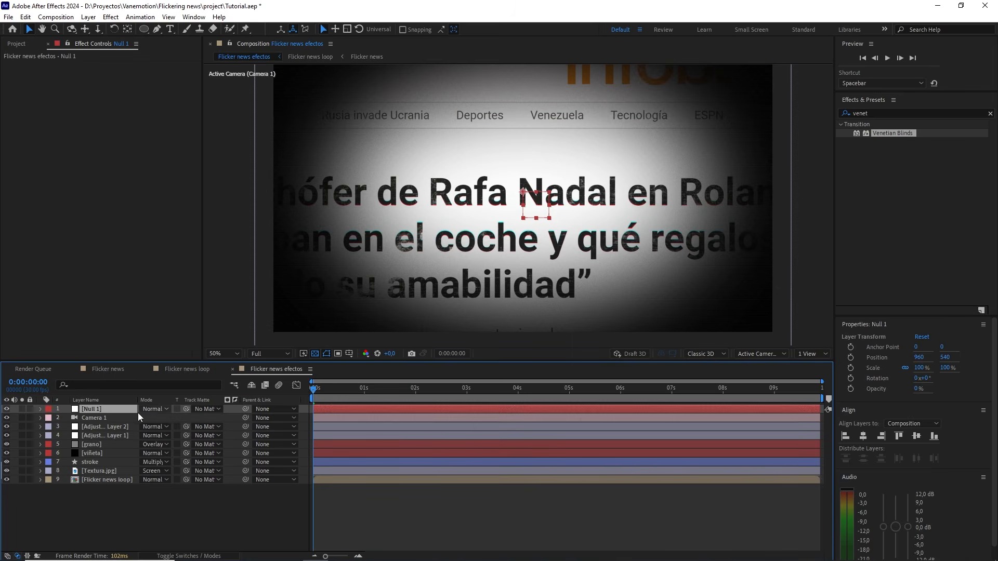
click(116, 418)
drag(198, 413, 124, 411)
- Set a Scale keyframe of 100% on the null at the start of the composition
click(115, 407)
key(s)
click(66, 418)
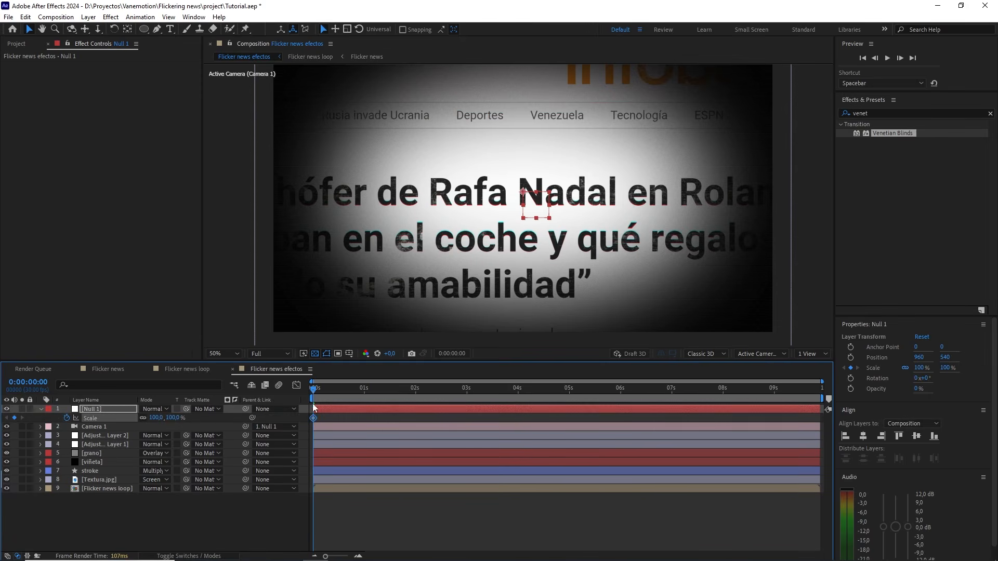
- Make the null a 3D layer and show only its Scale property
drag(386, 391, 843, 375)
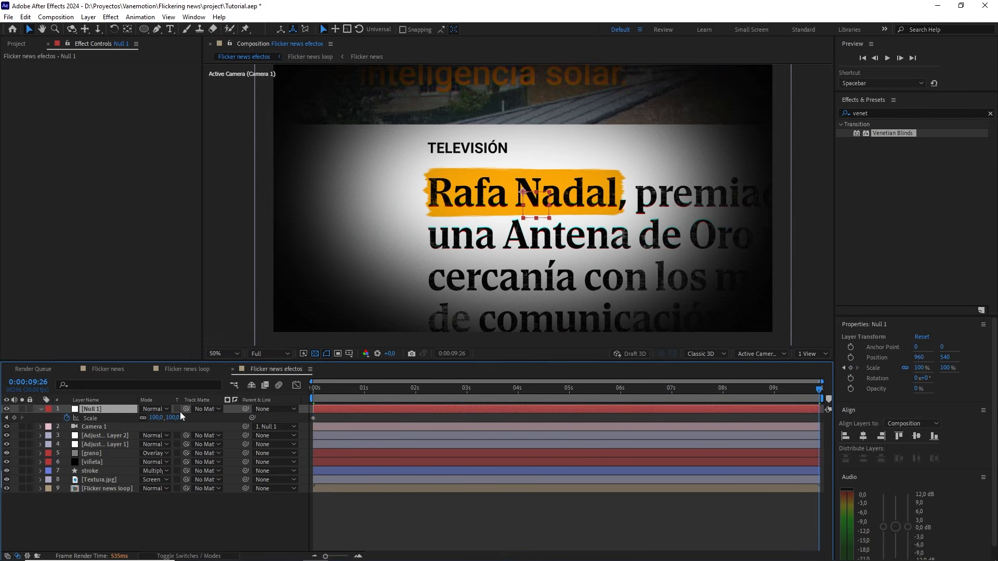
key(F4)
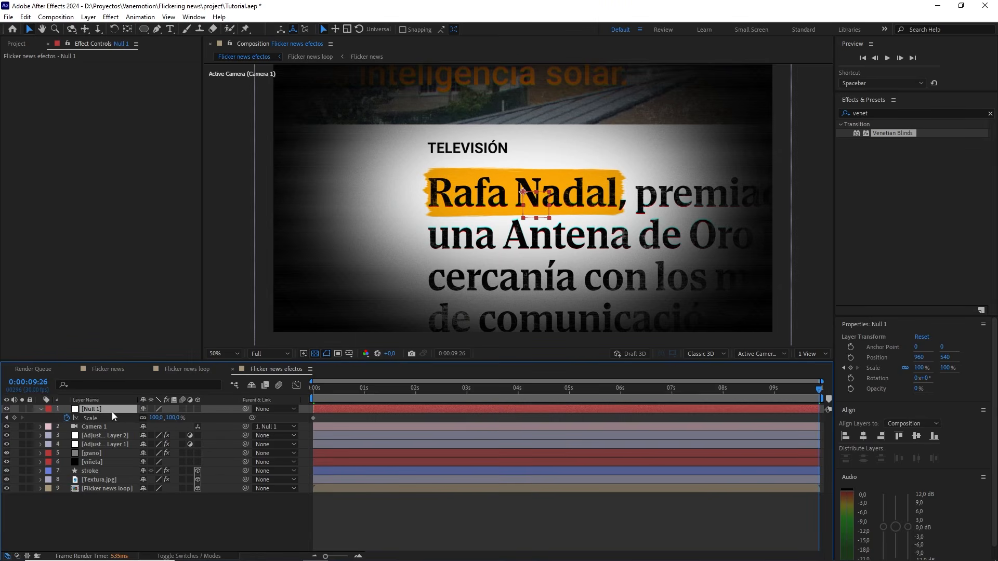
click(198, 408)
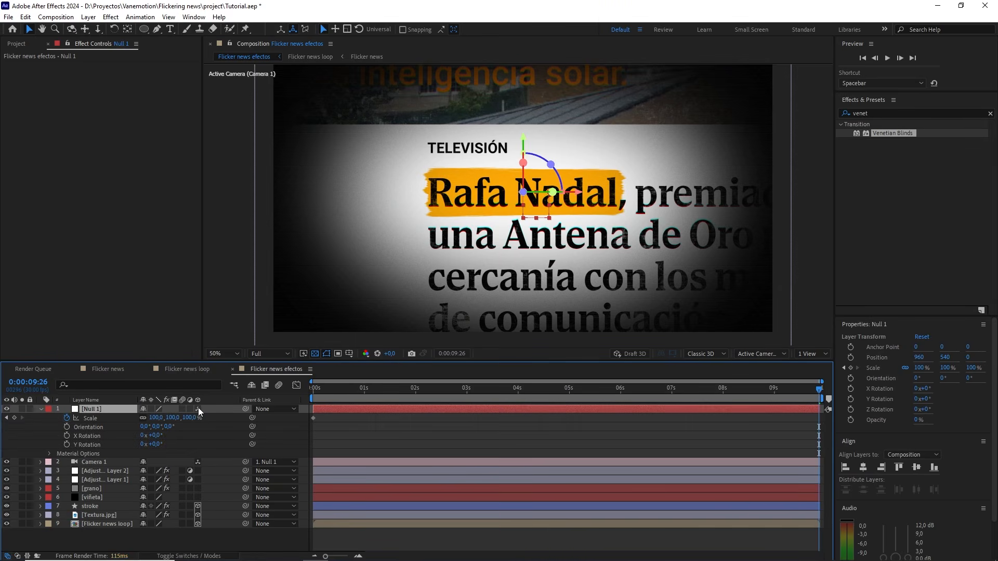
key(s)
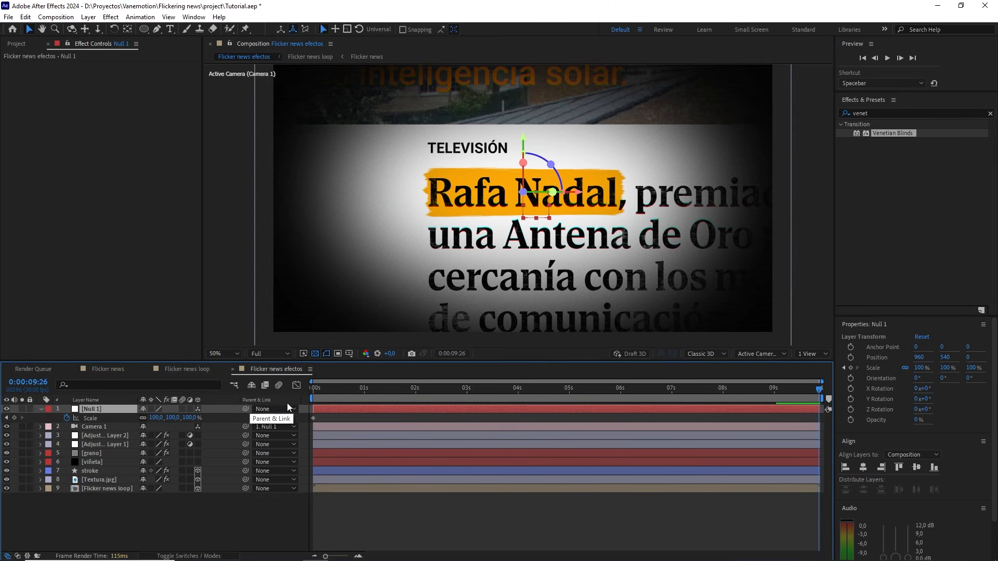
- Keyframe the null's Scale to 70% on all three axes at the end of the composition, 0:00:09:26
key(Home)
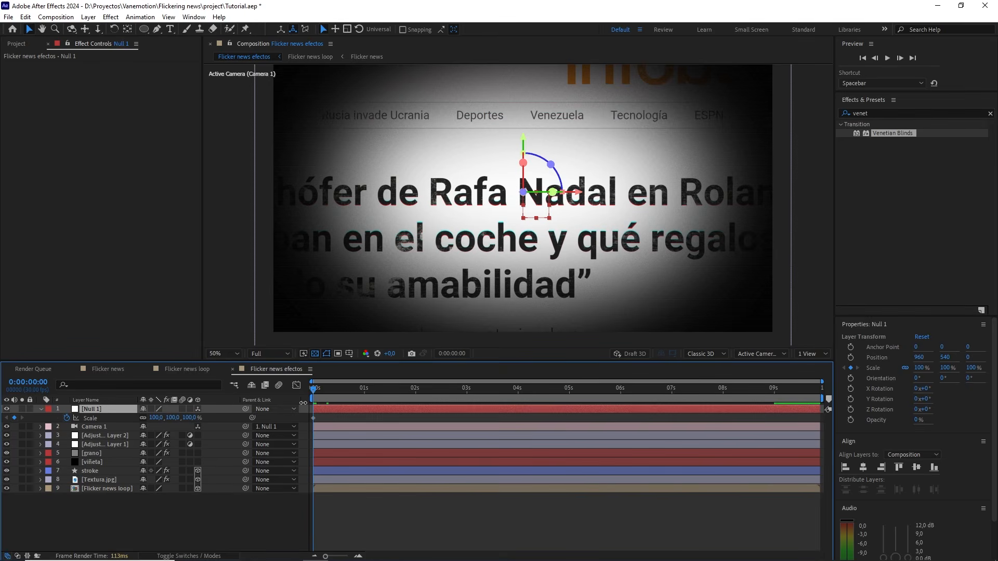
drag(316, 390, 861, 392)
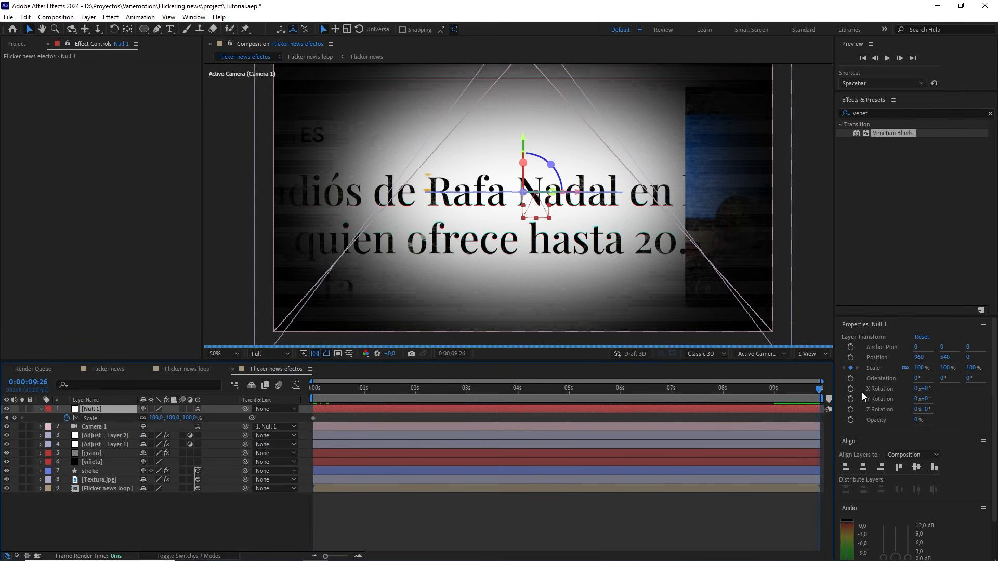
drag(193, 418, 181, 419)
click(182, 418)
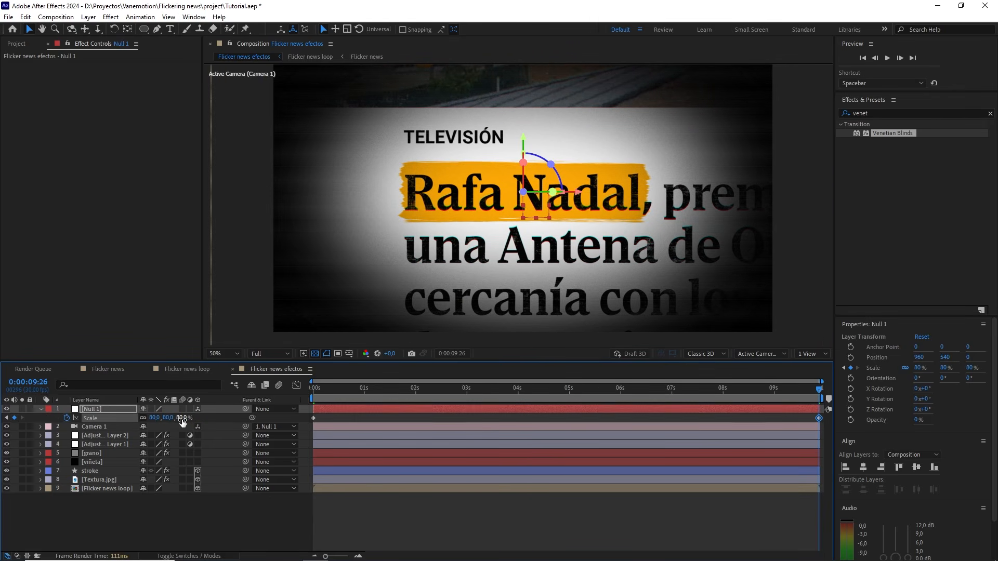
text(70)
click(258, 513)
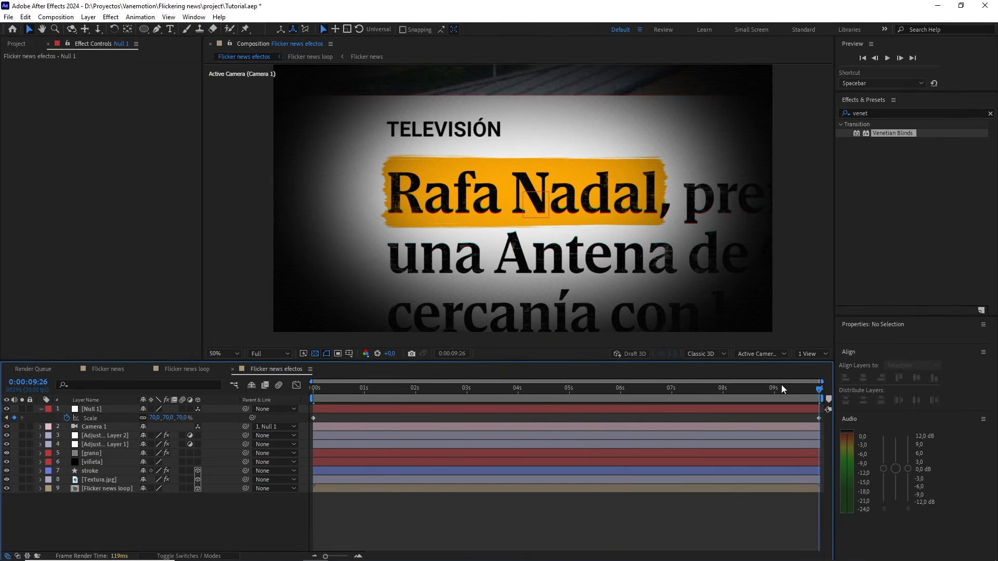
- Fit the composition in an enlarged viewer and preview the camera zoom from the first frame
drag(781, 384, 208, 370)
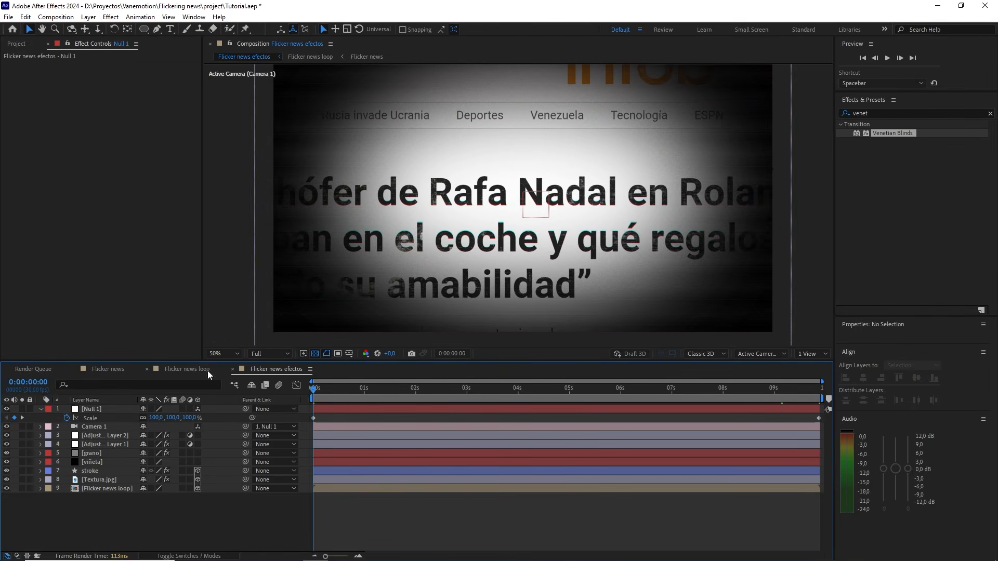
click(221, 354)
click(227, 512)
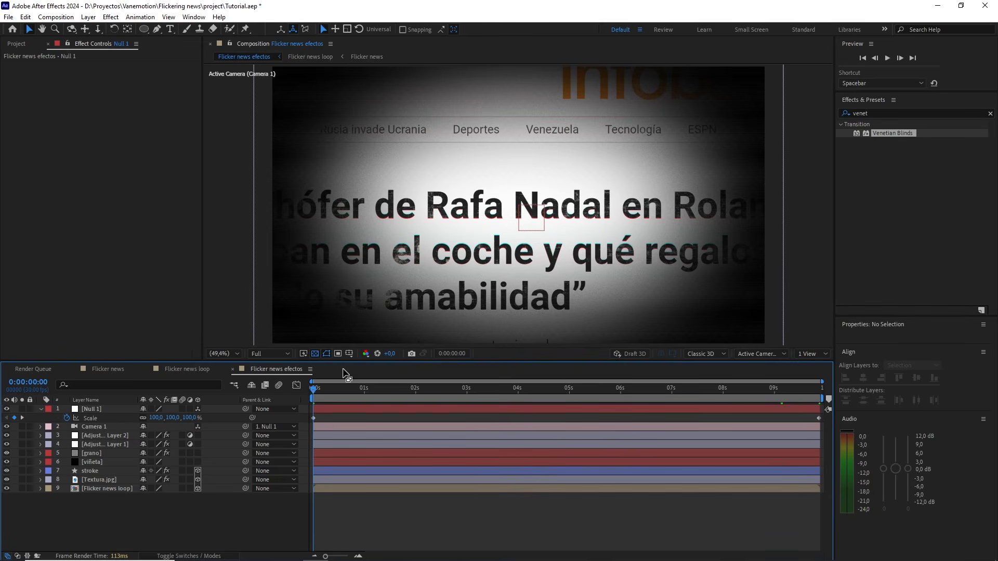
drag(343, 375, 343, 422)
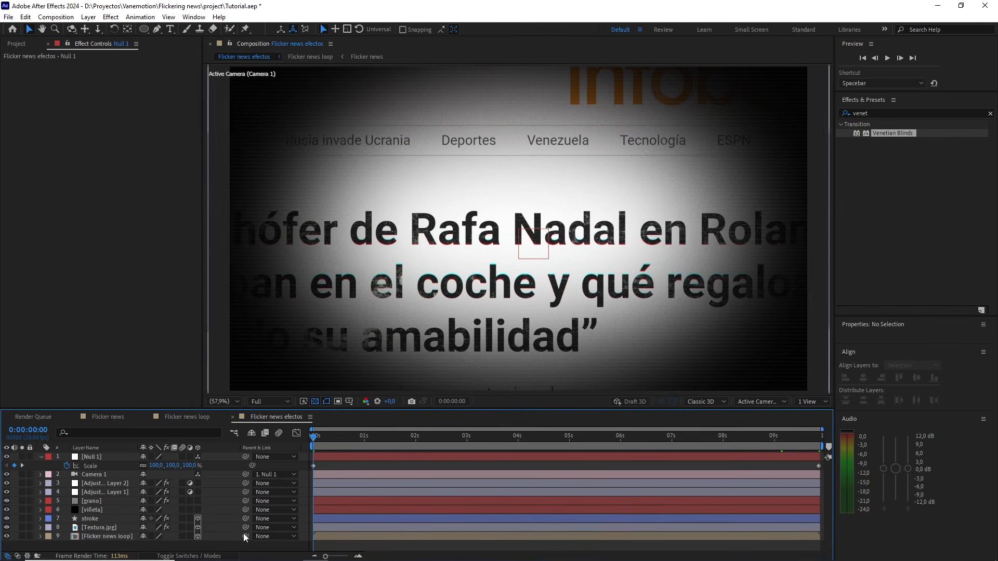
key(space)
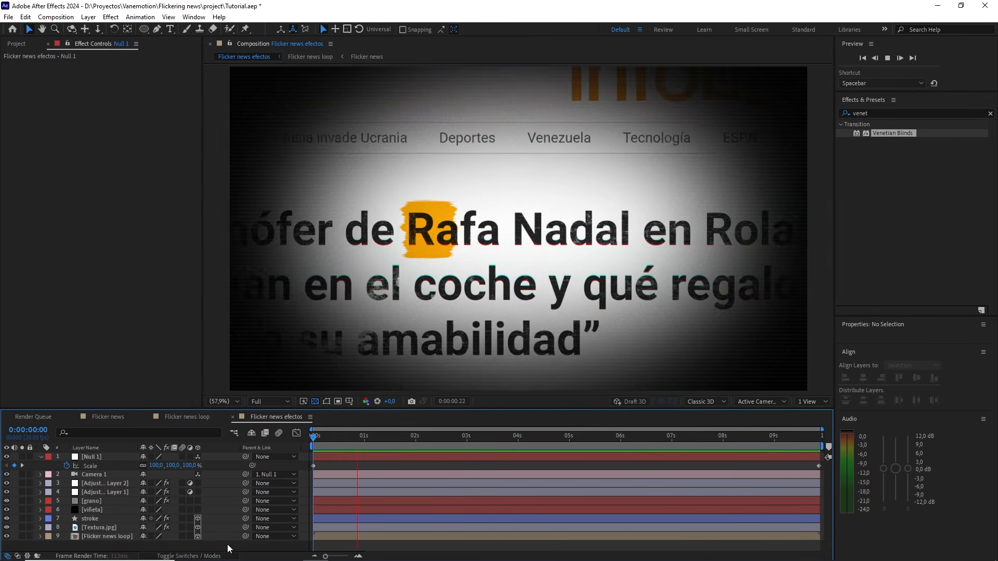